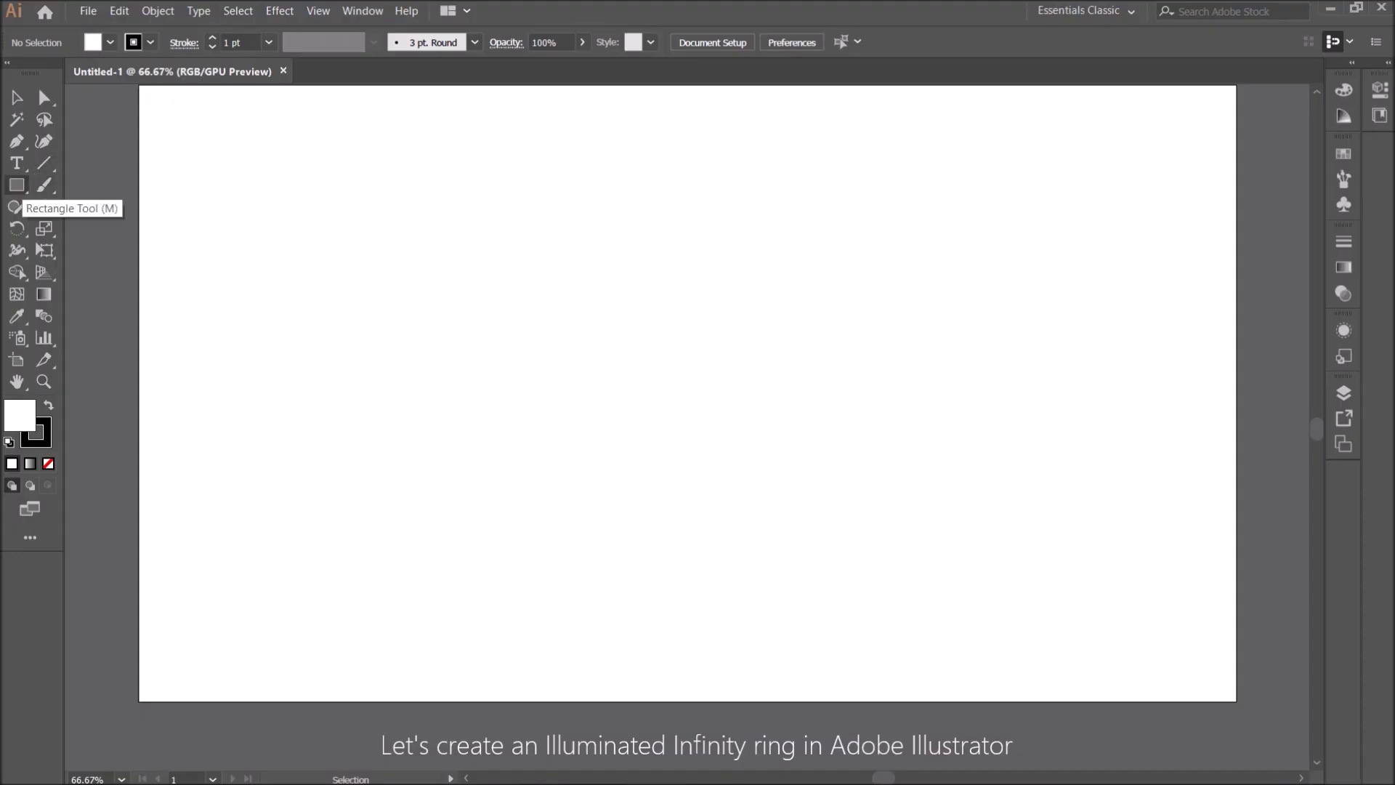
Create a 300 × 300 px square with the Rectangle tool
{"action": "left_click", "coordinate": [16, 185]}
{"action": "left_click", "coordinate": [687, 392]}
{"action": "type", "text": "300"}
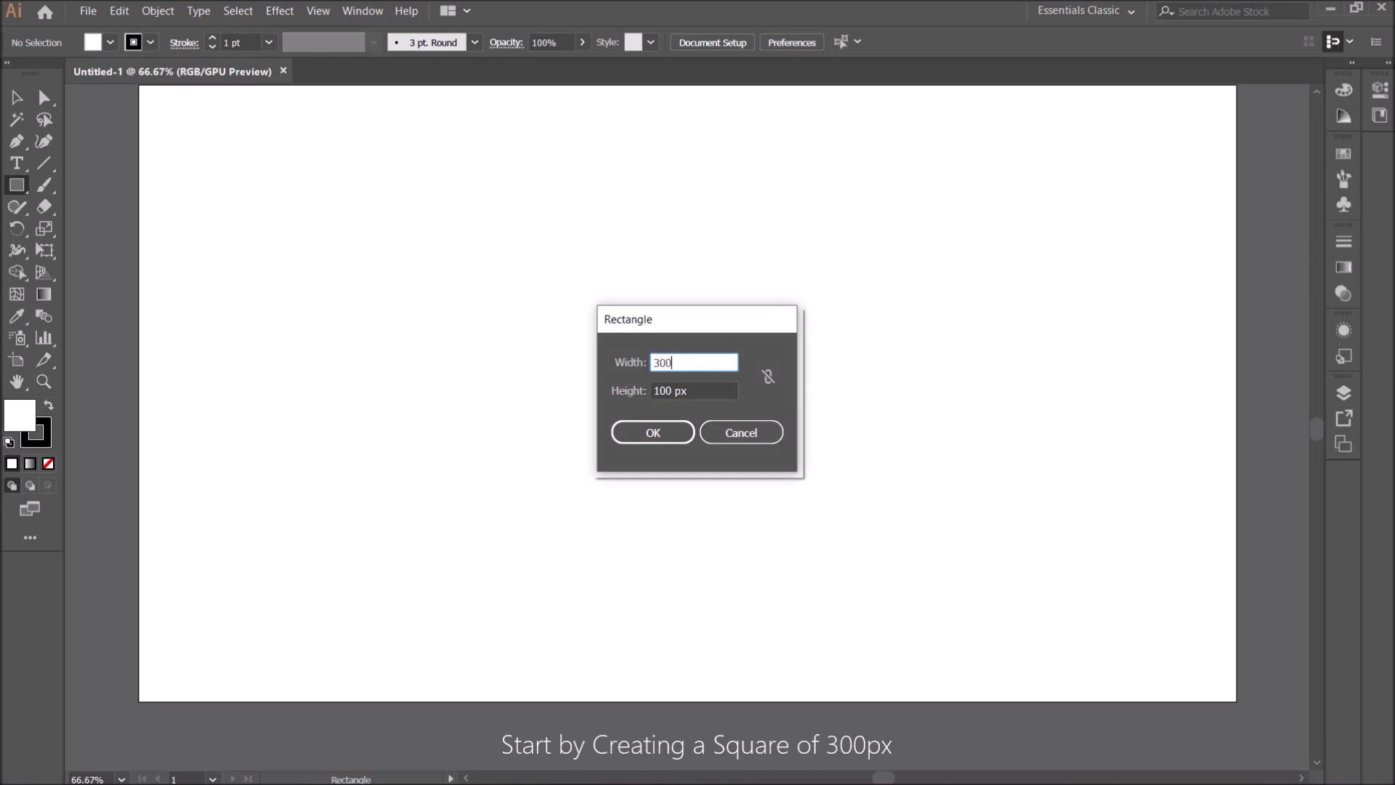
{"action": "key", "text": "Tab"}
{"action": "type", "text": "30"}
{"action": "key", "text": "Return"}
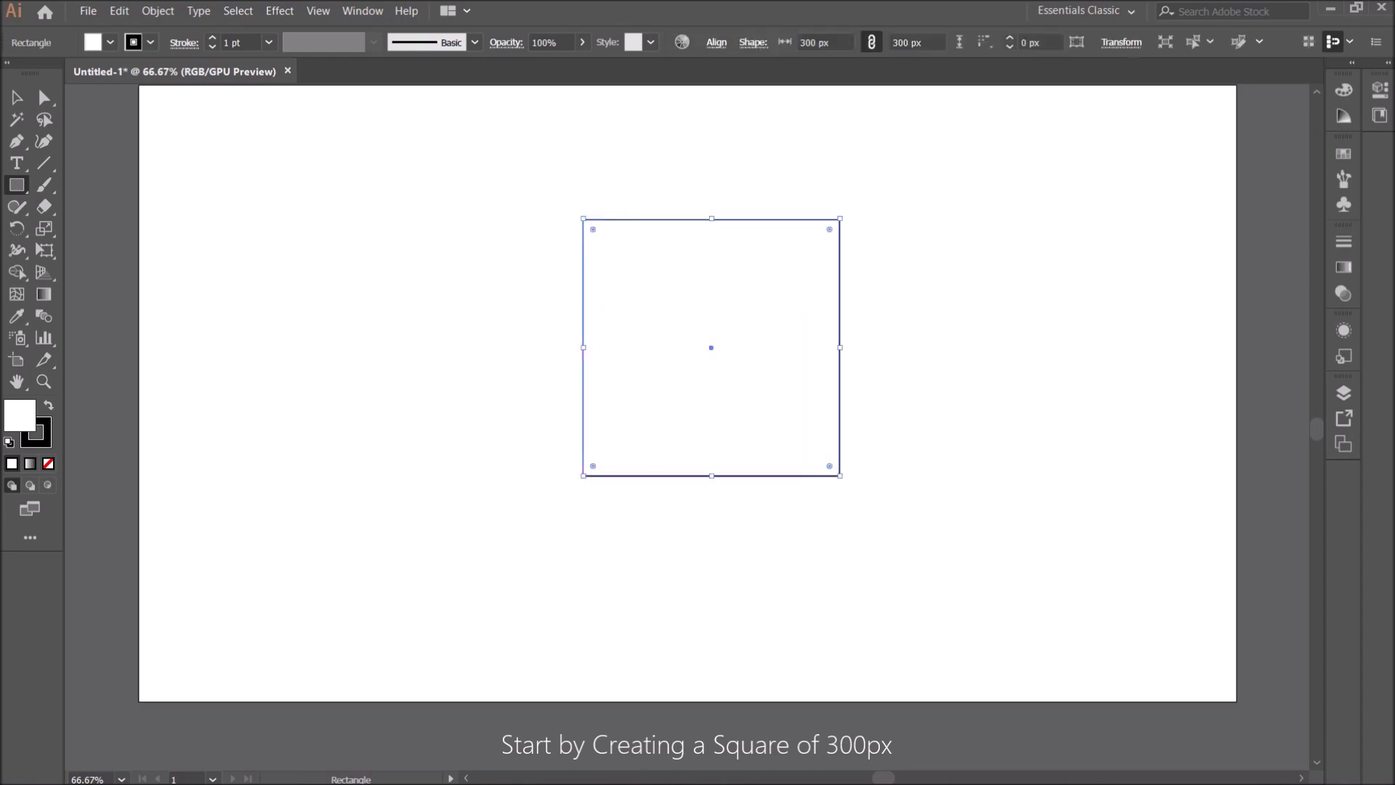
Fully round three of the square's corners into a teardrop and reselect it
{"action": "left_click", "coordinate": [43, 97]}
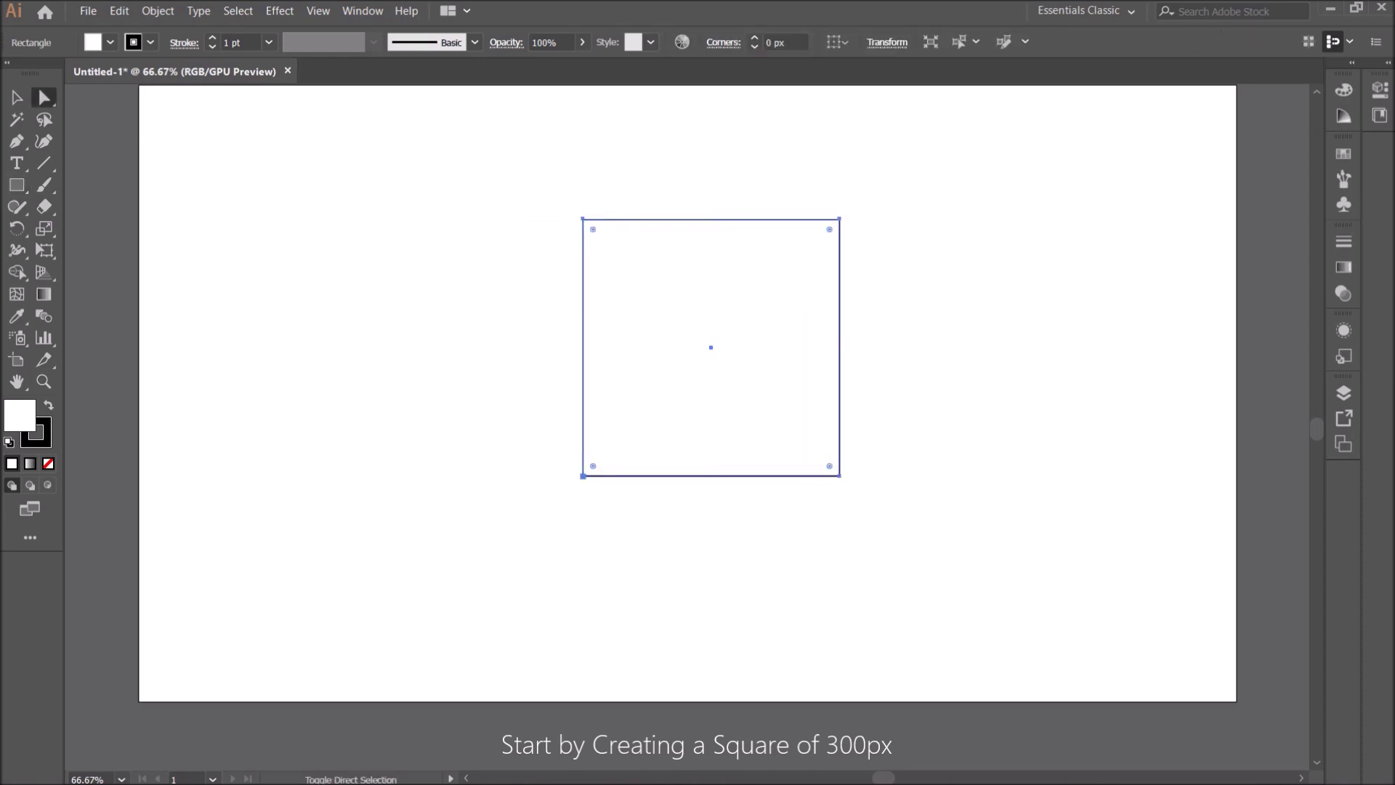
{"action": "left_click_drag", "start_coordinate": [829, 229], "coordinate": [716, 436]}
{"action": "key", "text": "v"}
{"action": "left_click", "coordinate": [548, 225]}
{"action": "left_click_drag", "start_coordinate": [548, 225], "coordinate": [654, 341]}
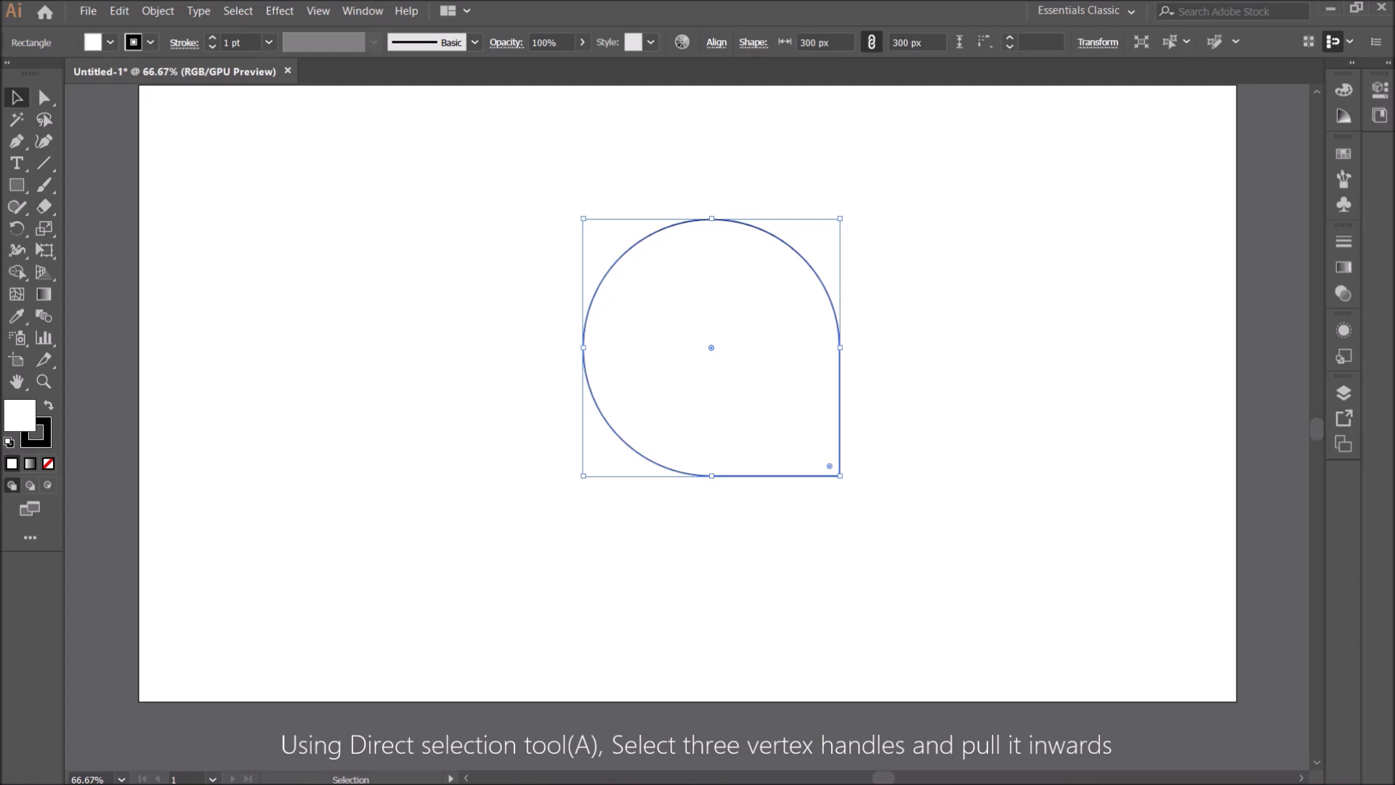
Give the teardrop no fill and a 40 pt stroke aligned to center
{"action": "left_click", "coordinate": [48, 463]}
{"action": "key", "text": "ctrl+shift+a"}
{"action": "key", "text": "ctrl+a"}
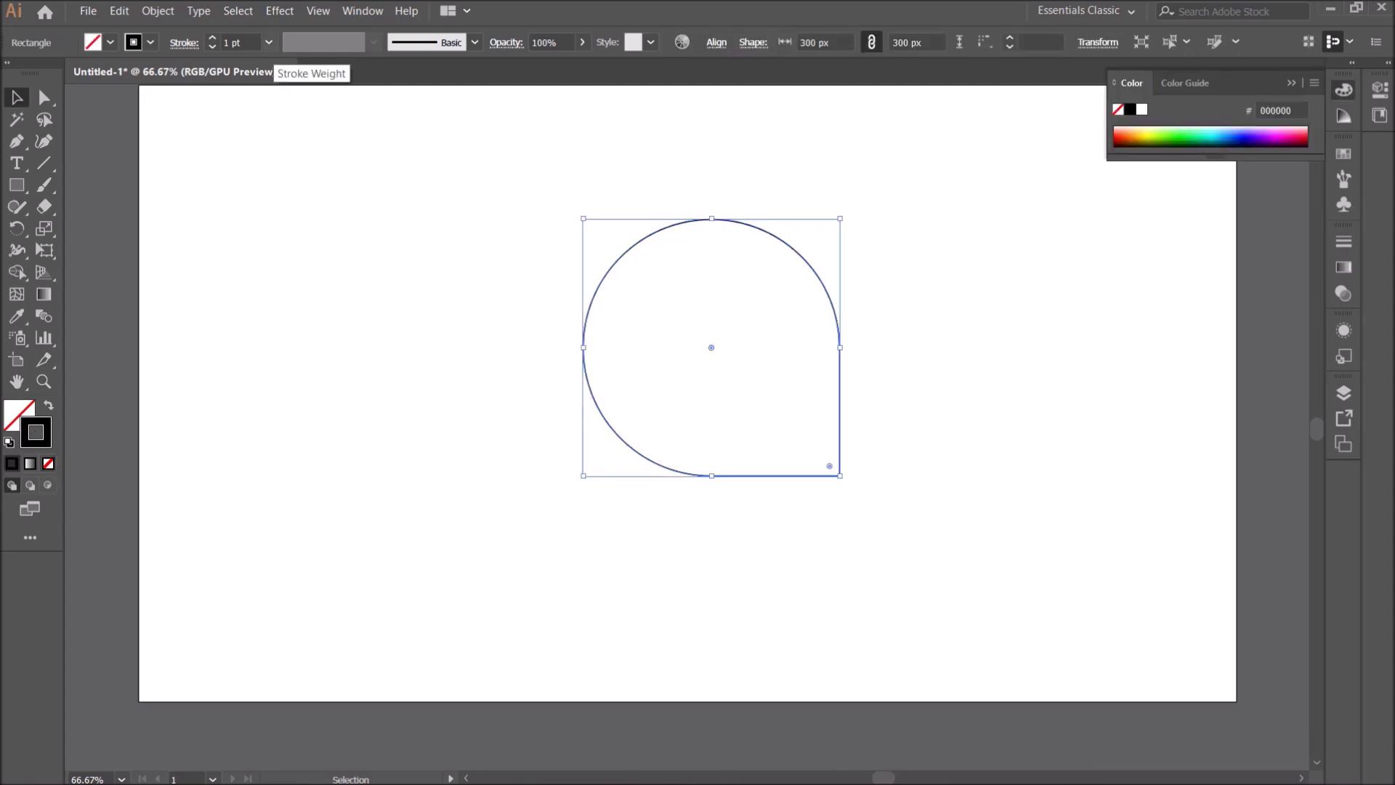
{"action": "left_click", "coordinate": [269, 42]}
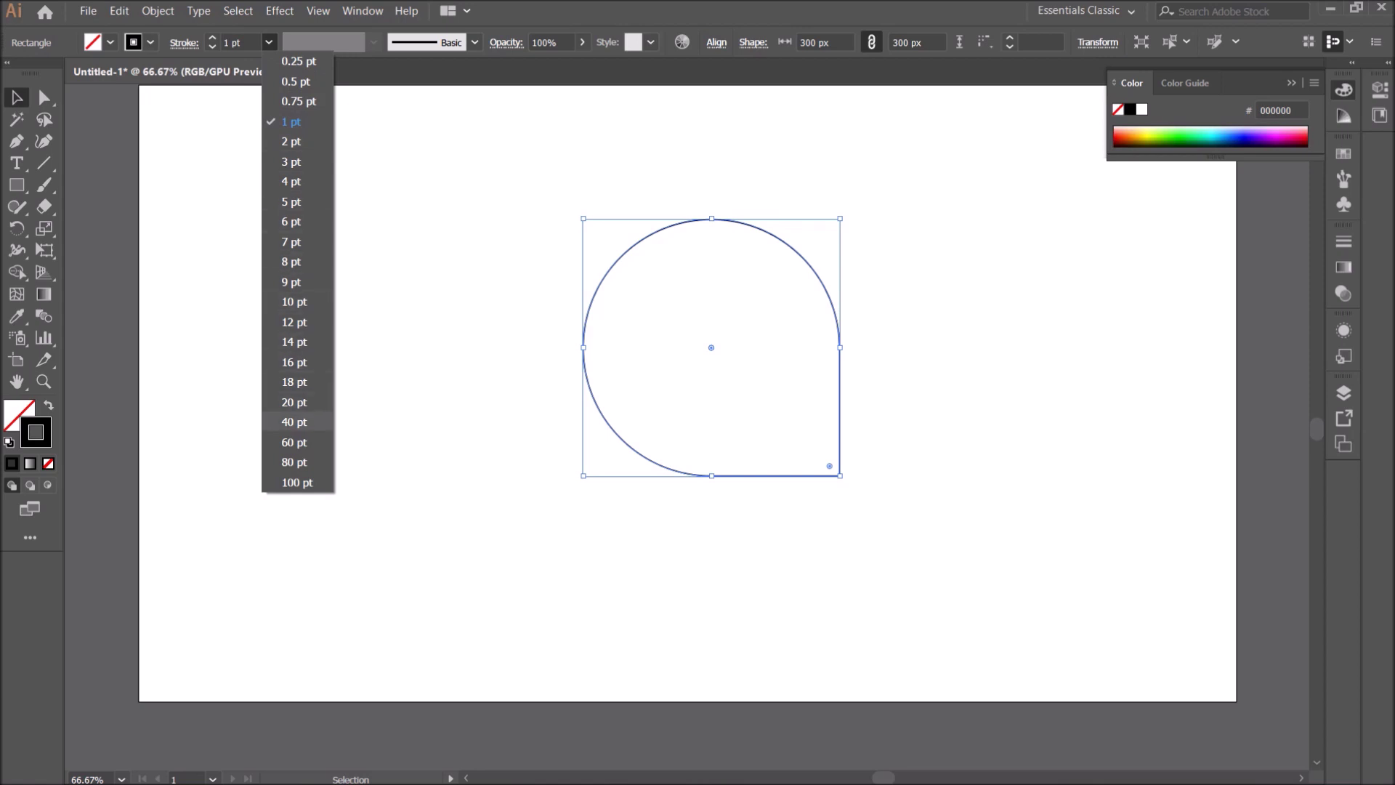
{"action": "left_click", "coordinate": [294, 422]}
{"action": "left_click", "coordinate": [183, 43]}
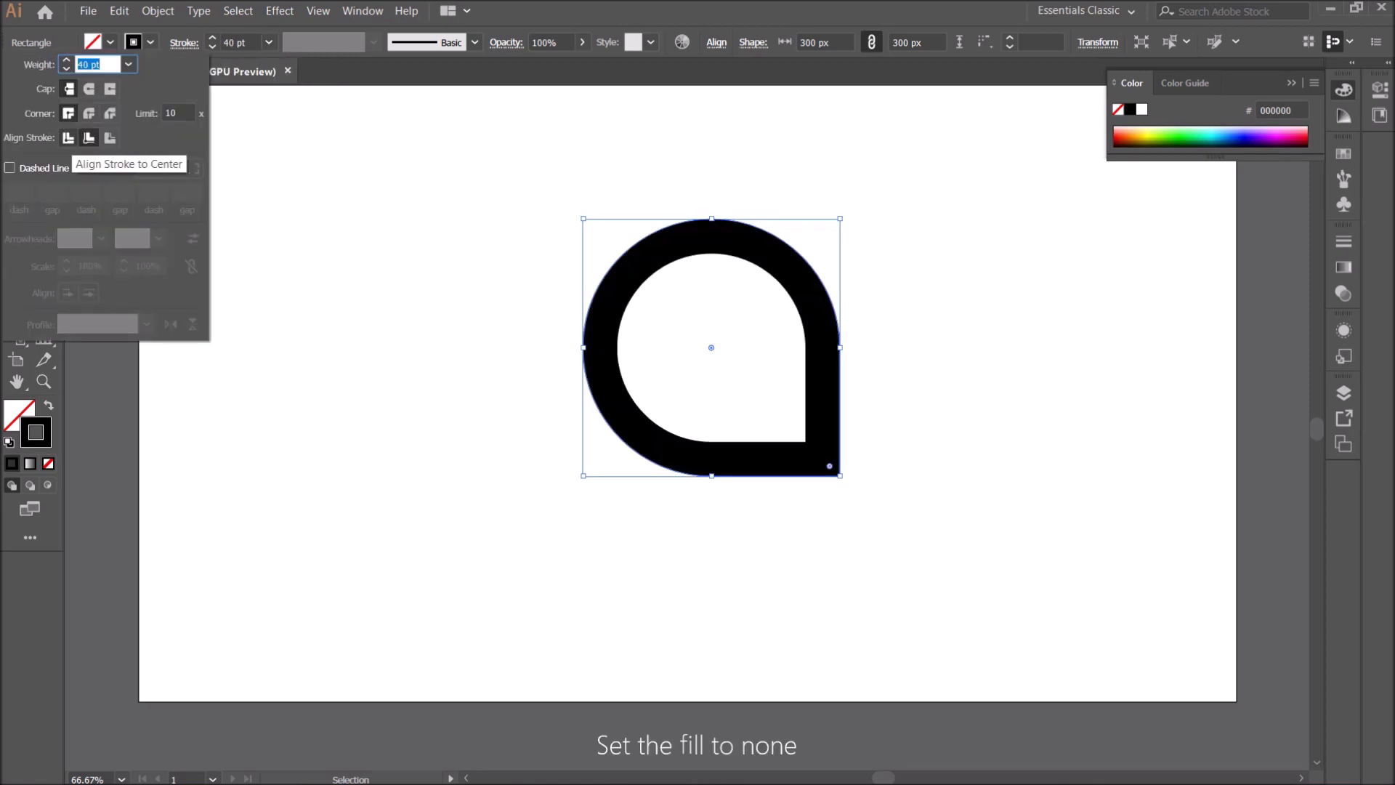
{"action": "left_click", "coordinate": [89, 138]}
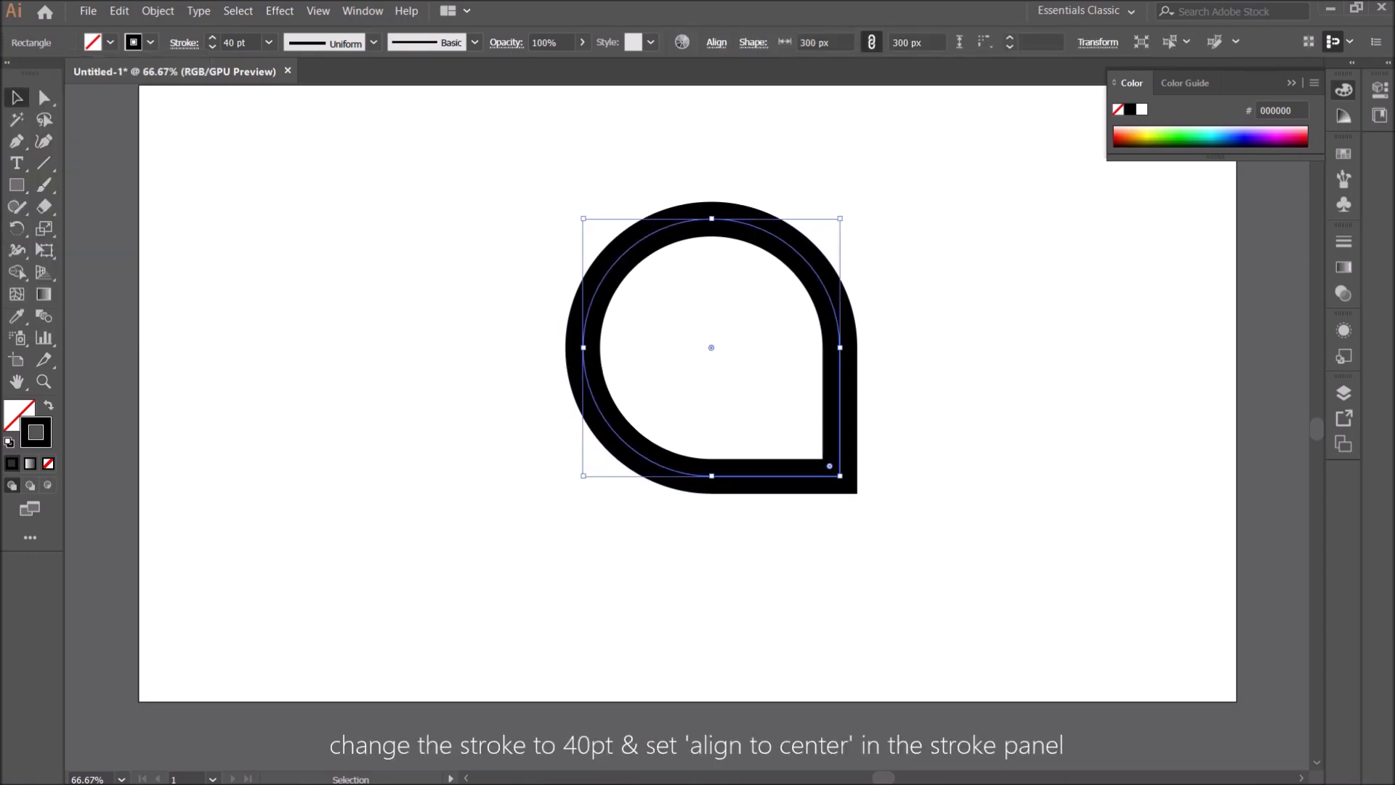
Expand the stroke into a band and swap its fill and stroke to a thin outline
{"action": "left_click", "coordinate": [158, 10]}
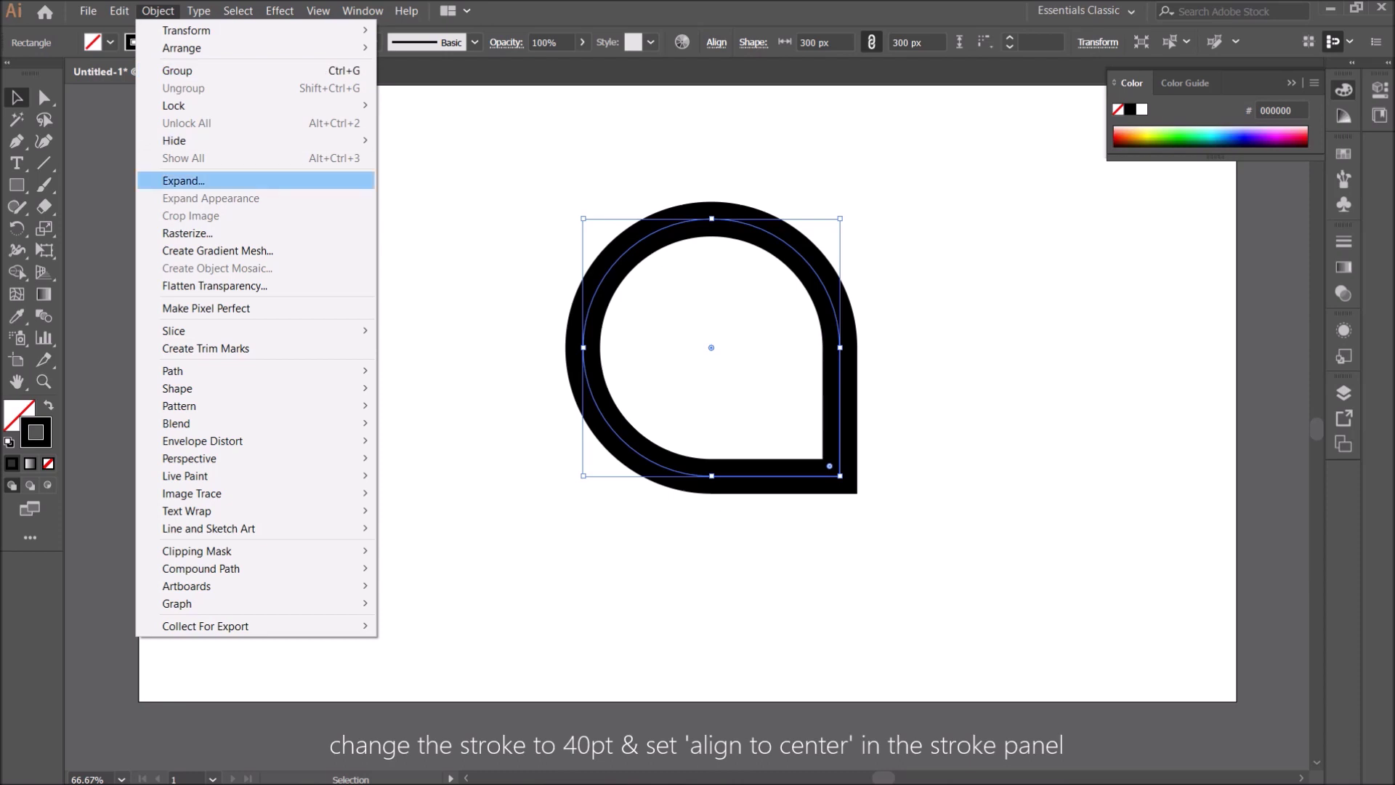
{"action": "left_click", "coordinate": [189, 179]}
{"action": "key", "text": "Return"}
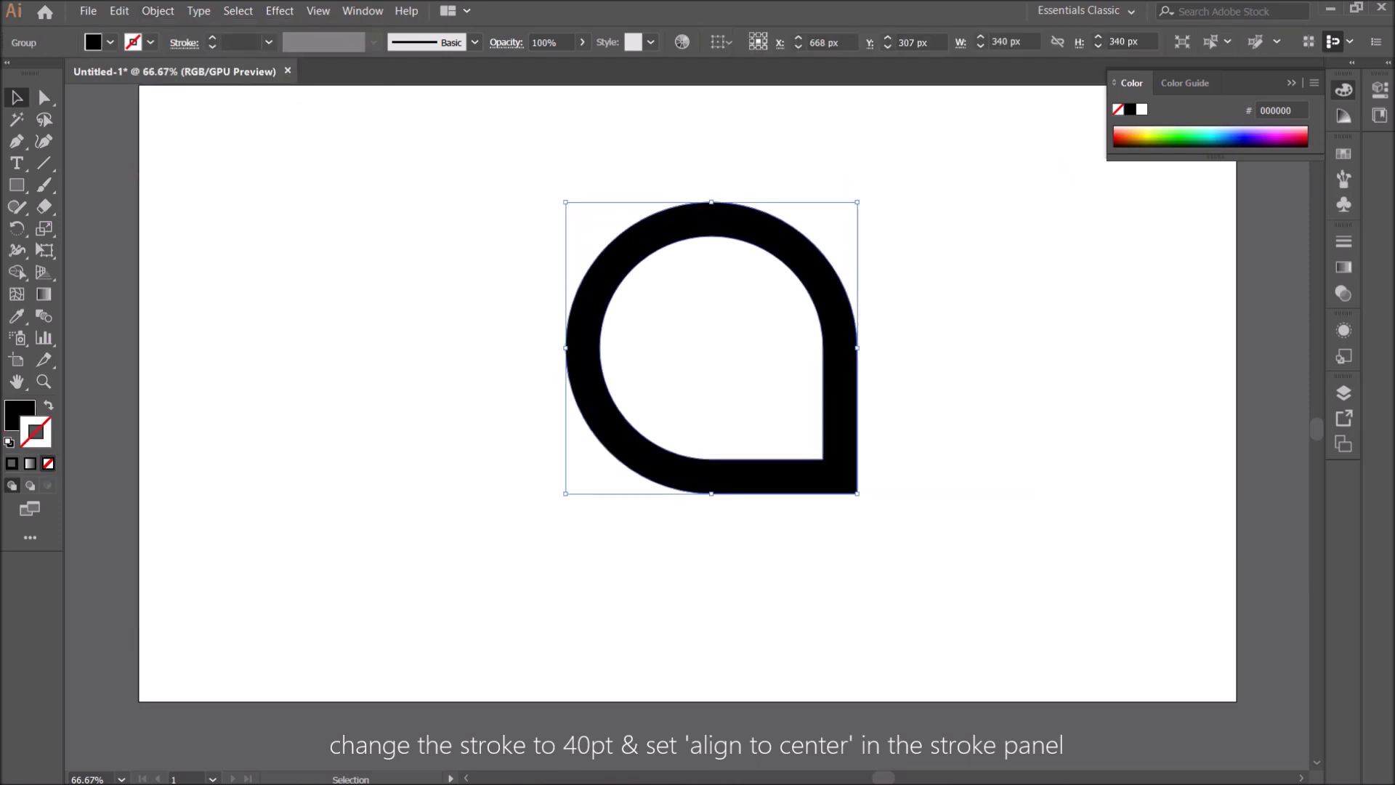
{"action": "key", "text": "shift+x"}
{"action": "left_click_drag", "start_coordinate": [501, 220], "coordinate": [600, 333]}
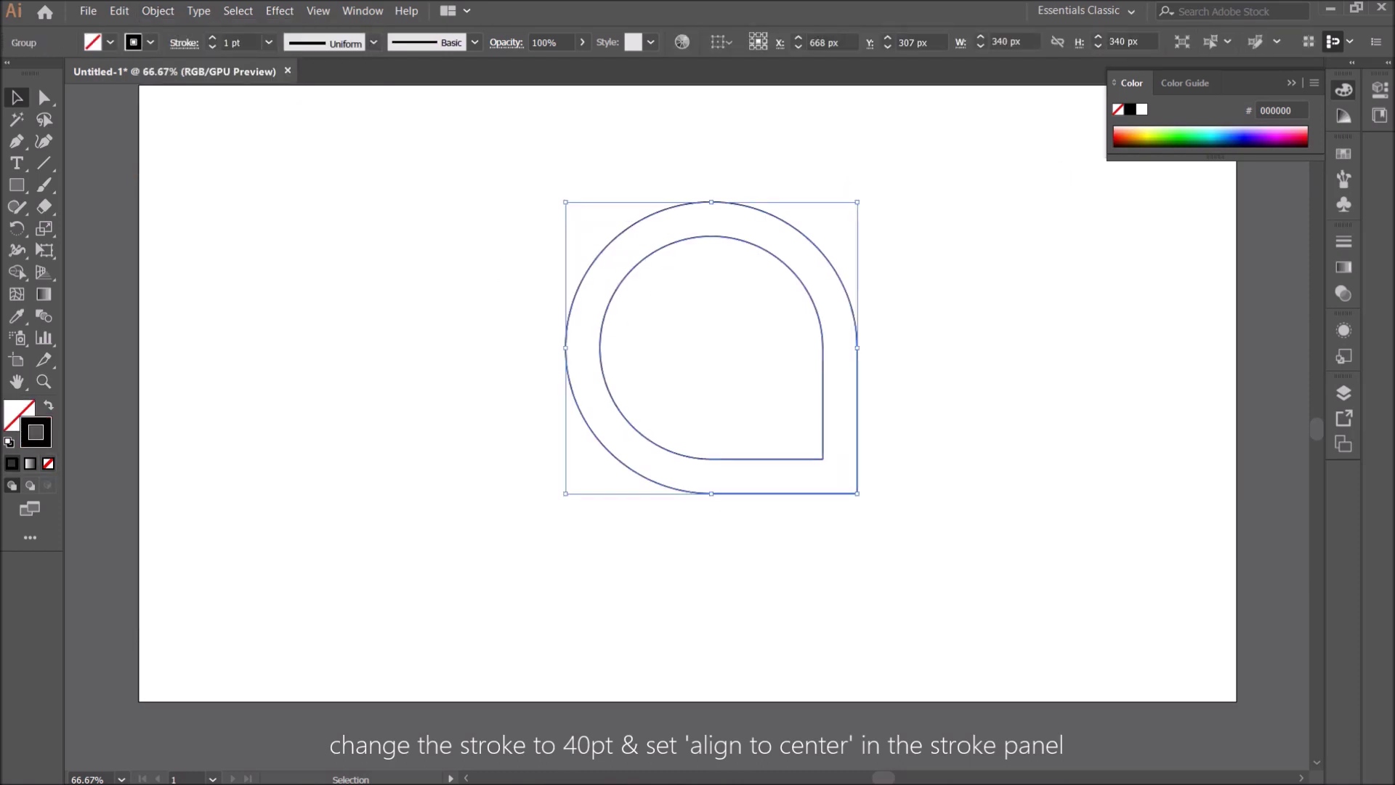
{"action": "key", "text": "ctrl+shift+a"}
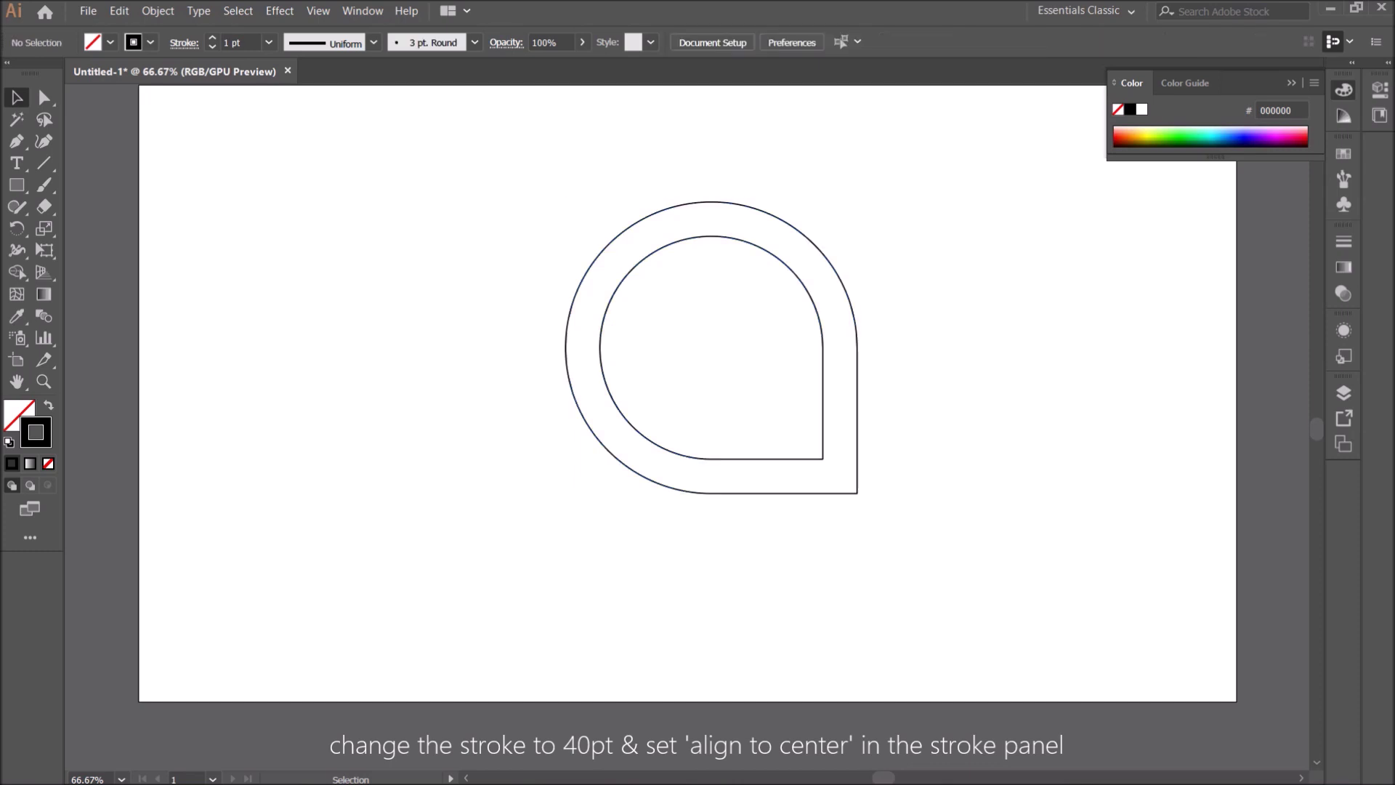
Draw a 300 × 300 px circle and select it together with the band
{"action": "left_click", "coordinate": [16, 185]}
{"action": "left_click", "coordinate": [99, 228]}
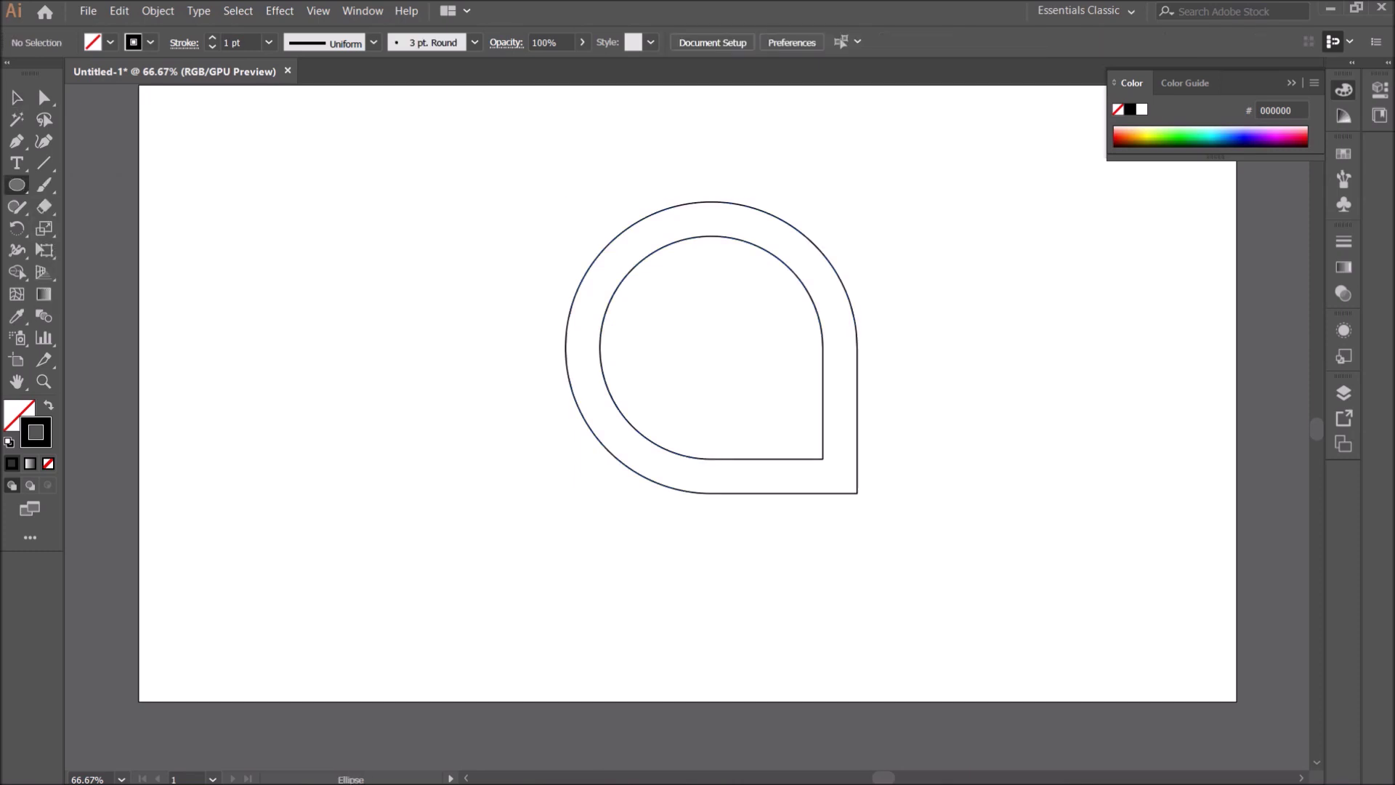
{"action": "left_click", "coordinate": [711, 347]}
{"action": "type", "text": "300"}
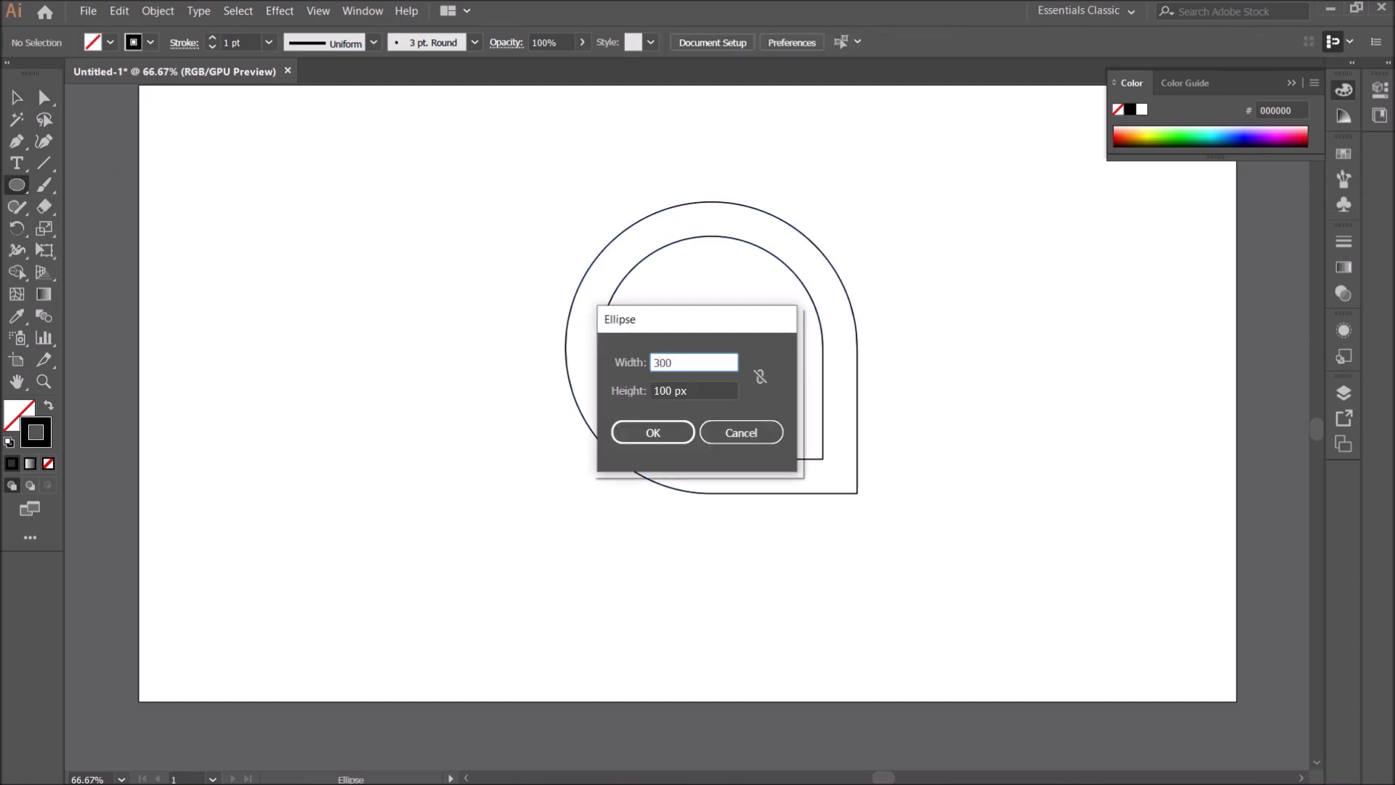
{"action": "key", "text": "Tab"}
{"action": "type", "text": "300"}
{"action": "left_click", "coordinate": [652, 432]}
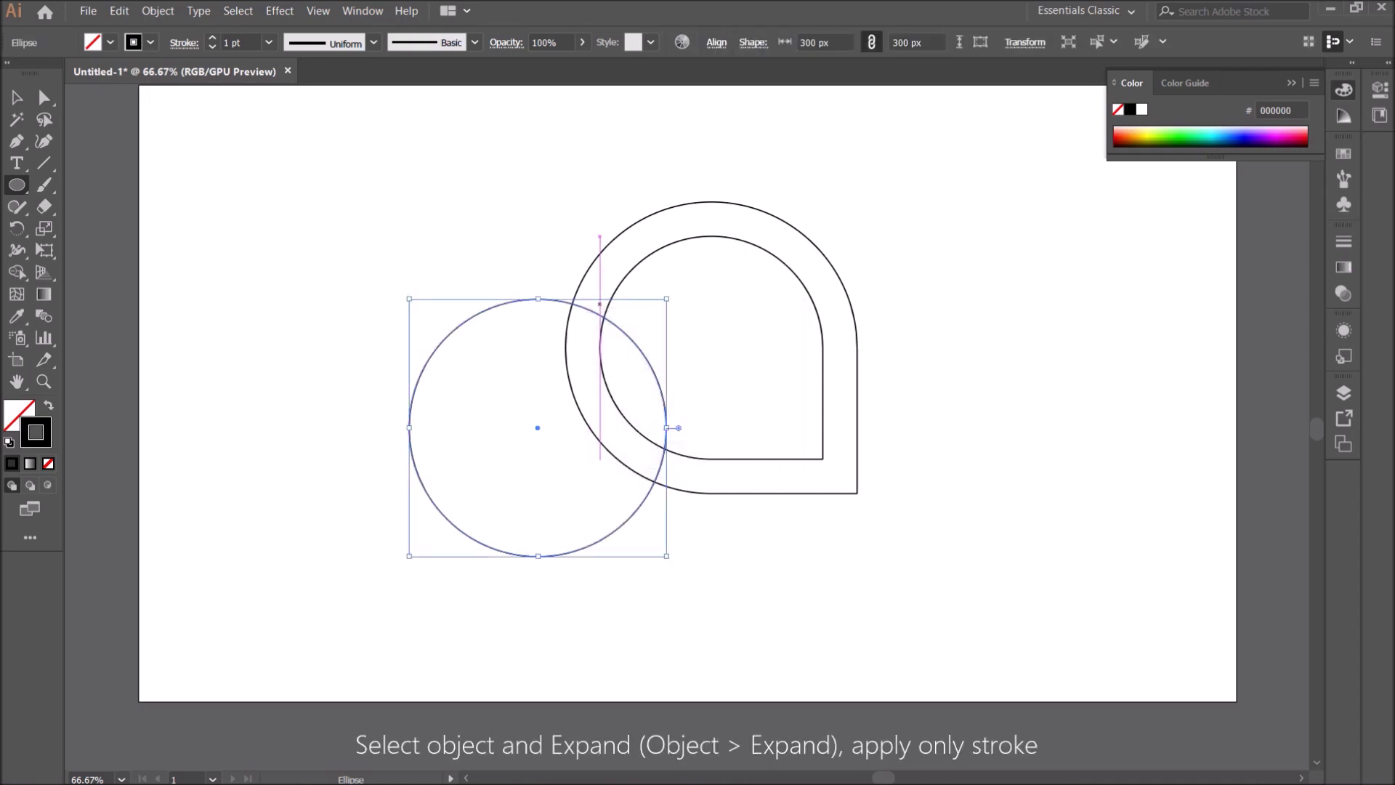
{"action": "key", "text": "v"}
{"action": "left_click_drag", "start_coordinate": [344, 148], "coordinate": [882, 493]}
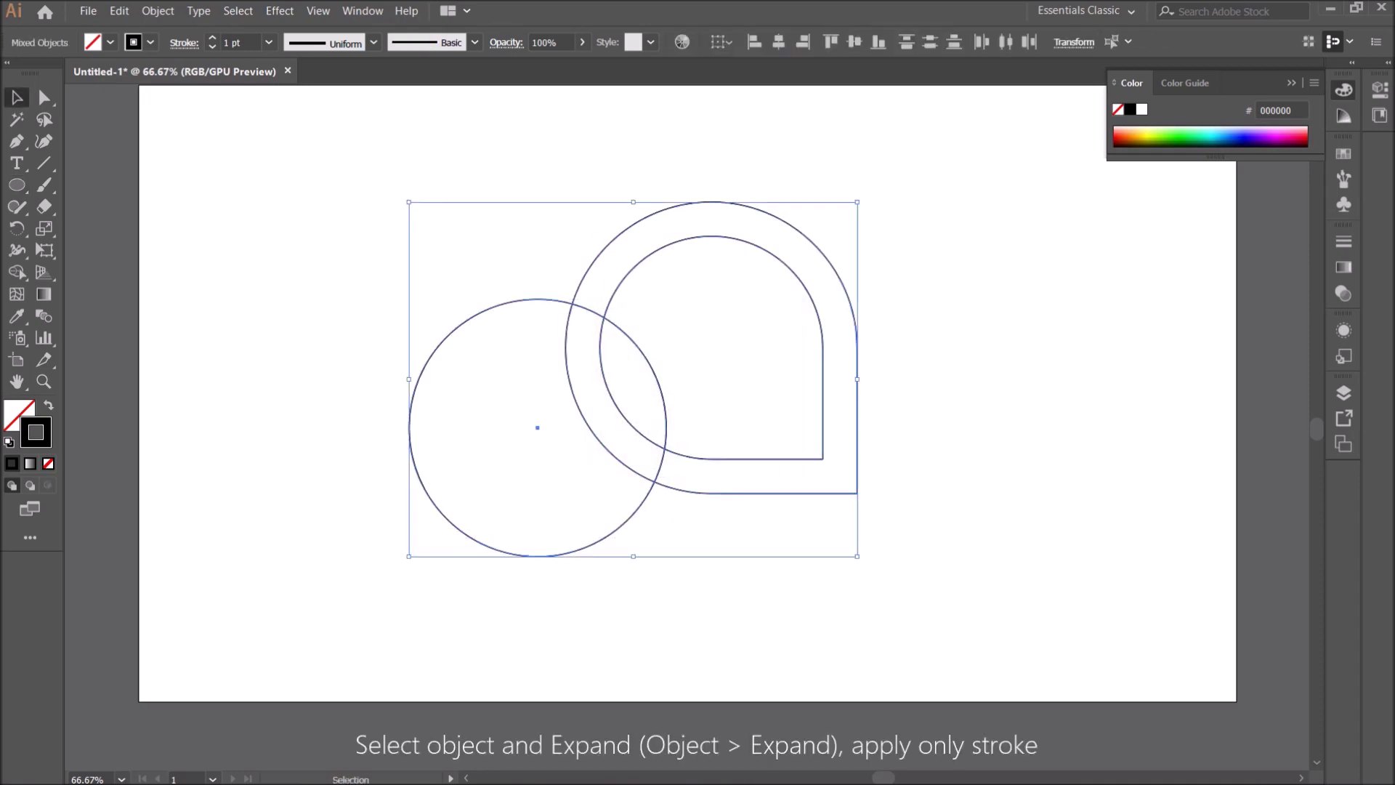
Show the Align panel and centre the shapes horizontally and vertically
{"action": "left_click", "coordinate": [362, 10]}
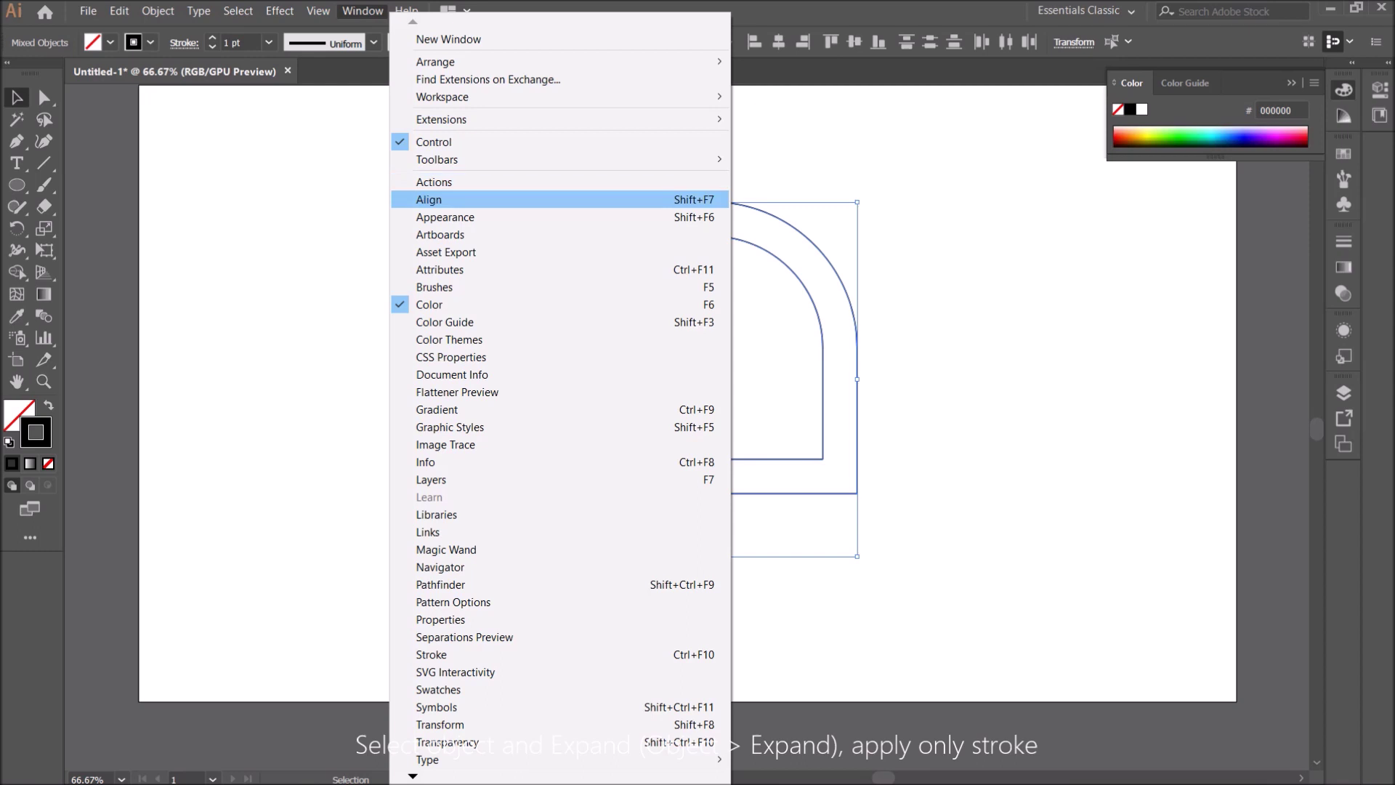
{"action": "left_click", "coordinate": [407, 196]}
{"action": "left_click_drag", "start_coordinate": [763, 103], "coordinate": [1126, 262]}
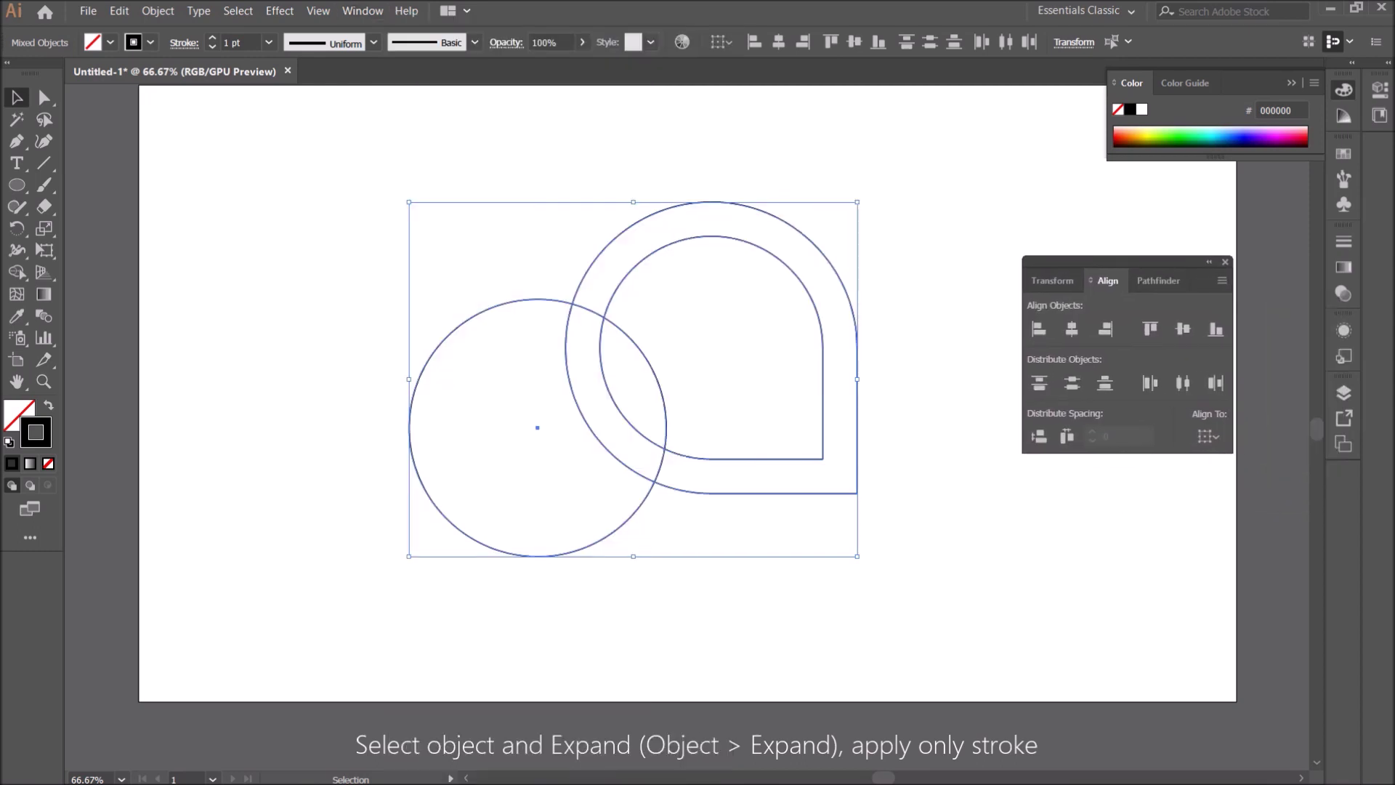
{"action": "left_click", "coordinate": [1208, 436]}
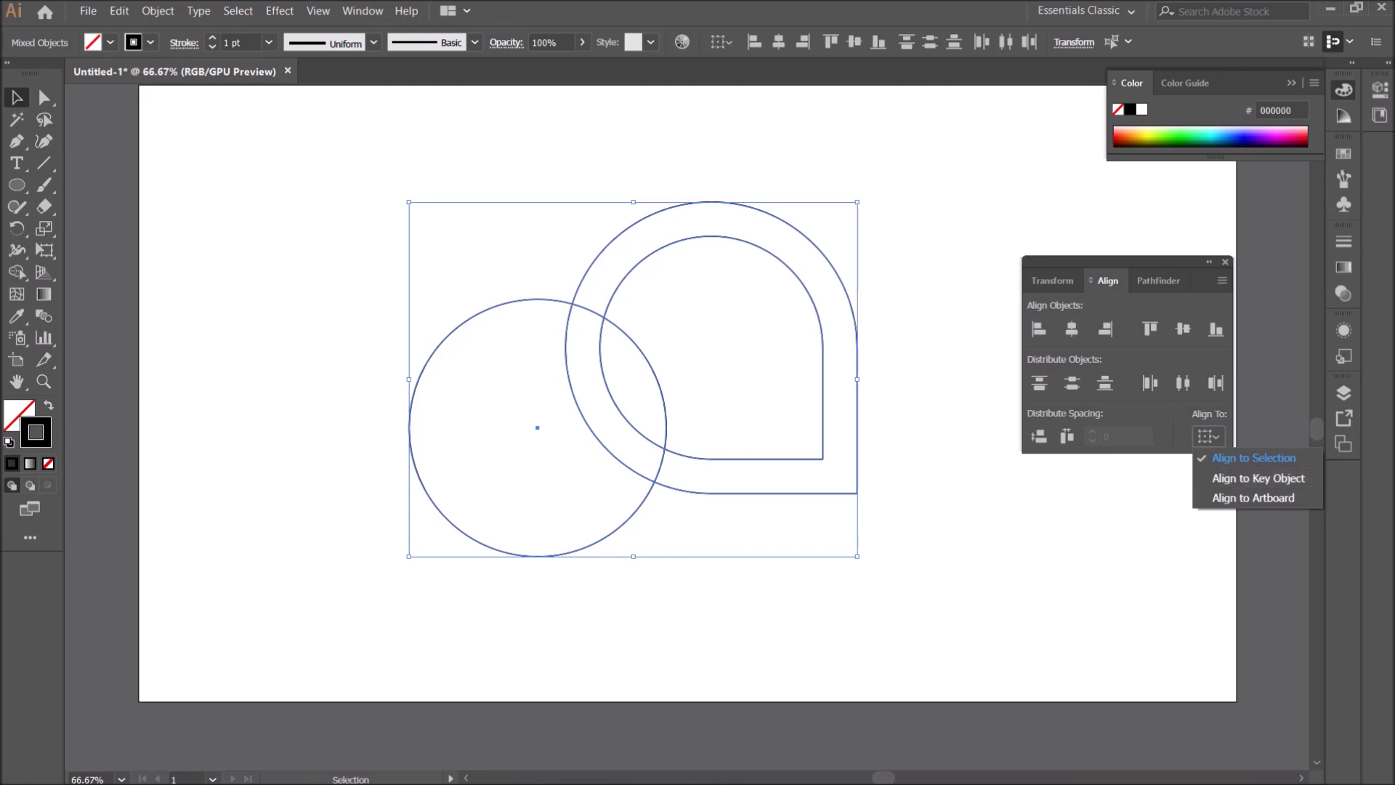
{"action": "left_click", "coordinate": [1253, 458]}
{"action": "left_click", "coordinate": [1071, 328]}
{"action": "left_click", "coordinate": [1183, 329]}
With the band as key object, align the circle's top and right edges to the band
{"action": "left_click", "coordinate": [1208, 436]}
{"action": "left_click", "coordinate": [1250, 476]}
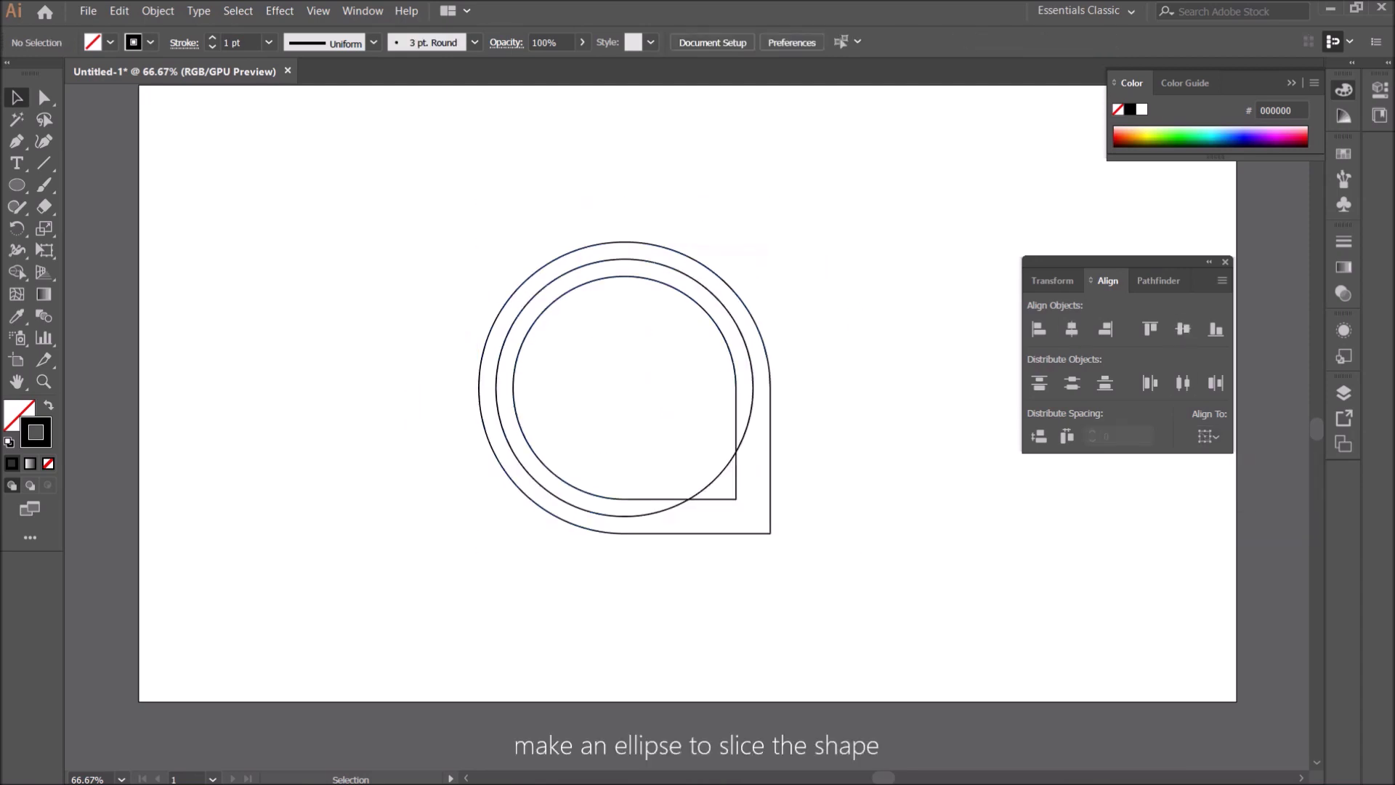
{"action": "left_click", "coordinate": [1208, 435]}
{"action": "left_click", "coordinate": [1250, 468]}
{"action": "left_click", "coordinate": [696, 303]}
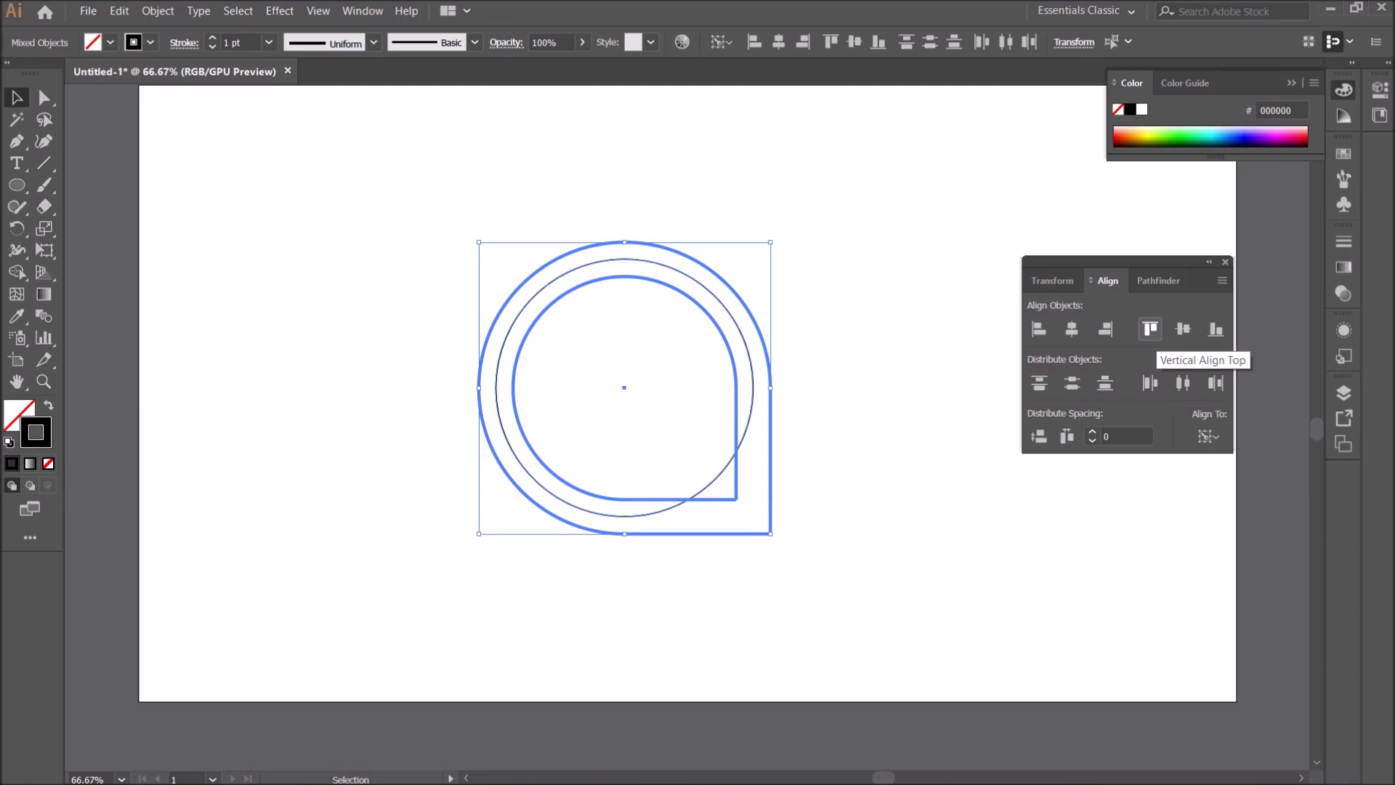
{"action": "left_click", "coordinate": [1150, 328]}
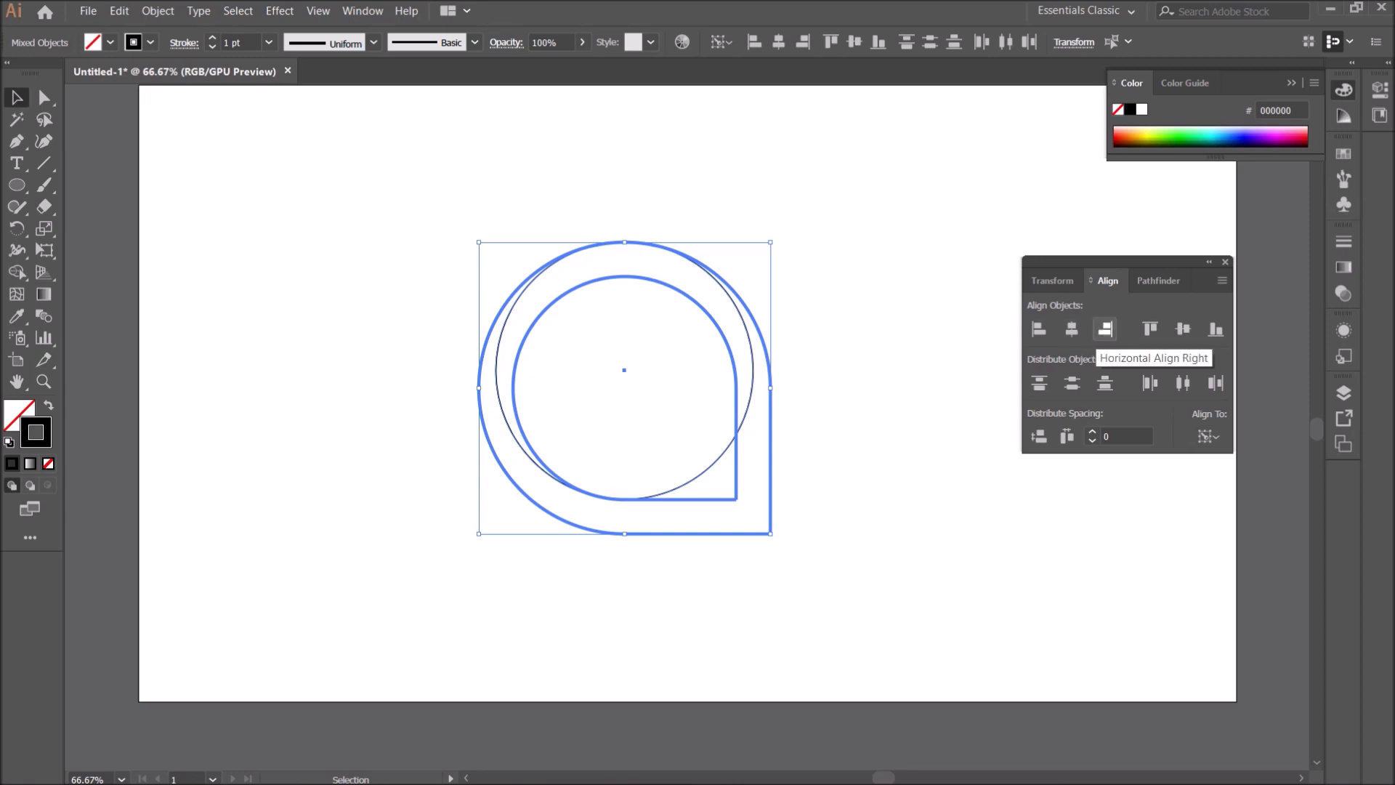
{"action": "left_click", "coordinate": [1105, 328]}
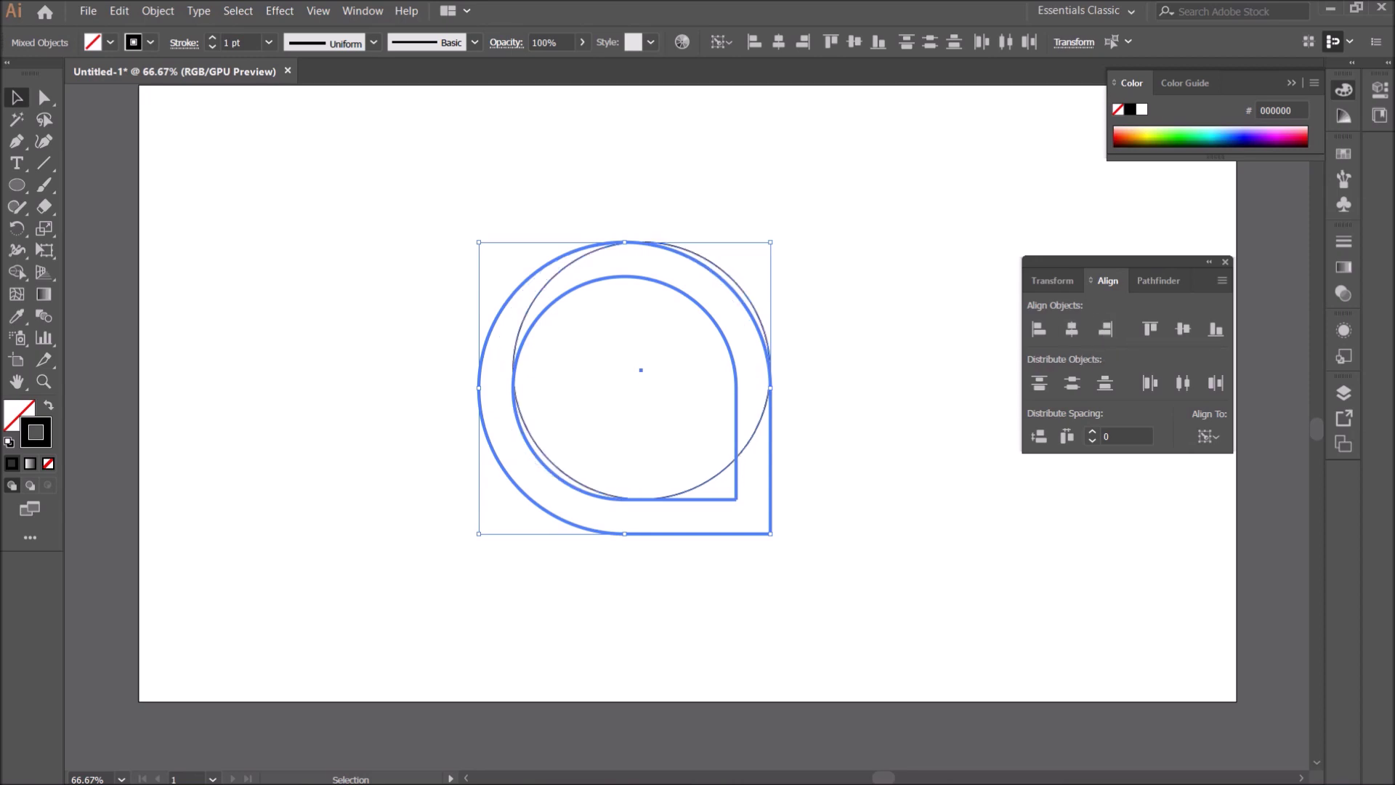
Collapse the Align panel aside and select the circle and band together
{"action": "left_click_drag", "start_coordinate": [440, 209], "coordinate": [599, 393]}
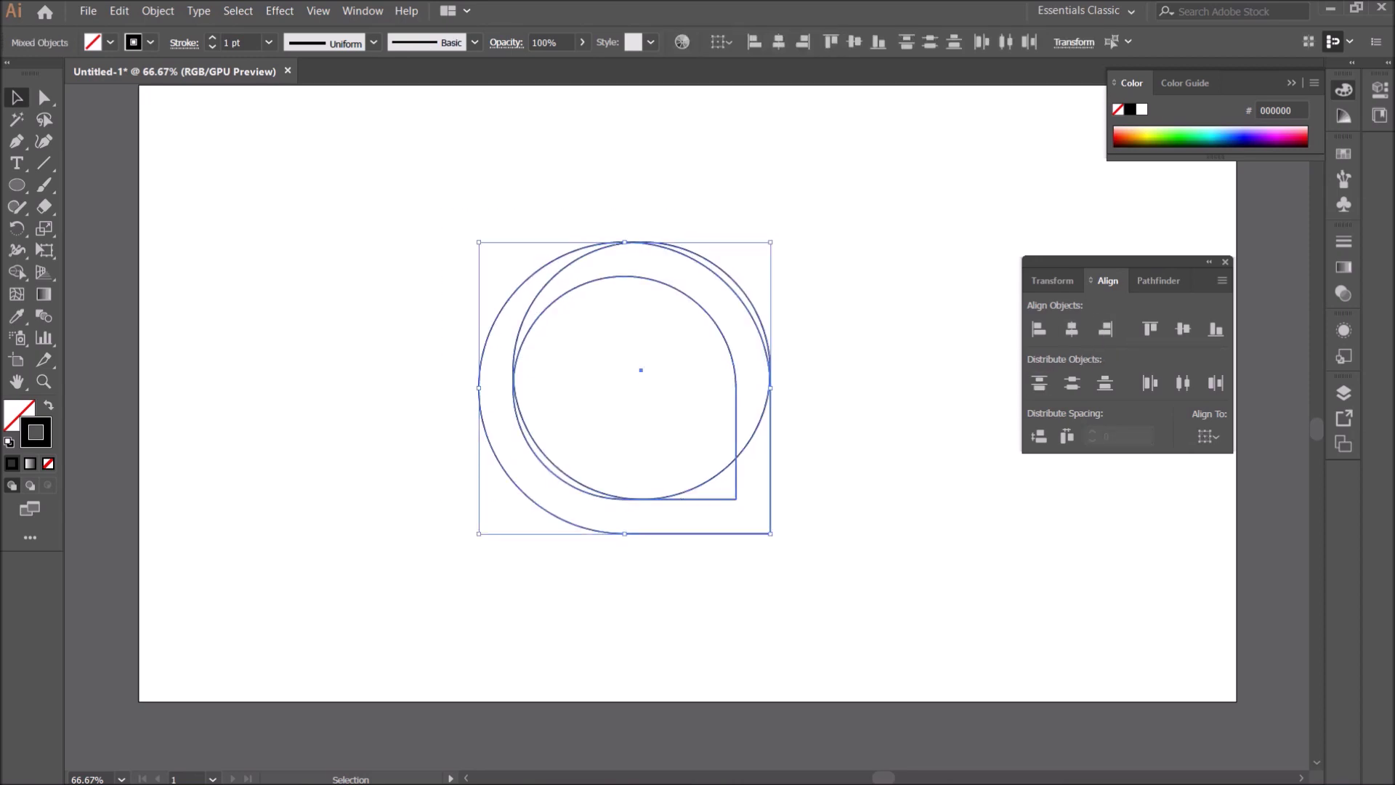
{"action": "left_click", "coordinate": [1209, 261]}
{"action": "left_click_drag", "start_coordinate": [1061, 252], "coordinate": [1227, 243]}
{"action": "key", "text": "ctrl+shift+a"}
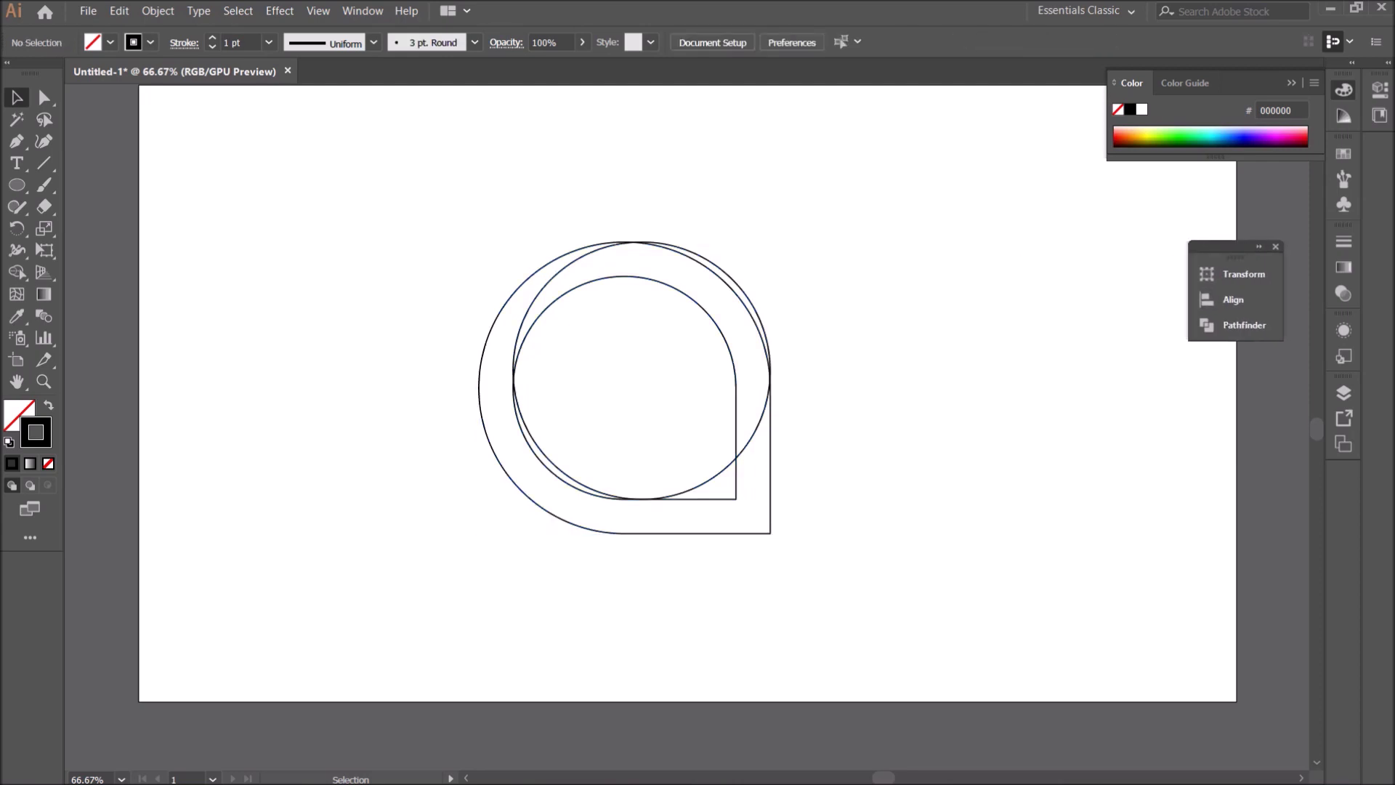
{"action": "mouse_move", "coordinate": [426, 227]}
{"action": "left_mouse_down"}
{"action": "mouse_move", "coordinate": [516, 338]}
{"action": "mouse_move", "coordinate": [429, 255]}
{"action": "left_mouse_up"}
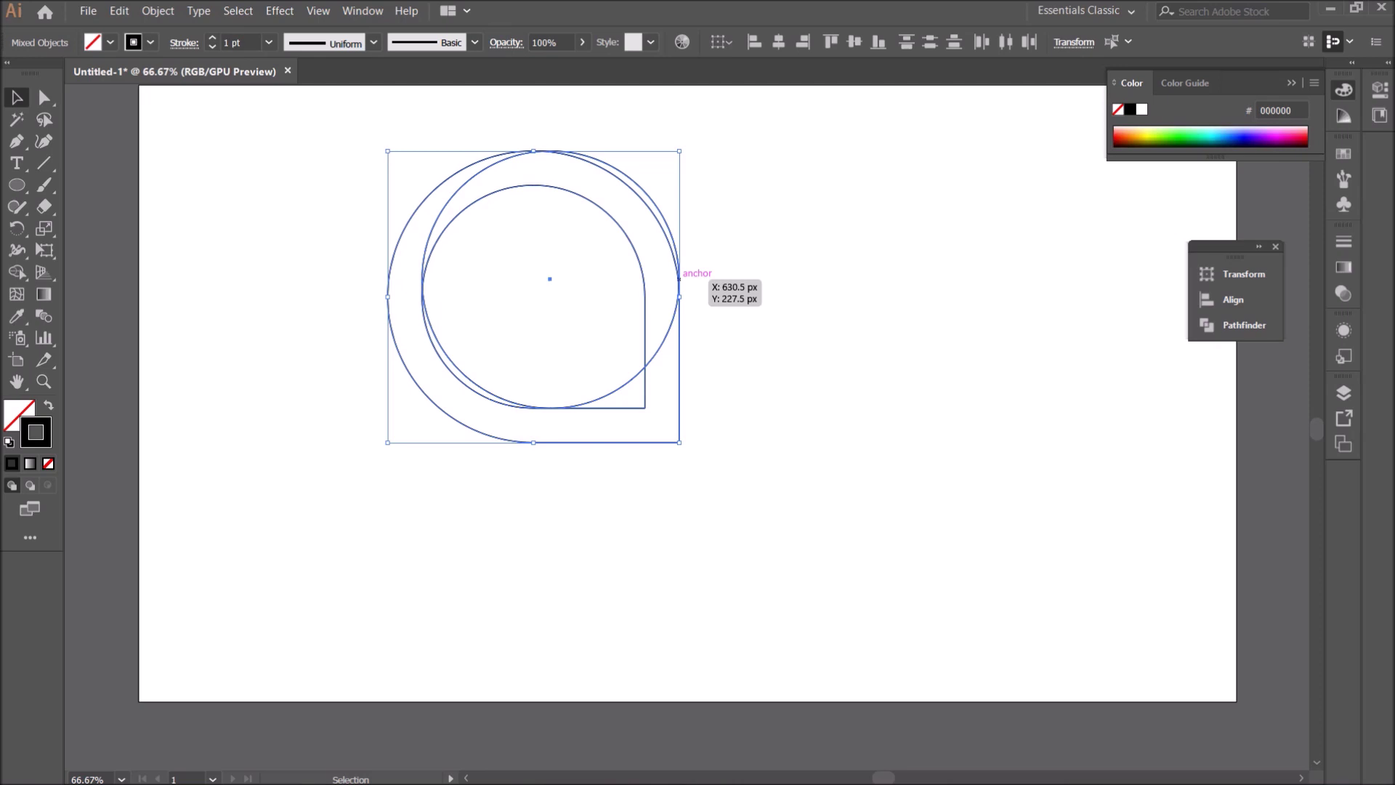
Duplicate the circle-and-band loop to the right and rotate the copy 180°
{"action": "left_click_drag", "start_coordinate": [679, 278], "coordinate": [971, 278]}
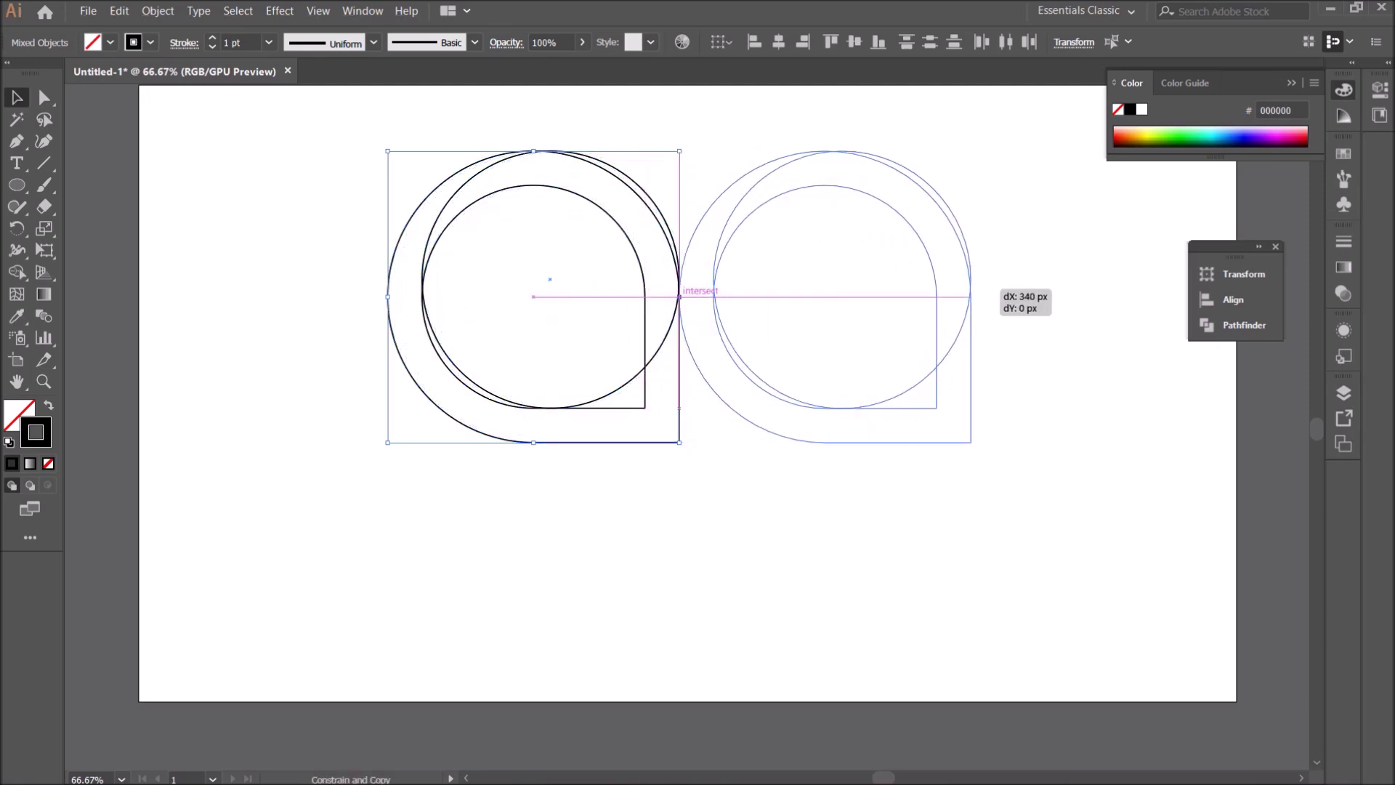
{"action": "right_click", "coordinate": [957, 335]}
{"action": "mouse_move", "coordinate": [1001, 490]}
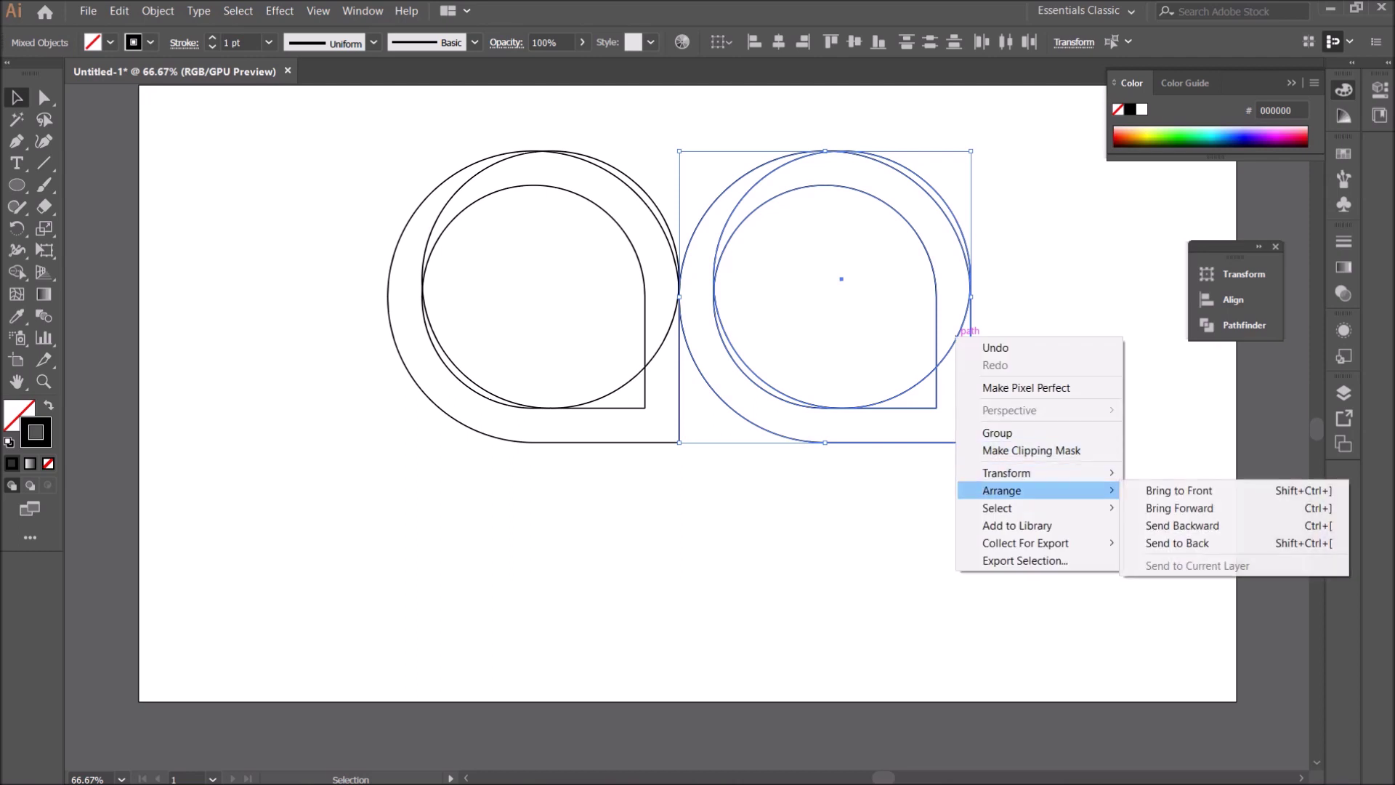
{"action": "left_click", "coordinate": [1165, 513]}
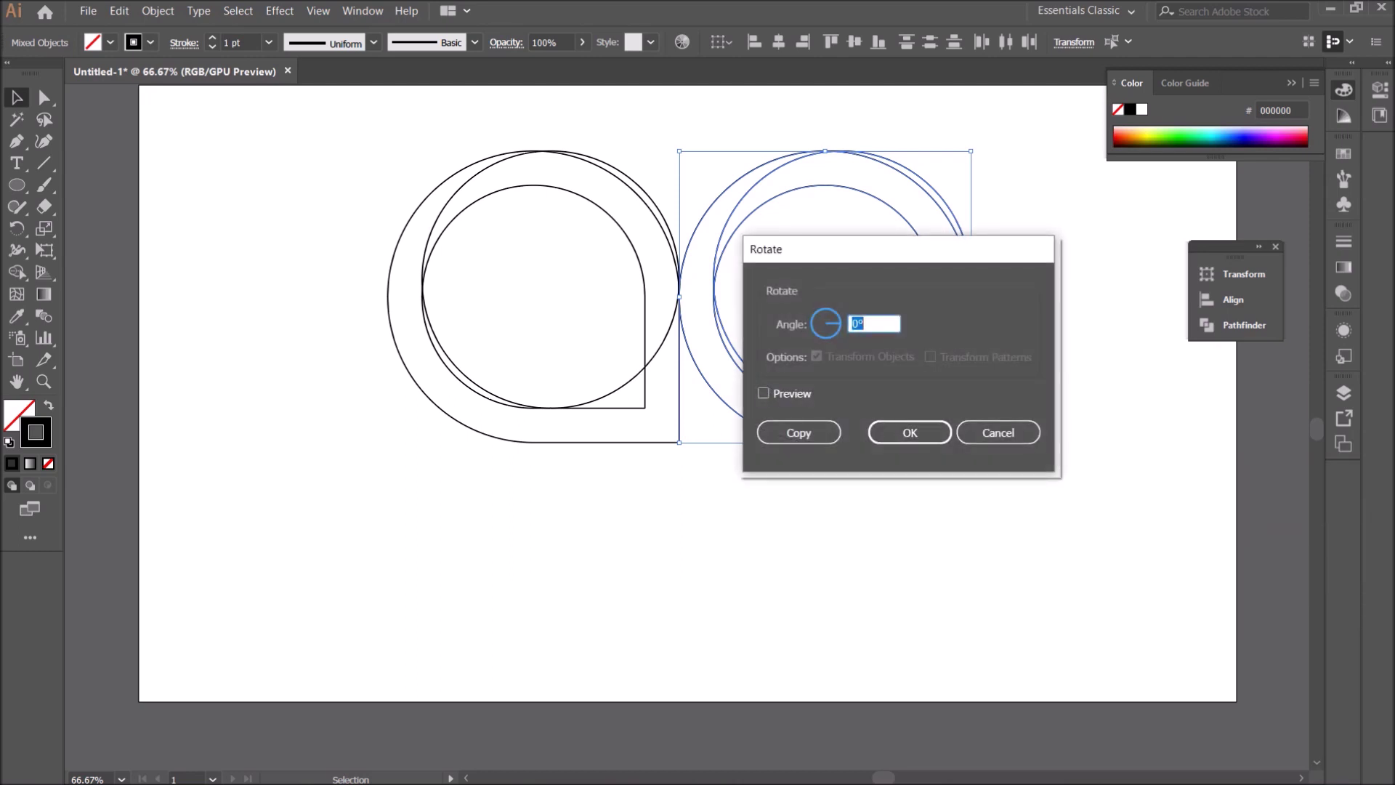
{"action": "left_click", "coordinate": [763, 393]}
{"action": "type", "text": "18"}
{"action": "type", "text": "0"}
{"action": "key", "text": "Return"}
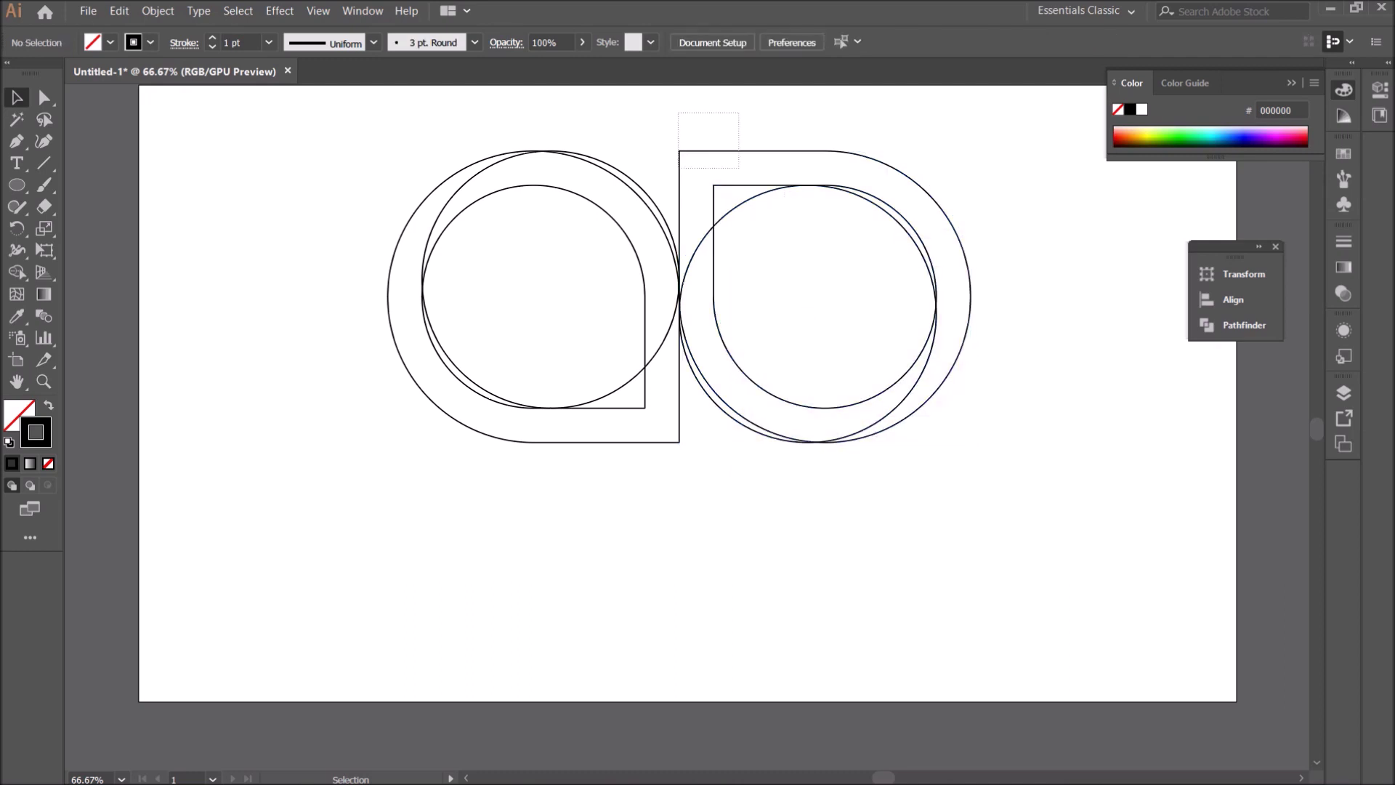
Position the rotated copy below-right of the original to form a figure-eight
{"action": "left_click_drag", "start_coordinate": [756, 150], "coordinate": [756, 441]}
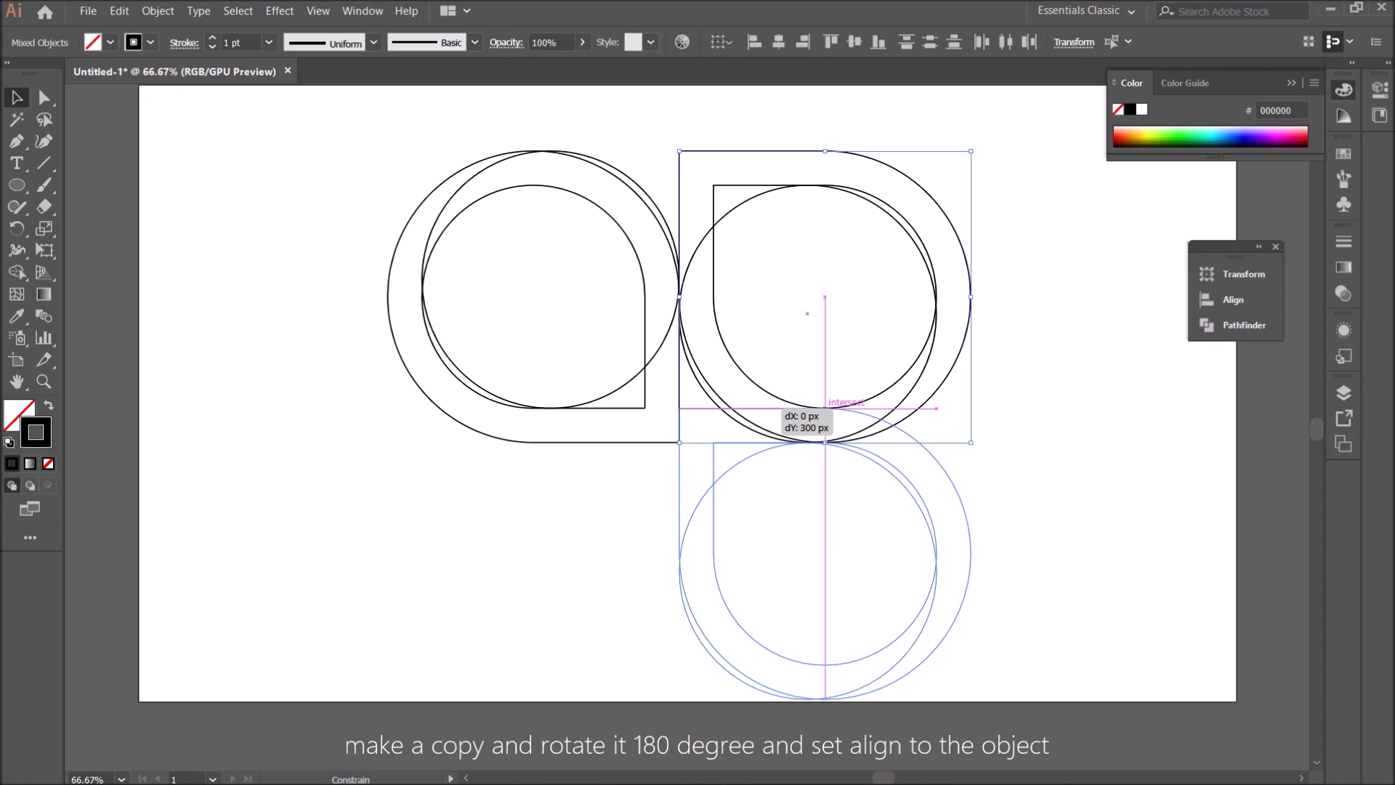
{"action": "left_click_drag", "start_coordinate": [770, 405], "coordinate": [730, 407]}
{"action": "key", "text": "ctrl+shift+a"}
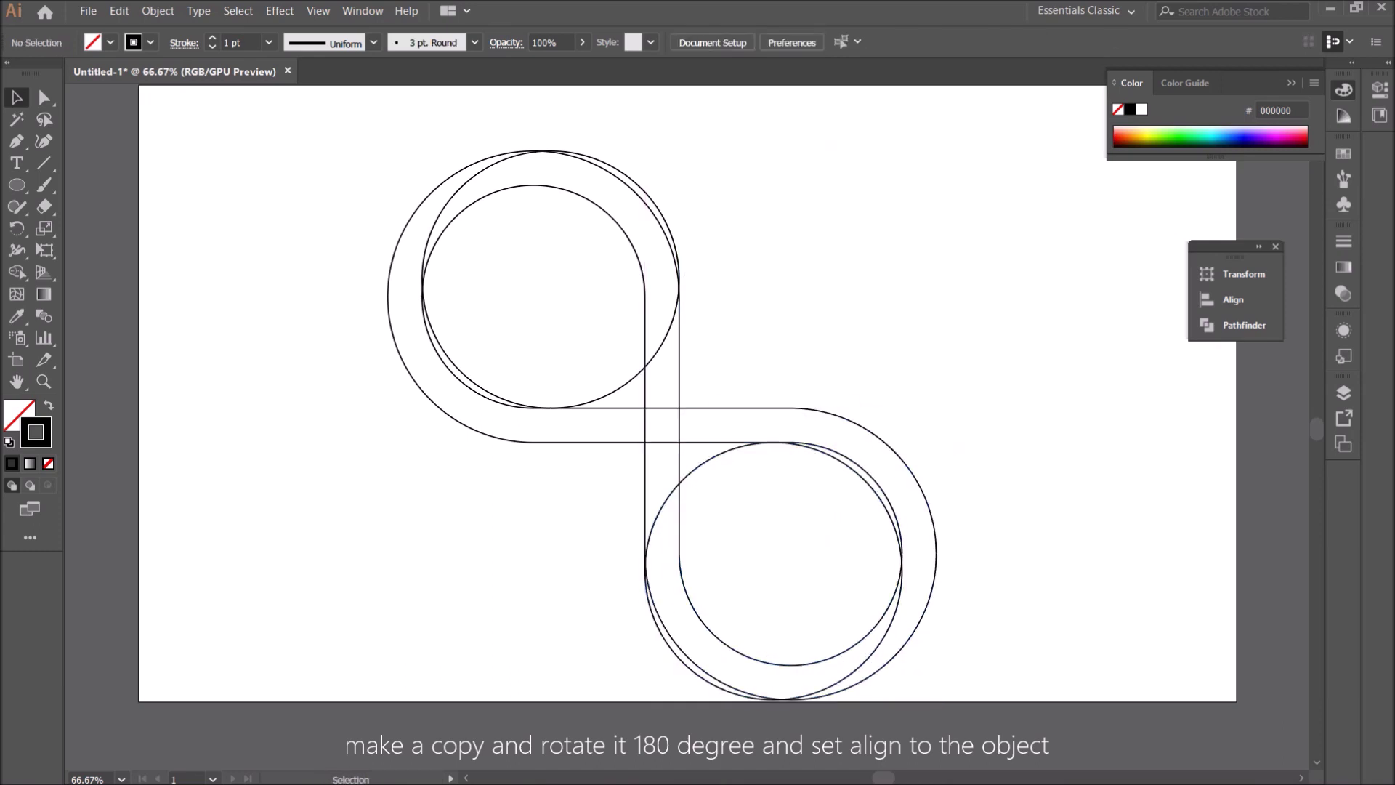
Rotate all loop shapes 45° into a horizontal infinity sign and centre it on the artboard
{"action": "left_click_drag", "start_coordinate": [327, 154], "coordinate": [973, 652]}
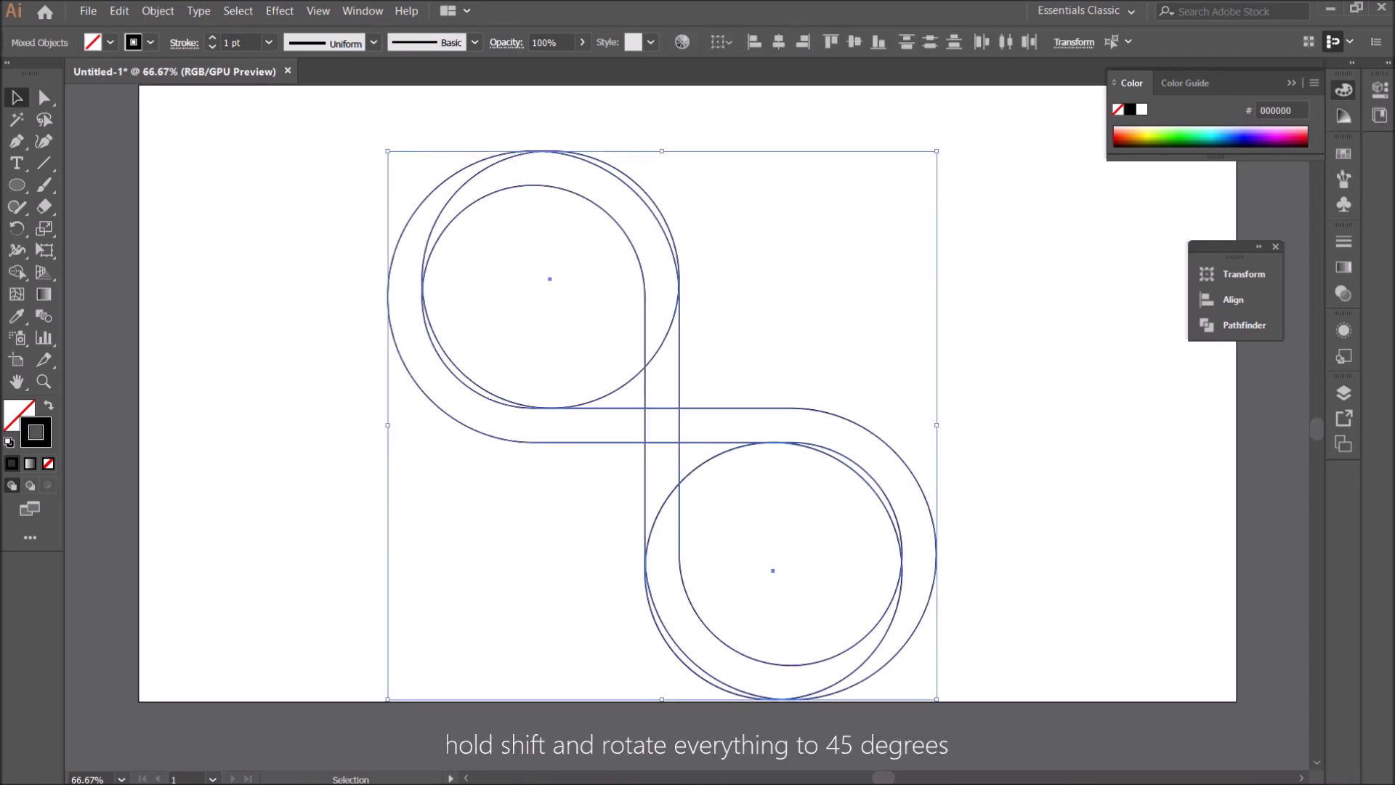
{"action": "key", "text": "r"}
{"action": "left_click_drag", "start_coordinate": [790, 122], "coordinate": [687, 121]}
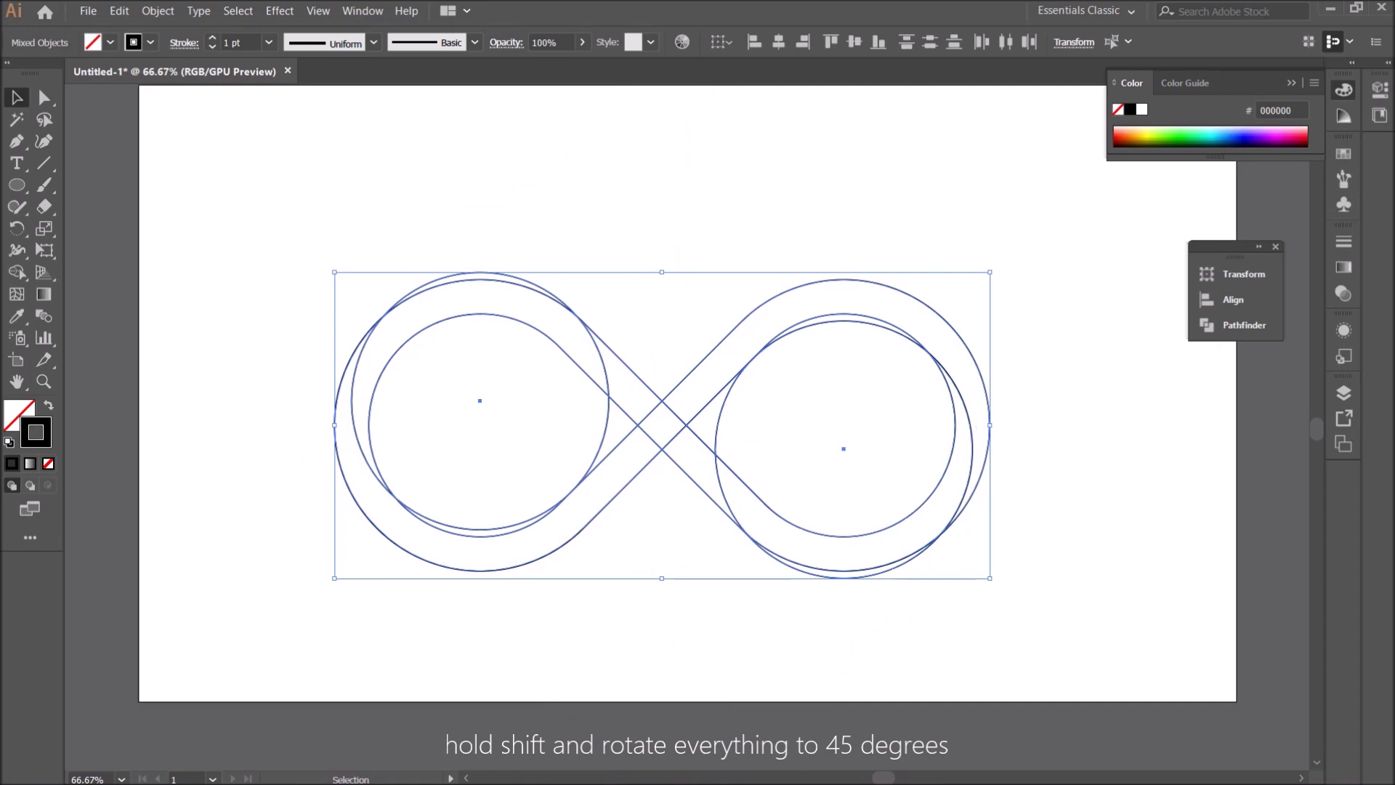
{"action": "left_click_drag", "start_coordinate": [689, 372], "coordinate": [736, 325]}
{"action": "key", "text": "ctrl+shift+a"}
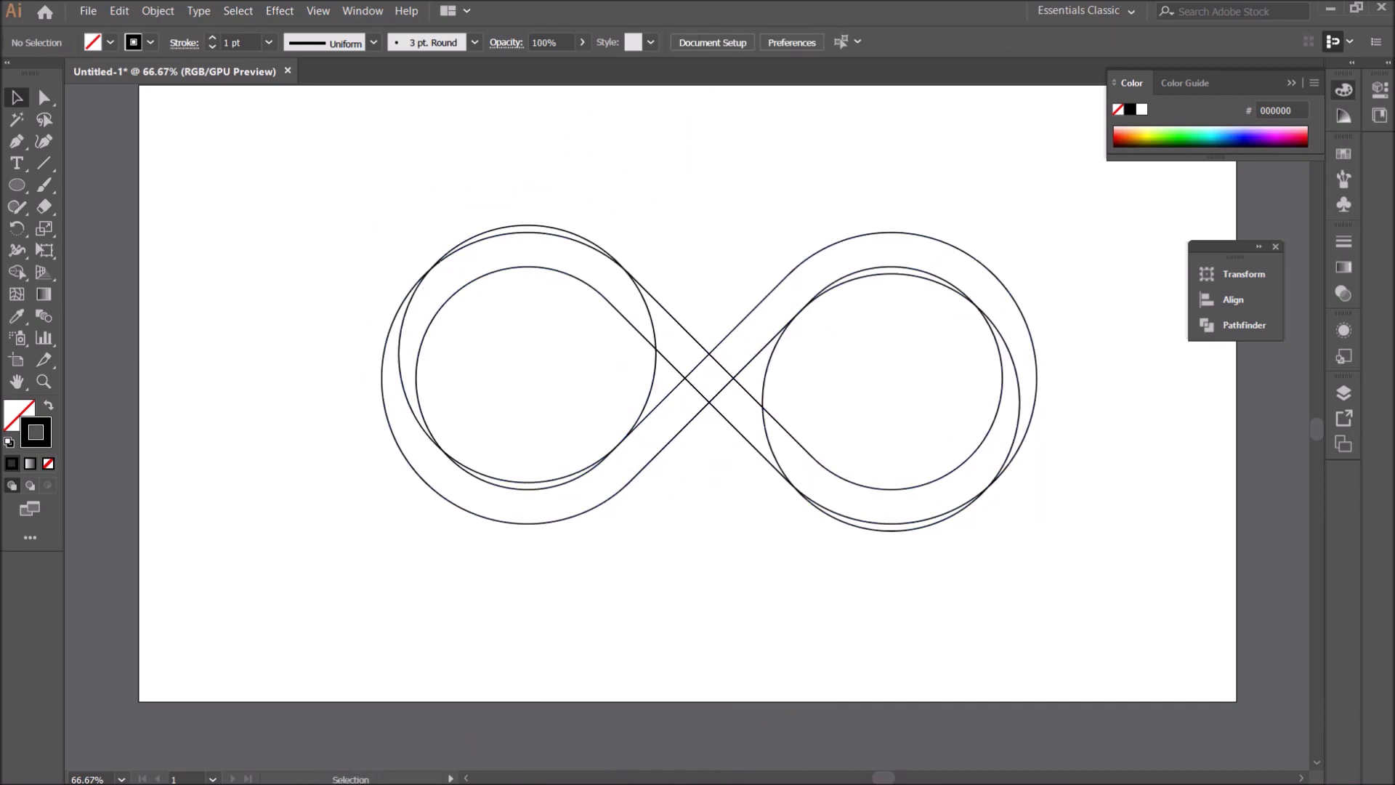
{"action": "left_click_drag", "start_coordinate": [250, 172], "coordinate": [1114, 639]}
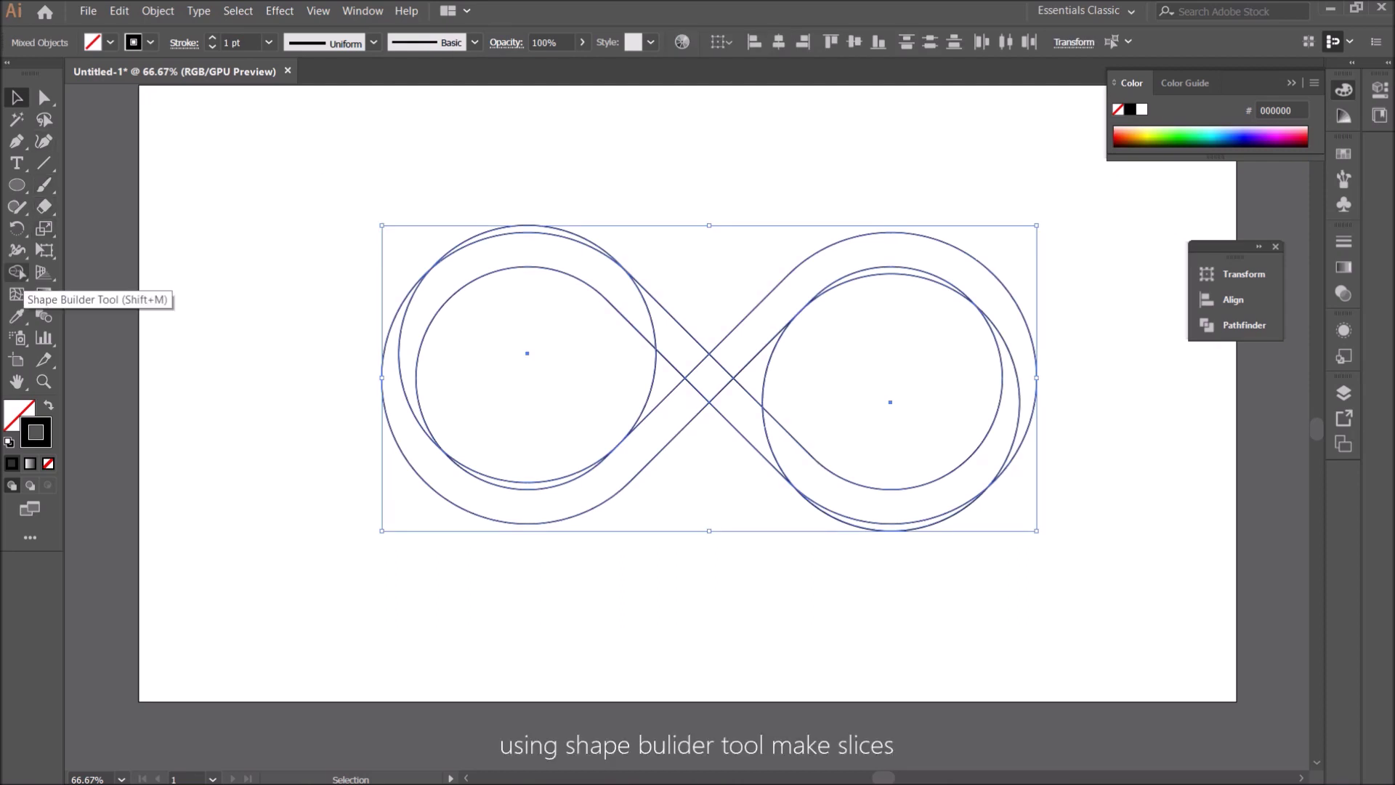
Merge the band regions with Shape Builder and delete the stray inner arcs and crescents
{"action": "left_click", "coordinate": [17, 273]}
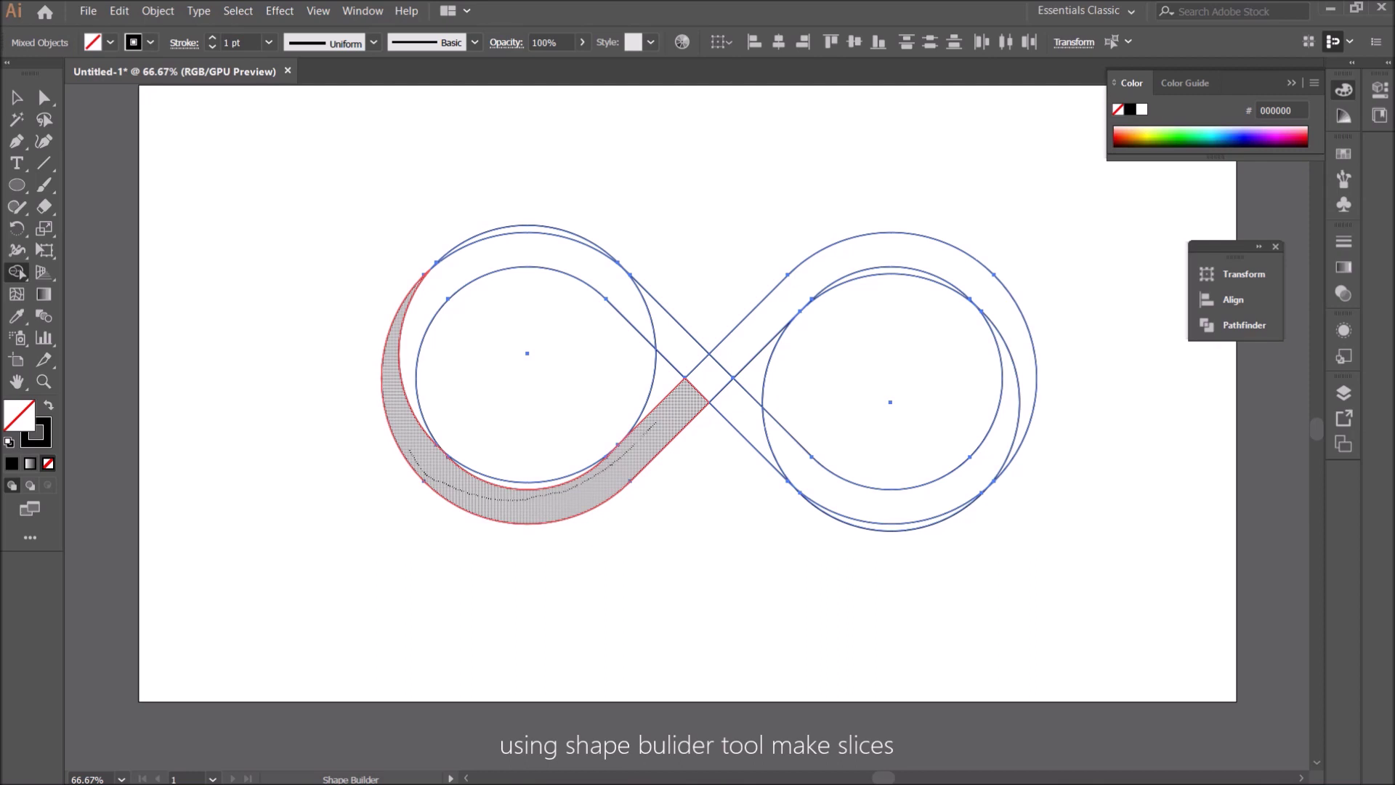
{"action": "left_click_drag", "start_coordinate": [656, 421], "coordinate": [734, 348]}
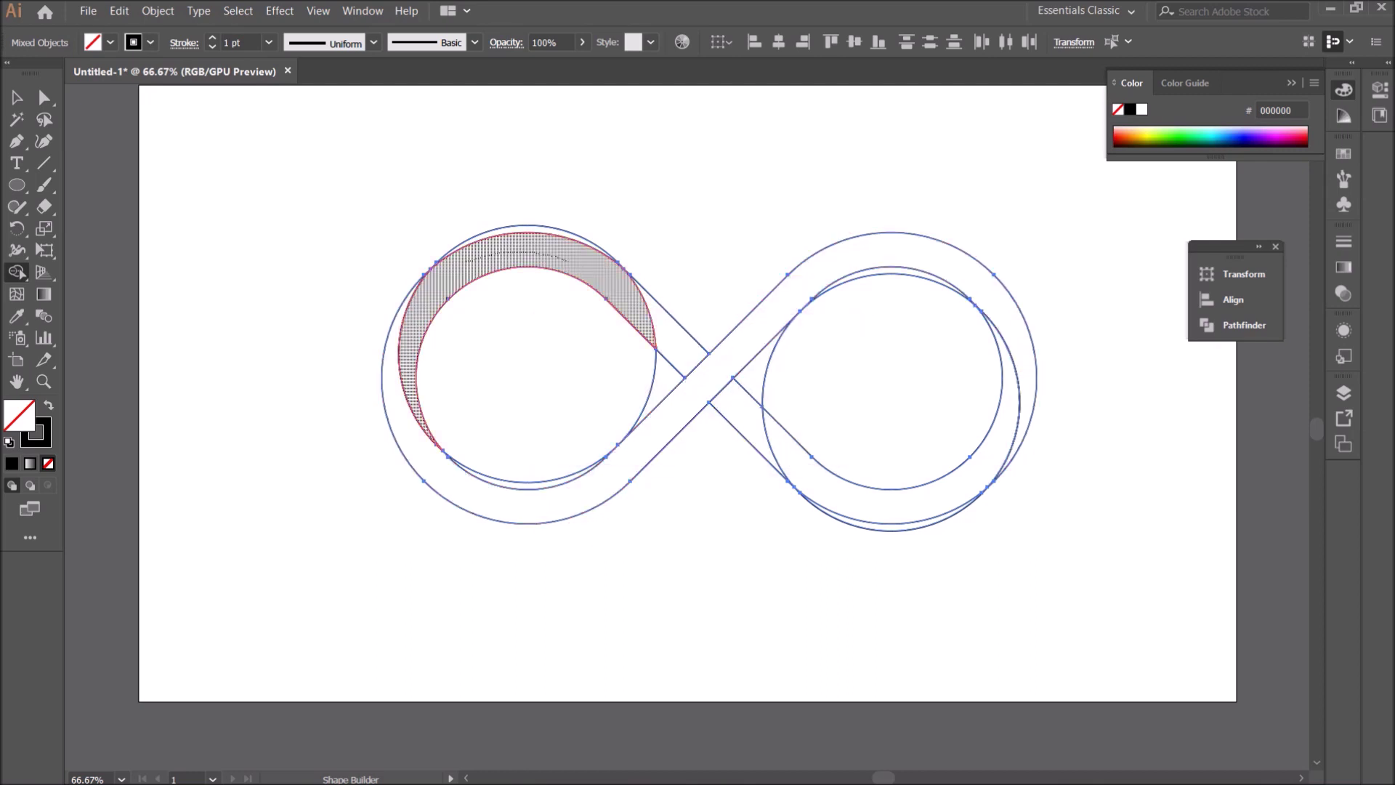
{"action": "left_click_drag", "start_coordinate": [565, 260], "coordinate": [694, 367]}
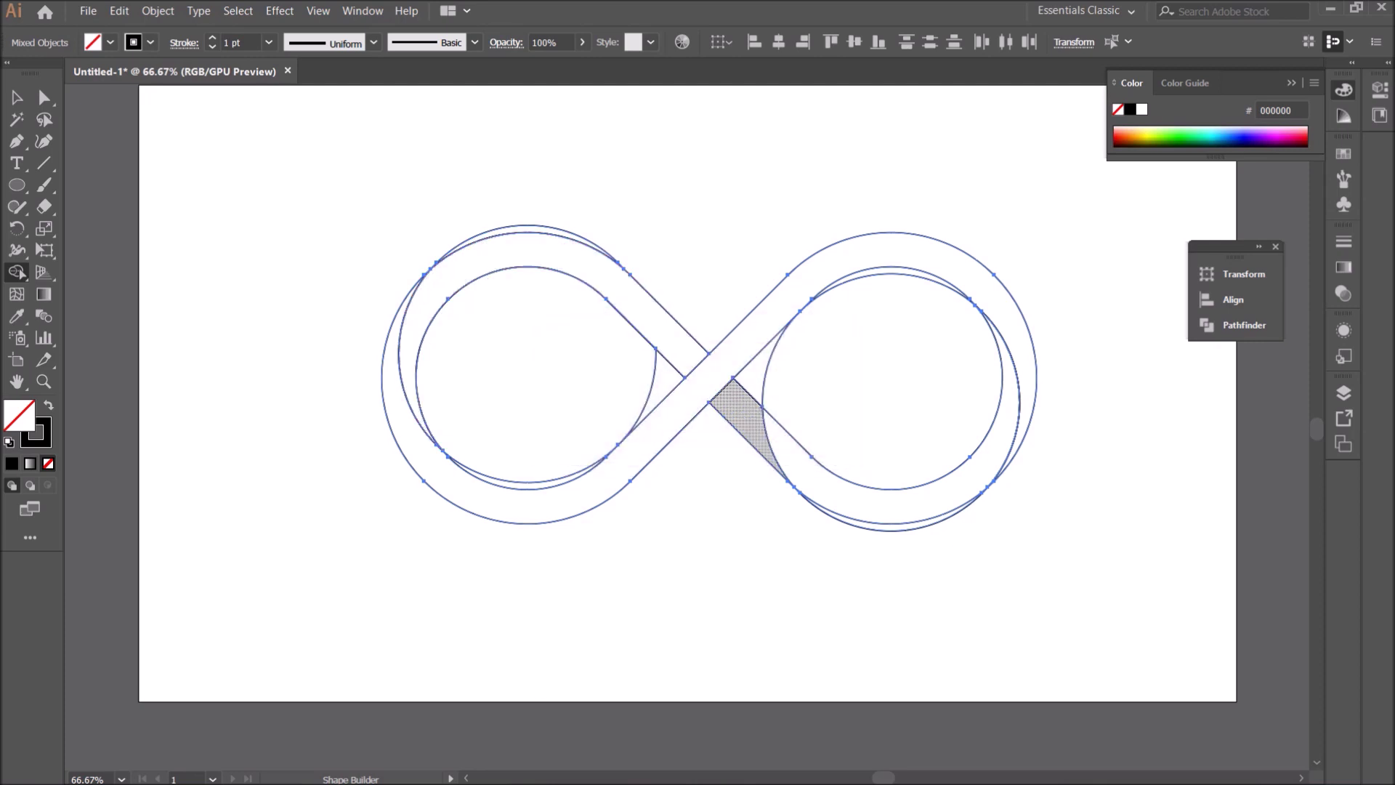
{"action": "left_click", "coordinate": [784, 450], "text": "alt"}
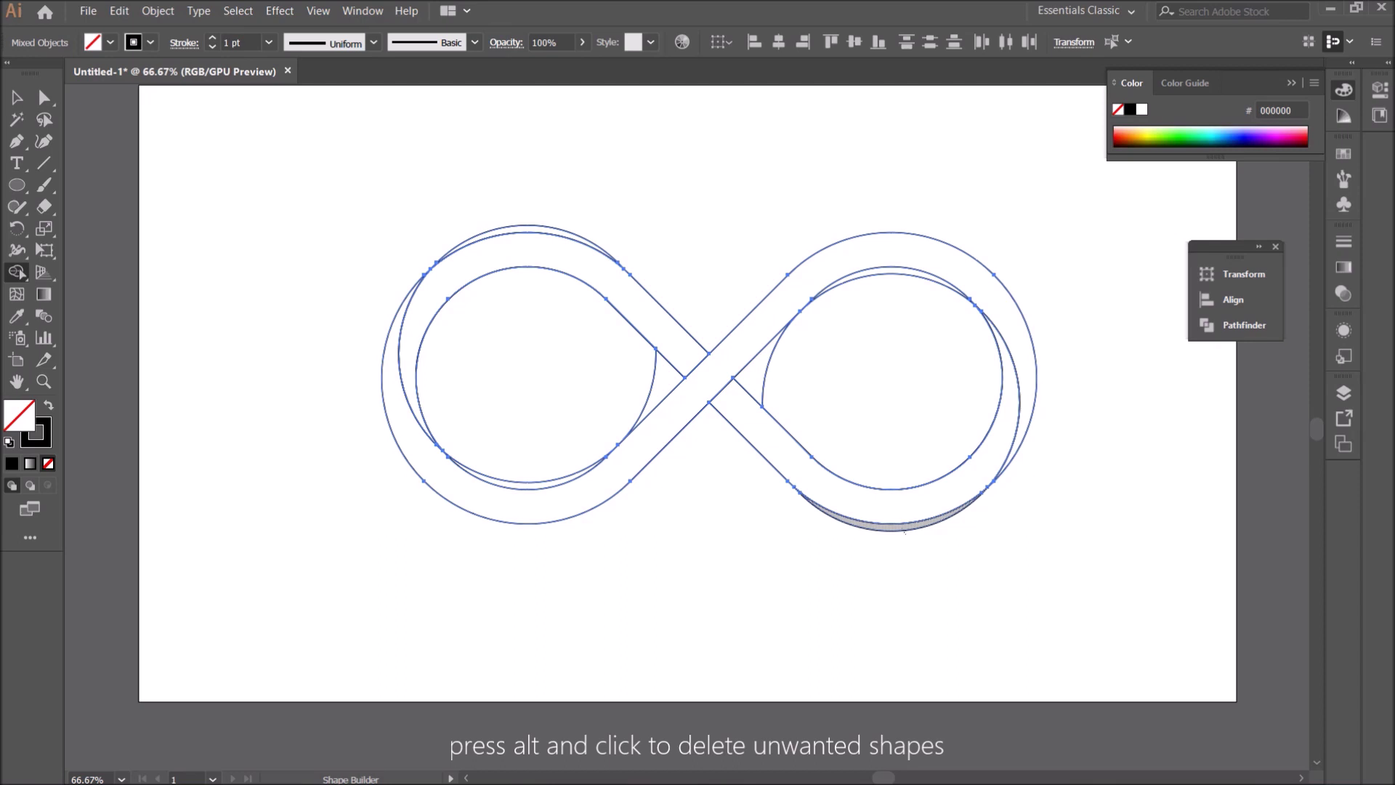
{"action": "left_click", "coordinate": [905, 532], "text": "alt"}
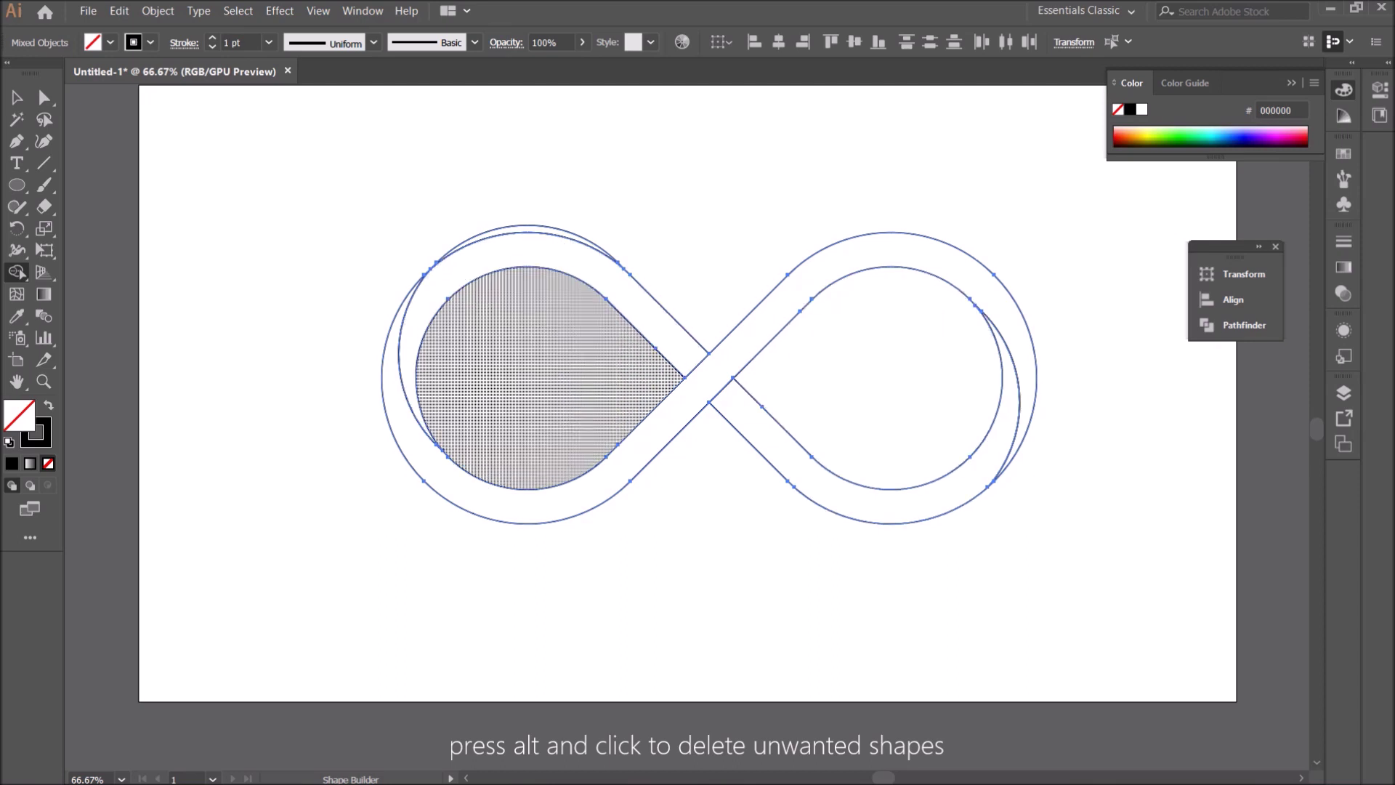
{"action": "left_click", "coordinate": [528, 226], "text": "alt"}
Test-move the two loop pieces, undo, and select the upper-left loop piece
{"action": "key", "text": "v"}
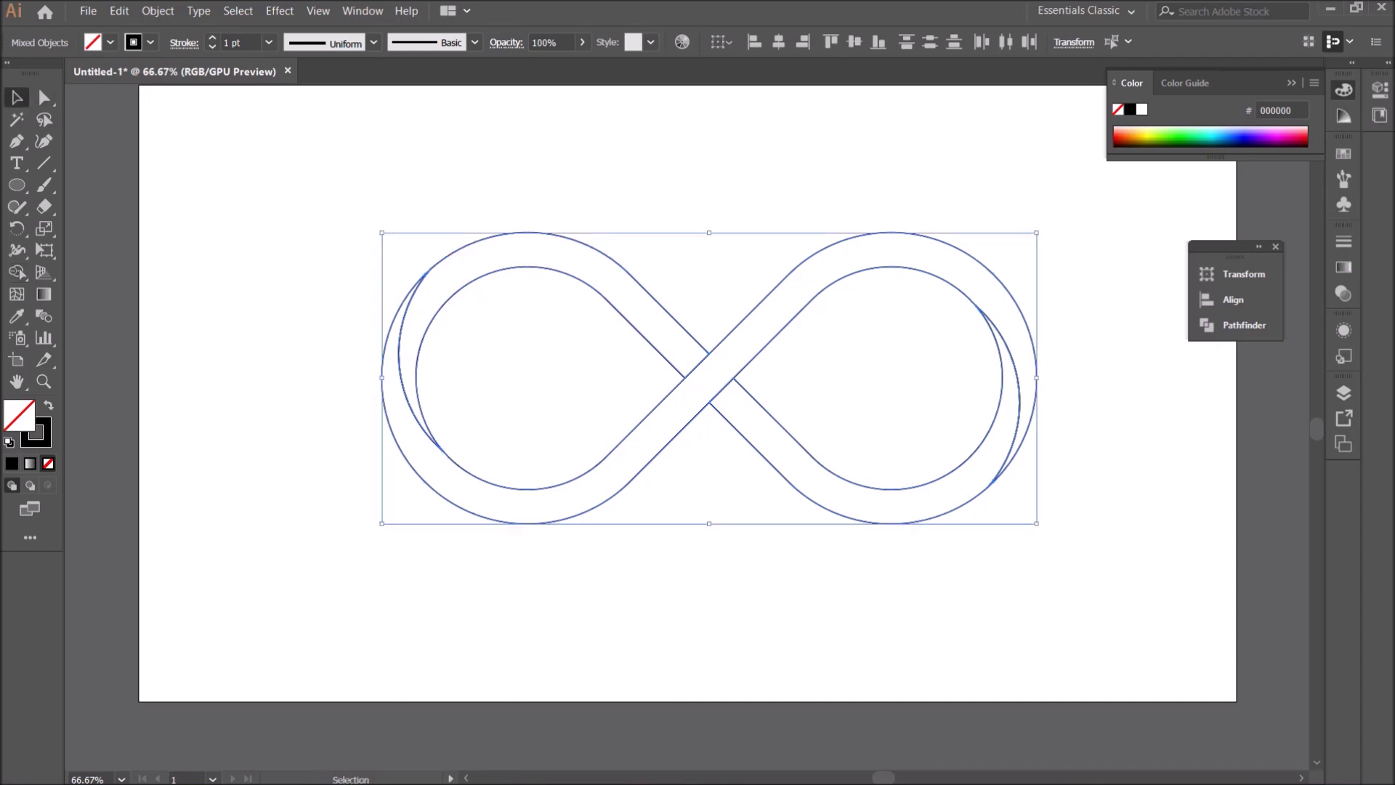
{"action": "key", "text": "ctrl+shift+a"}
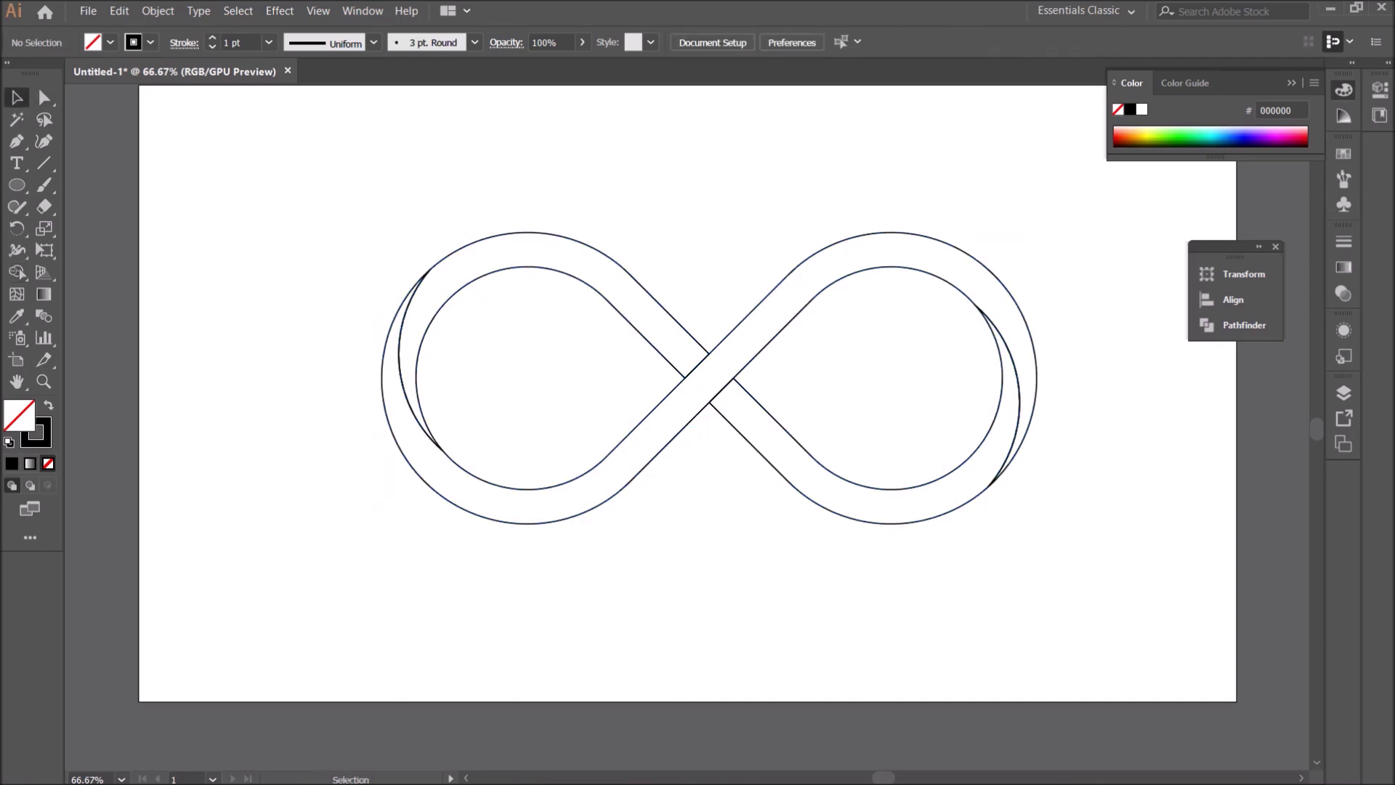
{"action": "left_click_drag", "start_coordinate": [528, 233], "coordinate": [528, 171]}
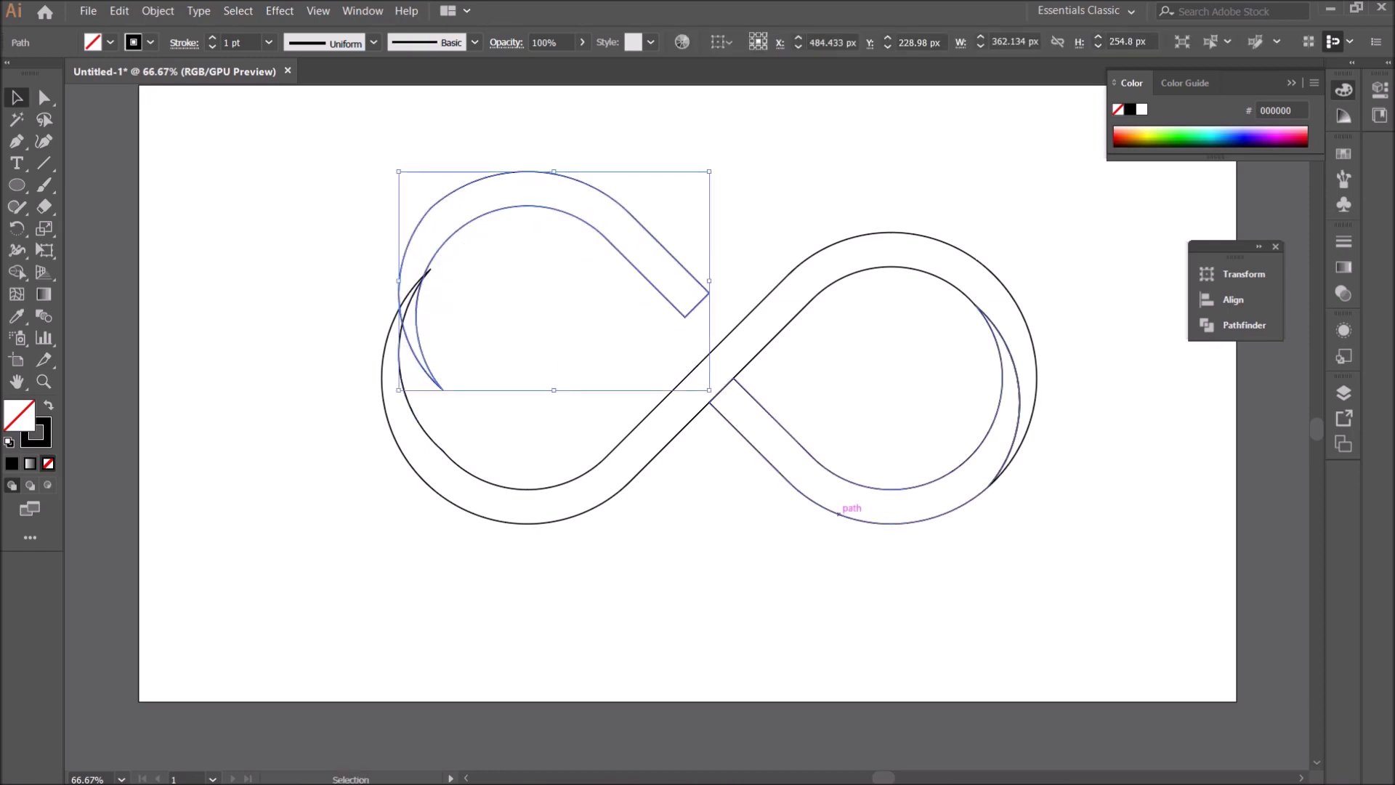
{"action": "left_click_drag", "start_coordinate": [839, 512], "coordinate": [839, 557]}
{"action": "key", "text": "ctrl+z"}
{"action": "key", "text": "ctrl+z"}
{"action": "left_click_drag", "start_coordinate": [295, 129], "coordinate": [745, 385]}
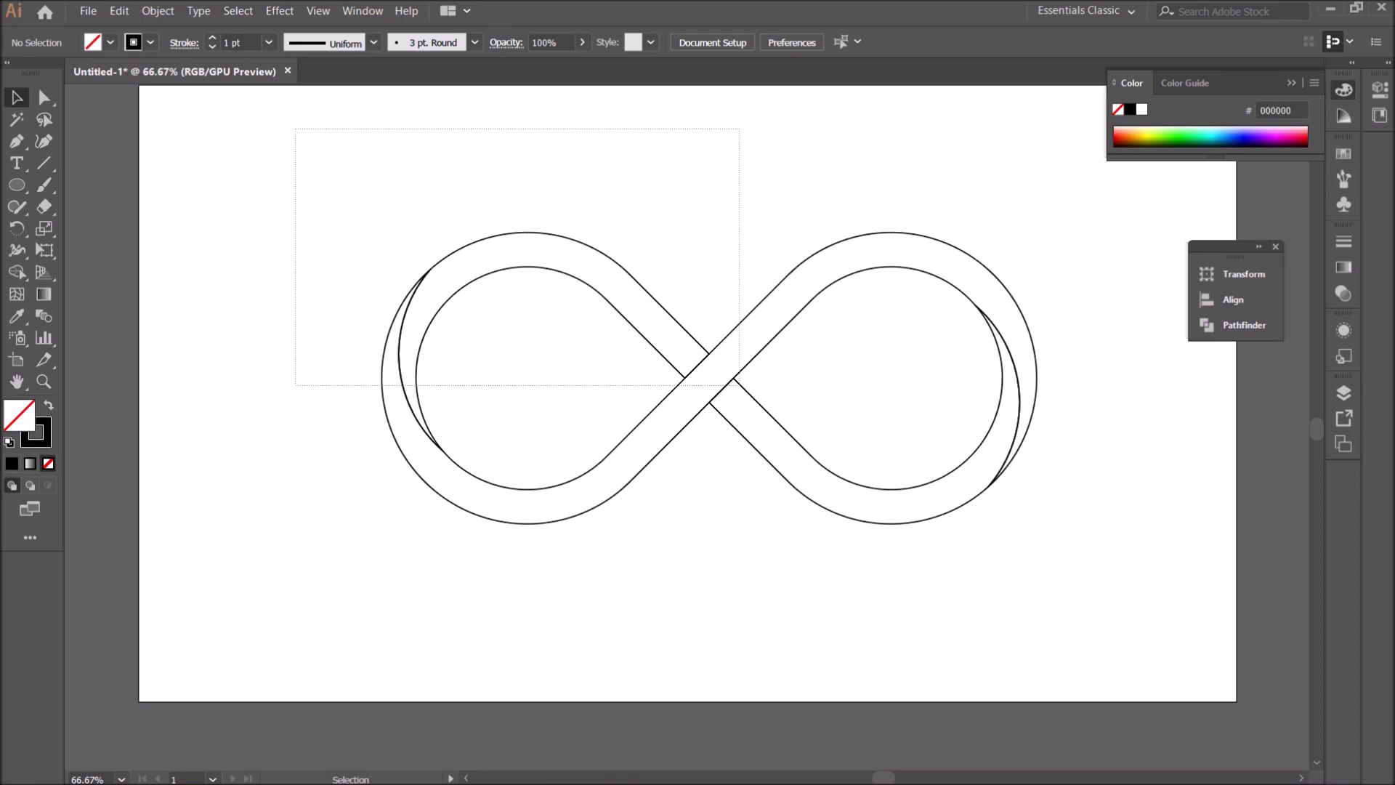
{"action": "left_click_drag", "start_coordinate": [556, 177], "coordinate": [599, 270]}
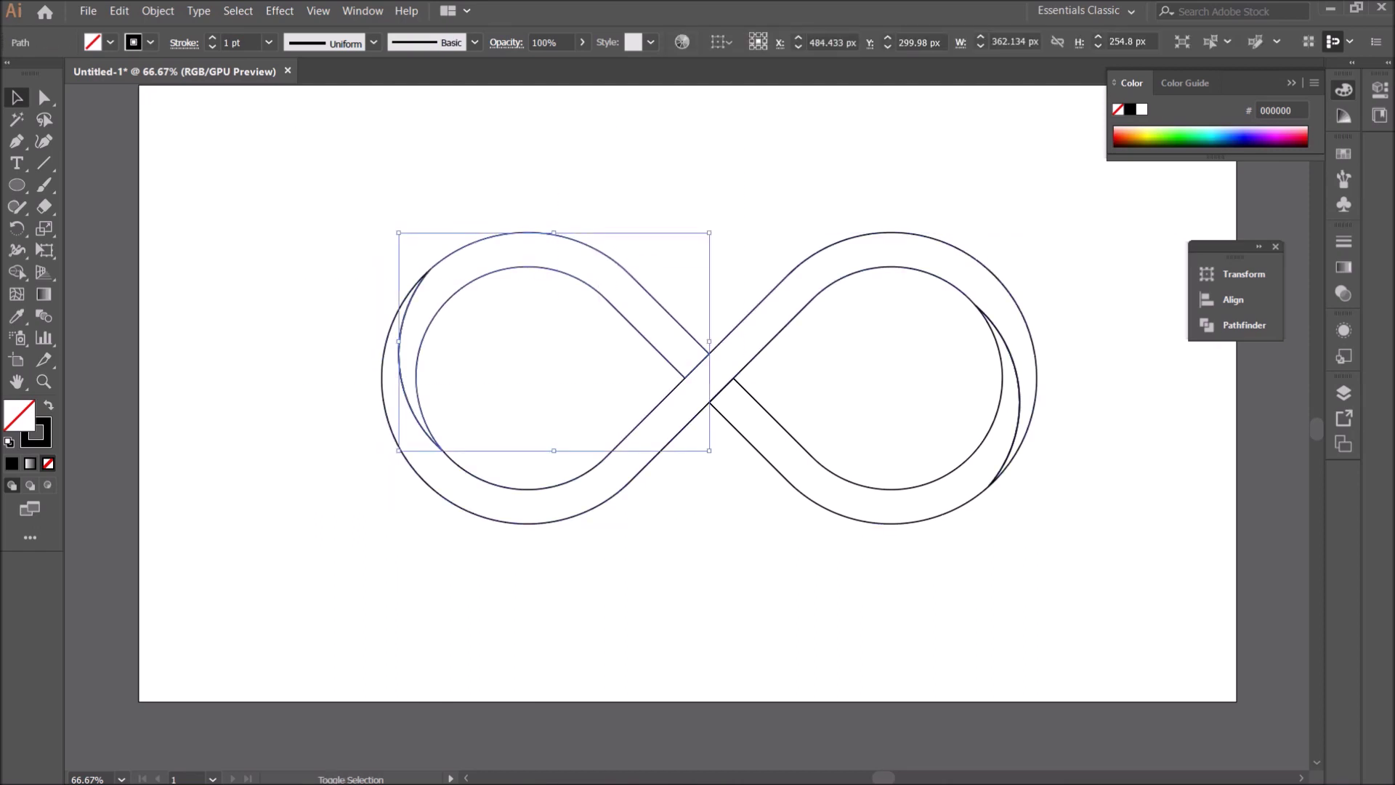
Join the upper-left and lower-right loop pieces with Make Compound Shape in the Pathfinder panel
{"action": "left_click", "coordinate": [877, 487], "text": "shift"}
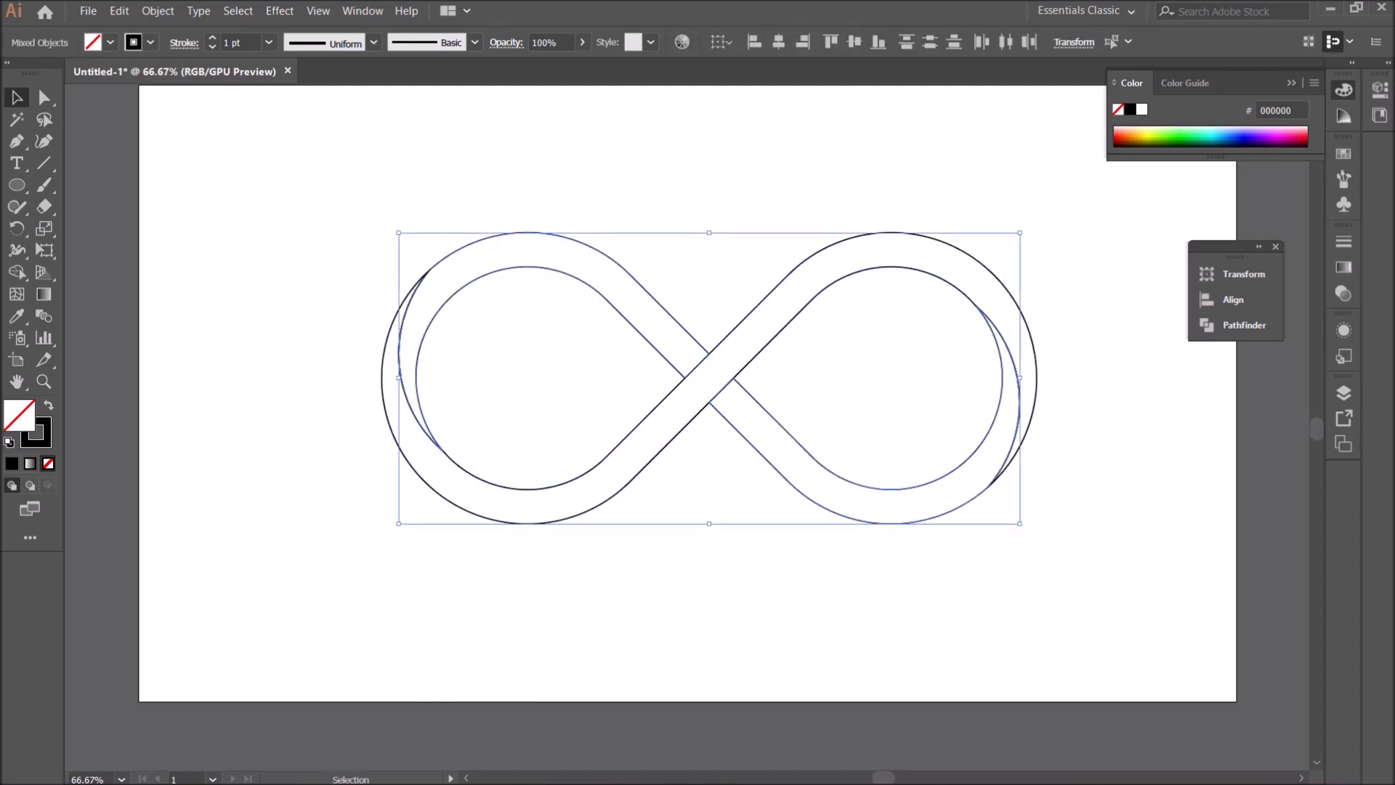
{"action": "left_click", "coordinate": [362, 11]}
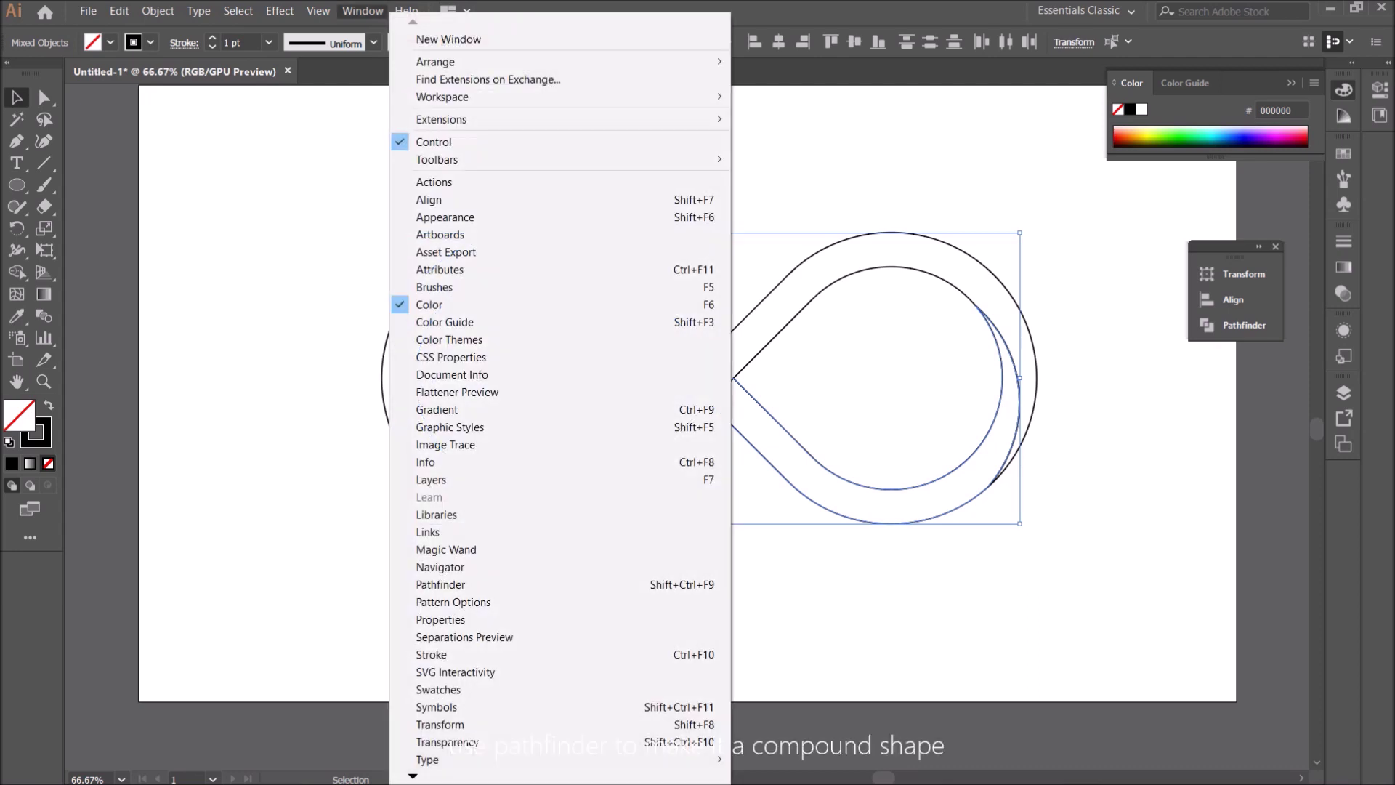
{"action": "left_click", "coordinate": [440, 584]}
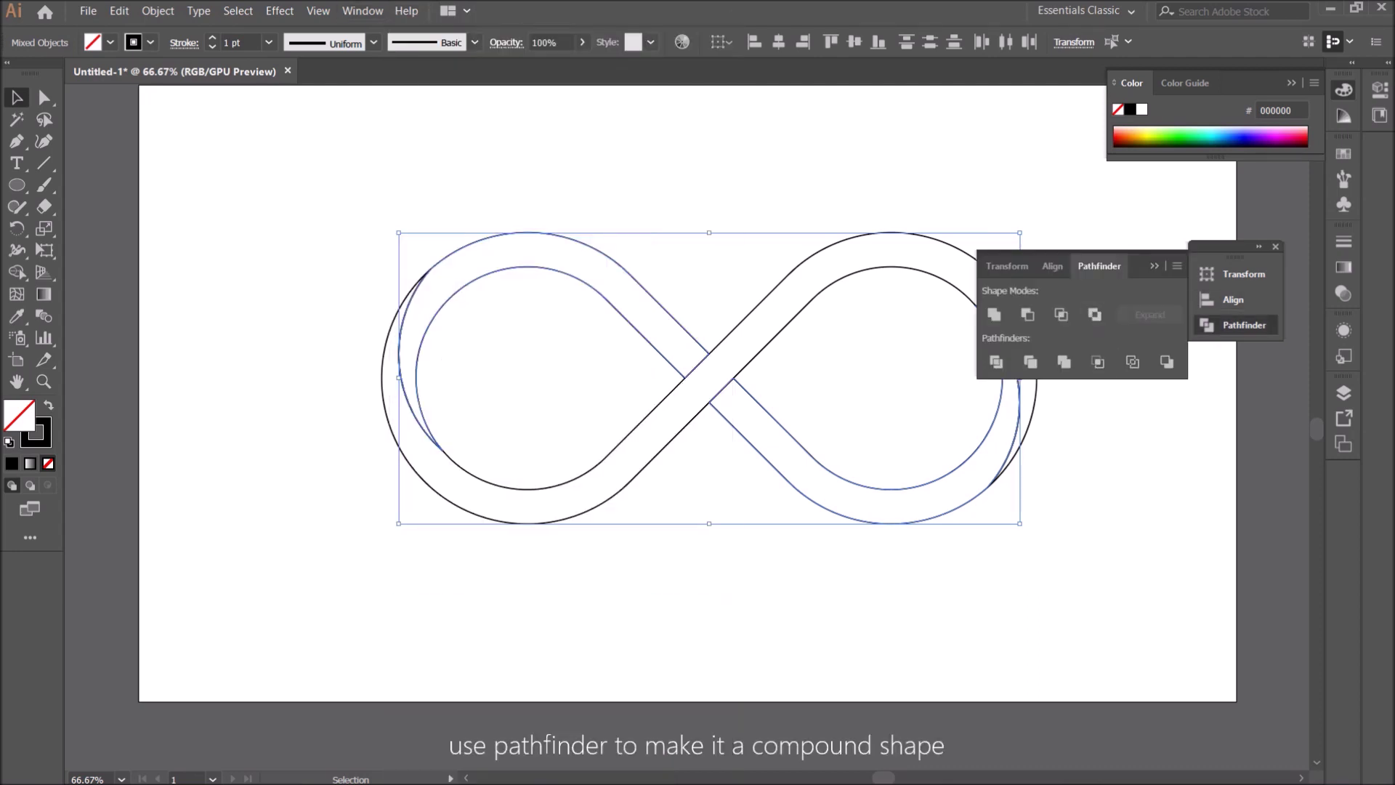
{"action": "left_click", "coordinate": [1177, 266]}
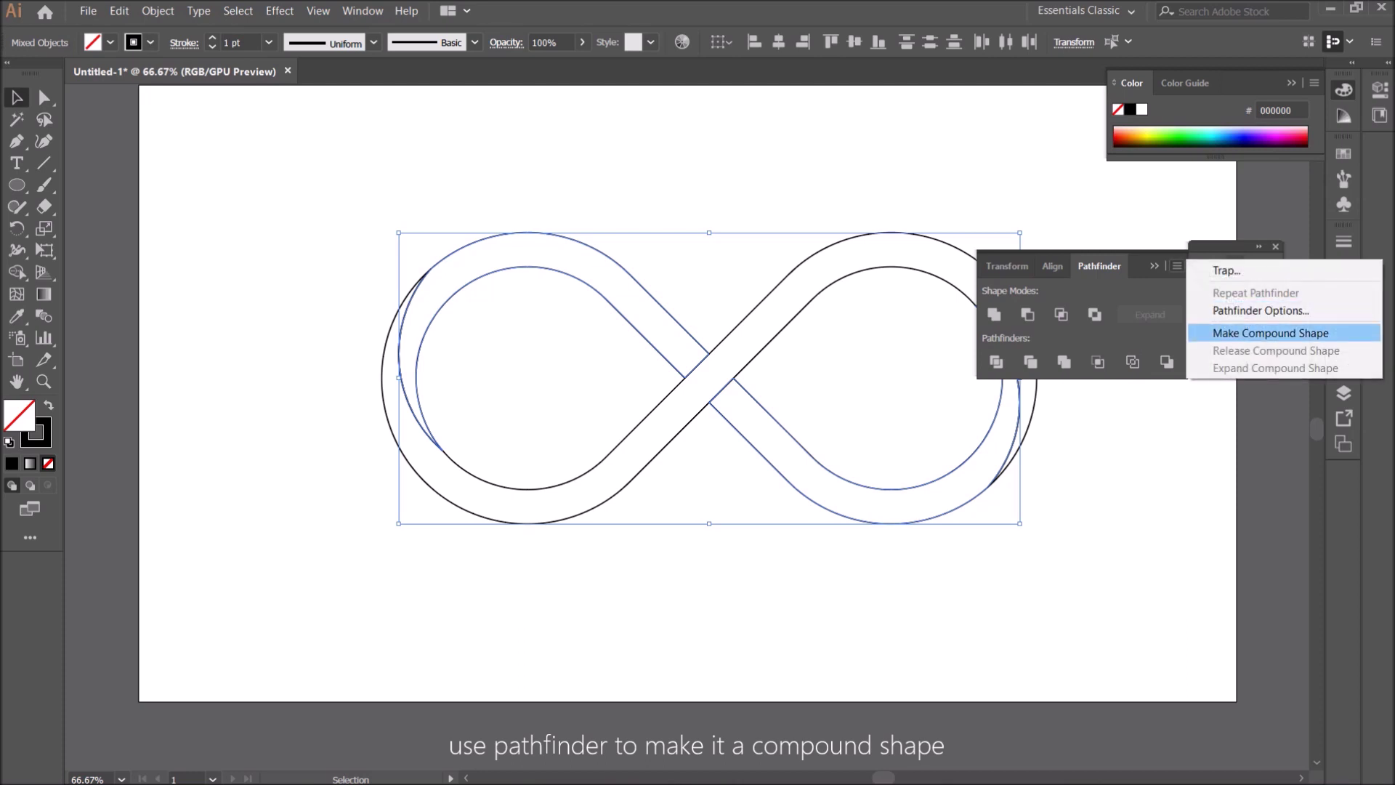
{"action": "left_click", "coordinate": [1270, 332]}
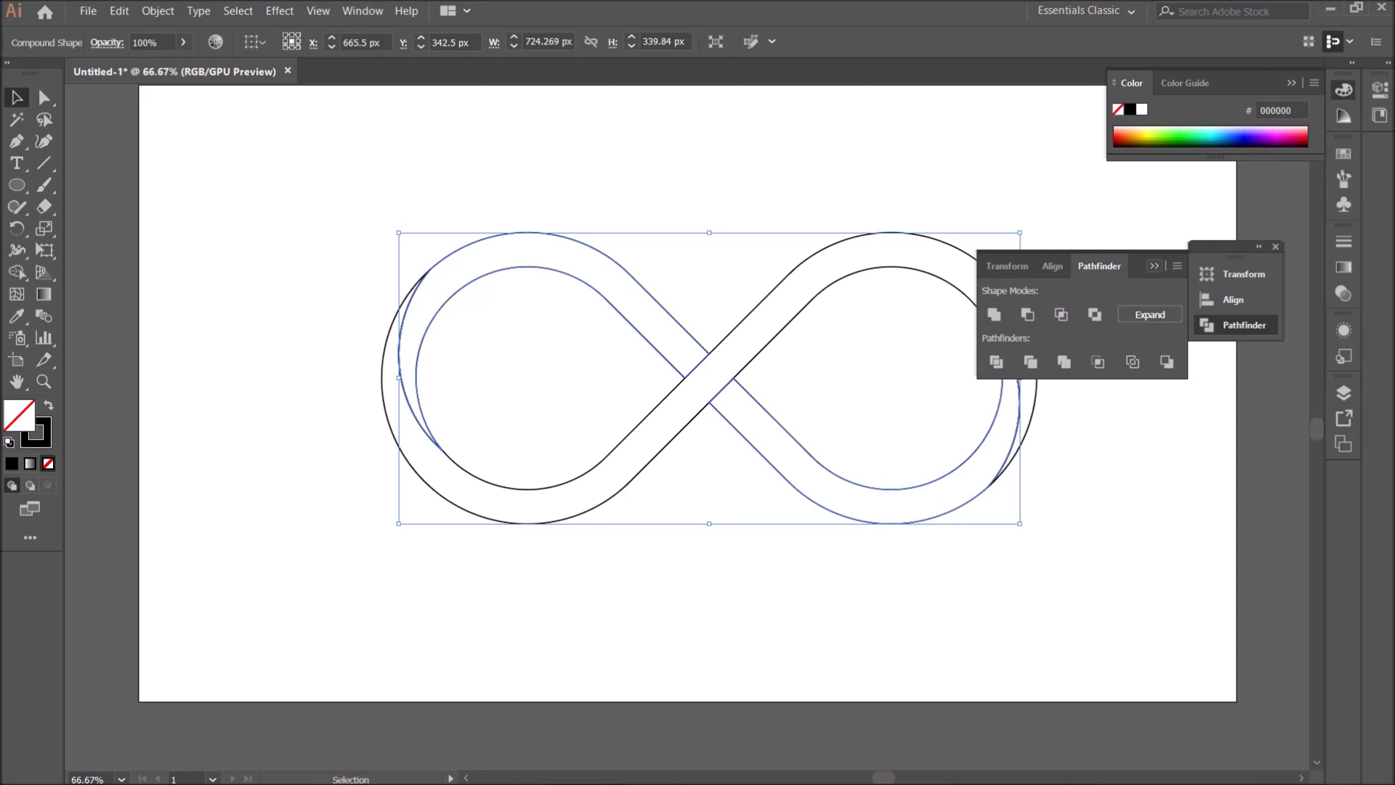
{"action": "left_click", "coordinate": [850, 388]}
{"action": "left_click_drag", "start_coordinate": [850, 388], "coordinate": [907, 540]}
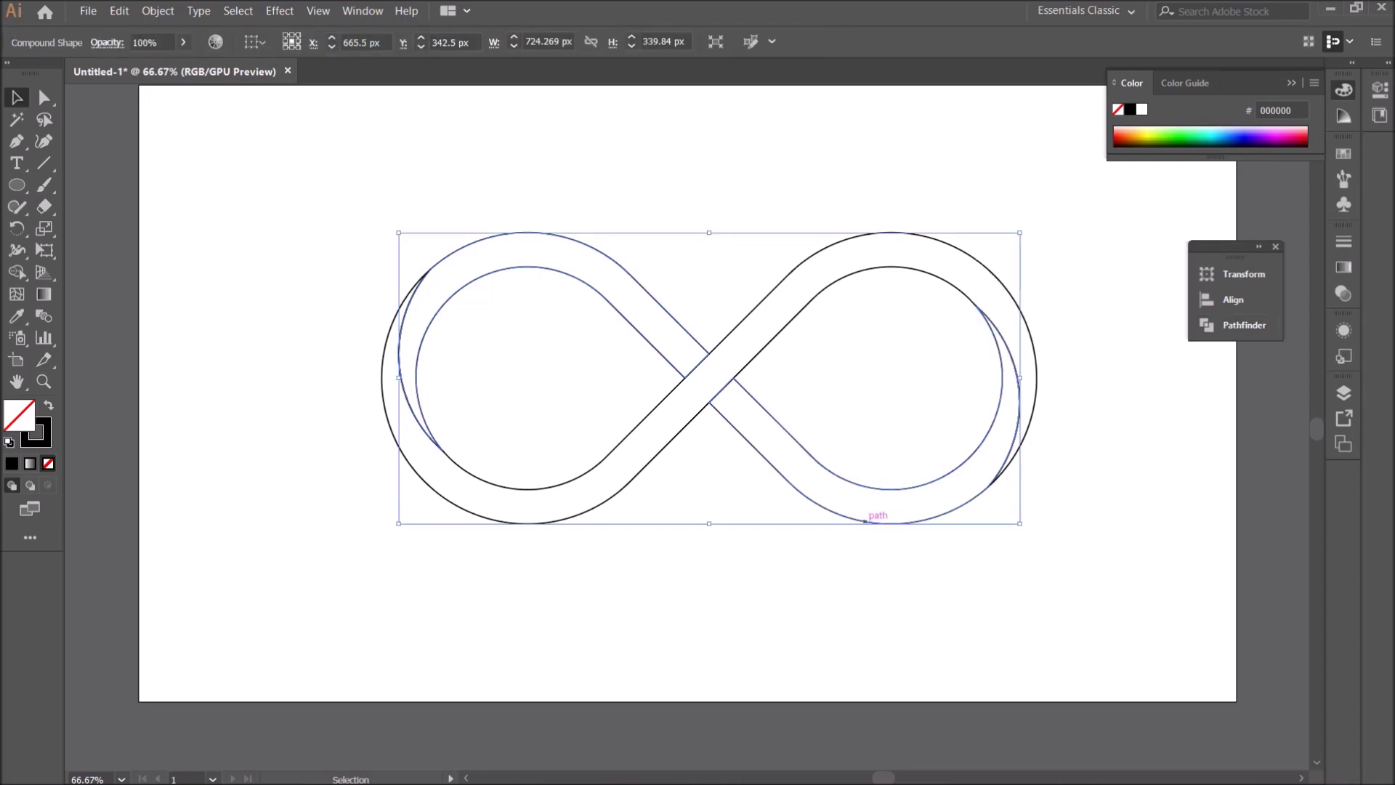
{"action": "left_click", "coordinate": [876, 517]}
{"action": "key", "text": "ctrl+shift+a"}
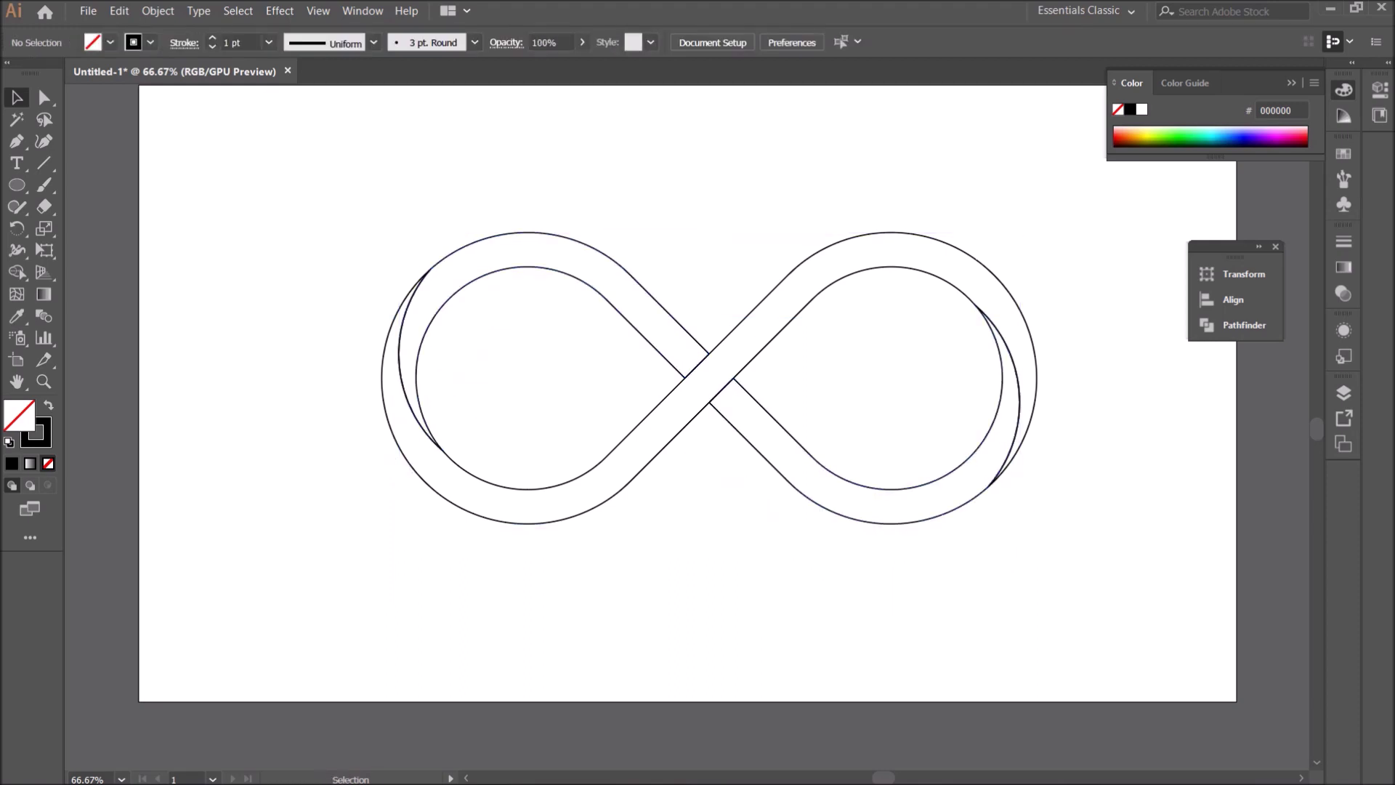
Draw a filled rectangle covering the whole artboard
{"action": "scroll", "coordinate": [688, 392], "scroll_direction": "up", "scroll_amount": 1}
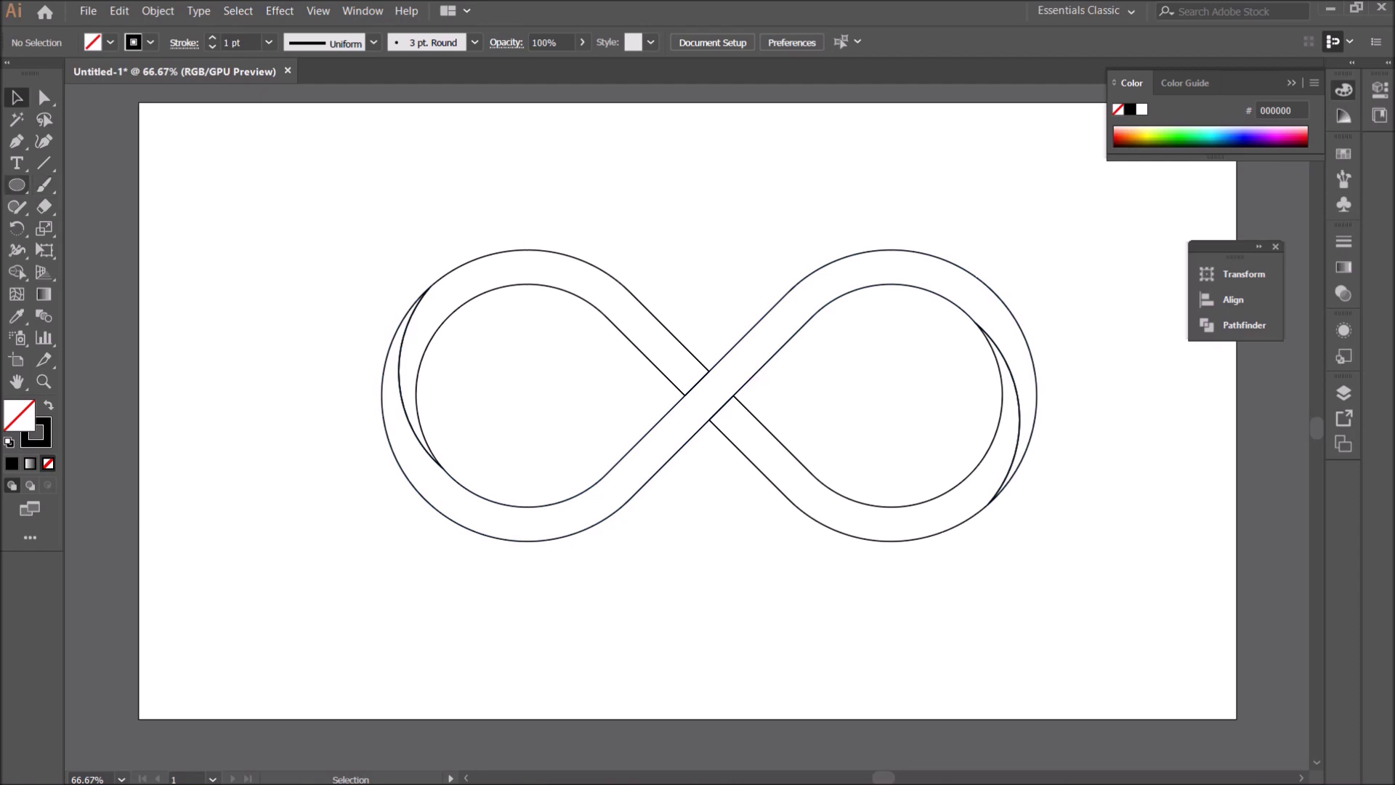
{"action": "left_click", "coordinate": [17, 184]}
{"action": "left_click", "coordinate": [108, 185]}
{"action": "left_click_drag", "start_coordinate": [139, 103], "coordinate": [1236, 719]}
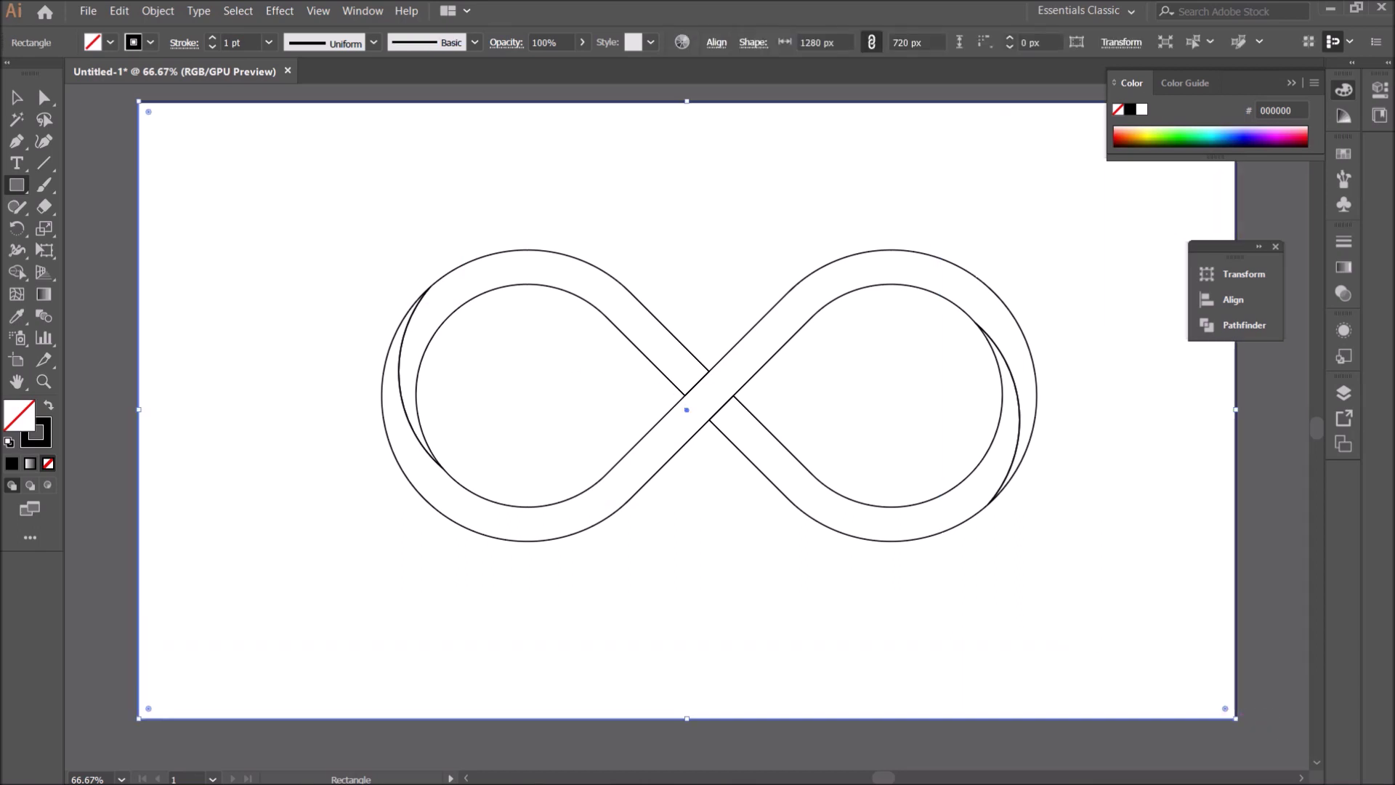
{"action": "left_click", "coordinate": [48, 405]}
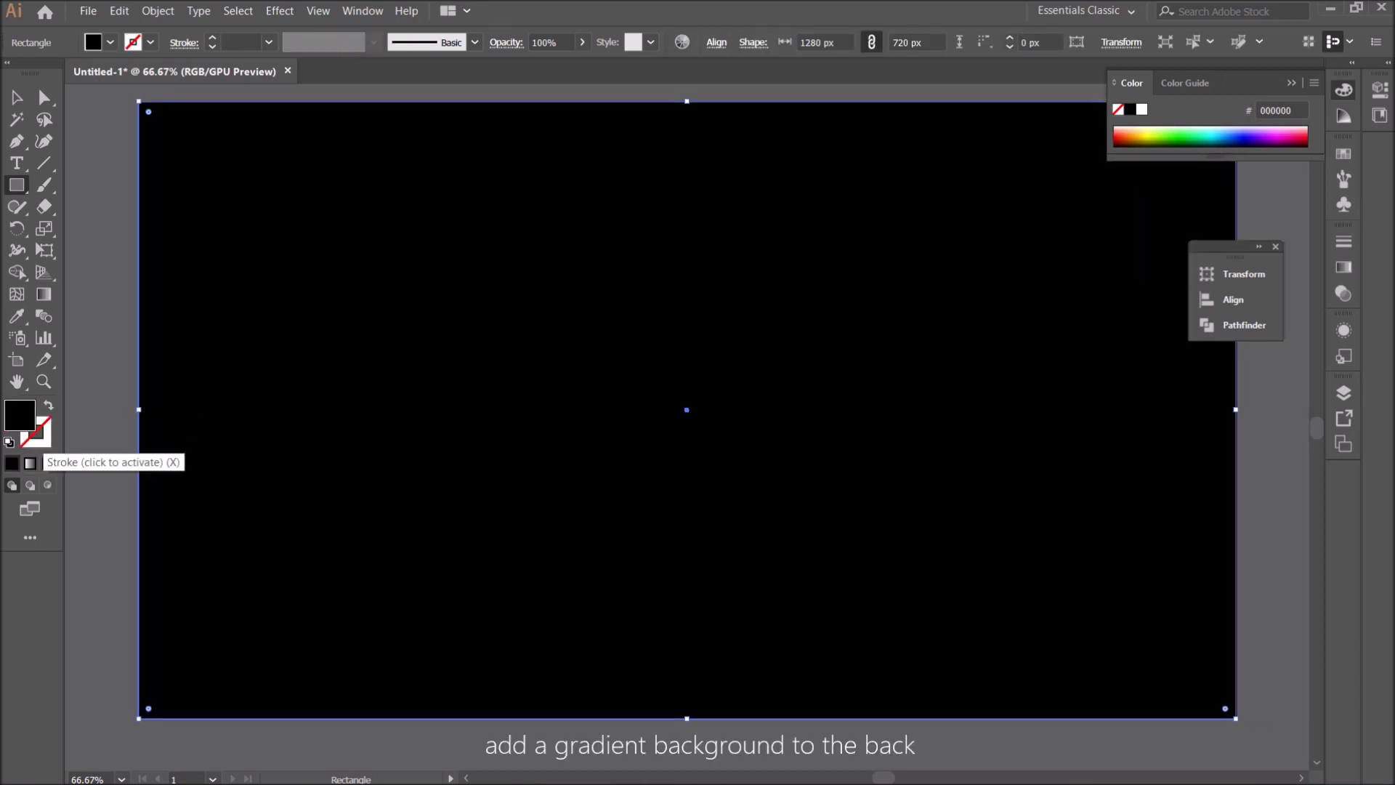
Fill the rectangle with a teal gradient from the Earthtones gradient library
{"action": "left_click", "coordinate": [110, 42]}
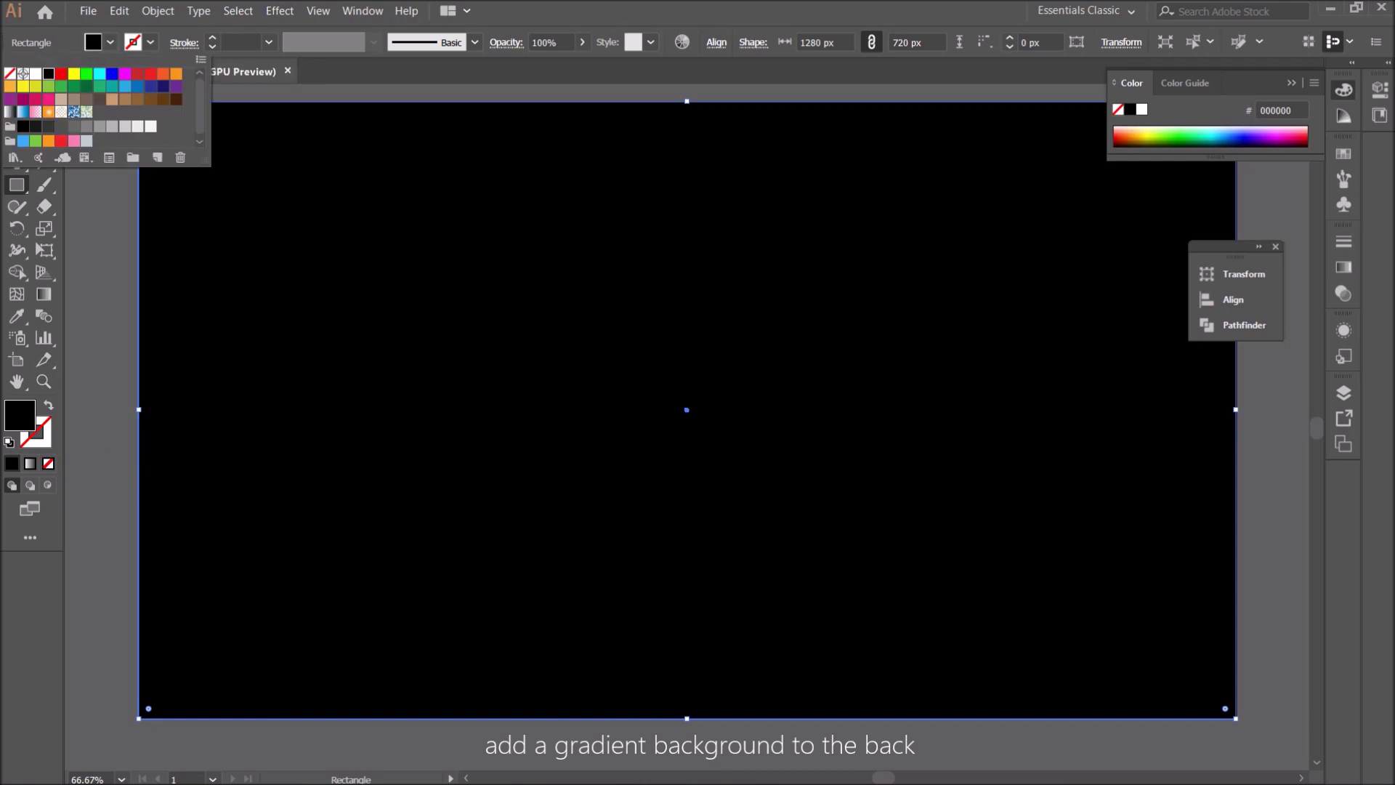
{"action": "left_click", "coordinate": [14, 158]}
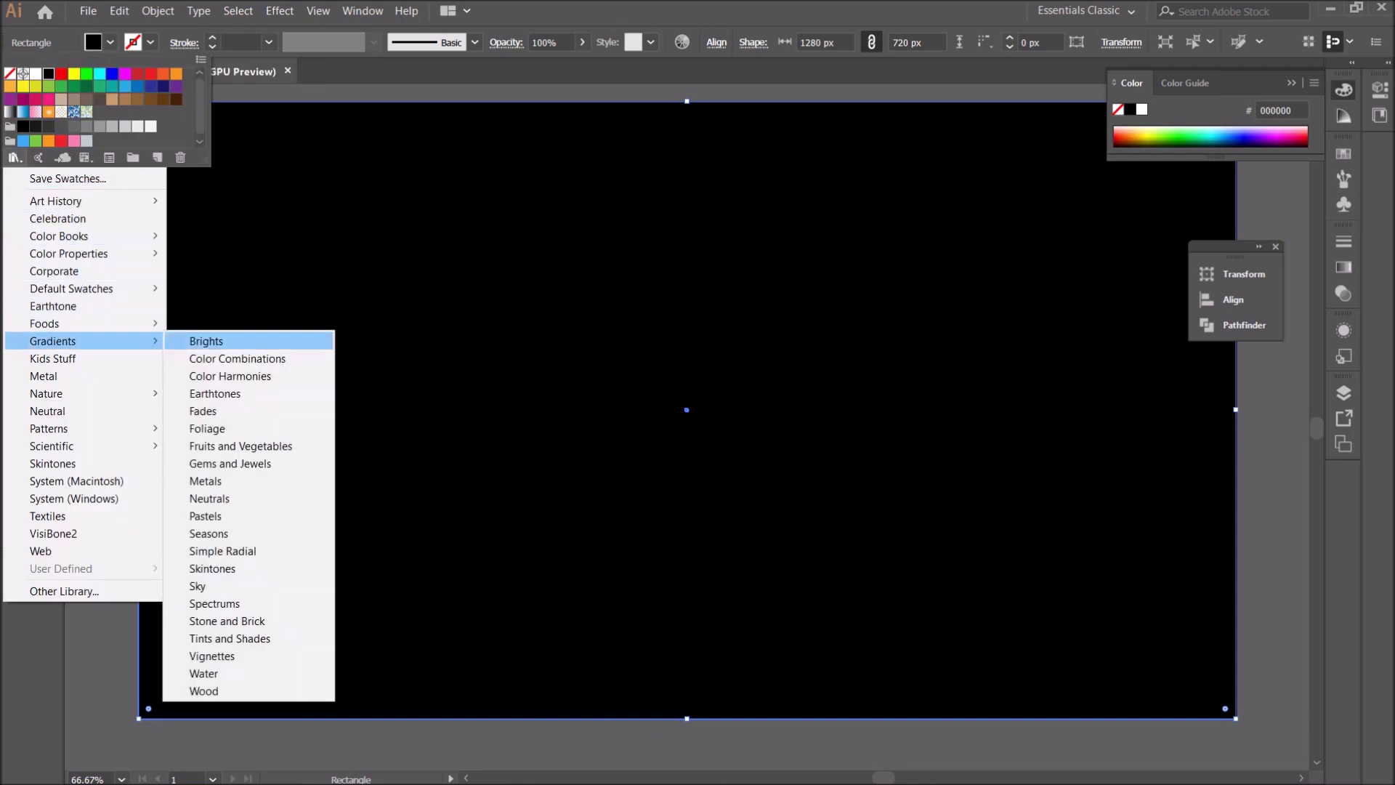
{"action": "left_click", "coordinate": [216, 393]}
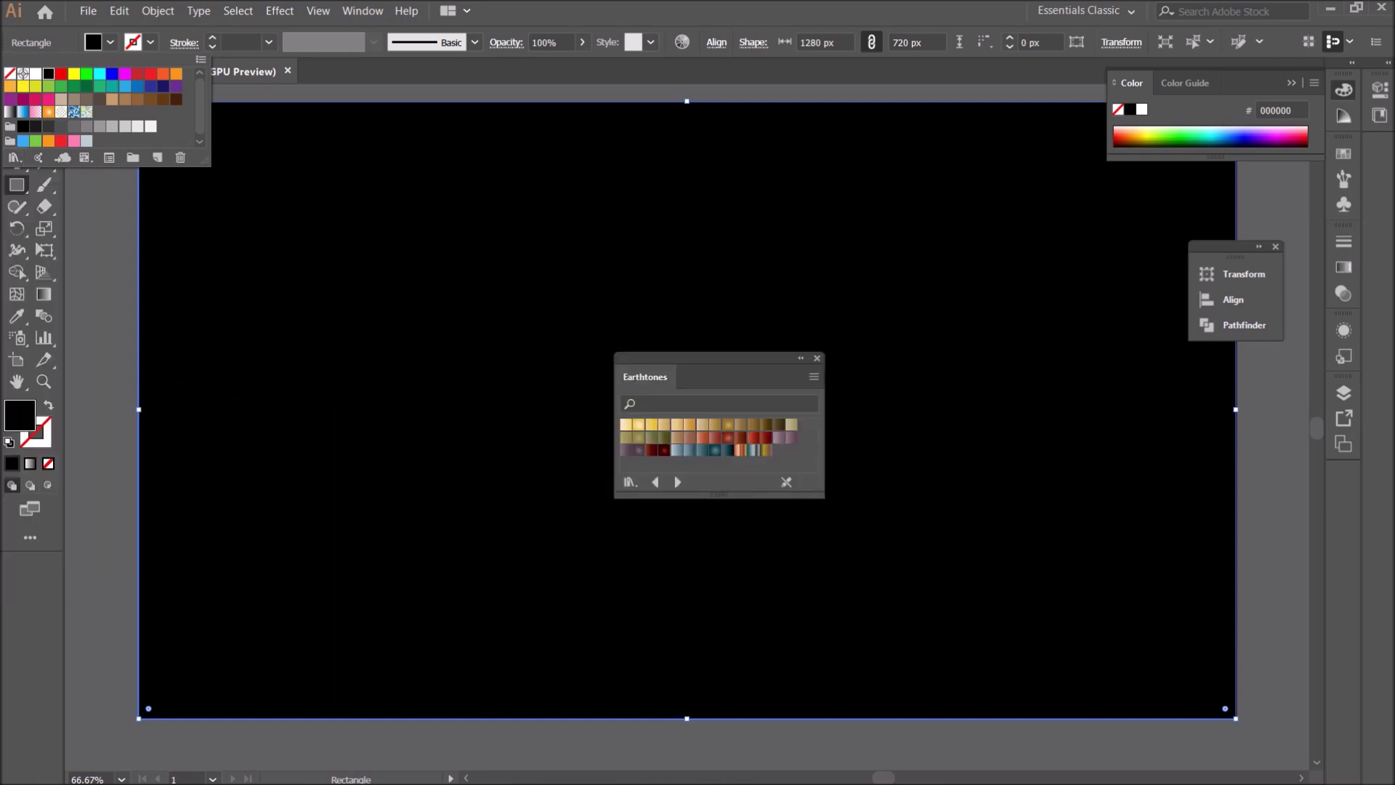
{"action": "left_click", "coordinate": [728, 450]}
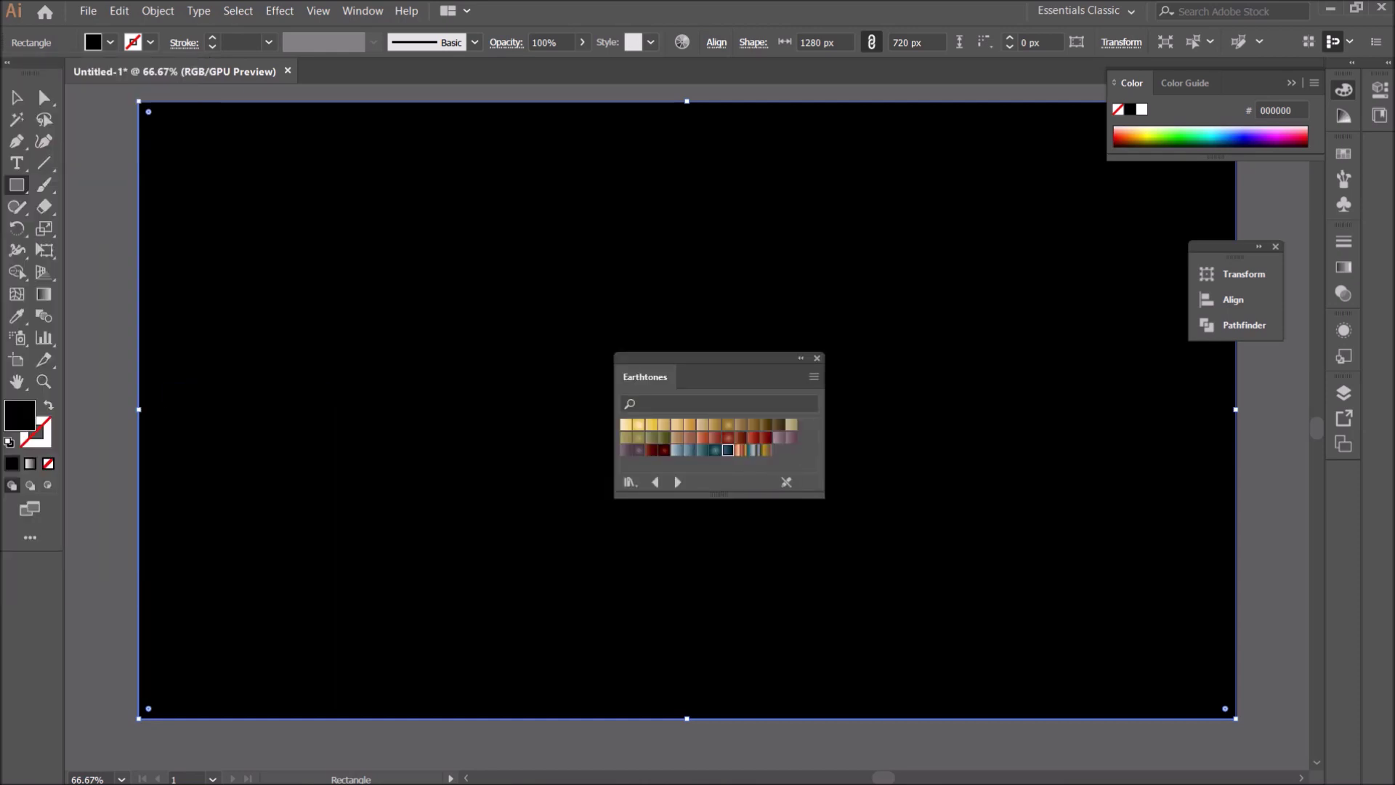
{"action": "left_click_drag", "start_coordinate": [719, 357], "coordinate": [392, 470]}
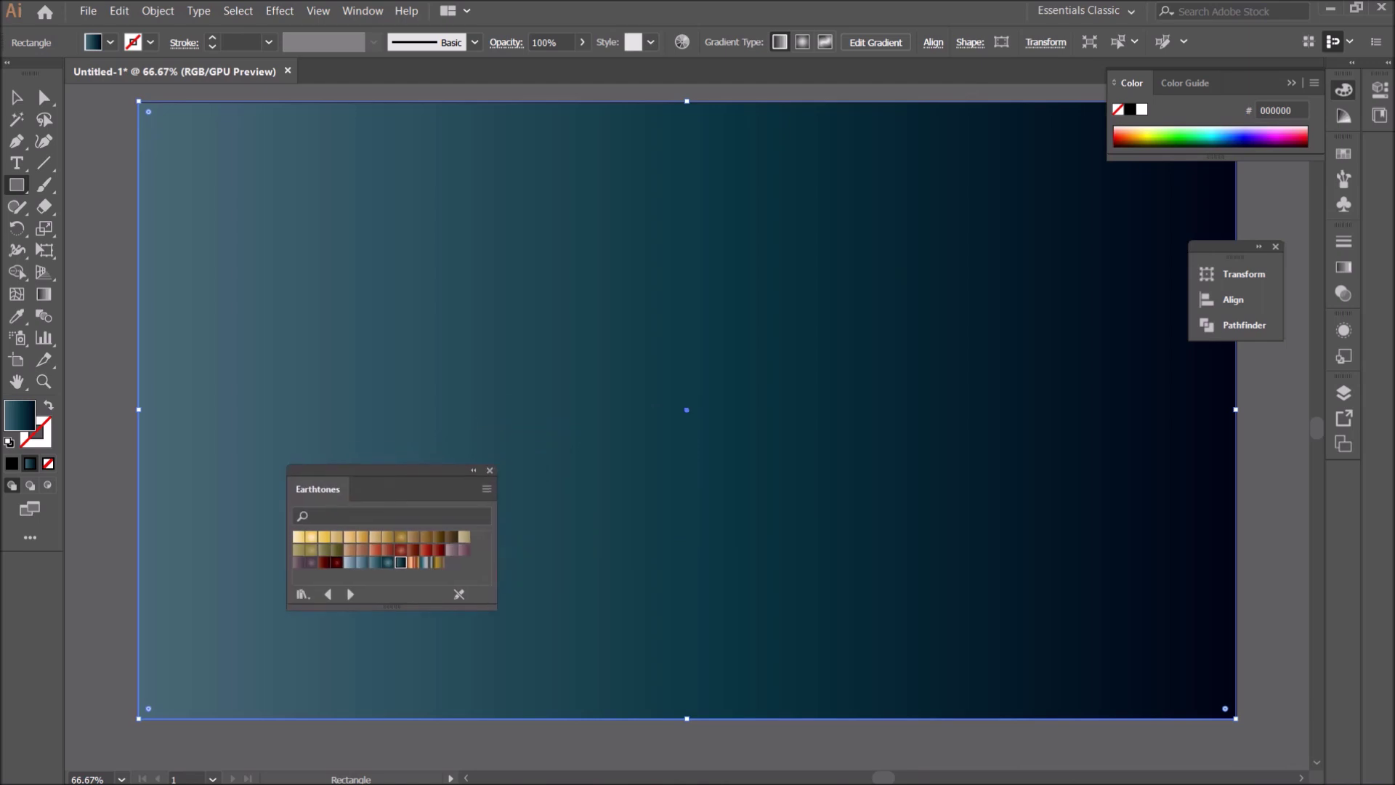
Send the gradient background rectangle to the back, behind the infinity outlines
{"action": "key", "text": "v"}
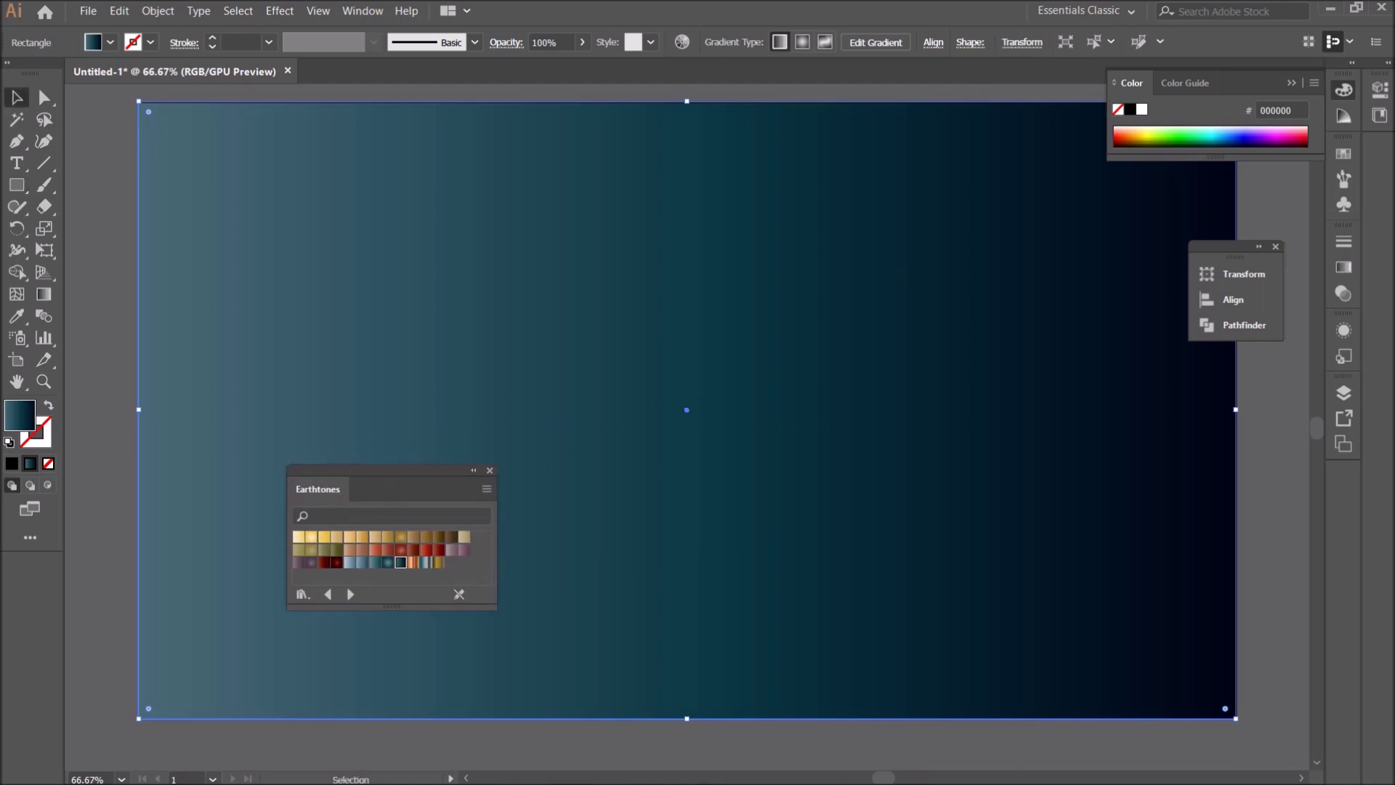
{"action": "right_click", "coordinate": [864, 313]}
{"action": "mouse_move", "coordinate": [913, 541]}
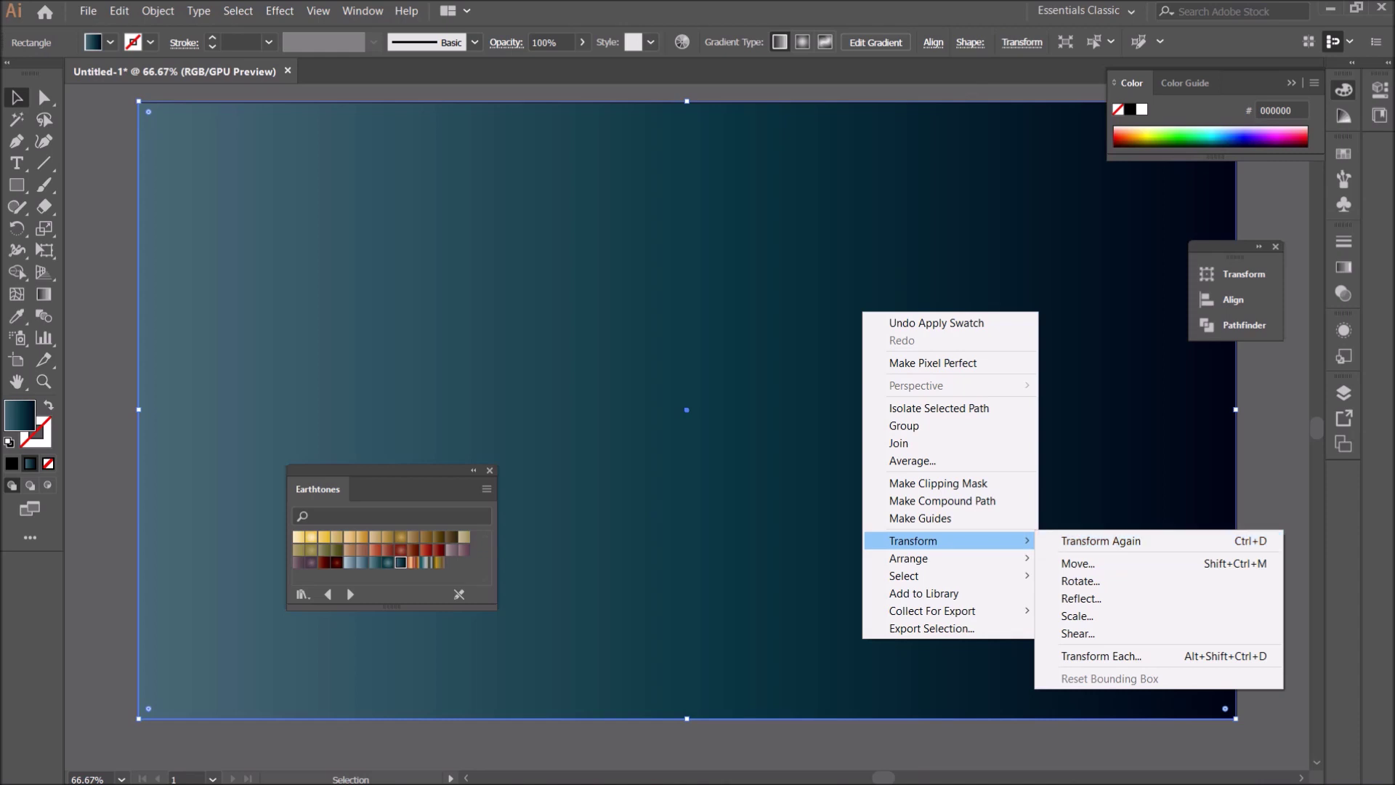
{"action": "key", "text": "Escape"}
{"action": "right_click", "coordinate": [770, 260]}
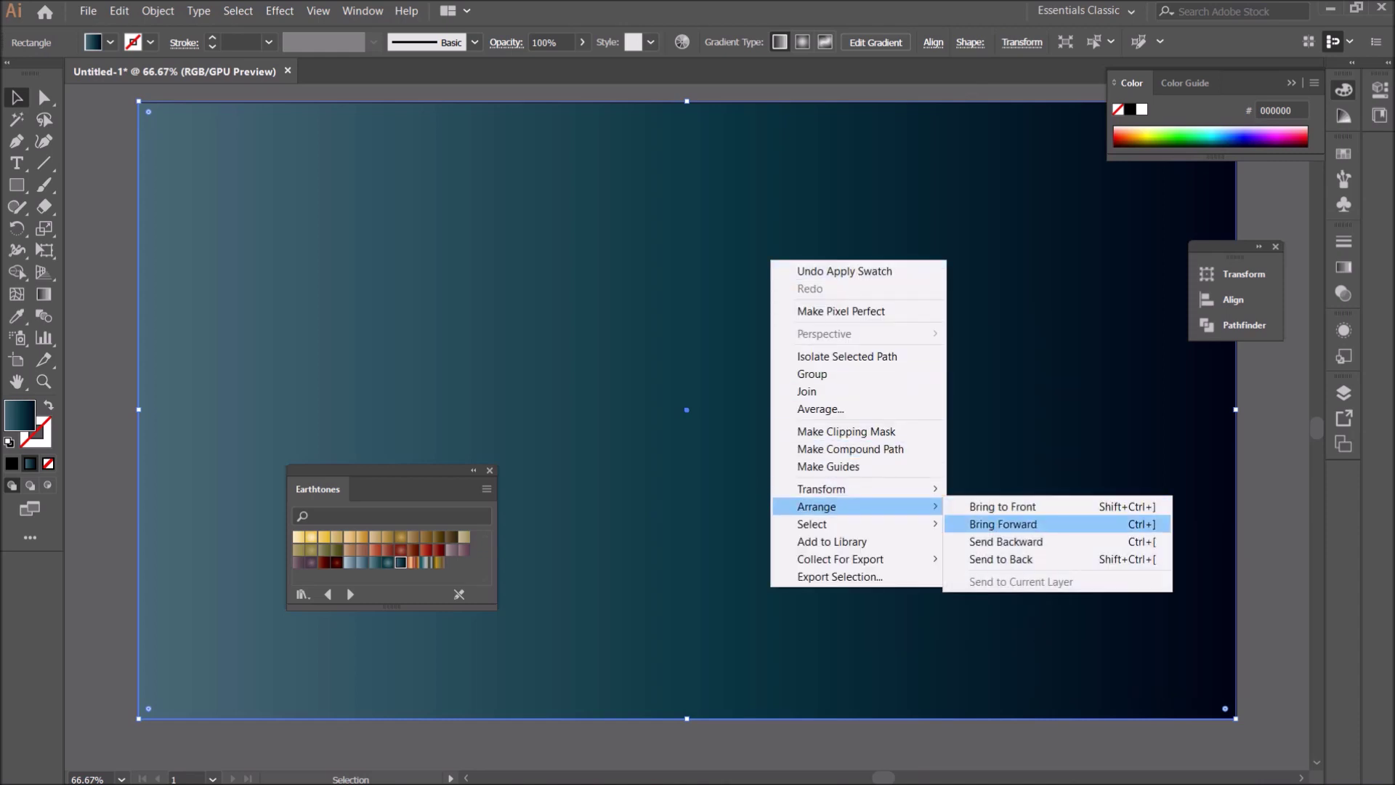
{"action": "left_click", "coordinate": [1001, 559]}
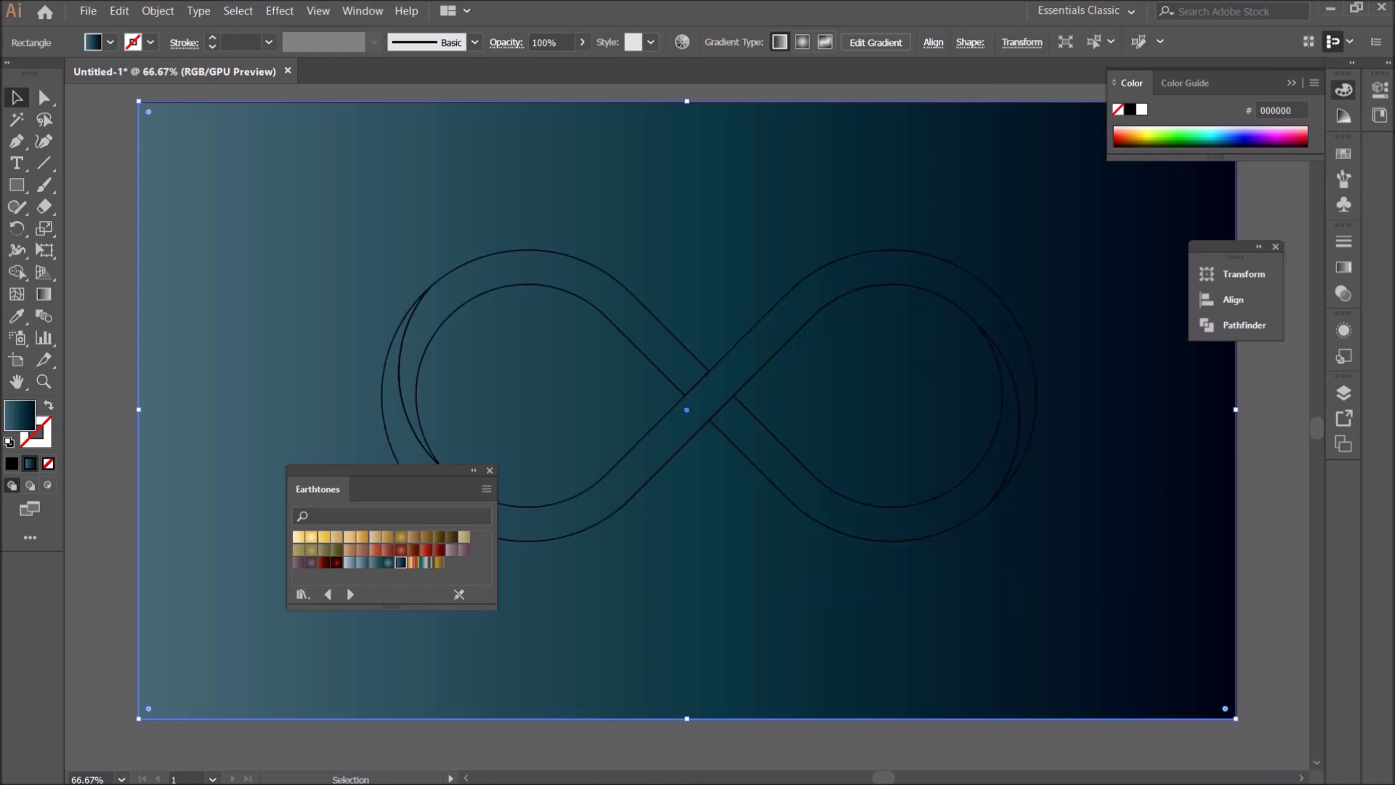
{"action": "left_click", "coordinate": [362, 11]}
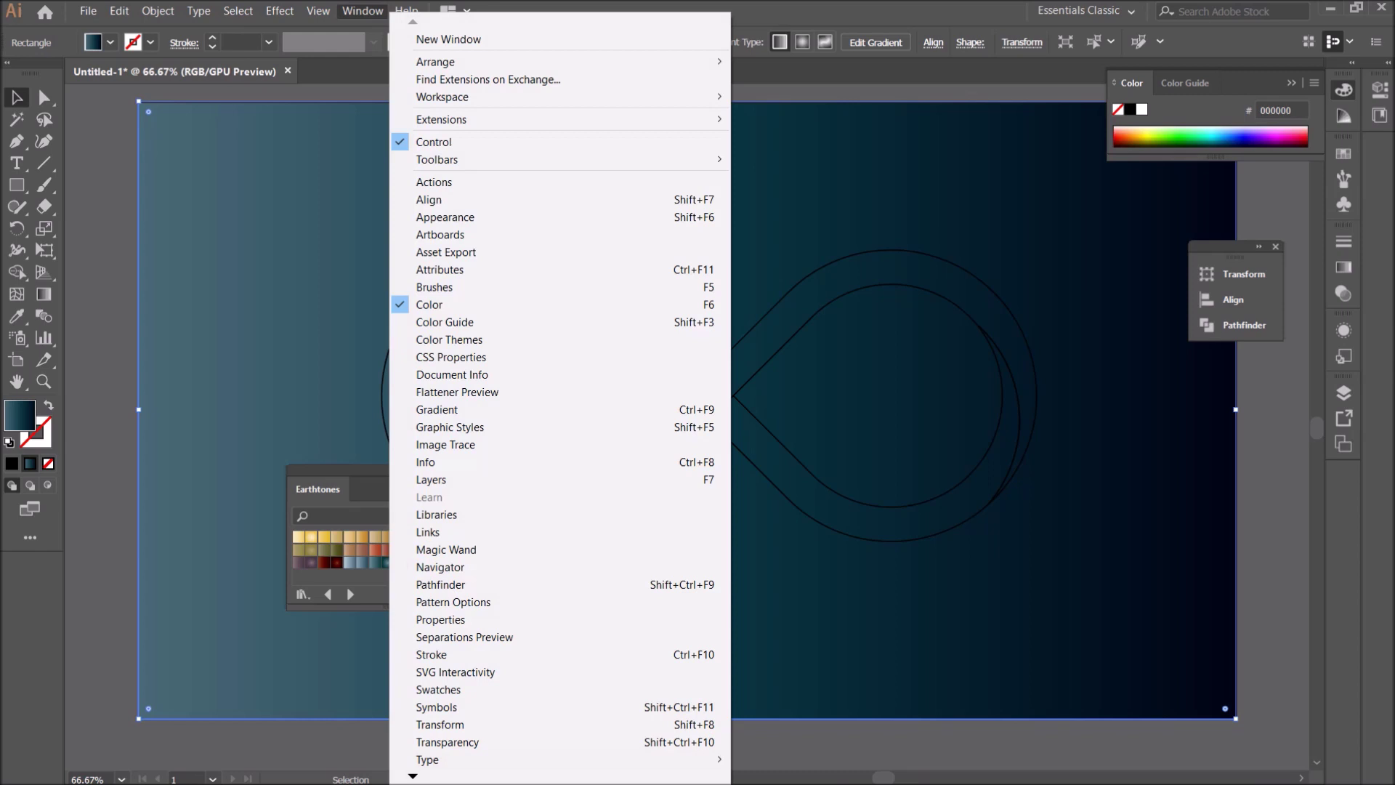
Make the background gradient radial, shrink its radius and nudge the middle stop and midpoint outward
{"action": "left_click", "coordinate": [437, 409]}
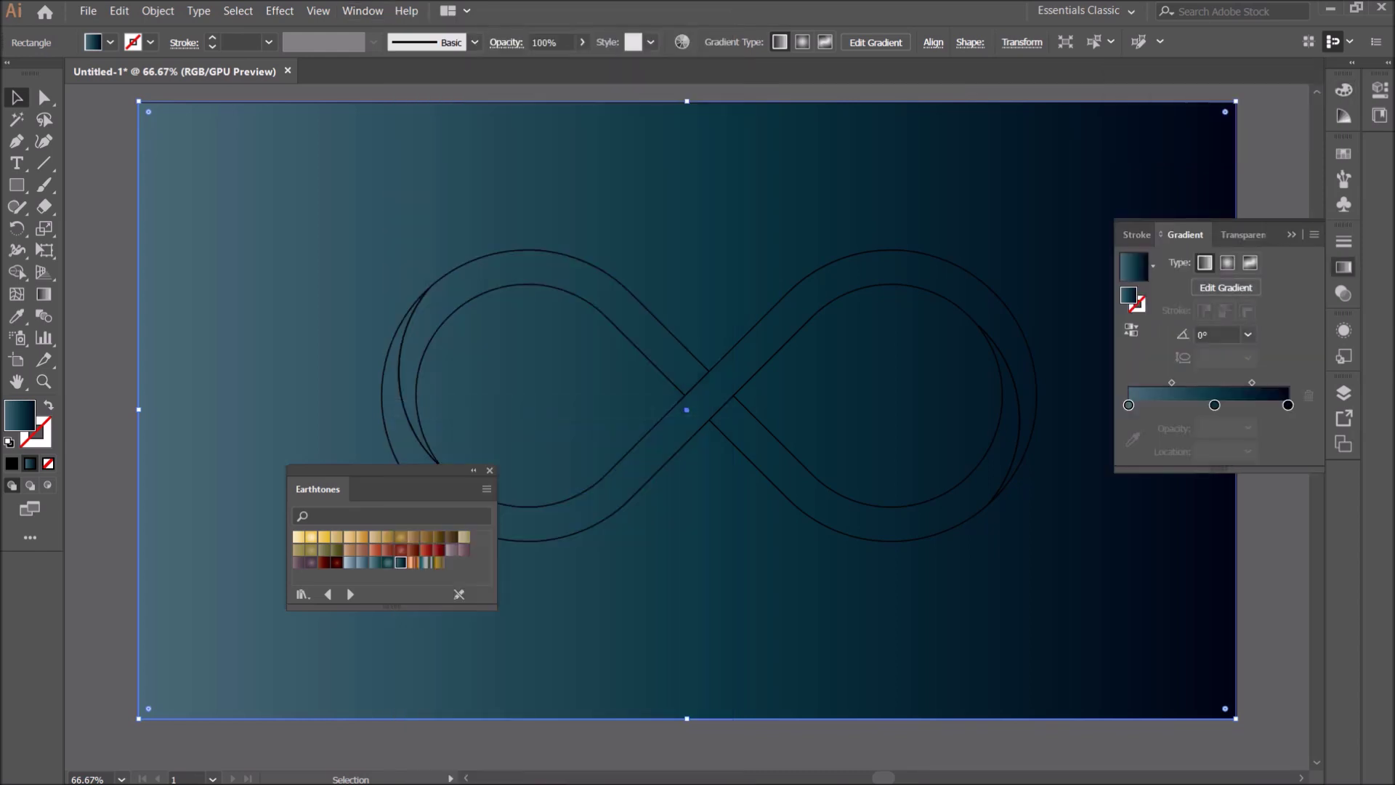
{"action": "left_click", "coordinate": [1227, 262]}
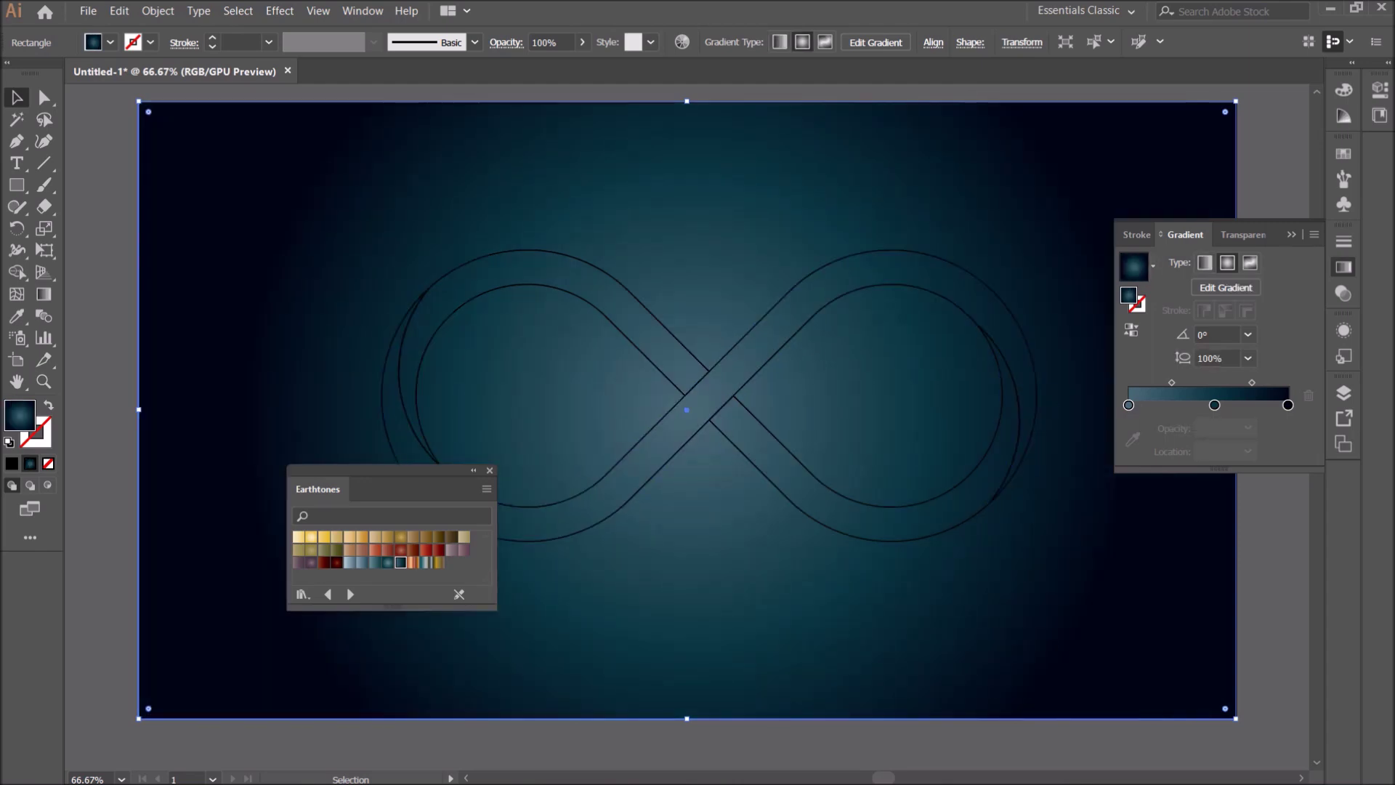
{"action": "left_click", "coordinate": [1225, 287]}
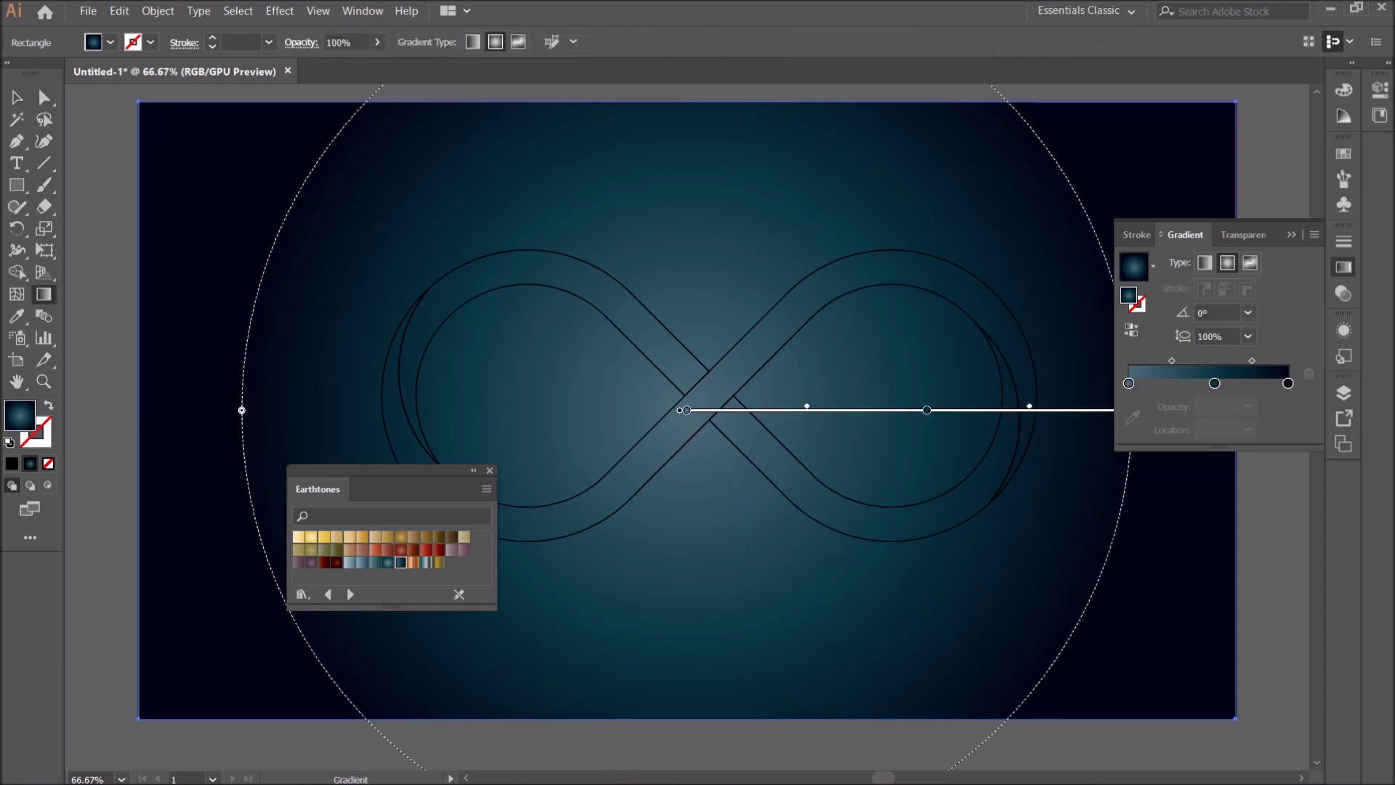
{"action": "mouse_move", "coordinate": [1124, 410]}
{"action": "left_mouse_down"}
{"action": "mouse_move", "coordinate": [1023, 410]}
{"action": "mouse_move", "coordinate": [1079, 409]}
{"action": "left_mouse_up"}
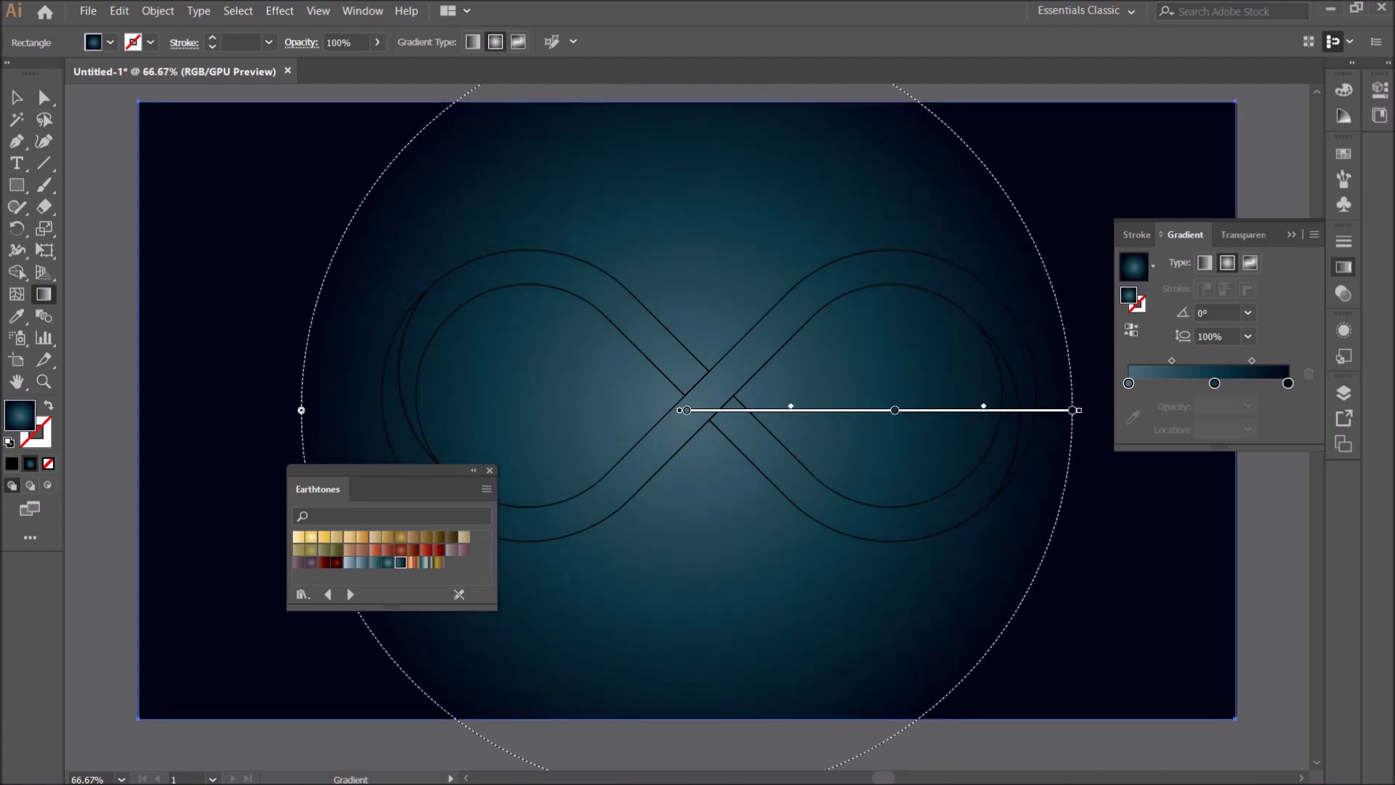
{"action": "mouse_move", "coordinate": [894, 410]}
{"action": "left_mouse_down"}
{"action": "mouse_move", "coordinate": [917, 410]}
{"action": "mouse_move", "coordinate": [901, 410]}
{"action": "left_mouse_up"}
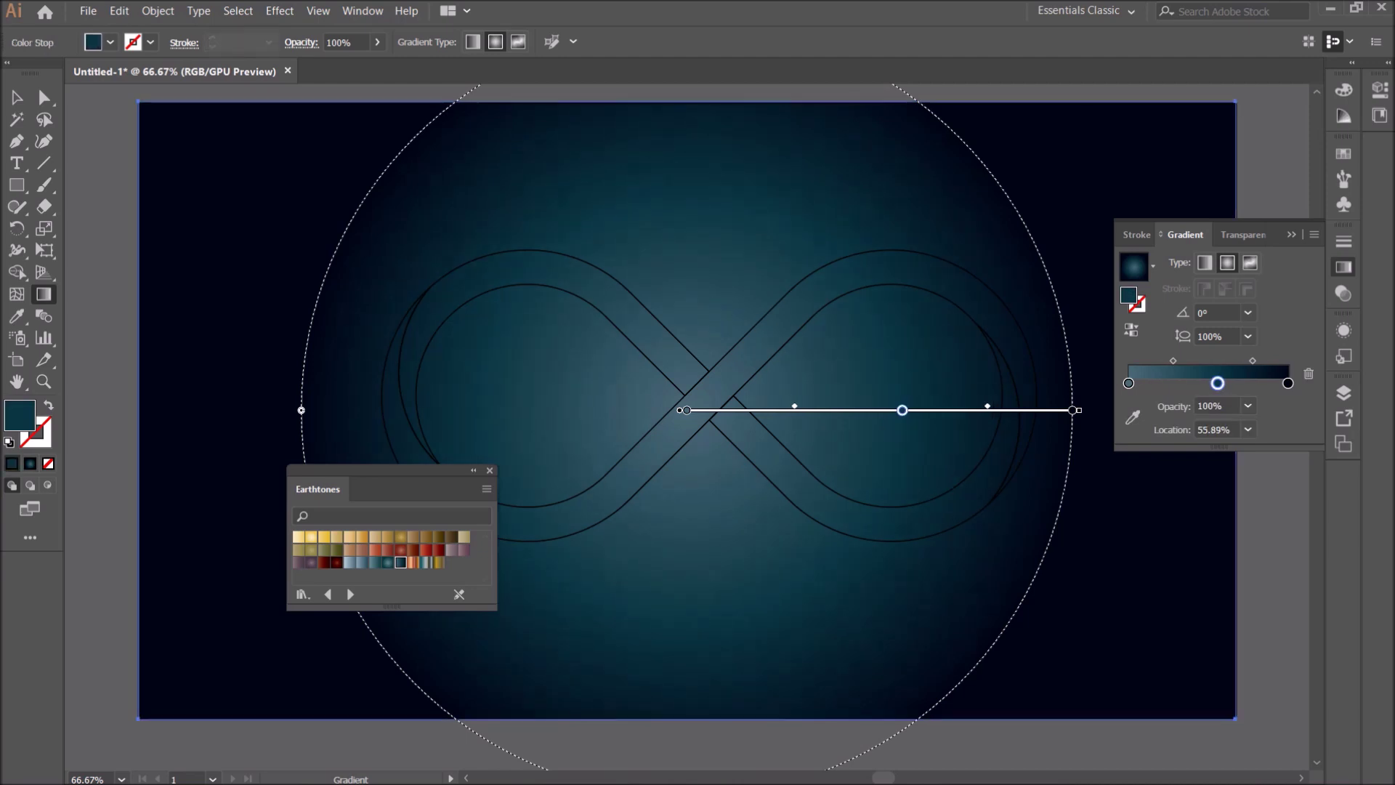
{"action": "left_click_drag", "start_coordinate": [987, 405], "coordinate": [994, 405]}
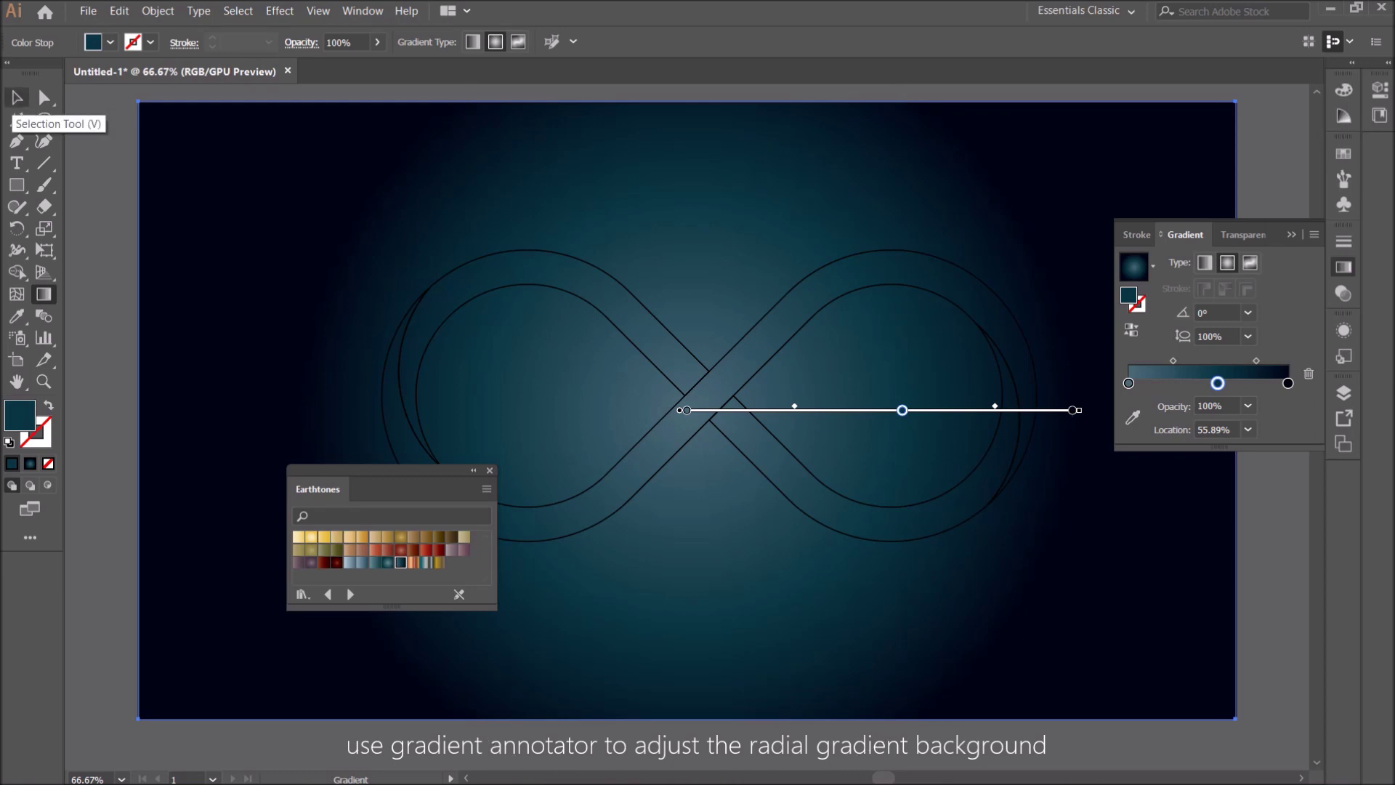
Finish gradient editing, hide the Gradient panel and move the Earthtones swatches aside
{"action": "left_click", "coordinate": [17, 98]}
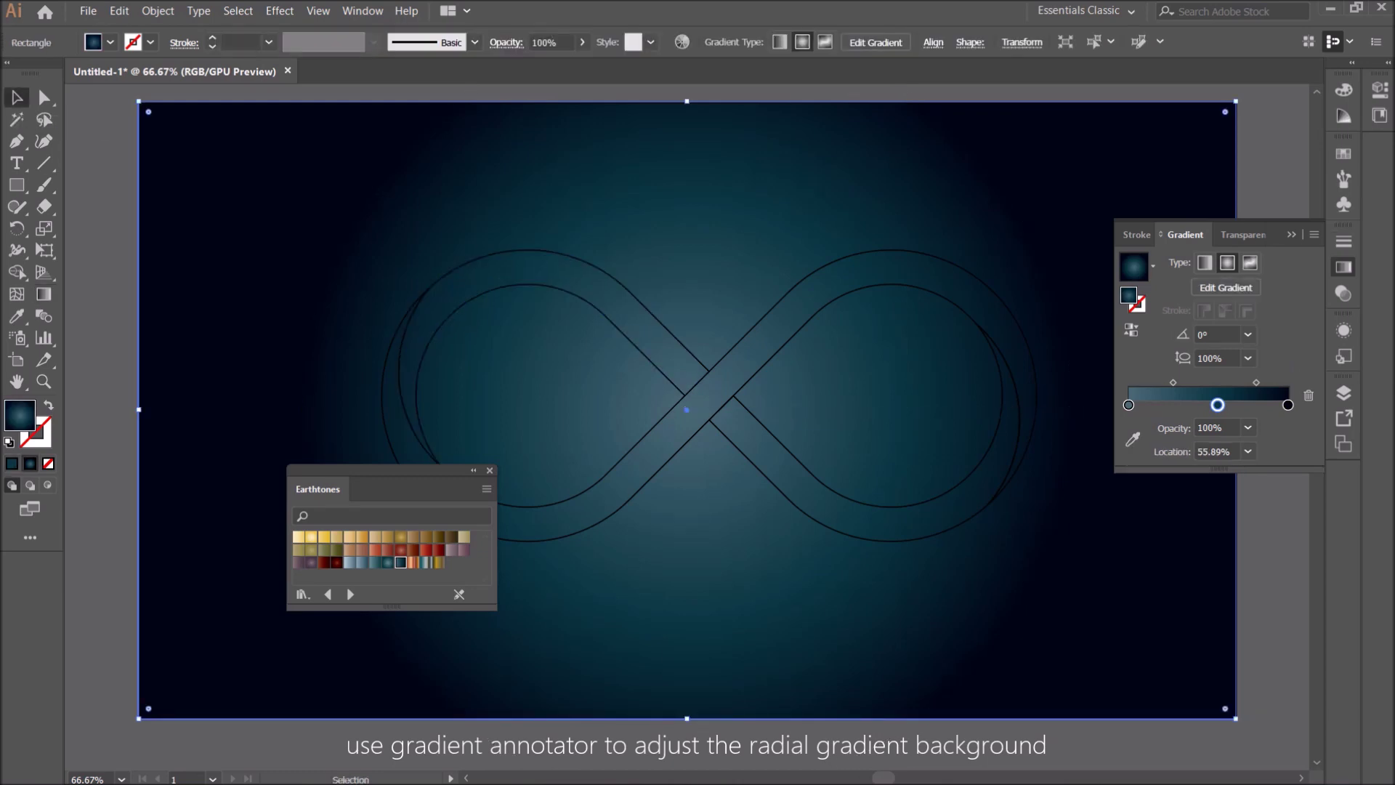
{"action": "key", "text": "shift+F8"}
{"action": "mouse_move", "coordinate": [377, 470]}
{"action": "left_mouse_down"}
{"action": "mouse_move", "coordinate": [240, 470]}
{"action": "mouse_move", "coordinate": [172, 495]}
{"action": "left_mouse_up"}
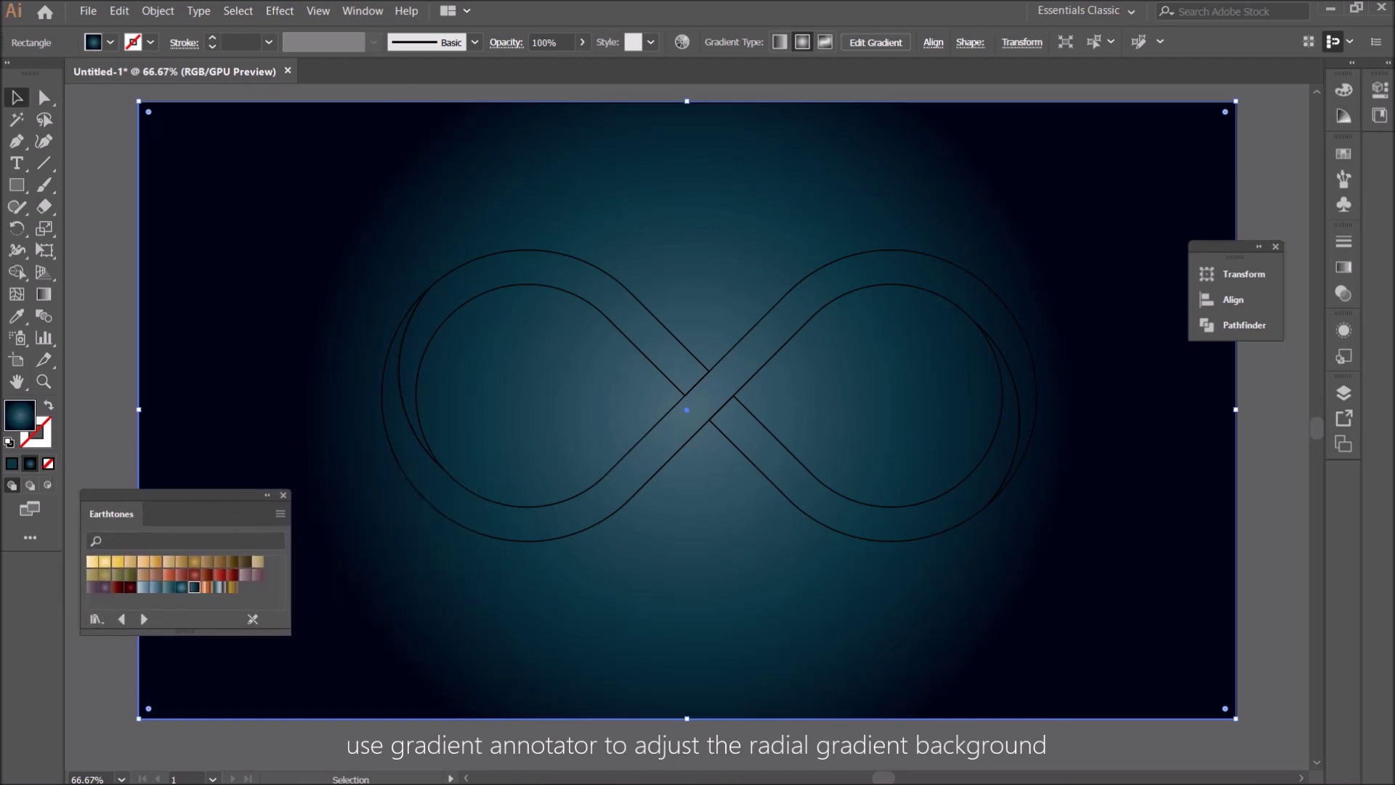
{"action": "left_click", "coordinate": [158, 10]}
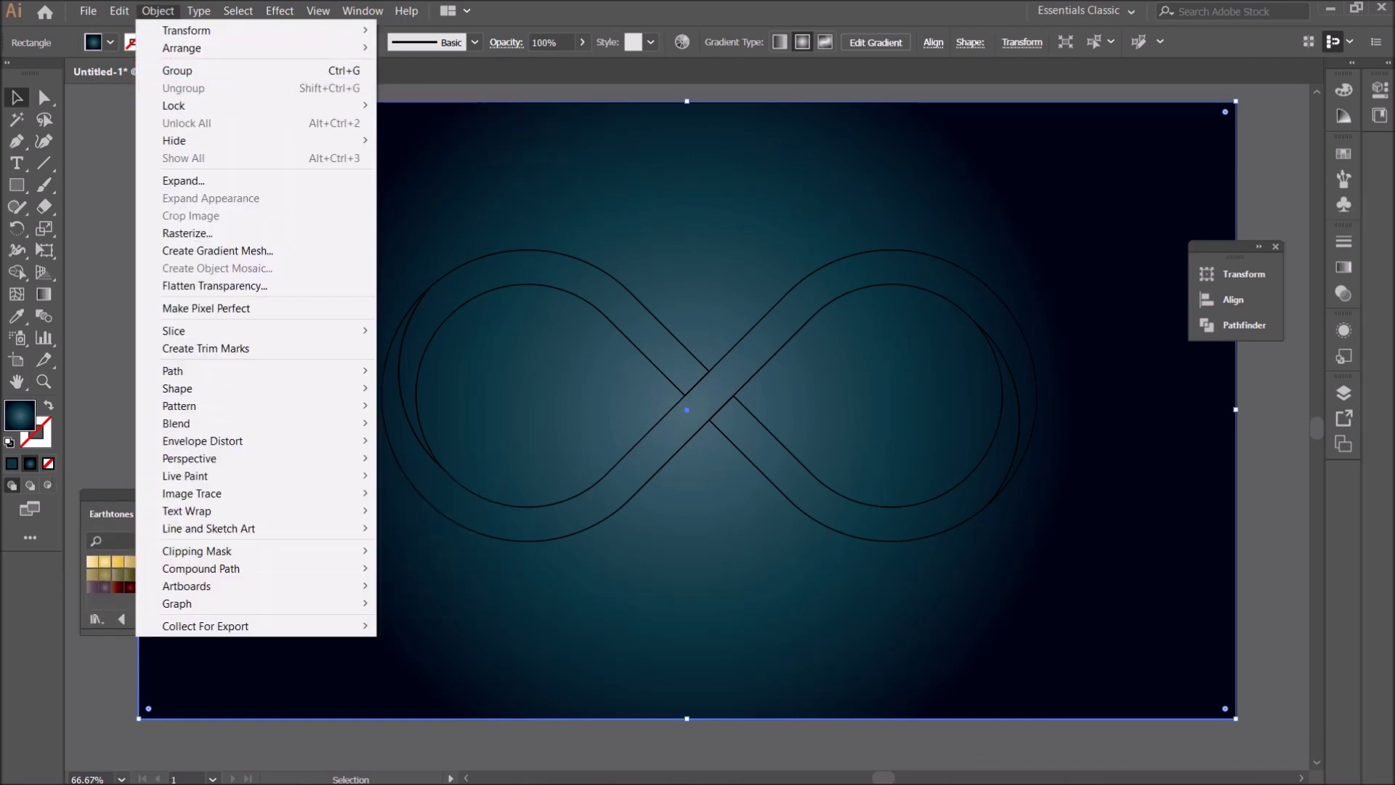
Lock the background rectangle, then marquee-select both infinity outlines and deselect them
{"action": "left_click", "coordinate": [411, 105]}
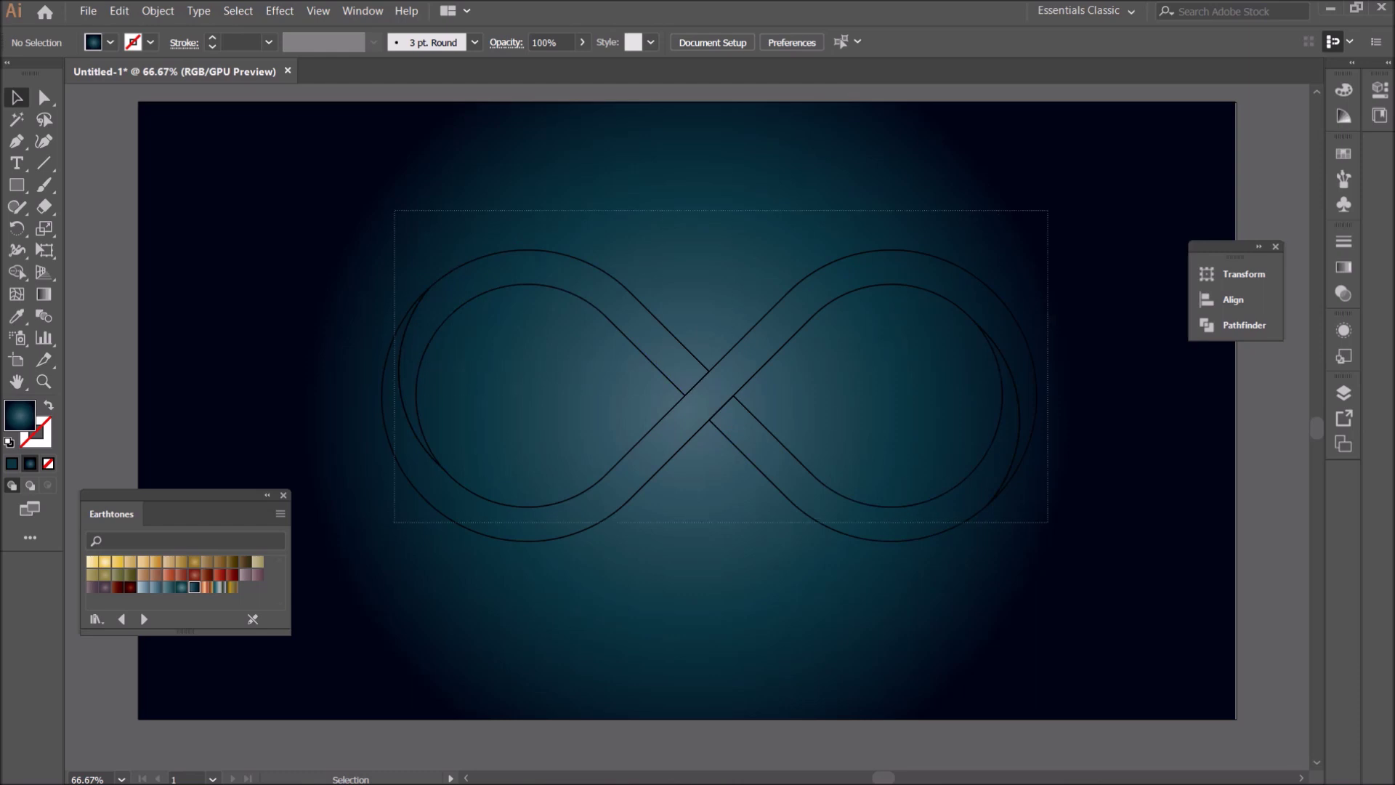
{"action": "left_click_drag", "start_coordinate": [621, 360], "coordinate": [1049, 443]}
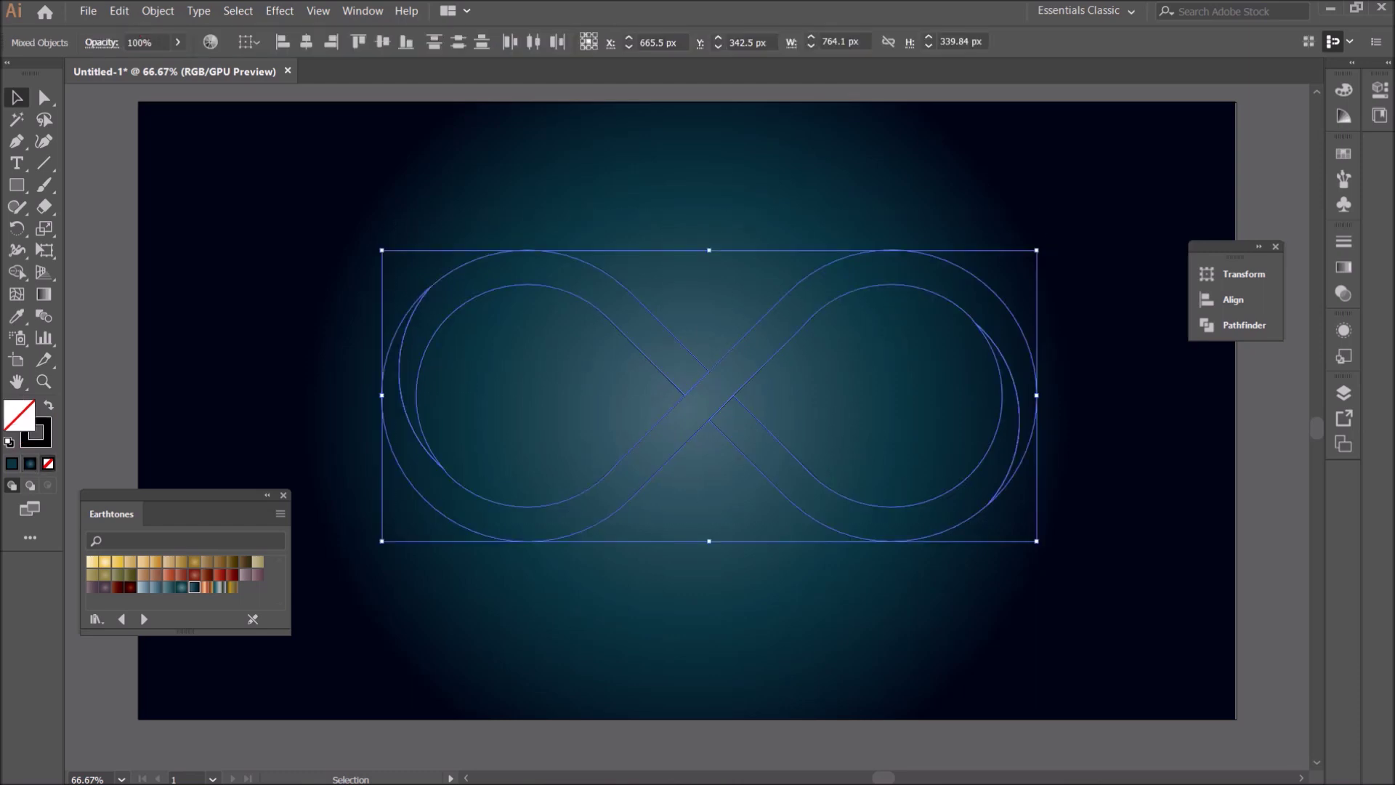
{"action": "key", "text": "ctrl+shift+a"}
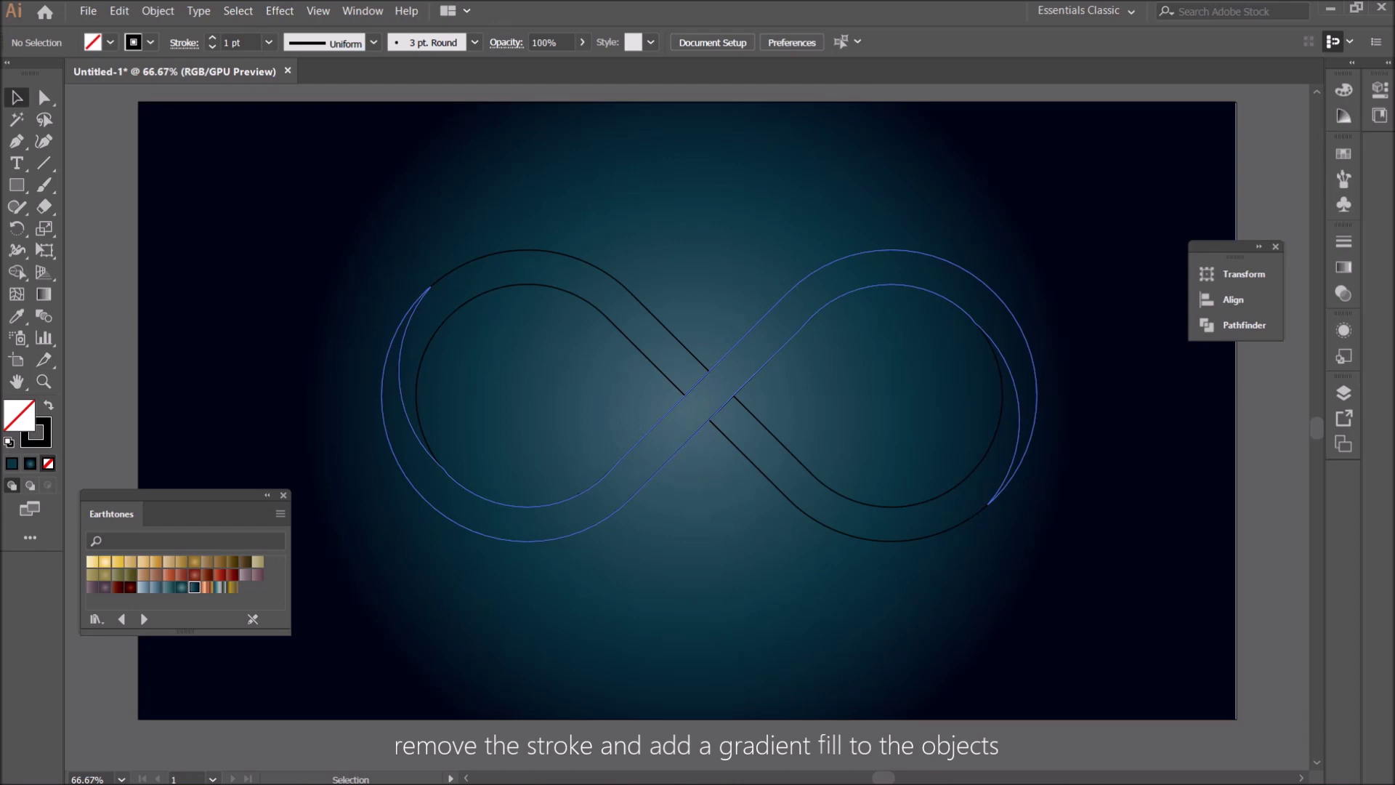
Fill one infinity band with a dark red Earthtones gradient
{"action": "left_click", "coordinate": [590, 489]}
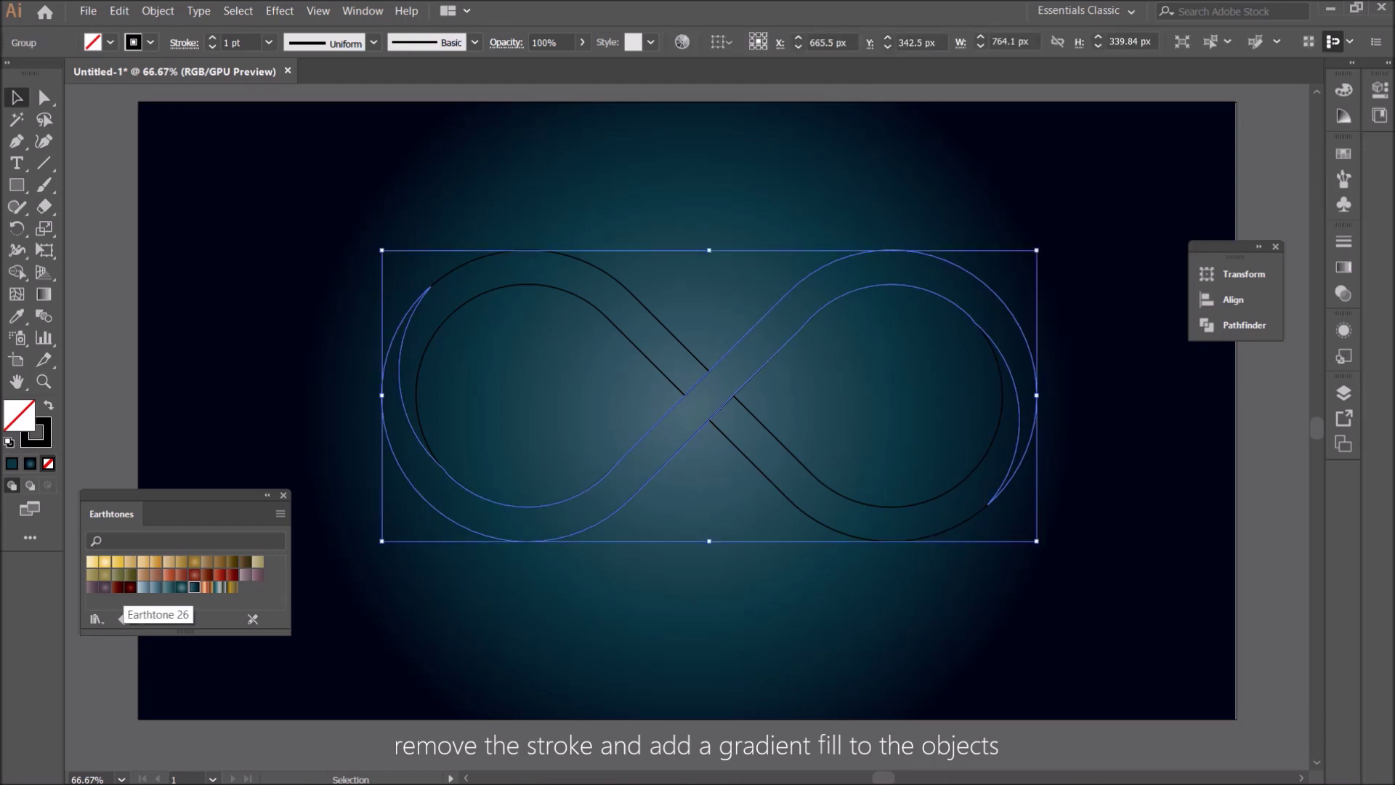
{"action": "left_click", "coordinate": [117, 587]}
{"action": "left_click", "coordinate": [130, 587]}
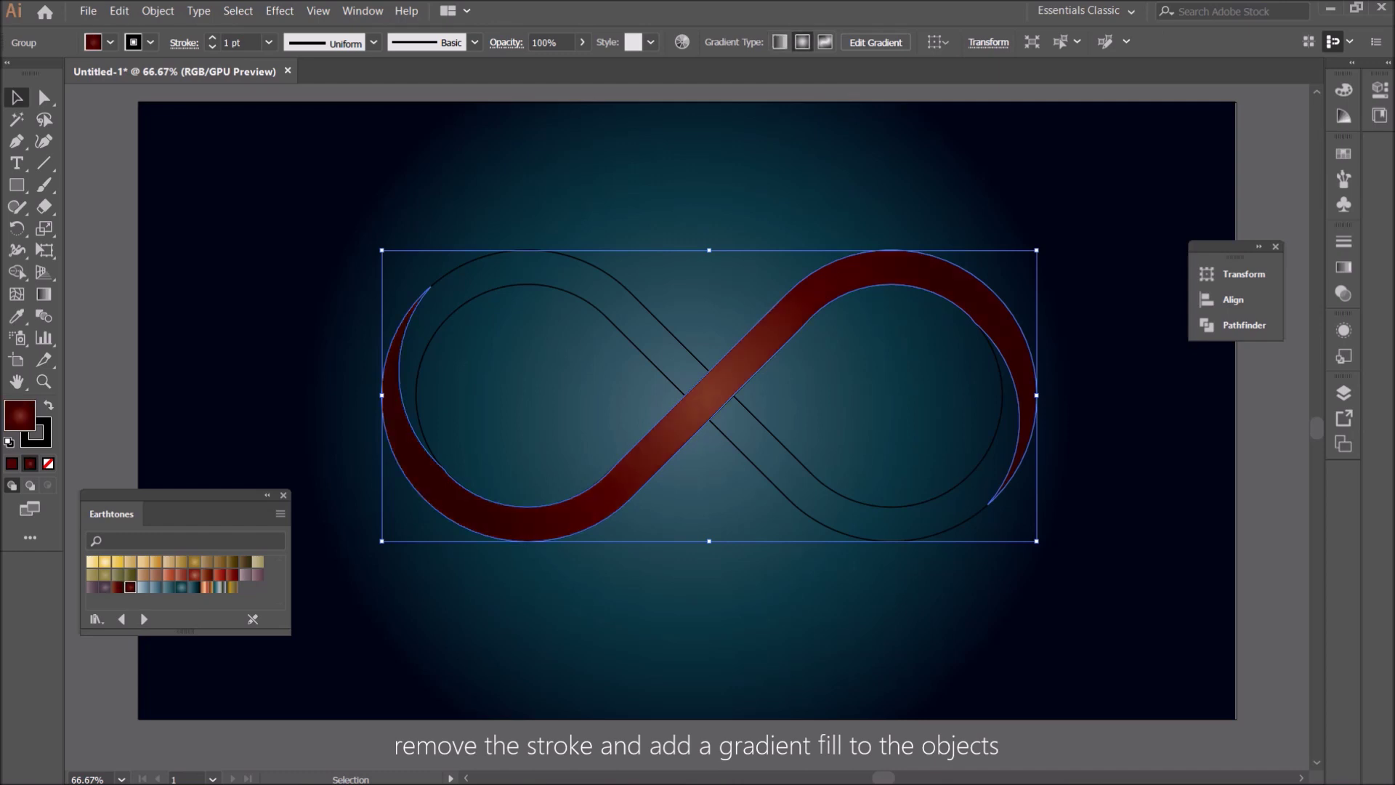
Remove the other band's outline and fill it with a cream-yellow gradient
{"action": "left_click", "coordinate": [326, 436]}
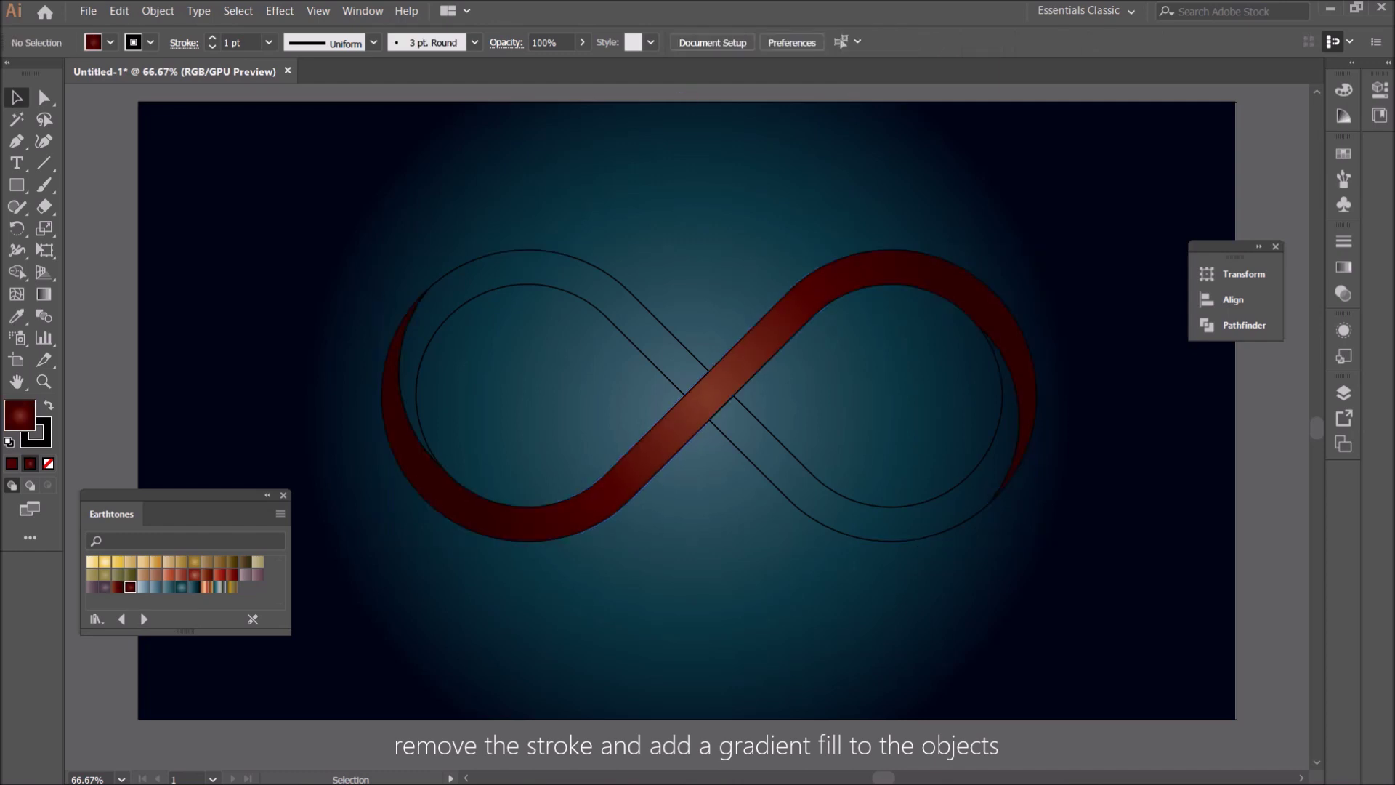
{"action": "left_click", "coordinate": [621, 276]}
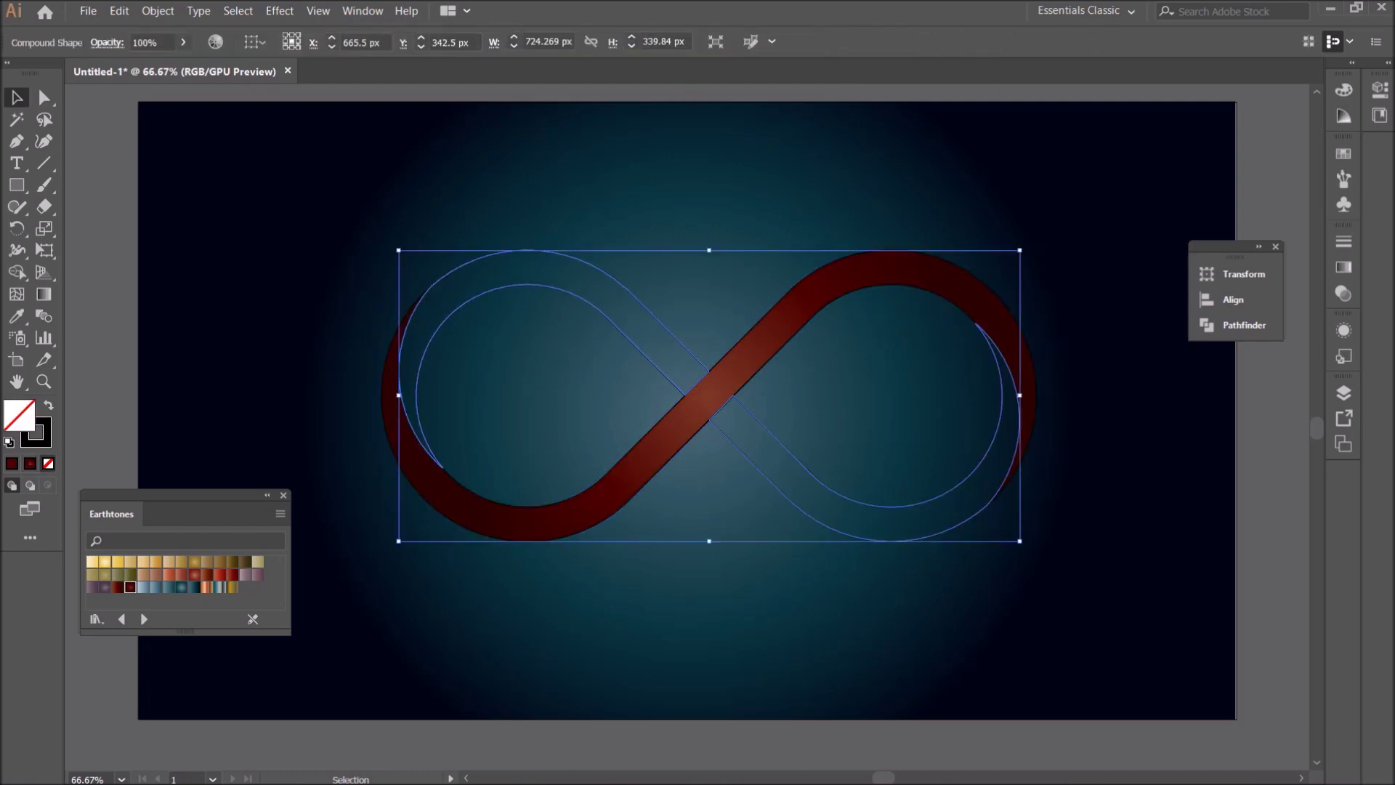
{"action": "key", "text": "shift+x"}
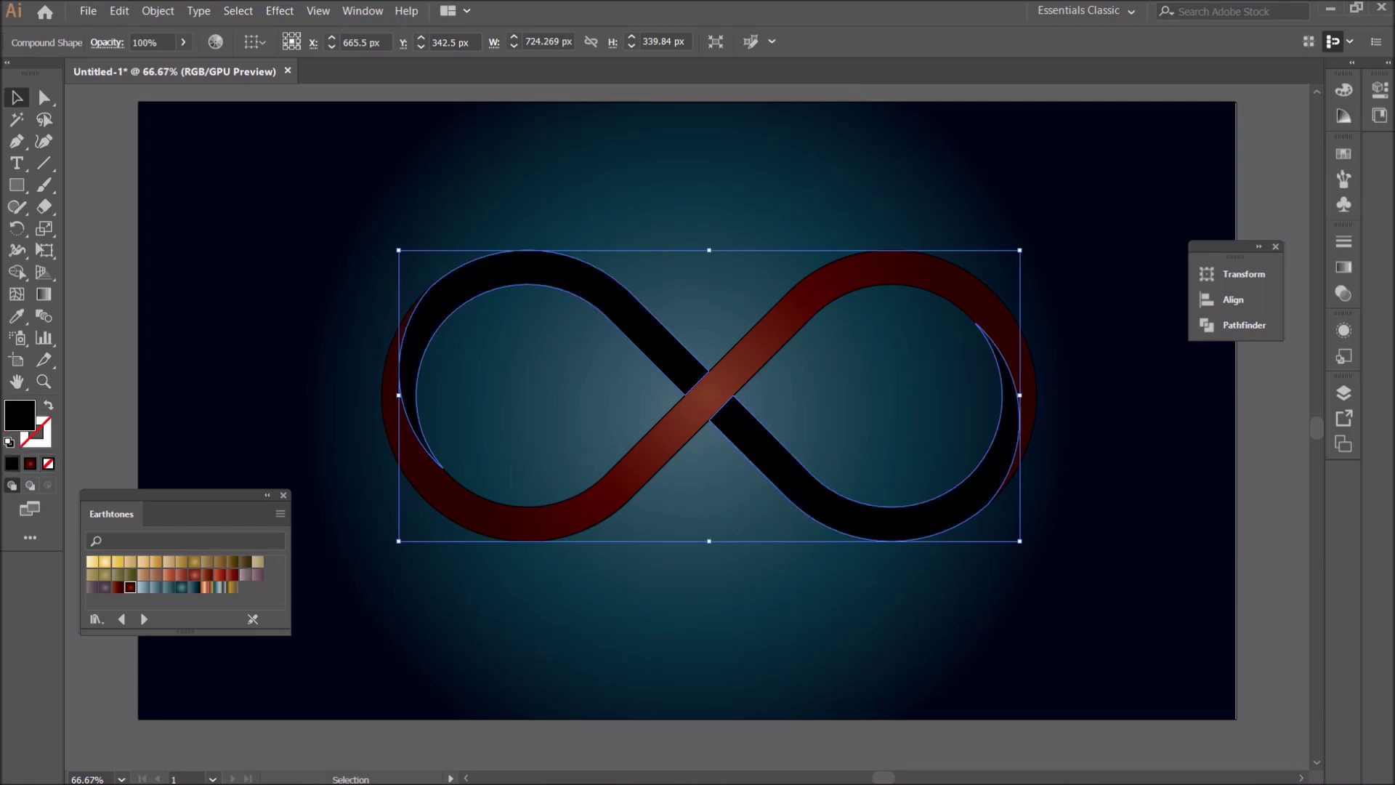
{"action": "left_click", "coordinate": [105, 562]}
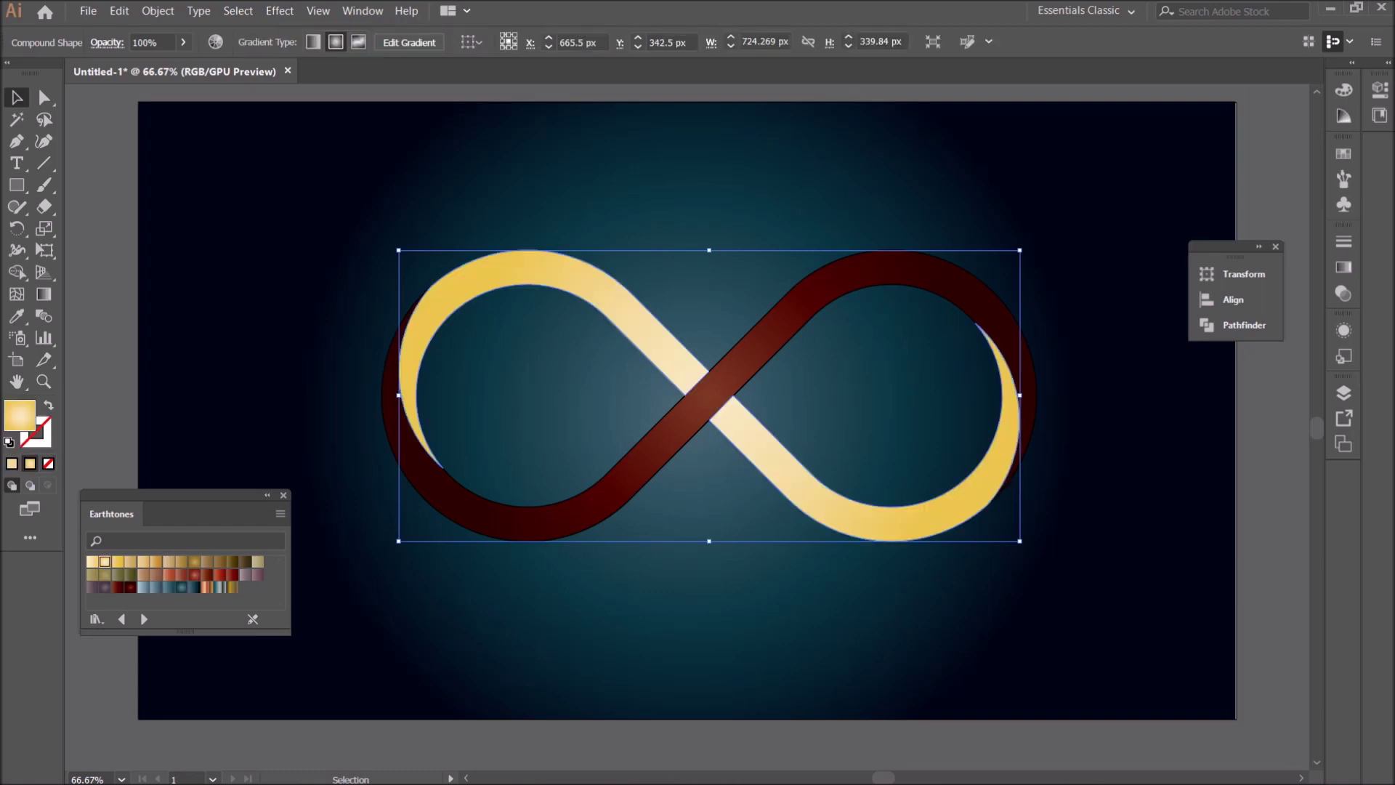
{"action": "left_click", "coordinate": [118, 562]}
{"action": "key", "text": "ctrl+alt+bracketleft"}
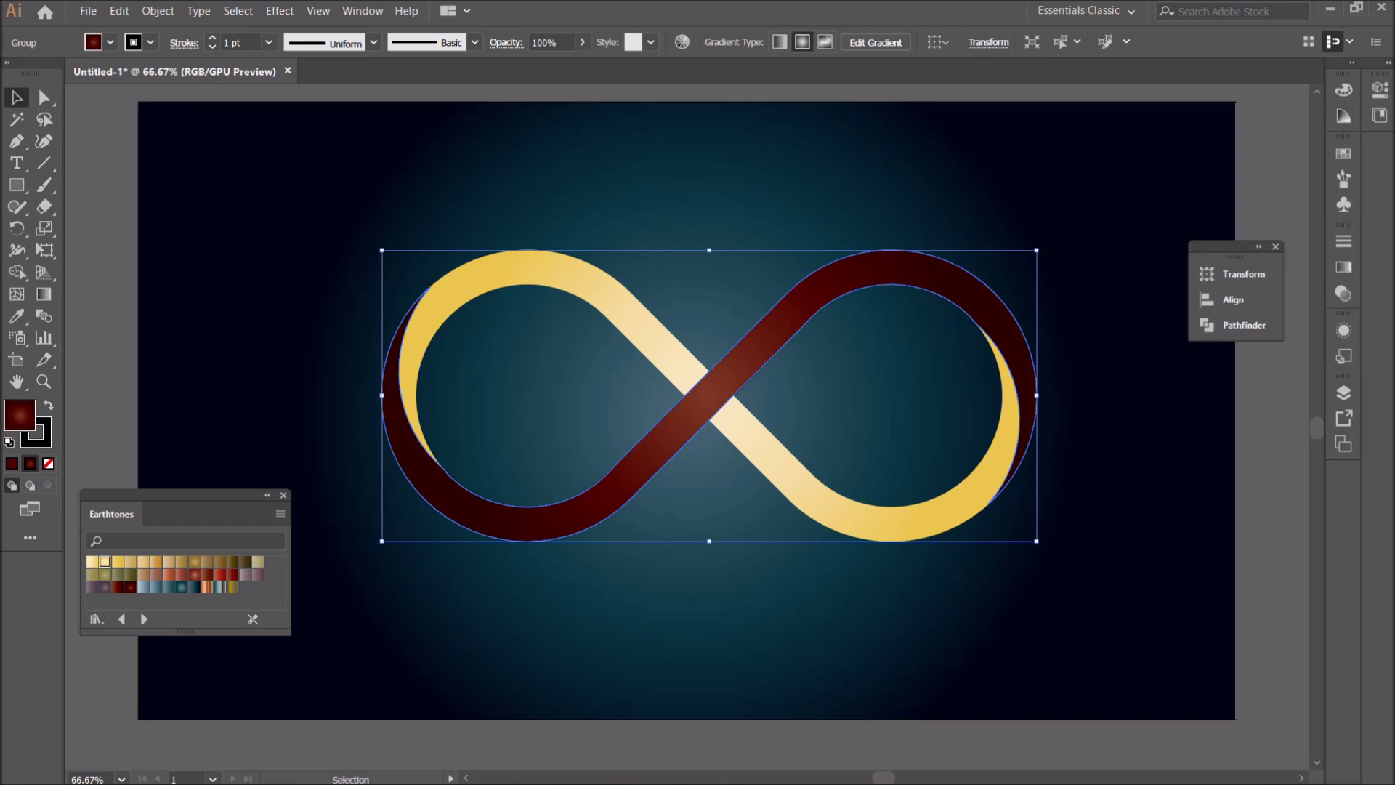
{"action": "key", "text": "ctrl+shift+a"}
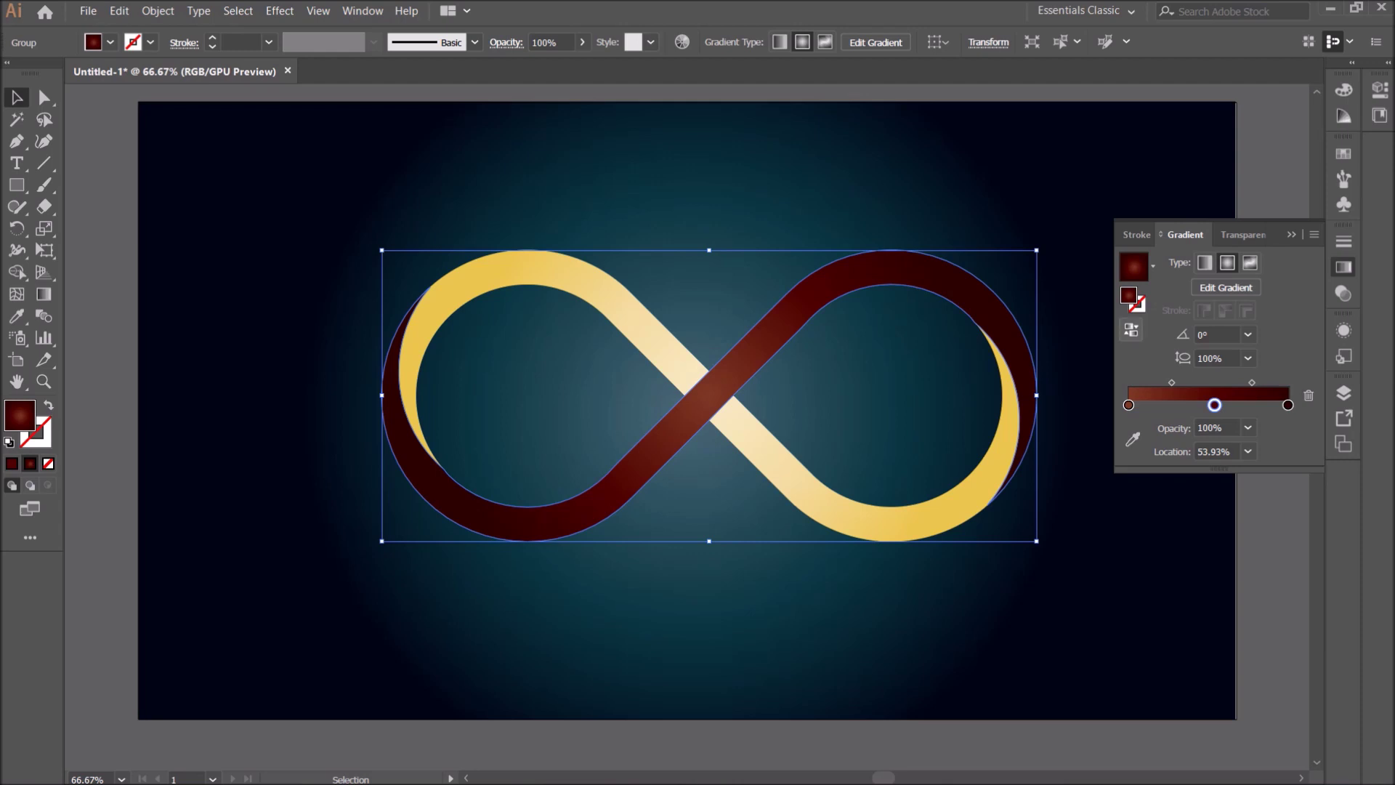
Reverse the red gradient, delete a stop, move the last stop to the end and shift the midpoint
{"action": "left_click", "coordinate": [1131, 329]}
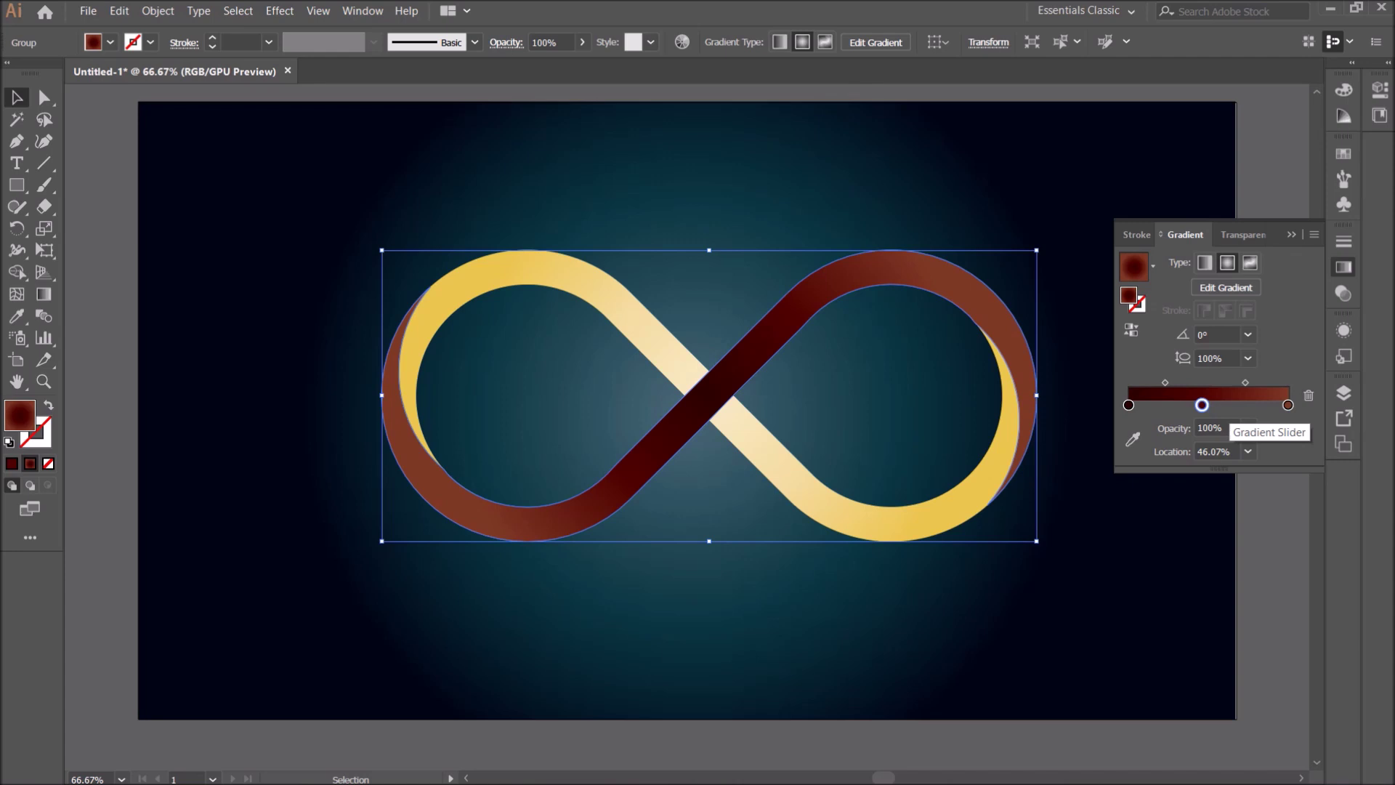
{"action": "left_click_drag", "start_coordinate": [1288, 405], "coordinate": [1287, 465]}
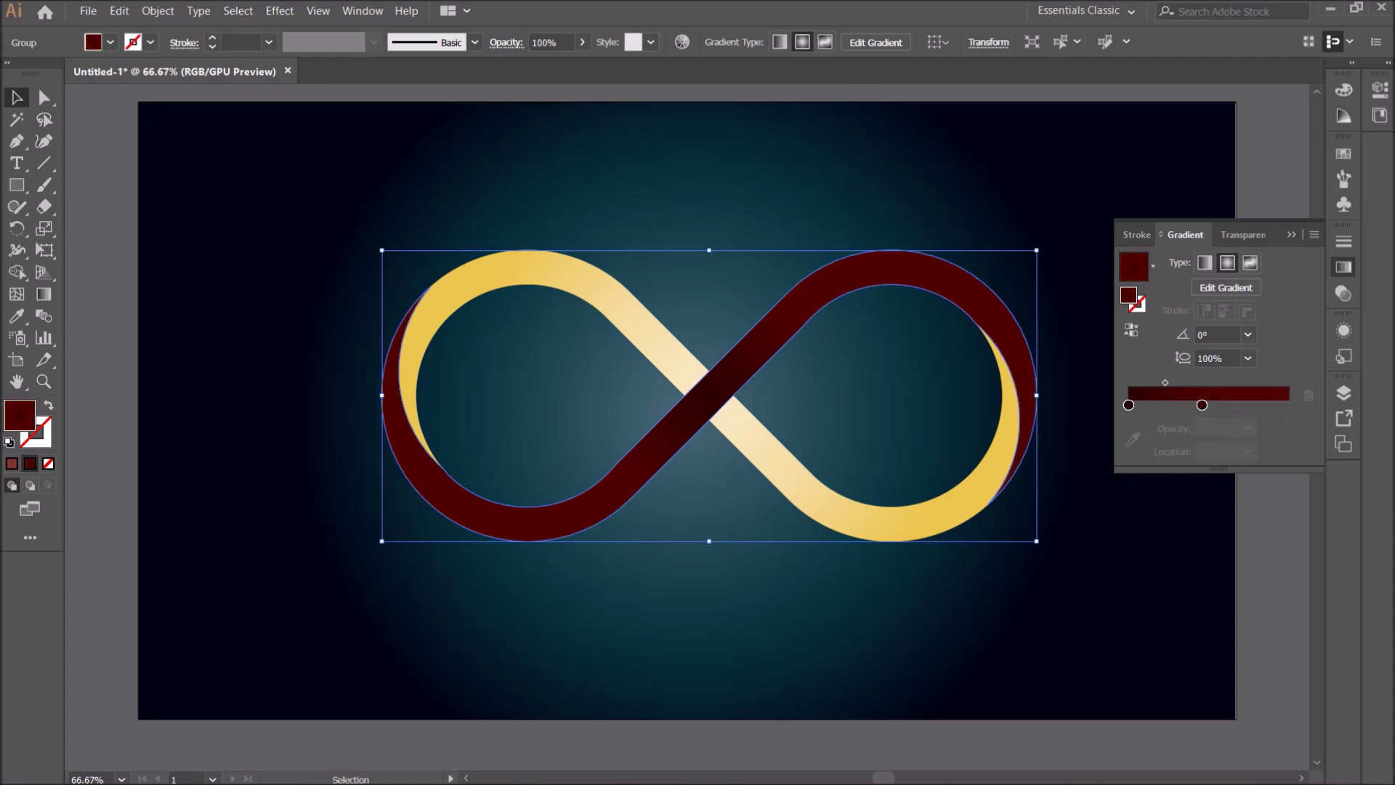
{"action": "left_click_drag", "start_coordinate": [1202, 405], "coordinate": [1289, 404]}
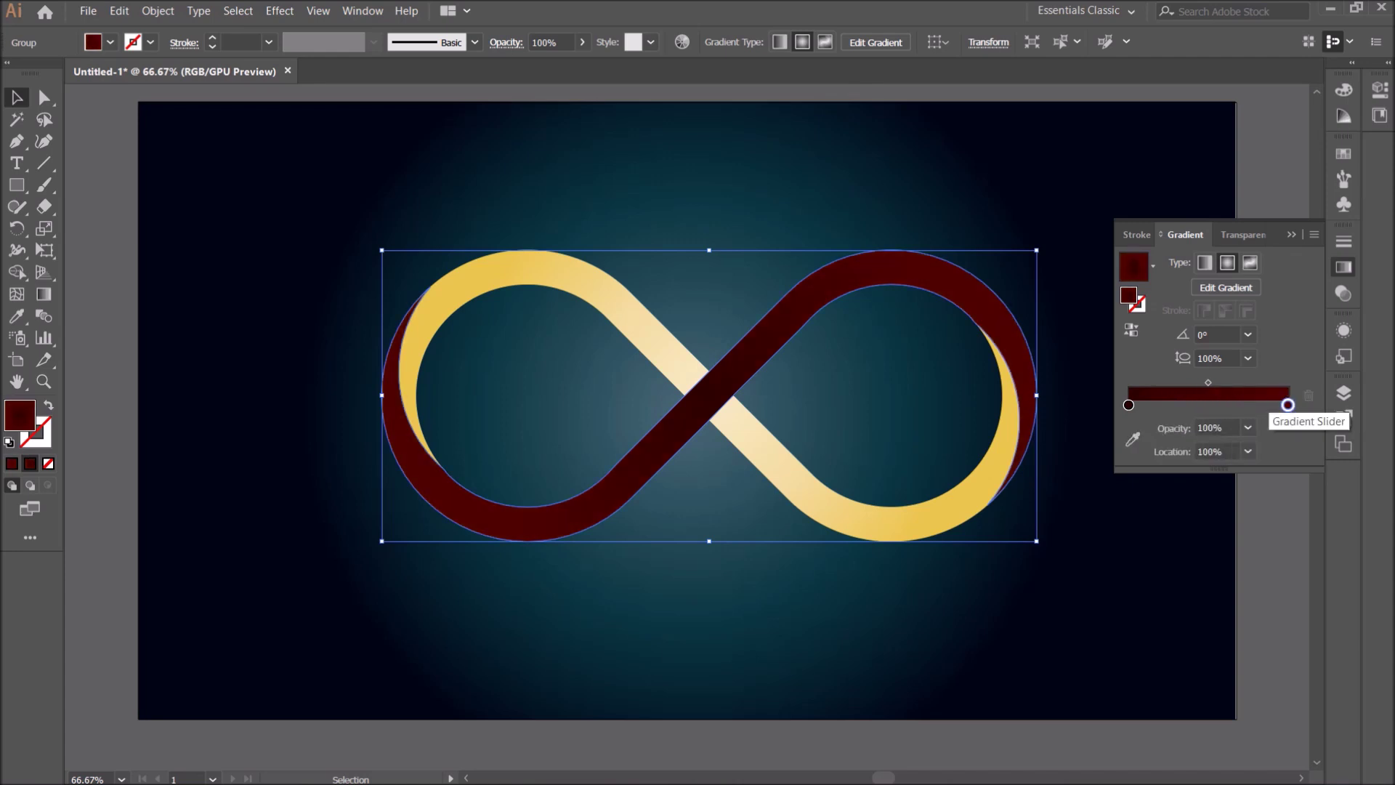
{"action": "left_click_drag", "start_coordinate": [1208, 382], "coordinate": [1244, 382]}
{"action": "key", "text": "ctrl+shift+a"}
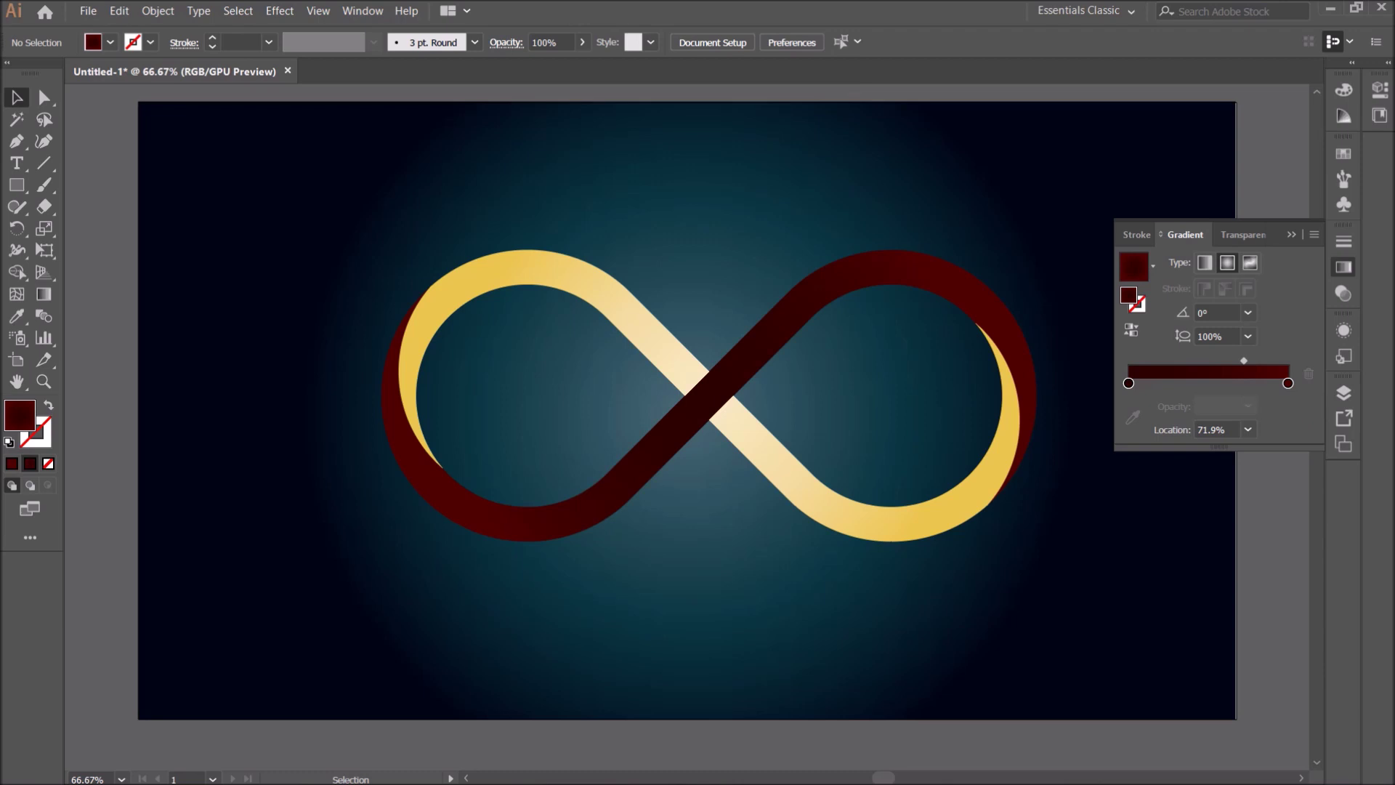
{"action": "key", "text": "ctrl+z"}
{"action": "key", "text": "ctrl+z"}
{"action": "key", "text": "ctrl+z"}
{"action": "key", "text": "ctrl+shift+a"}
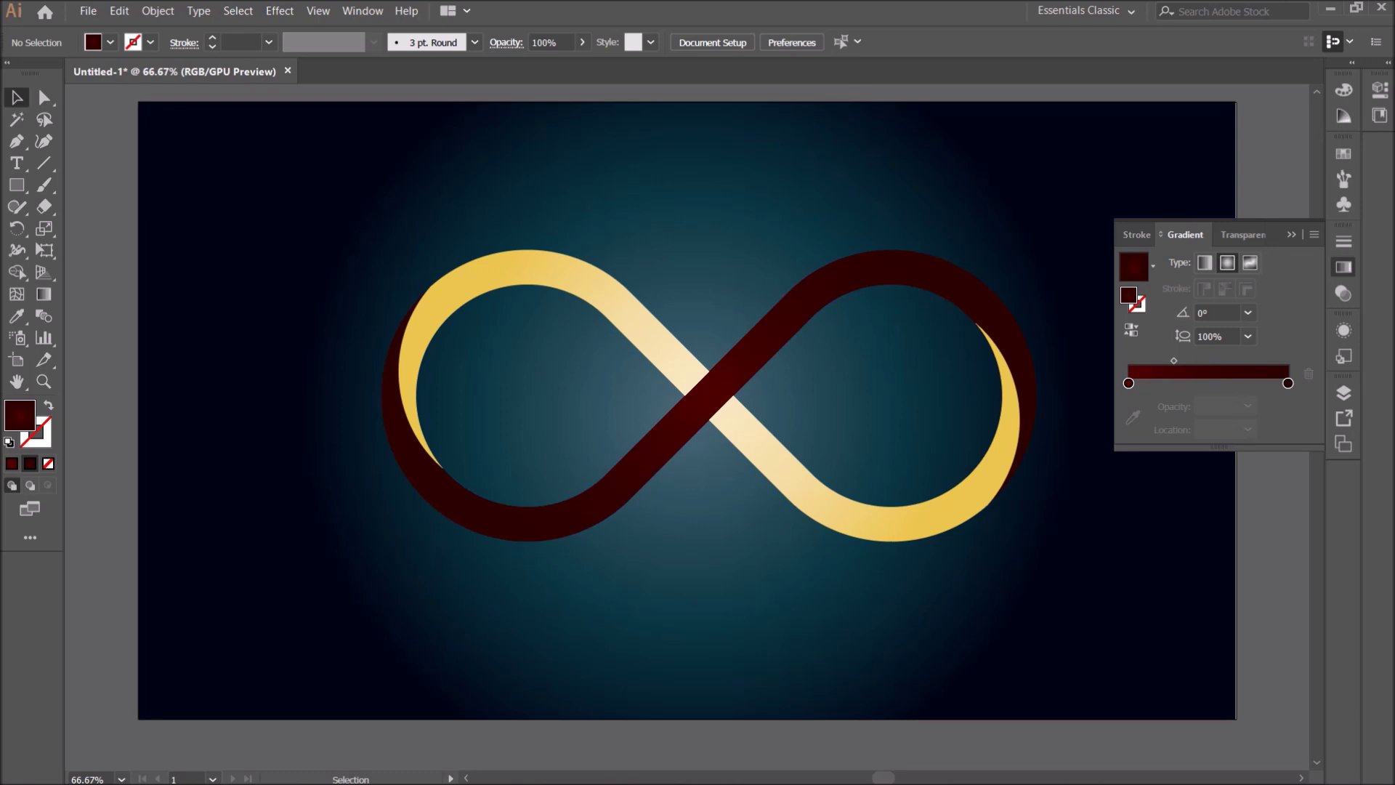
{"action": "left_click", "coordinate": [771, 443]}
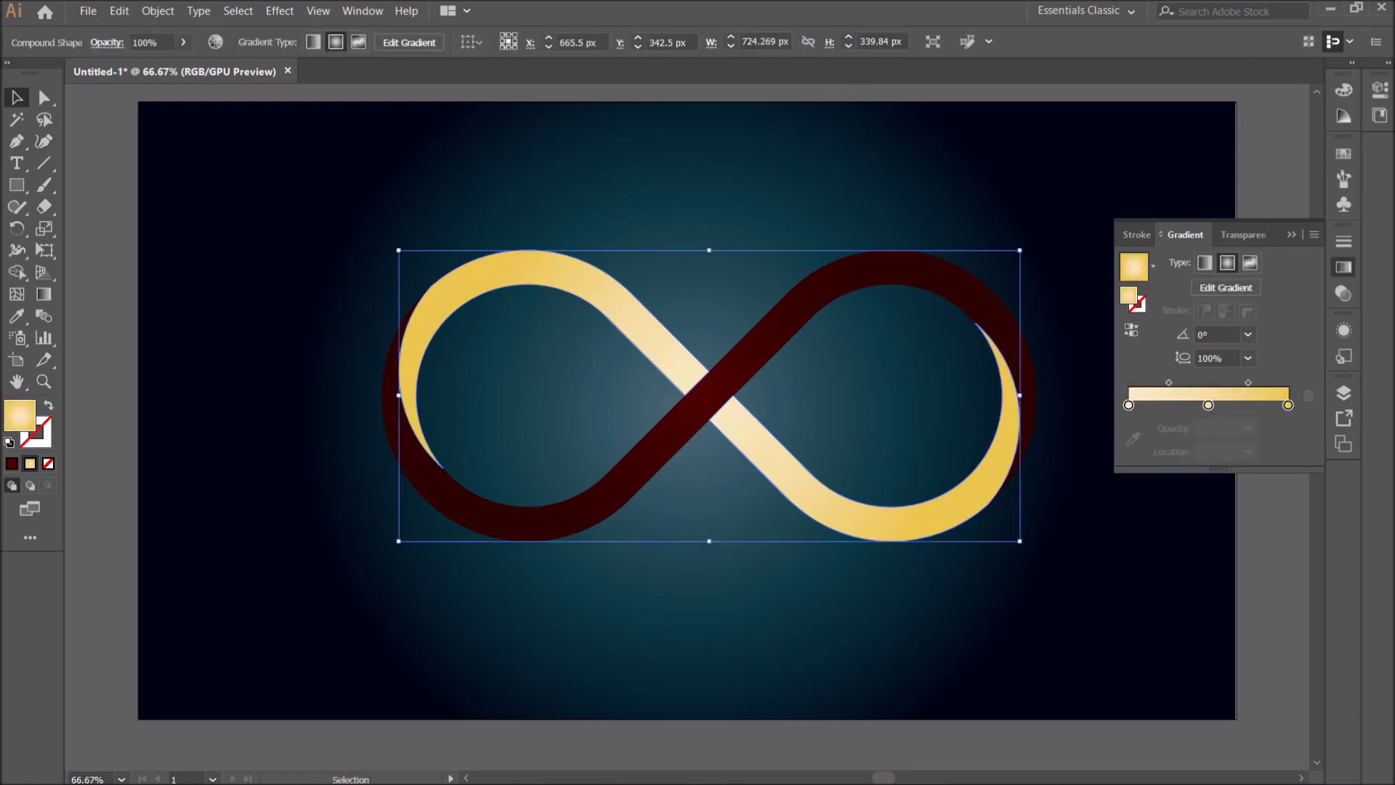
Delete the gold gradient's leftmost stop and move the white stop to the 0% start
{"action": "left_click_drag", "start_coordinate": [1129, 405], "coordinate": [1208, 405]}
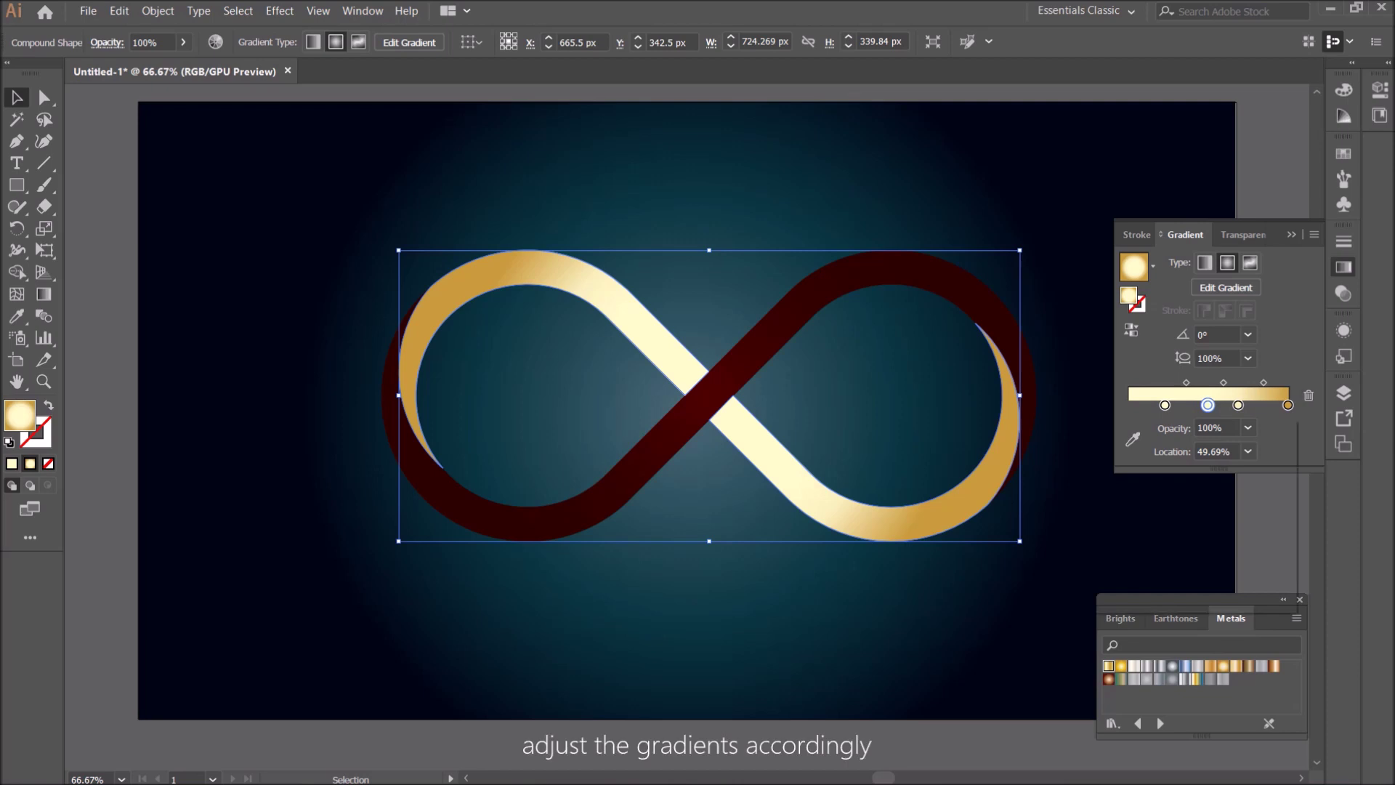
{"action": "double_click", "coordinate": [1208, 405]}
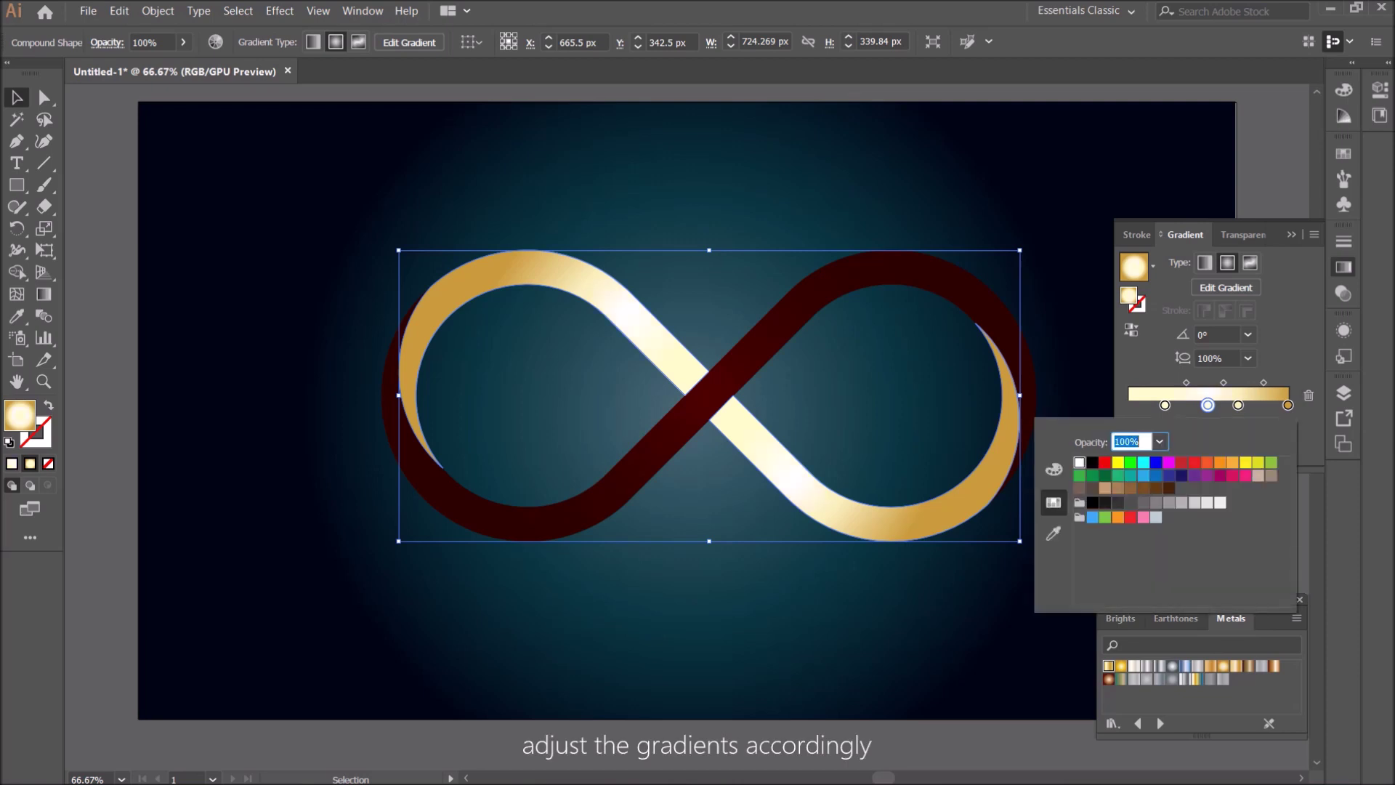
{"action": "key", "text": "Escape"}
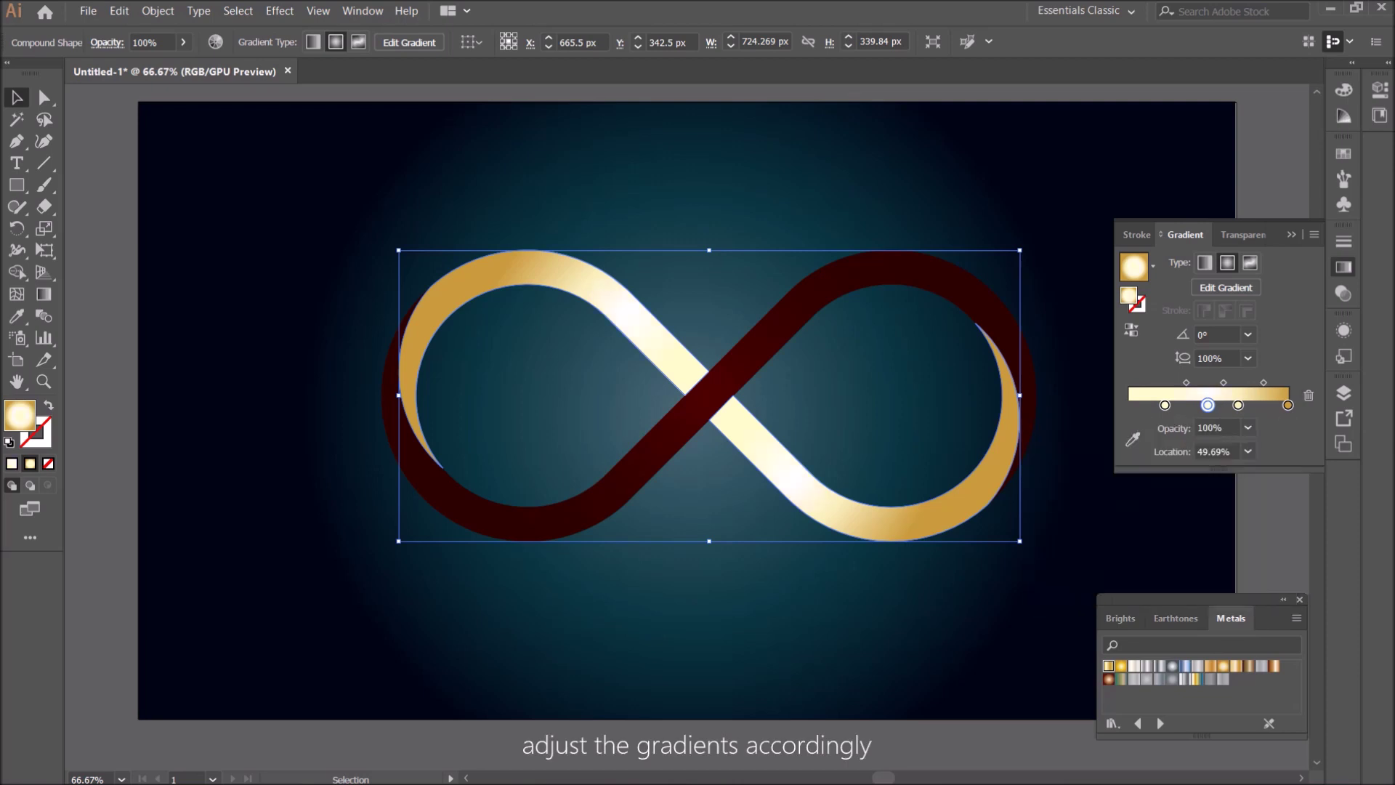
{"action": "left_click_drag", "start_coordinate": [1165, 404], "coordinate": [1165, 451]}
{"action": "left_click_drag", "start_coordinate": [1207, 405], "coordinate": [1156, 405]}
{"action": "left_click_drag", "start_coordinate": [1156, 404], "coordinate": [1128, 405]}
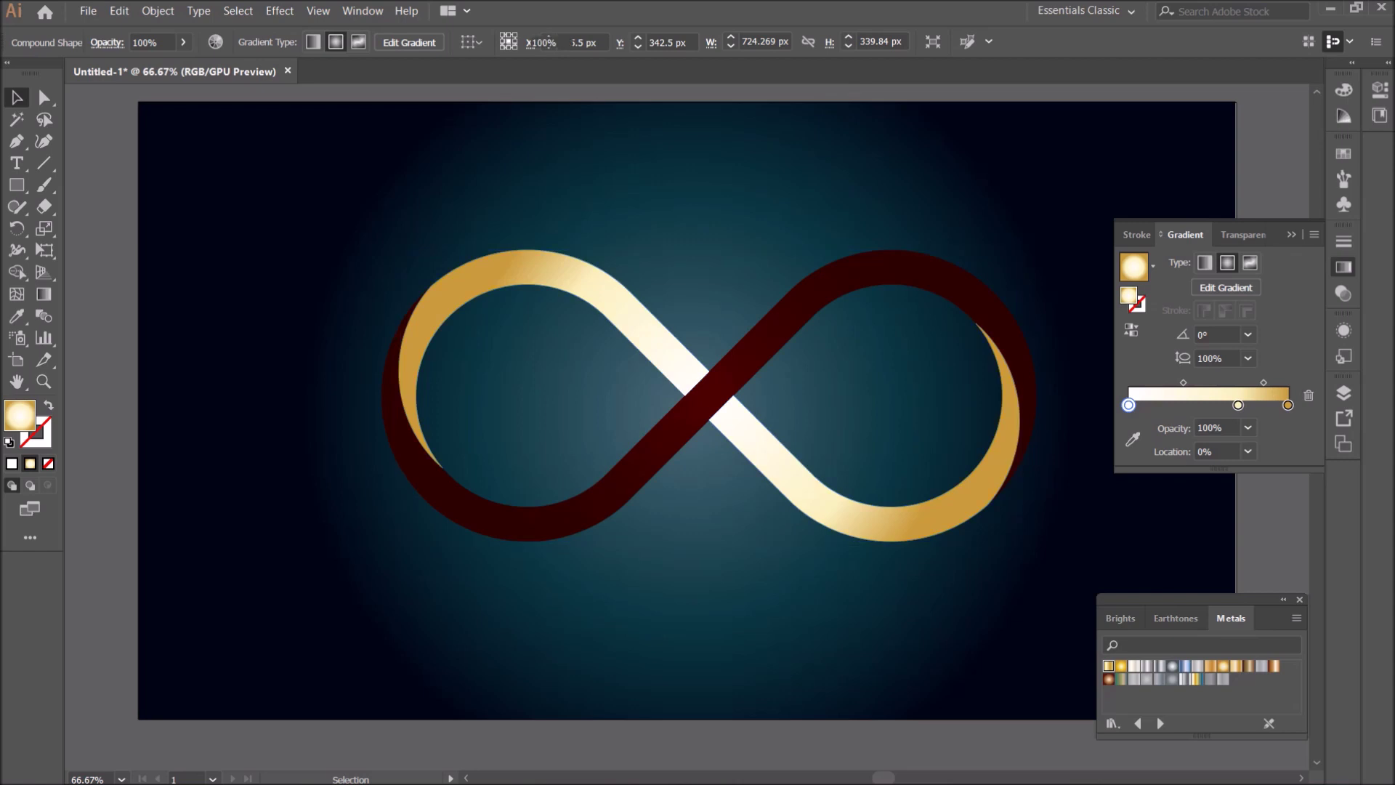
{"action": "key", "text": "ctrl+shift+a"}
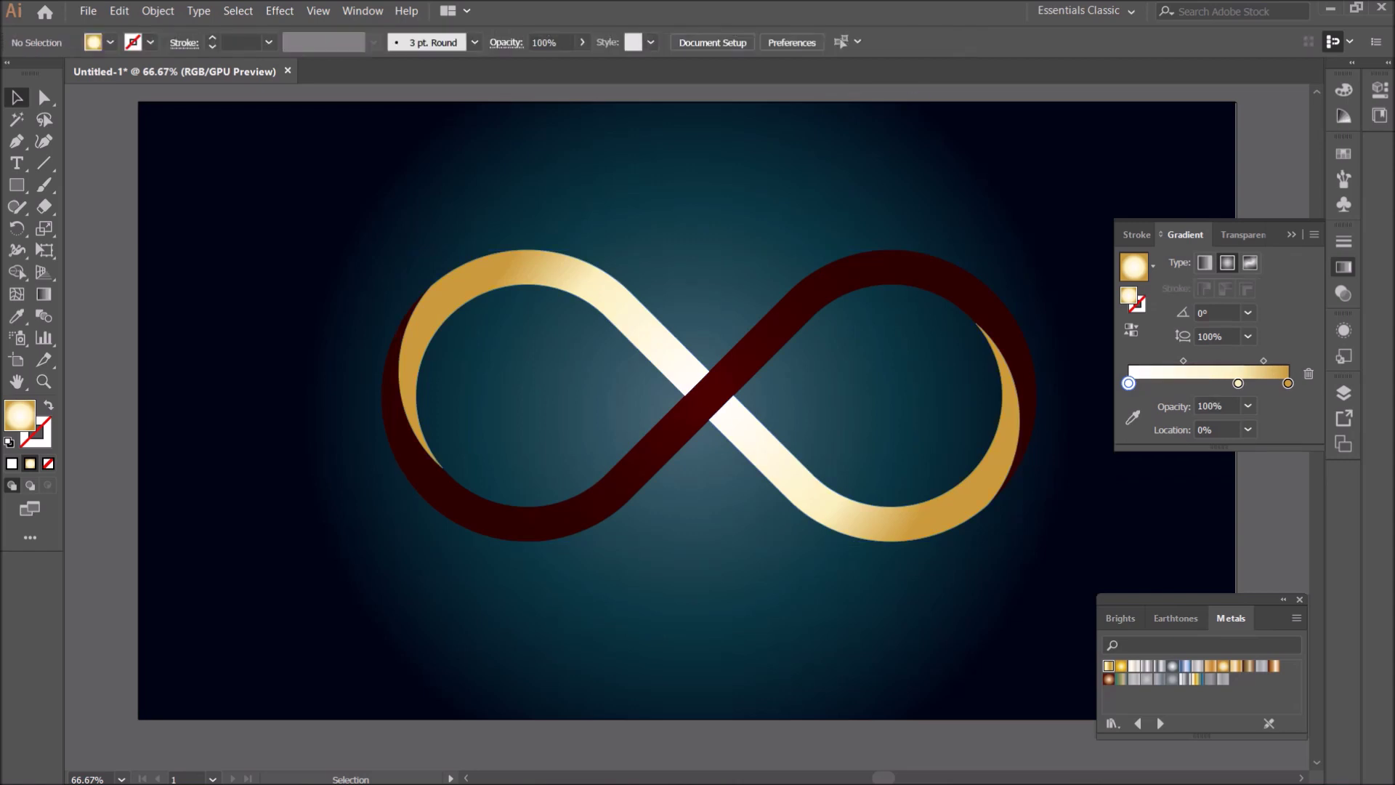
{"action": "key", "text": "ctrl+minus"}
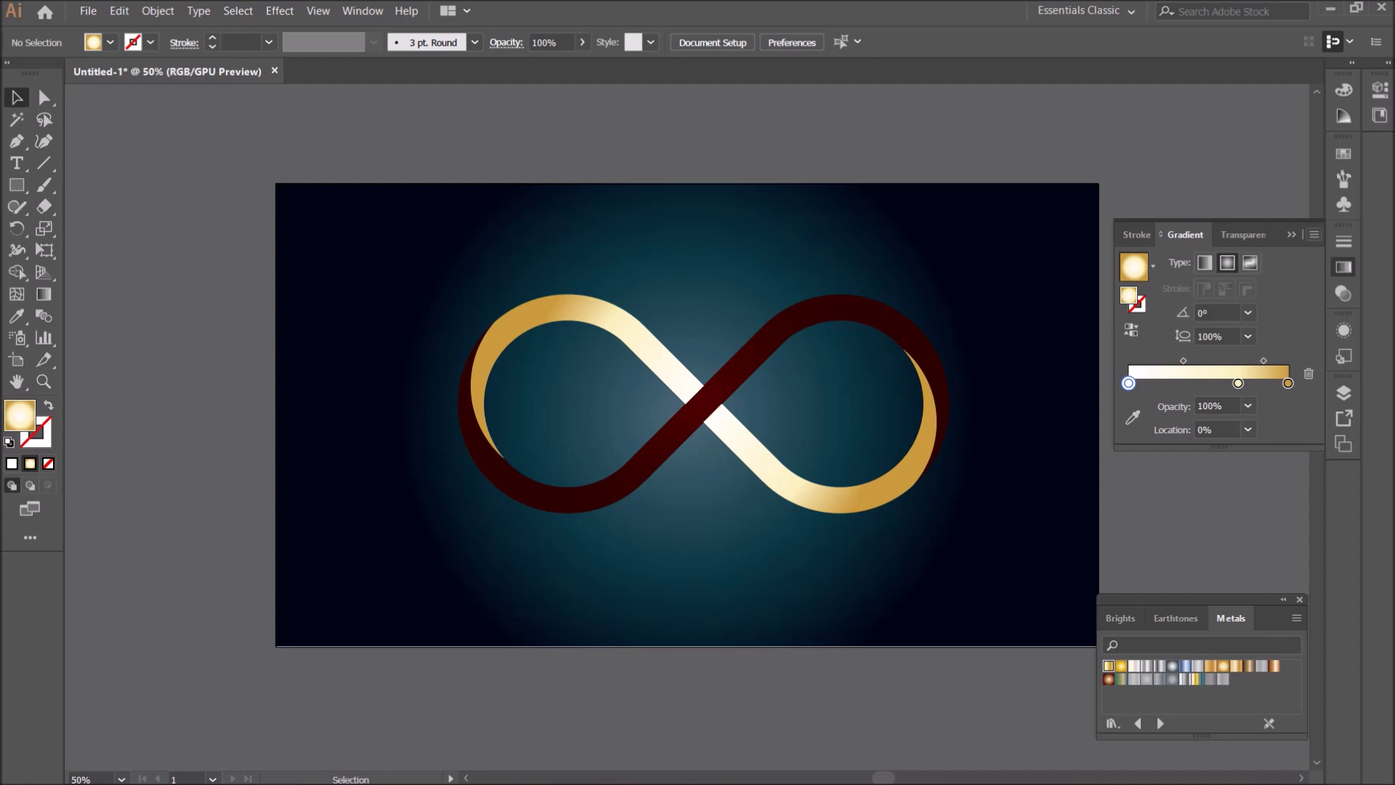
Draw a 530 px circle over the infinity's centre with the Ellipse tool
{"action": "left_click", "coordinate": [1291, 234]}
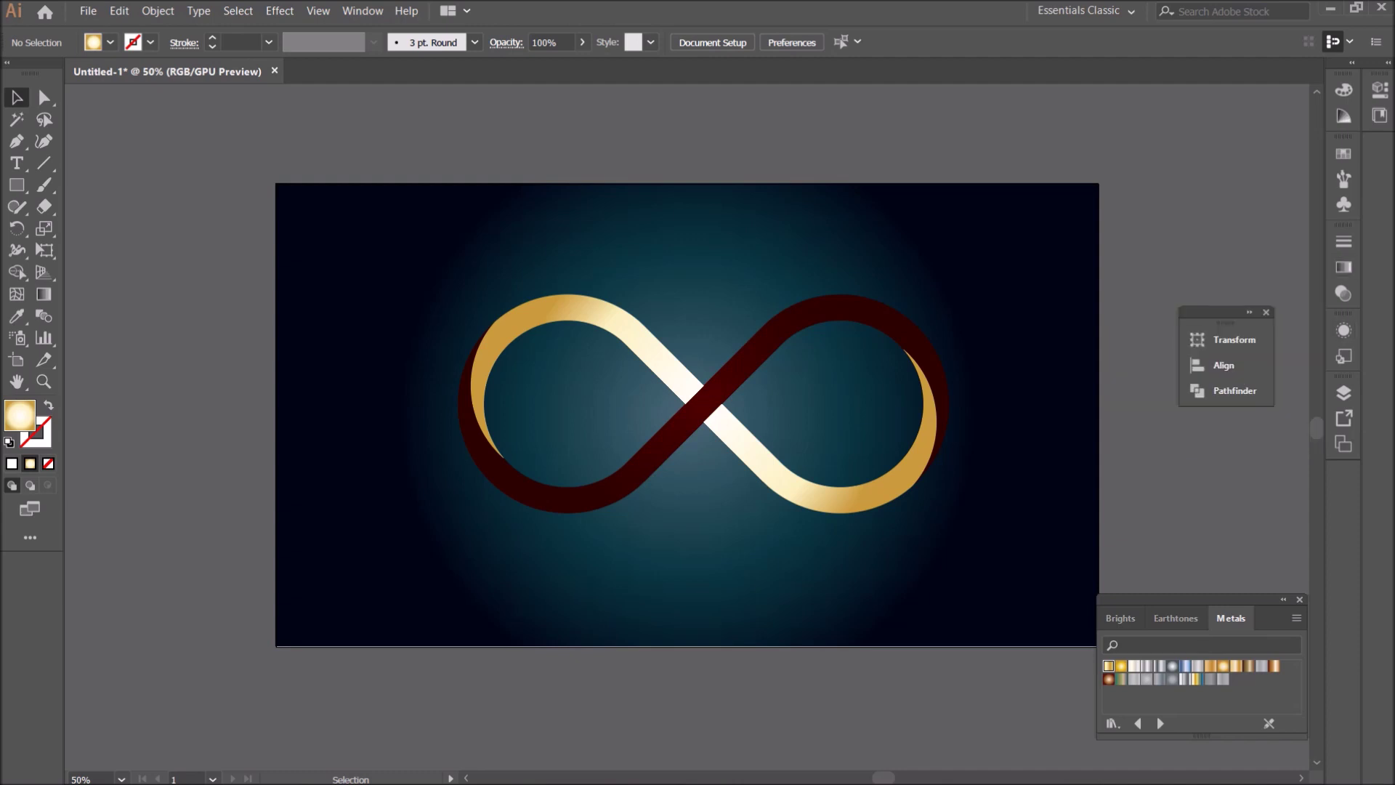
{"action": "left_click", "coordinate": [761, 442]}
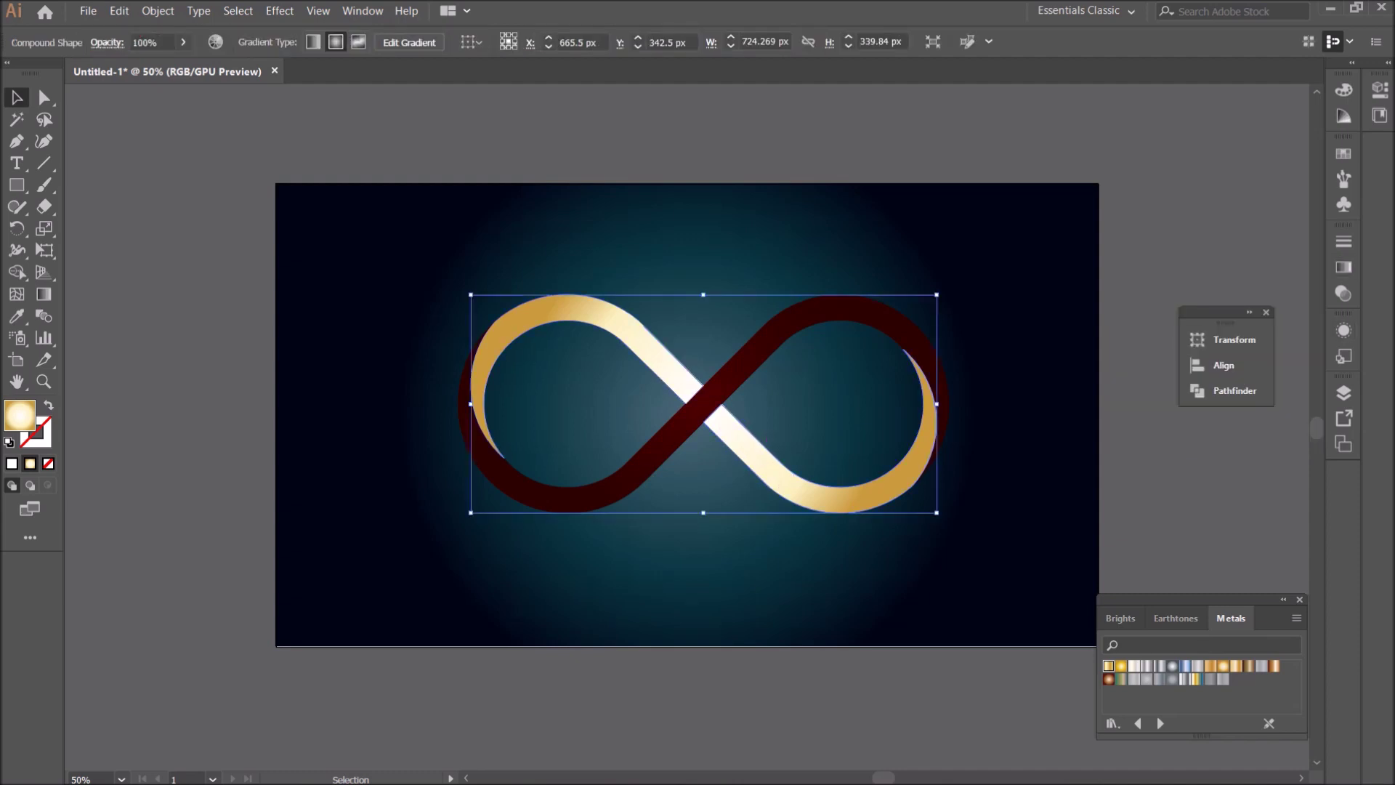
{"action": "key", "text": "ctrl+shift+a"}
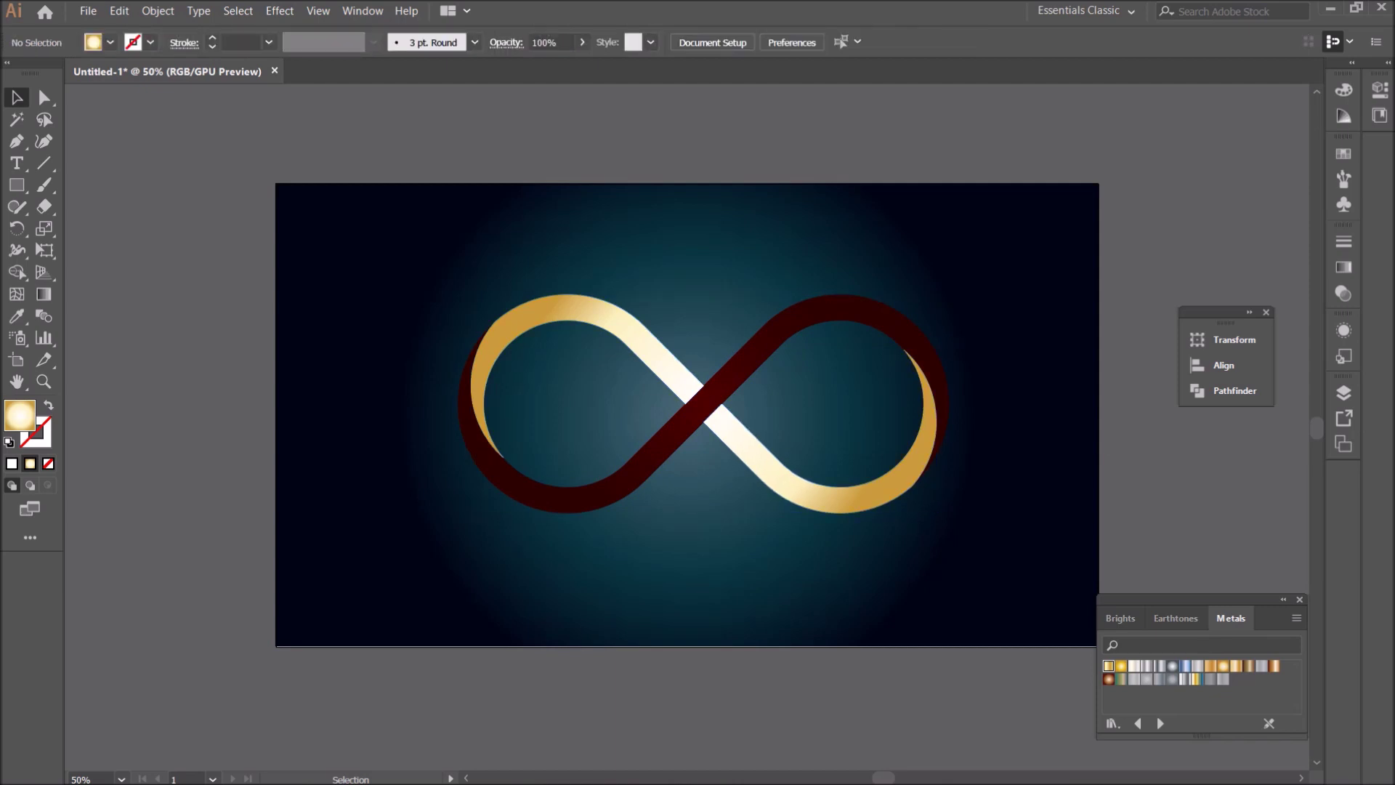
{"action": "left_click_drag", "start_coordinate": [16, 185], "coordinate": [88, 229]}
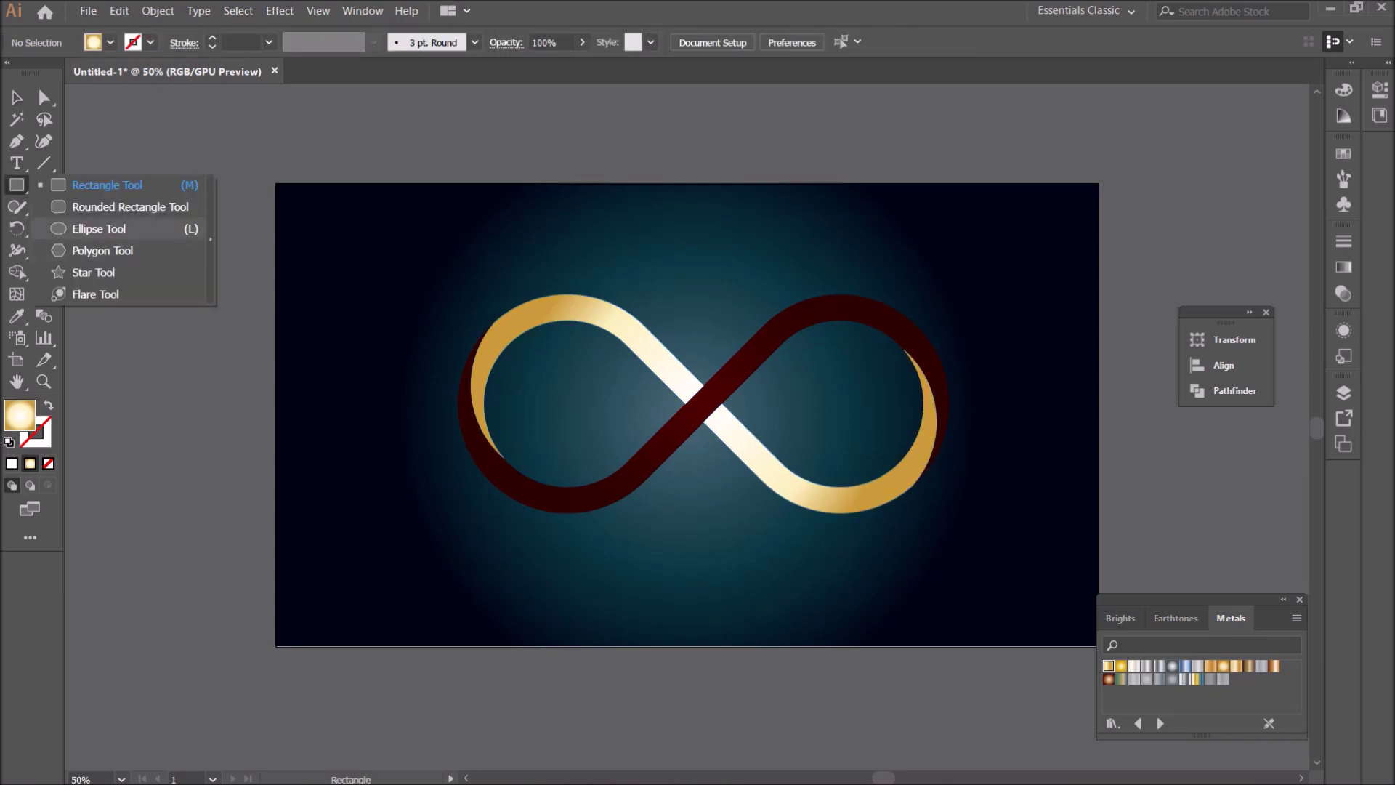
{"action": "left_click", "coordinate": [648, 288]}
{"action": "type", "text": "530"}
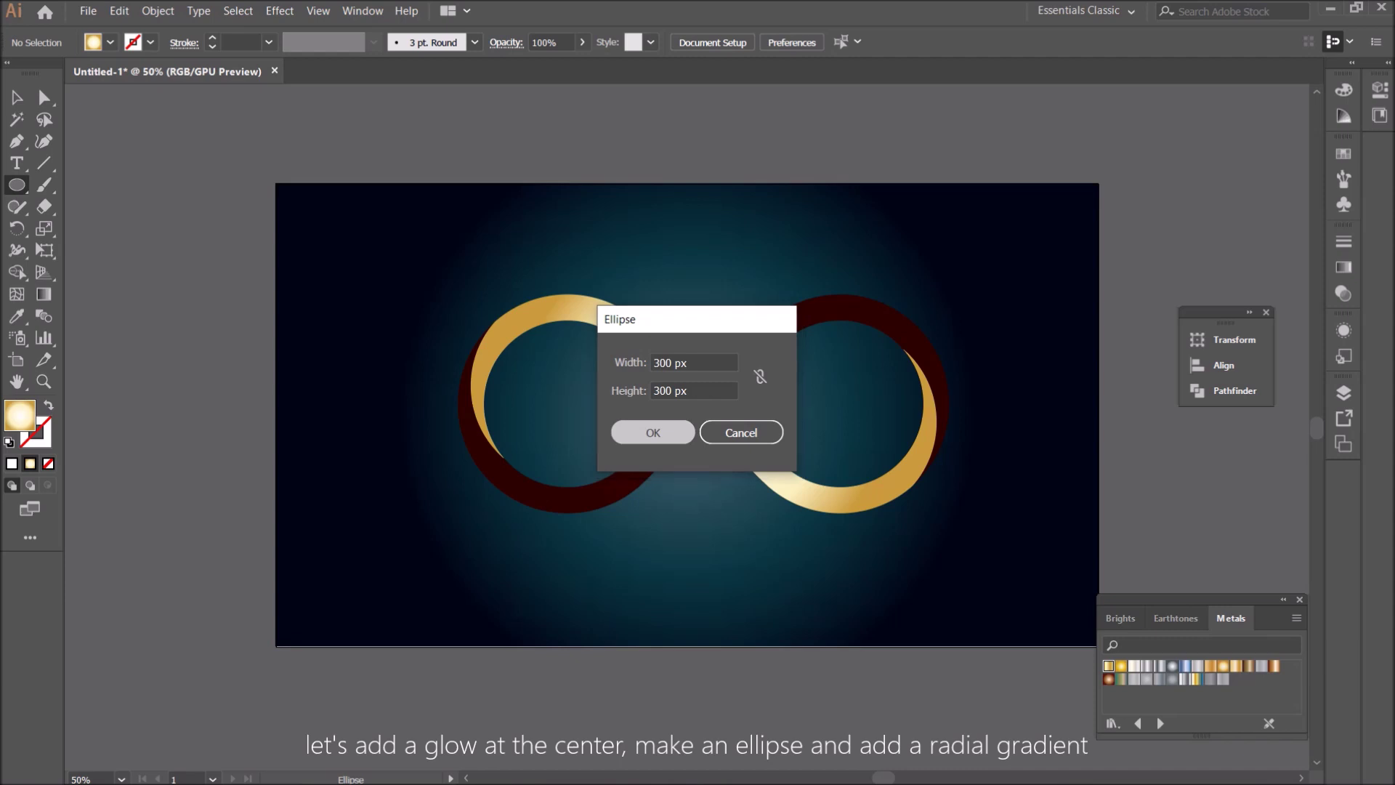
{"action": "key", "text": "Return"}
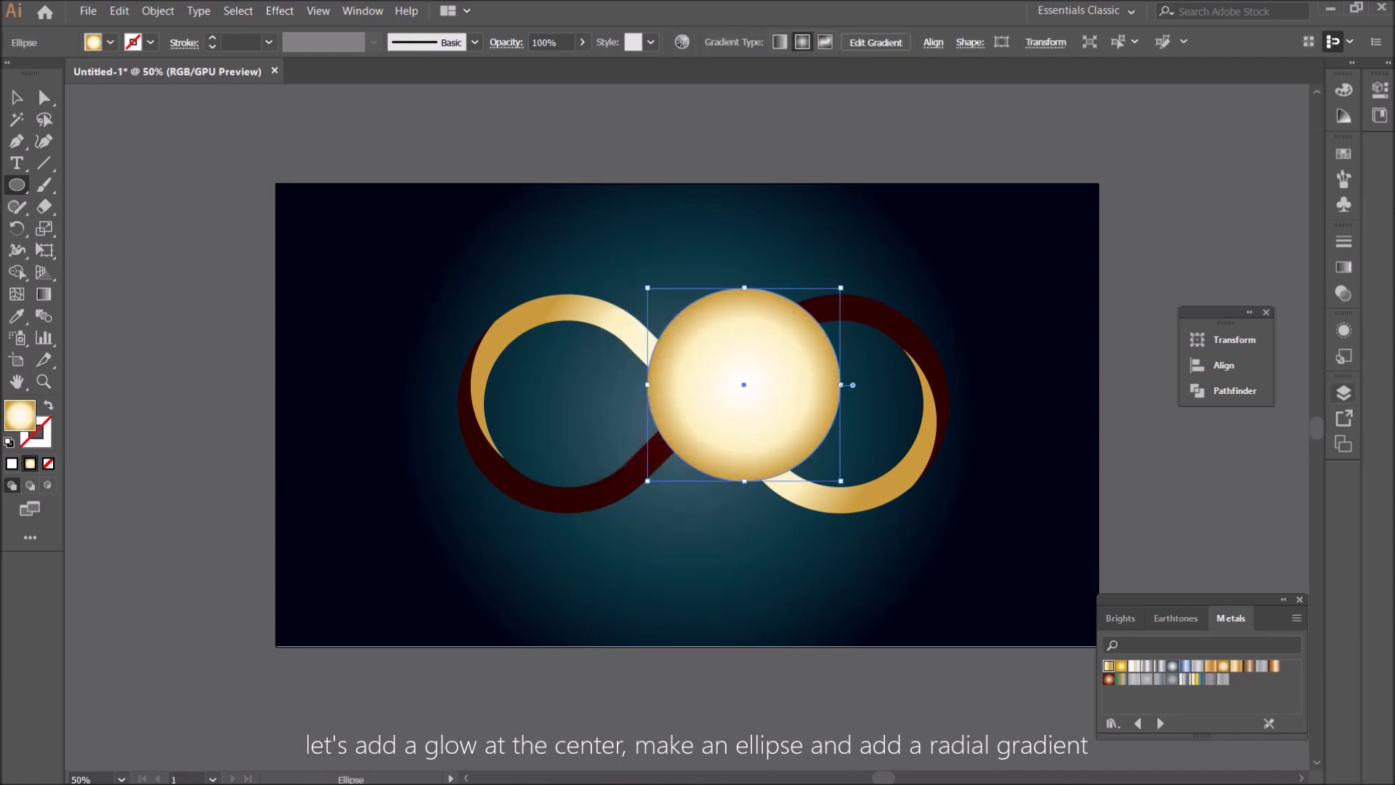
Give the circle a reversed cream gradient whose outer stop is black at 0% opacity
{"action": "left_click", "coordinate": [1343, 267]}
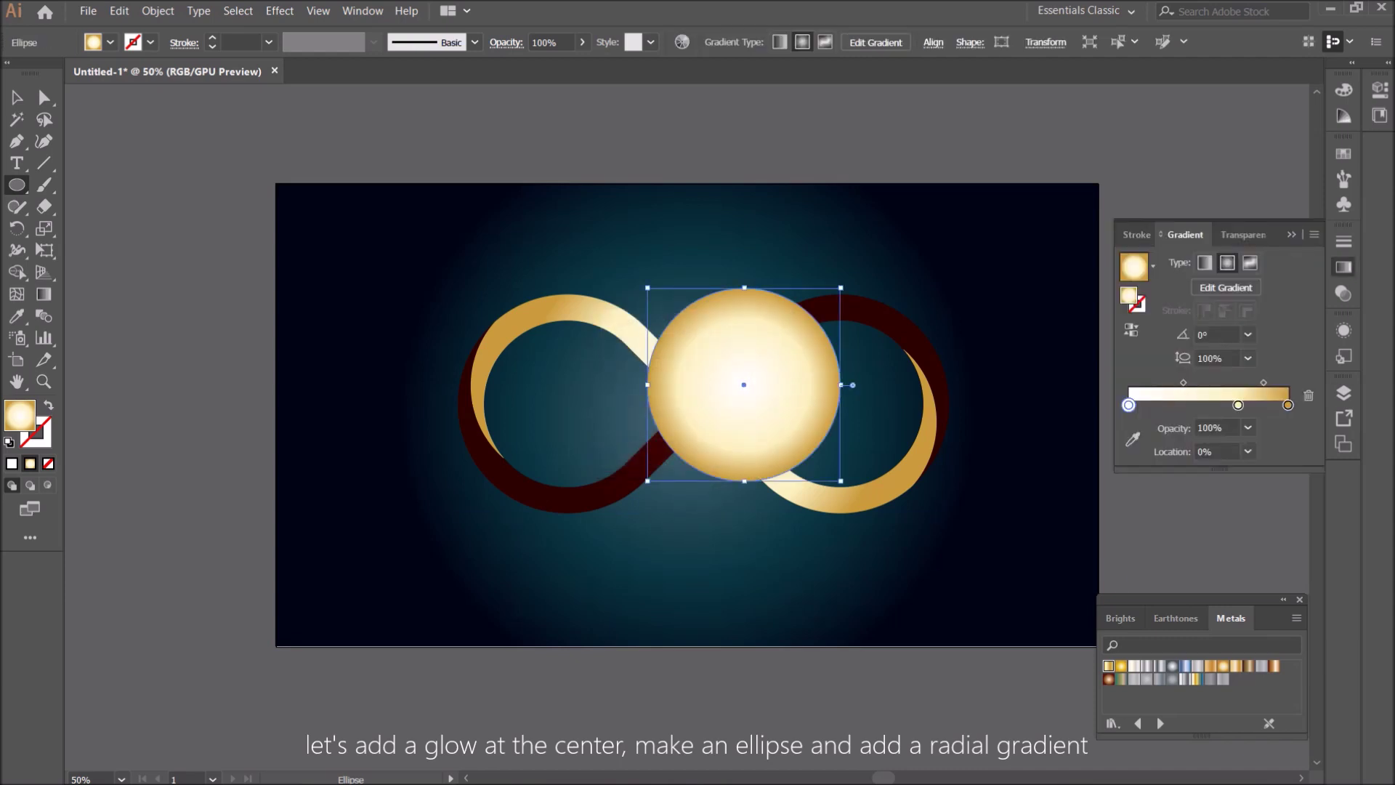
{"action": "mouse_move", "coordinate": [1288, 405]}
{"action": "left_mouse_down"}
{"action": "mouse_move", "coordinate": [1290, 436]}
{"action": "mouse_move", "coordinate": [1286, 405]}
{"action": "left_mouse_up"}
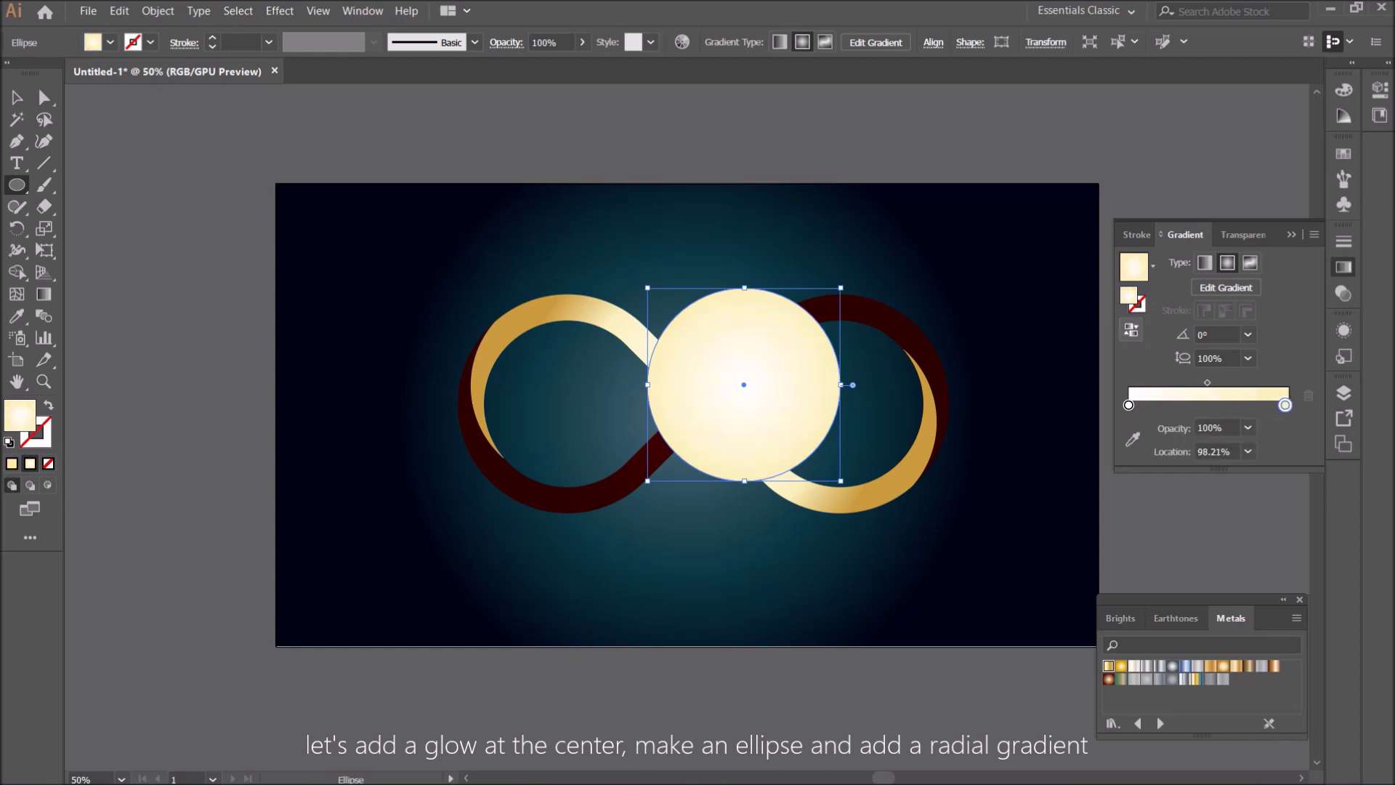
{"action": "left_click", "coordinate": [1131, 330]}
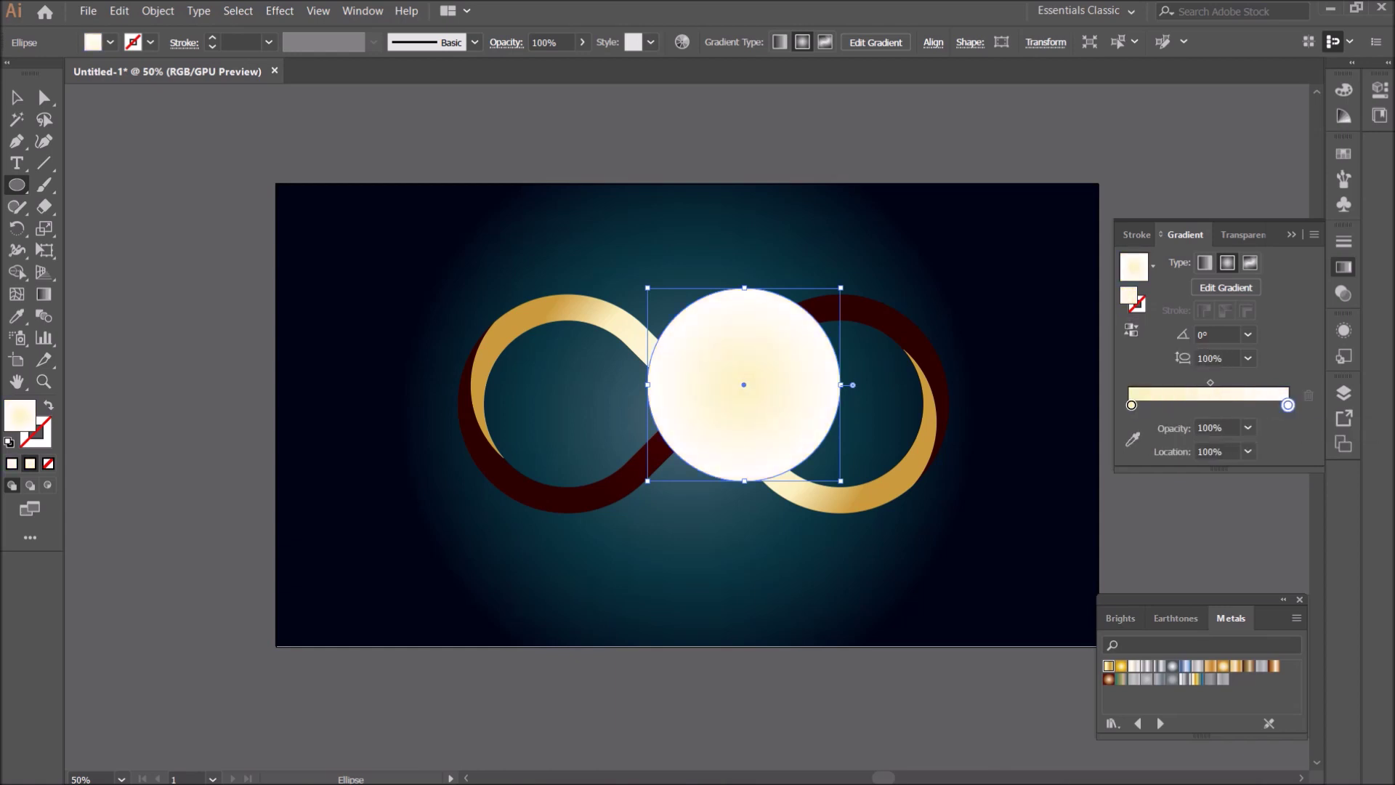
{"action": "double_click", "coordinate": [1287, 405]}
{"action": "left_click", "coordinate": [1160, 441]}
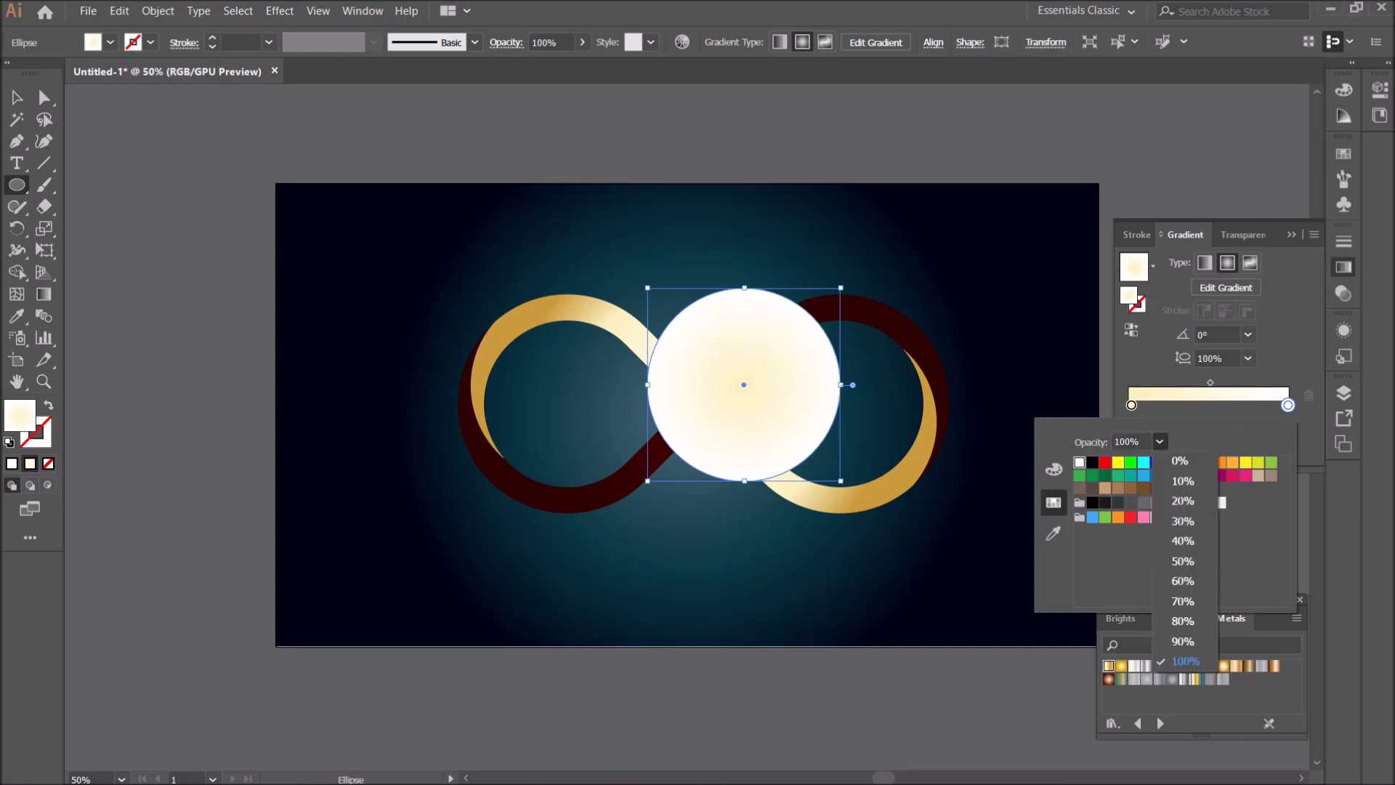
{"action": "left_click", "coordinate": [1174, 464]}
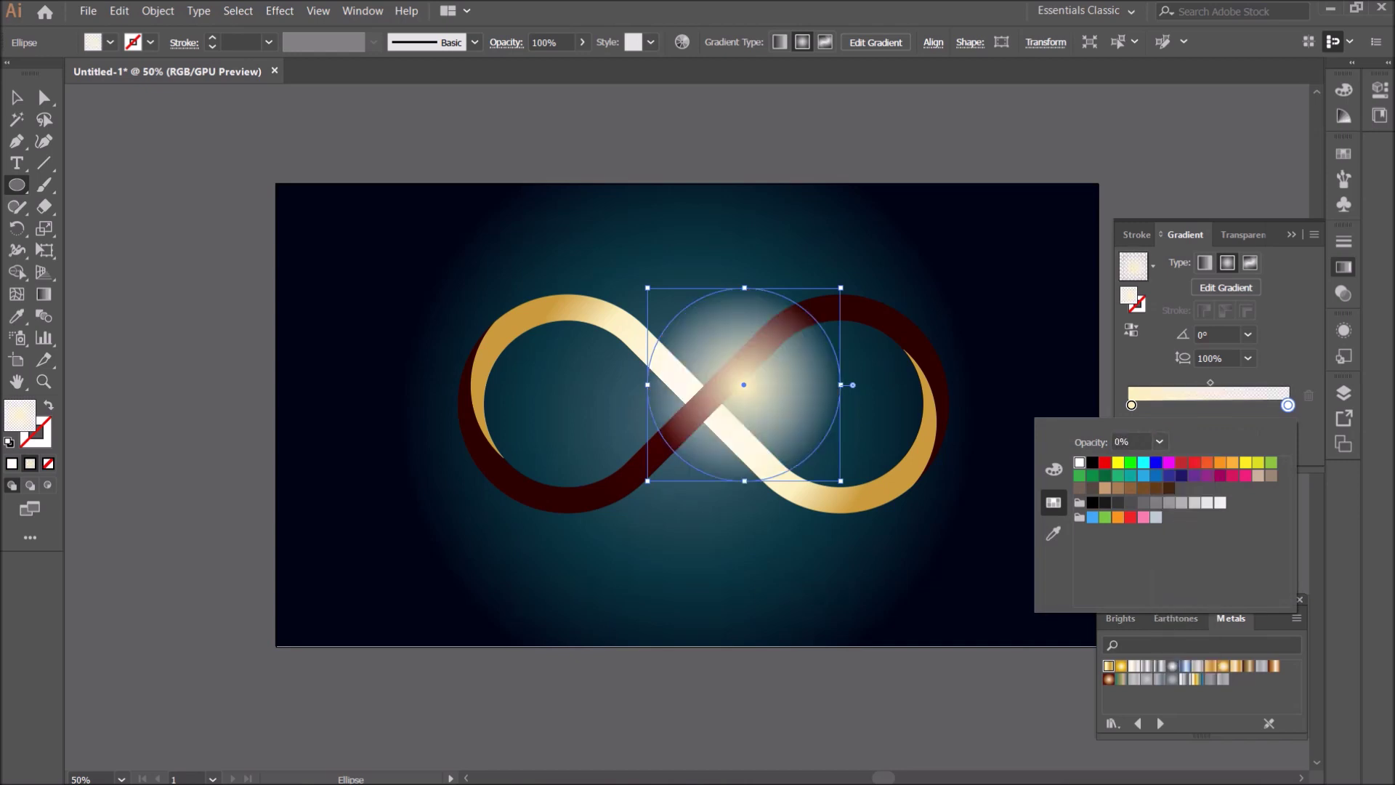
{"action": "left_click", "coordinate": [1092, 462]}
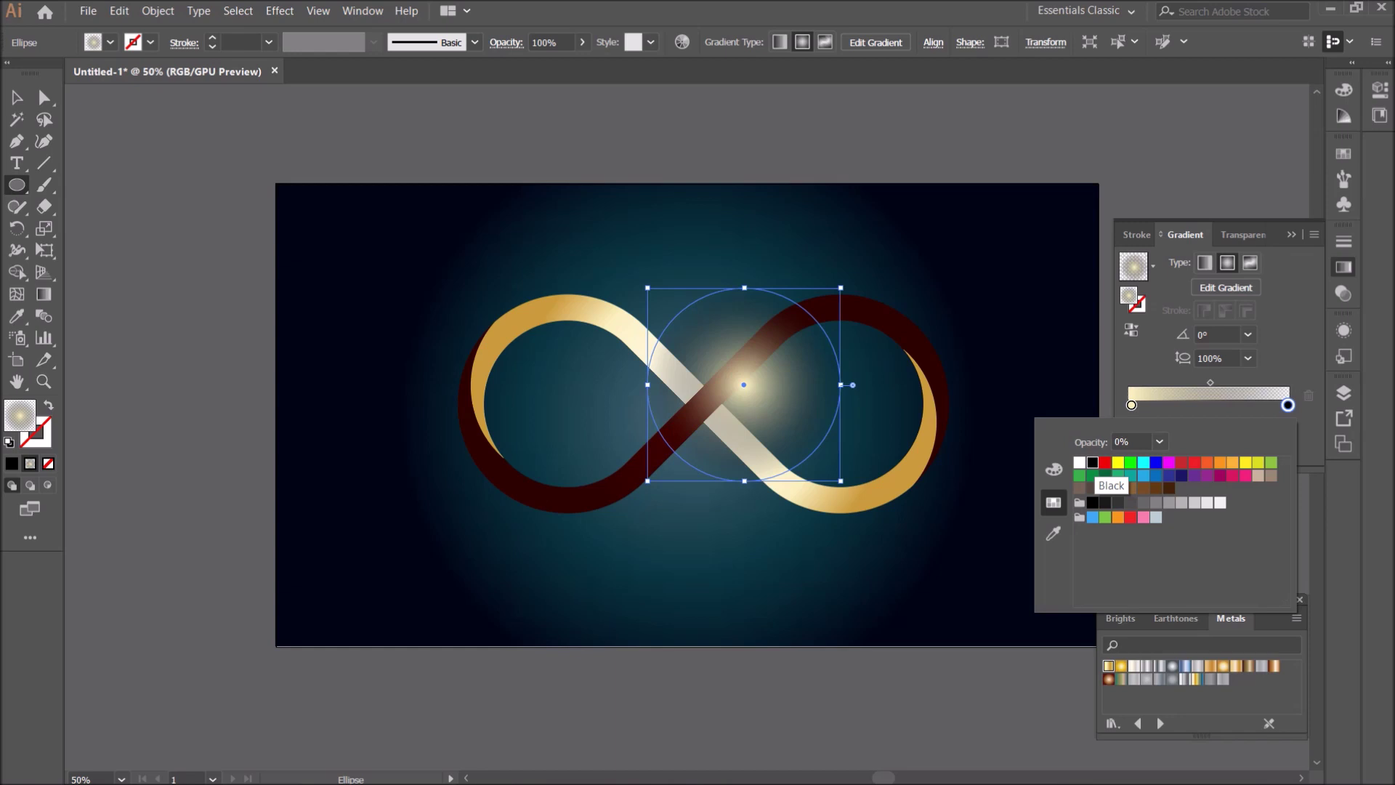
{"action": "key", "text": "Escape"}
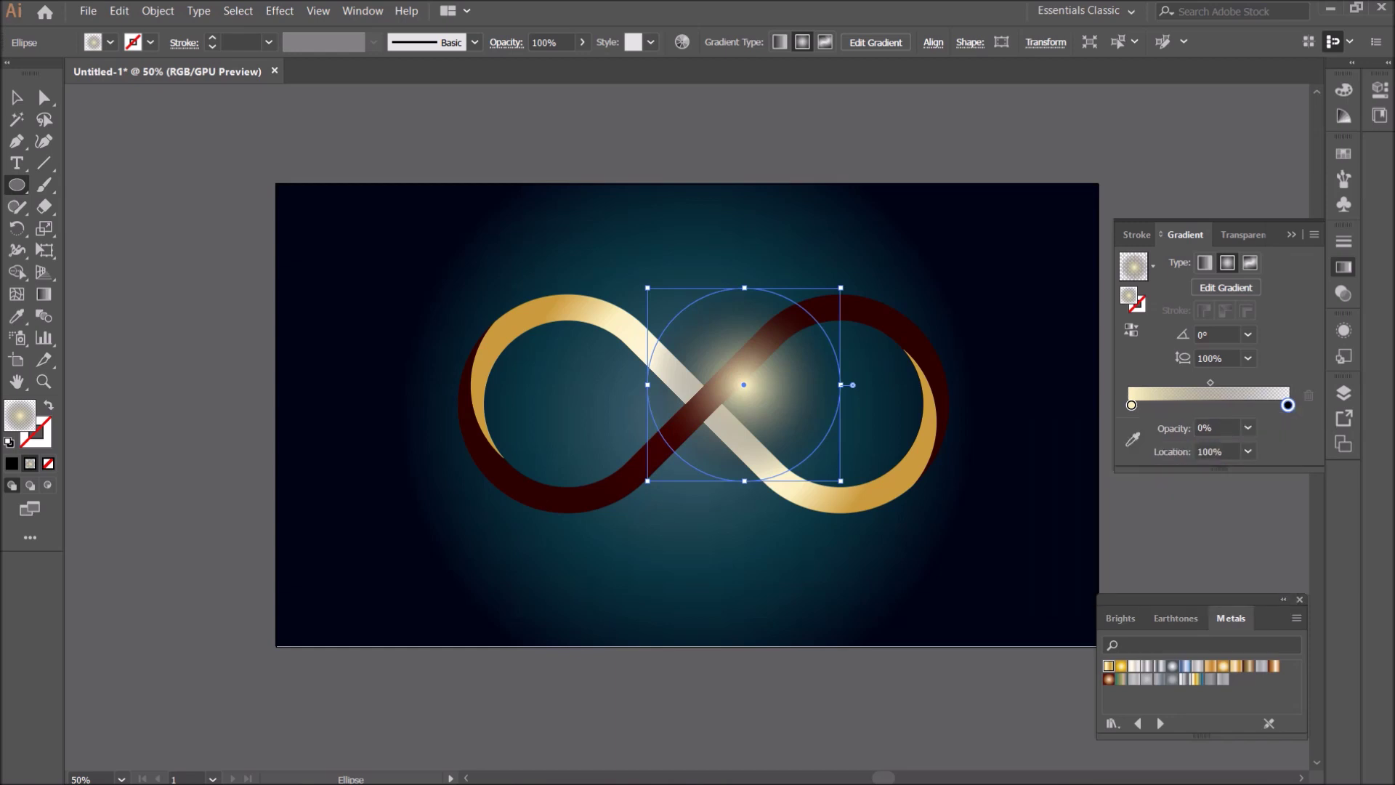
{"action": "key", "text": "v"}
{"action": "key", "text": "ctrl+shift+a"}
Centre and enlarge the glow circle, widen its bright centre, and send it to the back
{"action": "left_click_drag", "start_coordinate": [745, 384], "coordinate": [703, 406]}
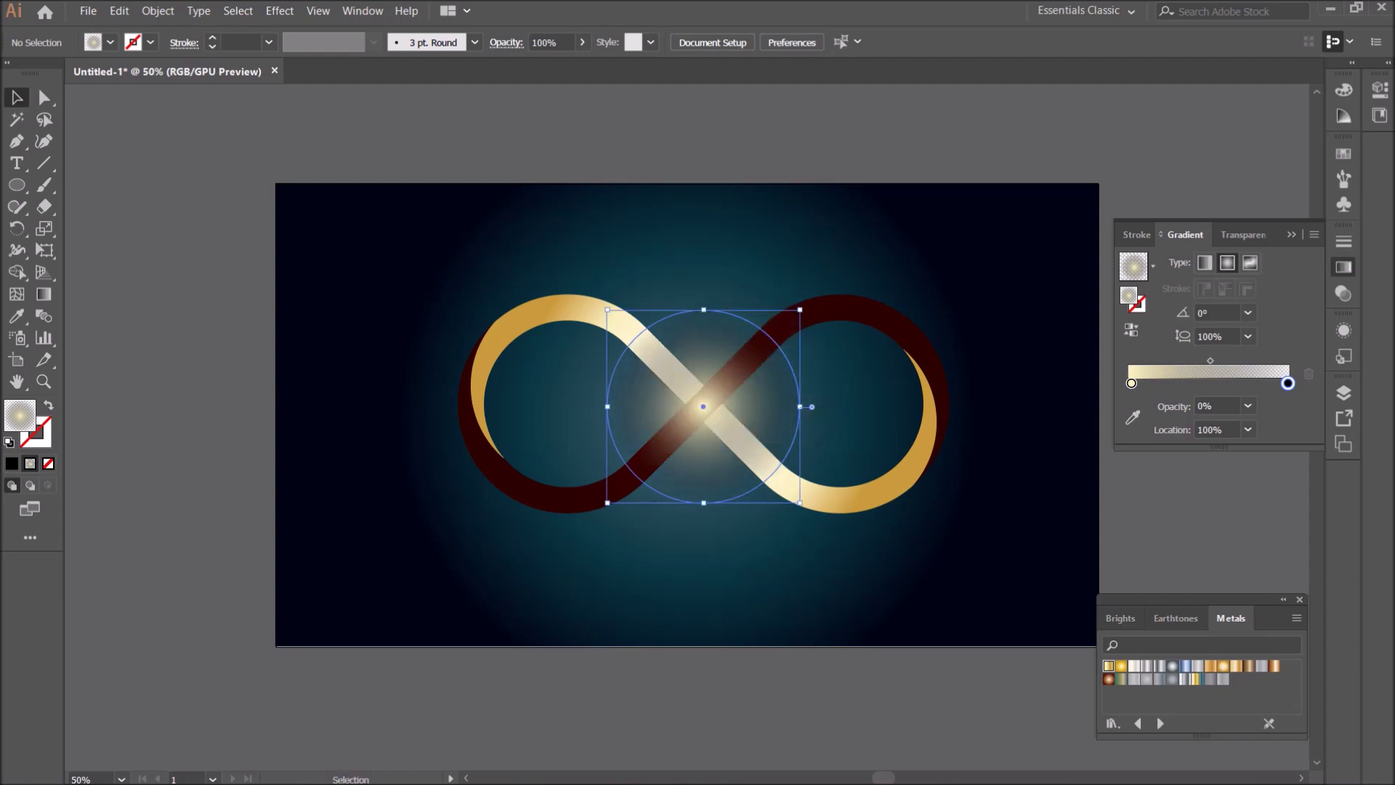
{"action": "left_click_drag", "start_coordinate": [799, 310], "coordinate": [857, 254]}
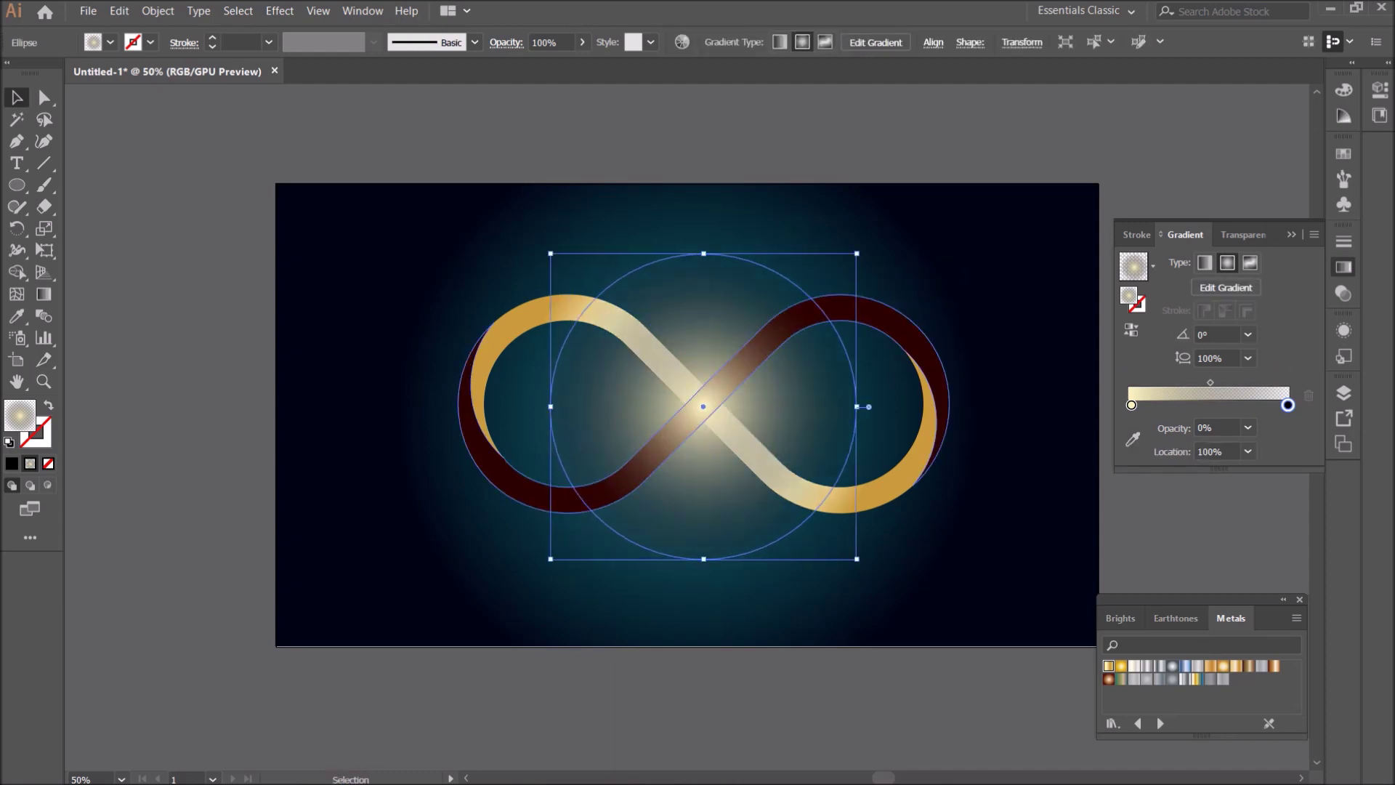
{"action": "mouse_move", "coordinate": [1210, 382]}
{"action": "left_mouse_down"}
{"action": "mouse_move", "coordinate": [1230, 382]}
{"action": "mouse_move", "coordinate": [1183, 382]}
{"action": "left_mouse_up"}
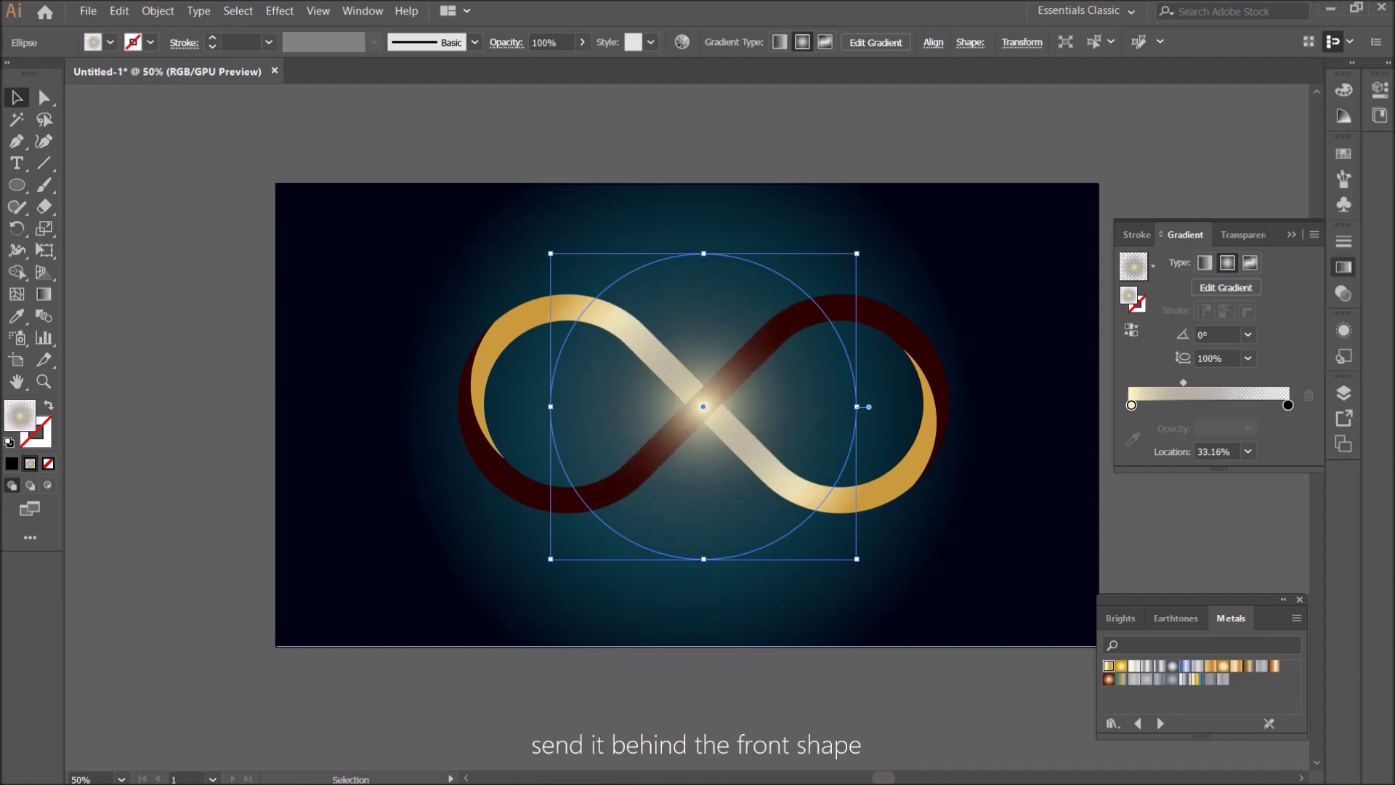
{"action": "right_click", "coordinate": [705, 407]}
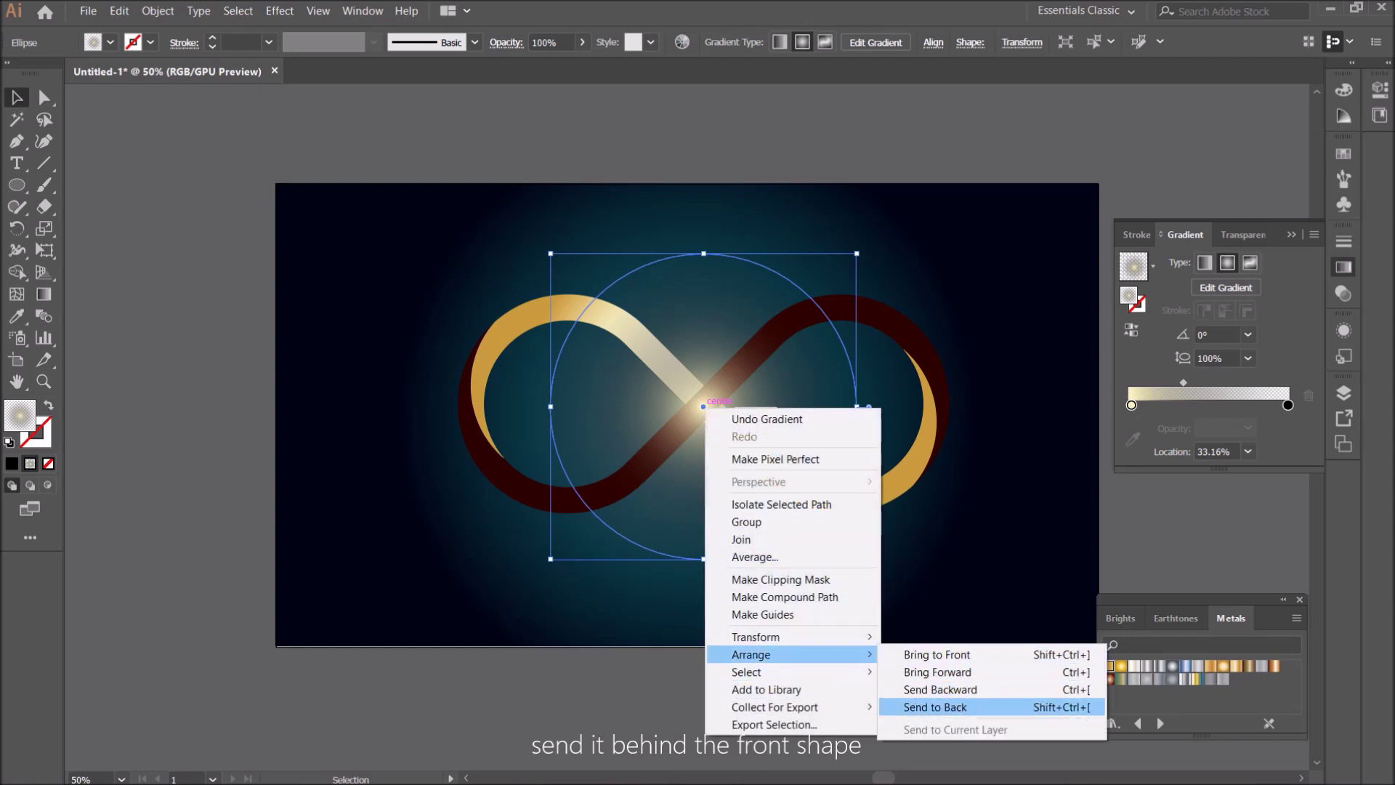
{"action": "left_click", "coordinate": [935, 707]}
{"action": "key", "text": "ctrl"}
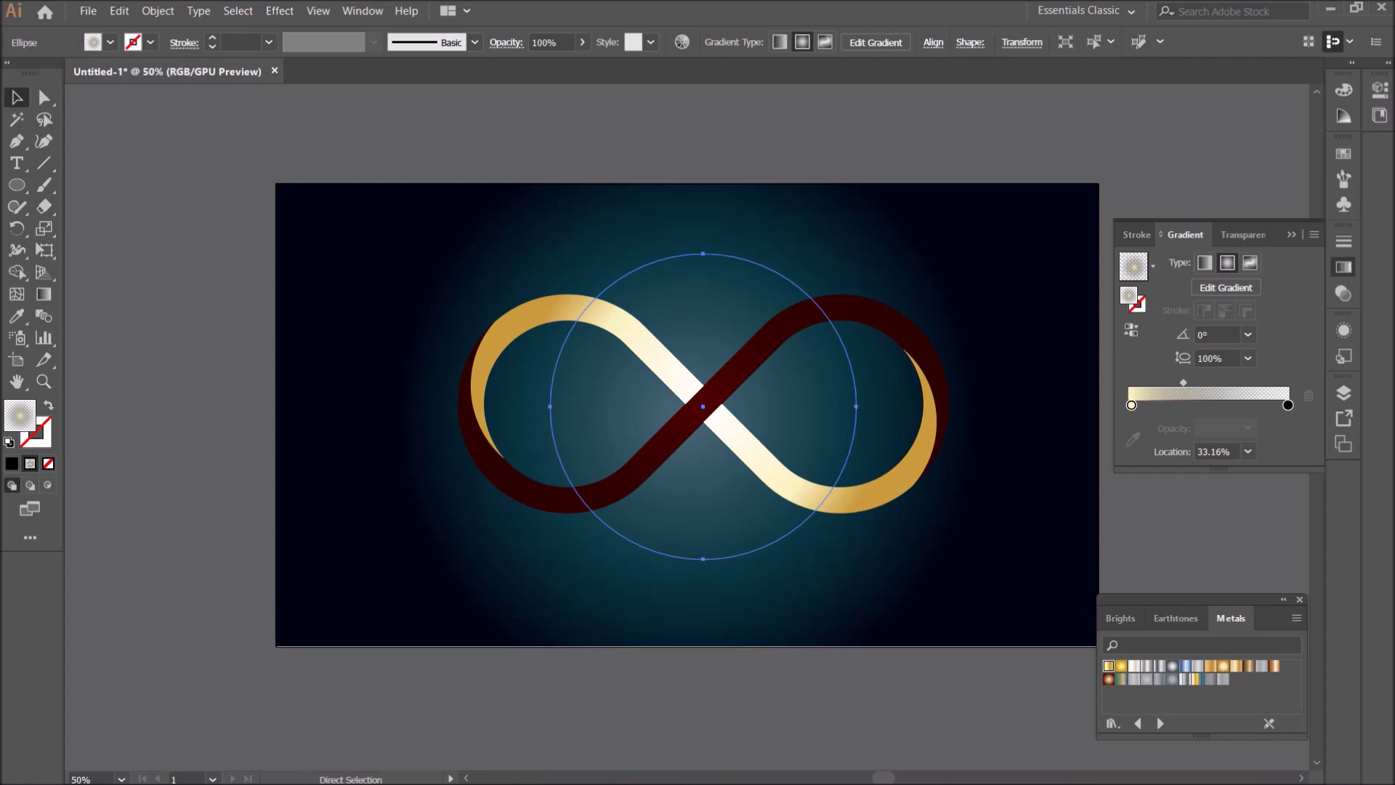
Bring the infinity ring in front of the glow, then reselect the glow to resize it
{"action": "key", "text": "ctrl+shift+a"}
{"action": "left_click", "coordinate": [828, 304]}
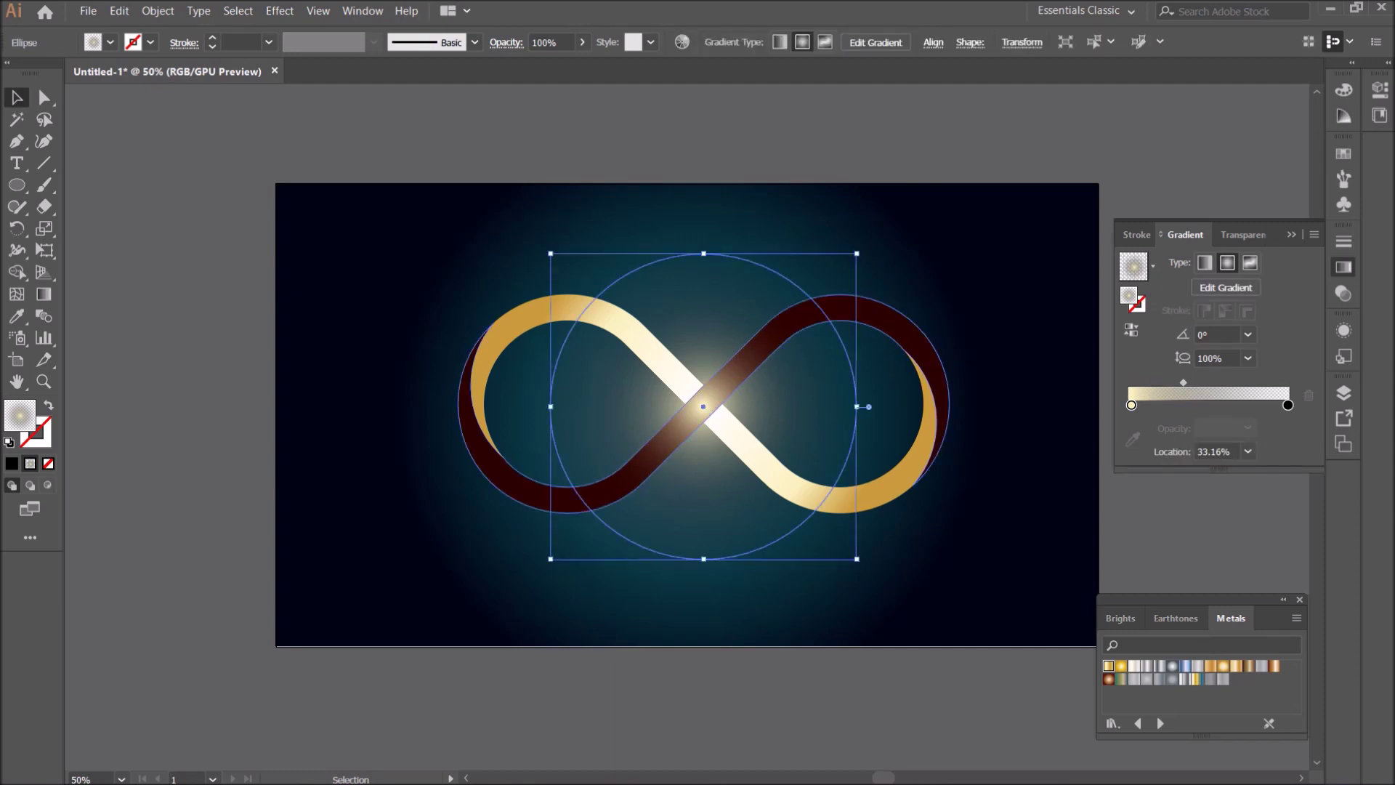
{"action": "left_click", "coordinate": [872, 305]}
{"action": "right_click", "coordinate": [902, 317]}
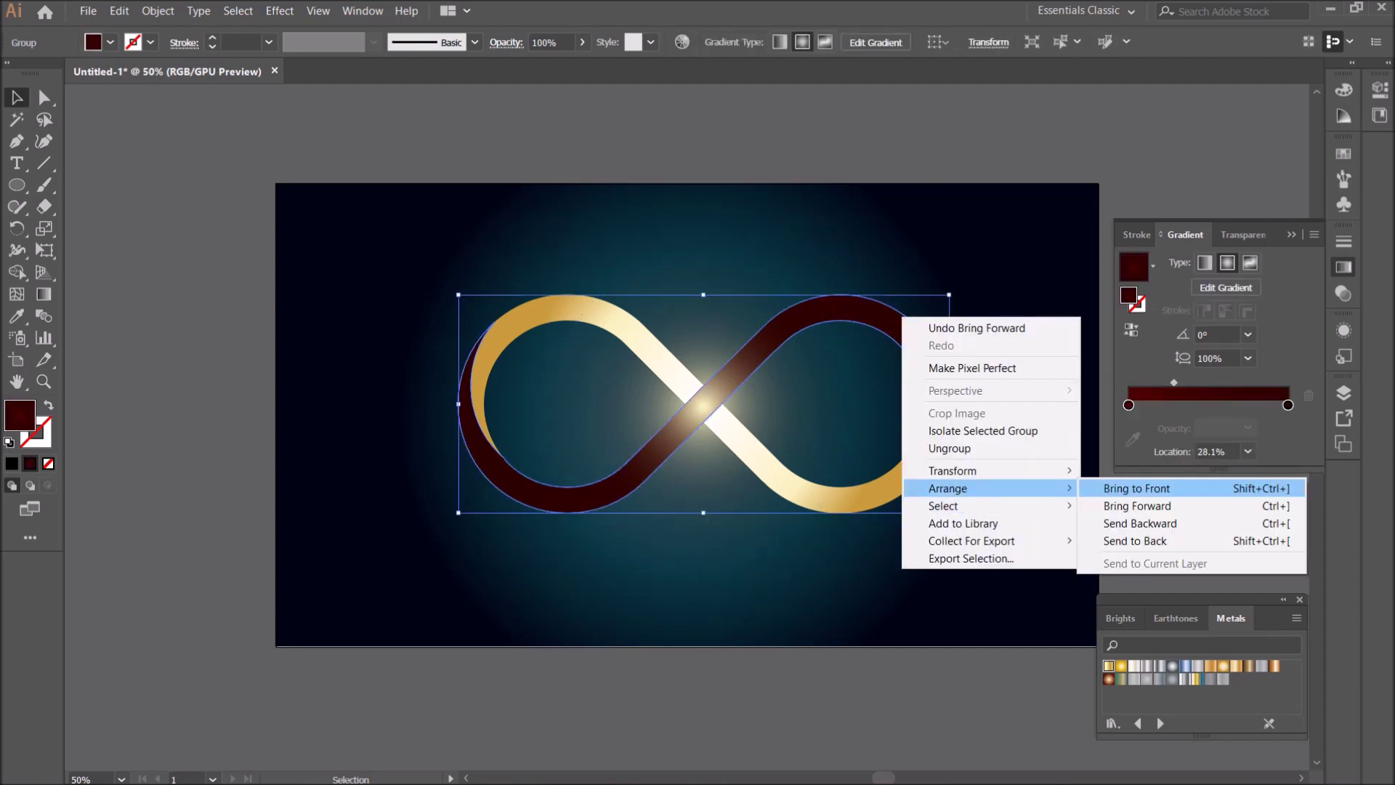
{"action": "left_click", "coordinate": [1138, 488]}
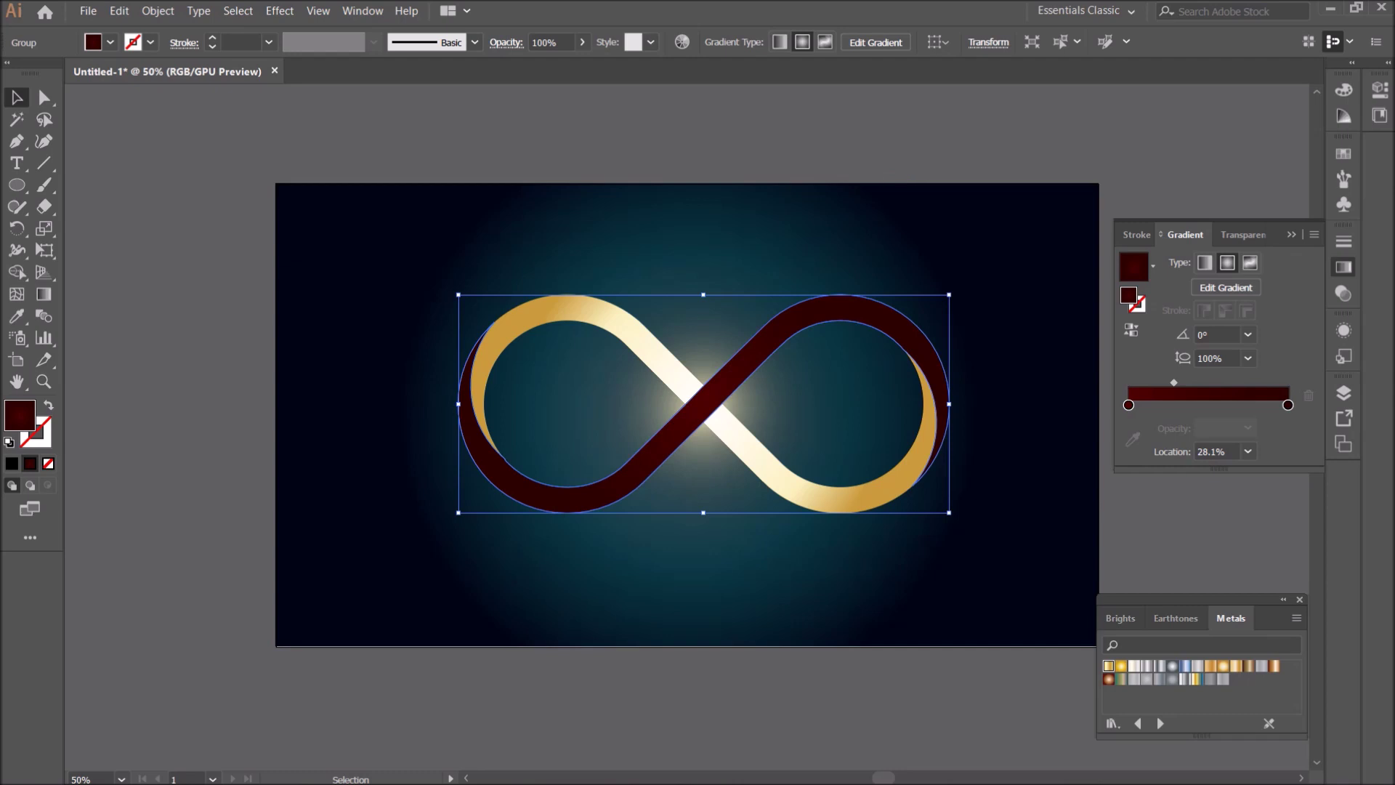
{"action": "key", "text": "ctrl+shift+a"}
{"action": "left_click", "coordinate": [817, 294]}
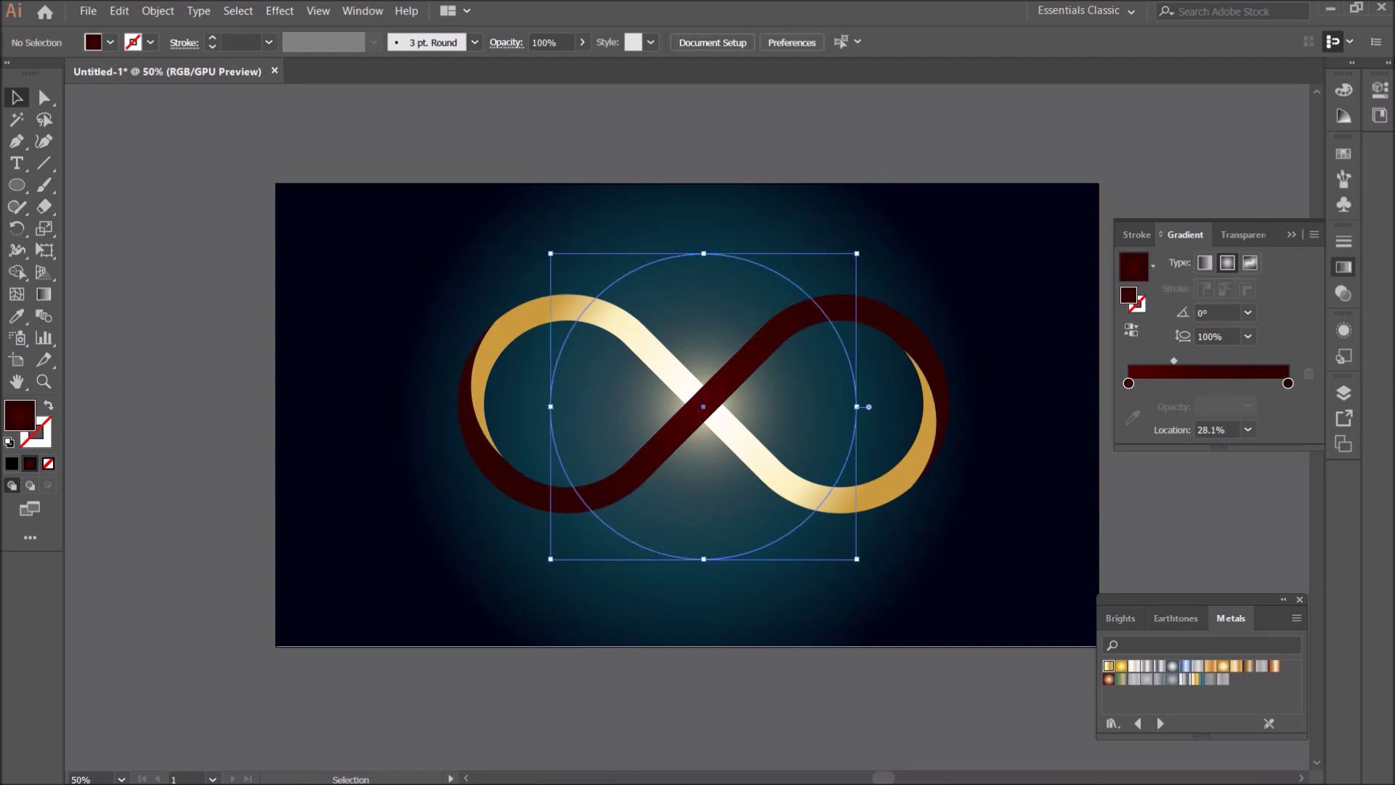
{"action": "left_click_drag", "start_coordinate": [855, 254], "coordinate": [856, 254]}
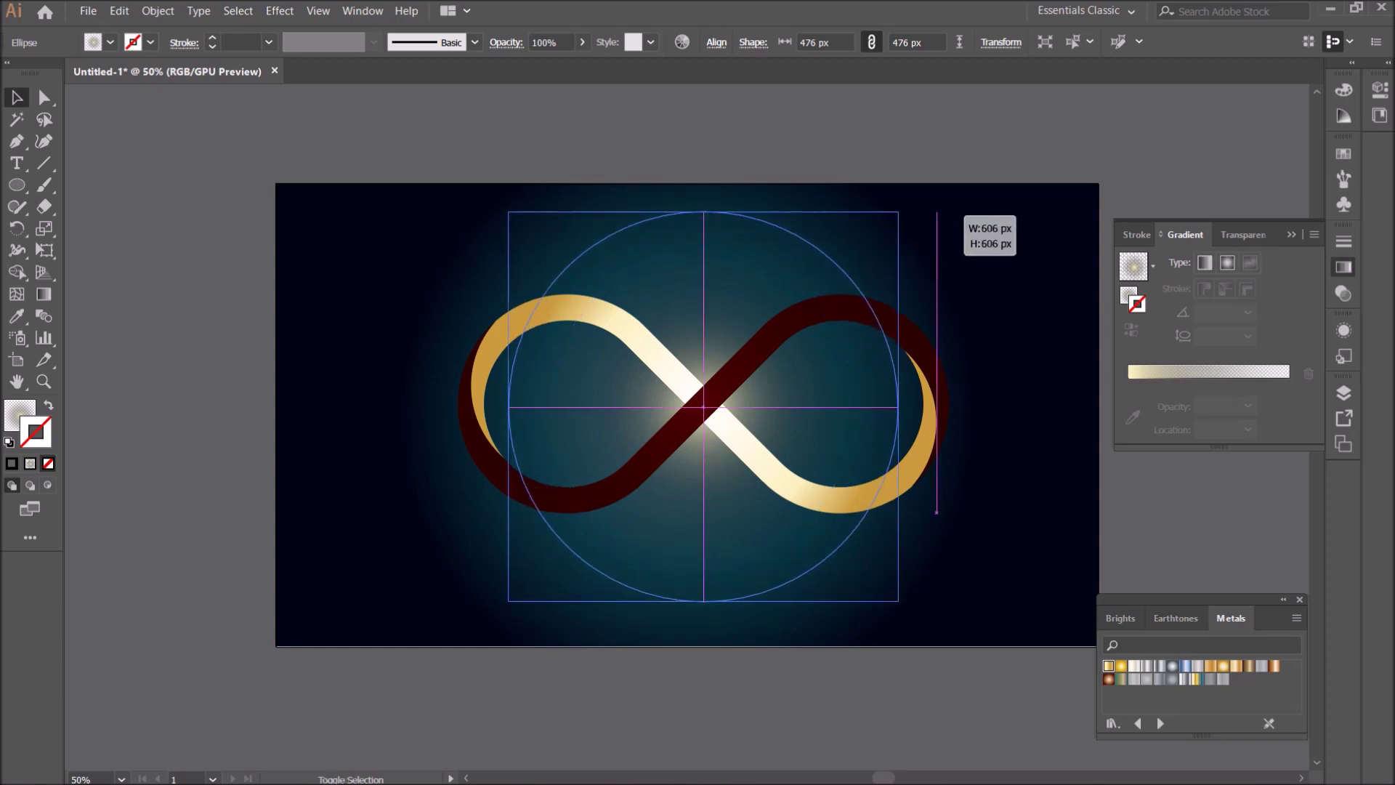
Enlarge the glow circle further behind the infinity ring
{"action": "left_click_drag", "start_coordinate": [857, 253], "coordinate": [934, 175]}
{"action": "key", "text": "ctrl+h"}
{"action": "key", "text": "ctrl+shift+a"}
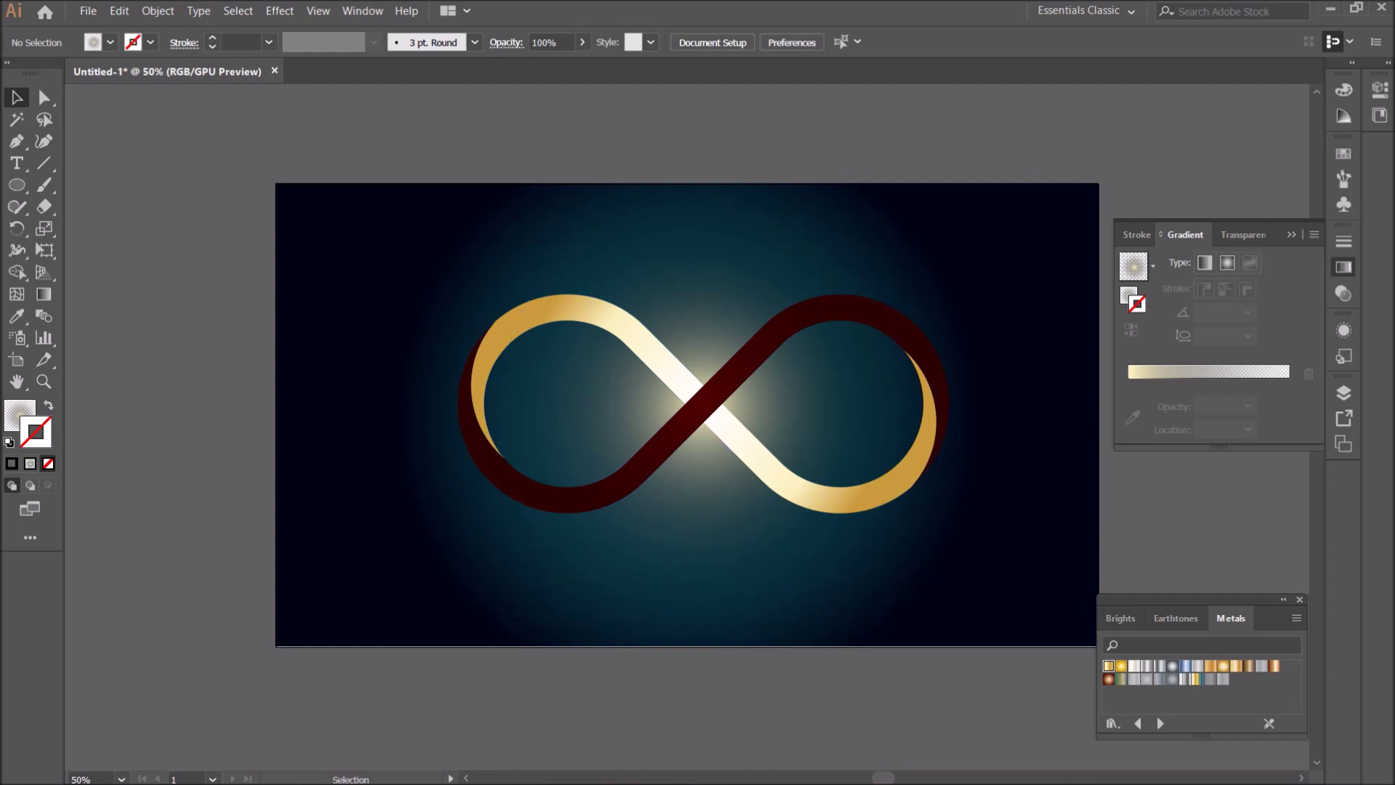
{"action": "left_click", "coordinate": [704, 566]}
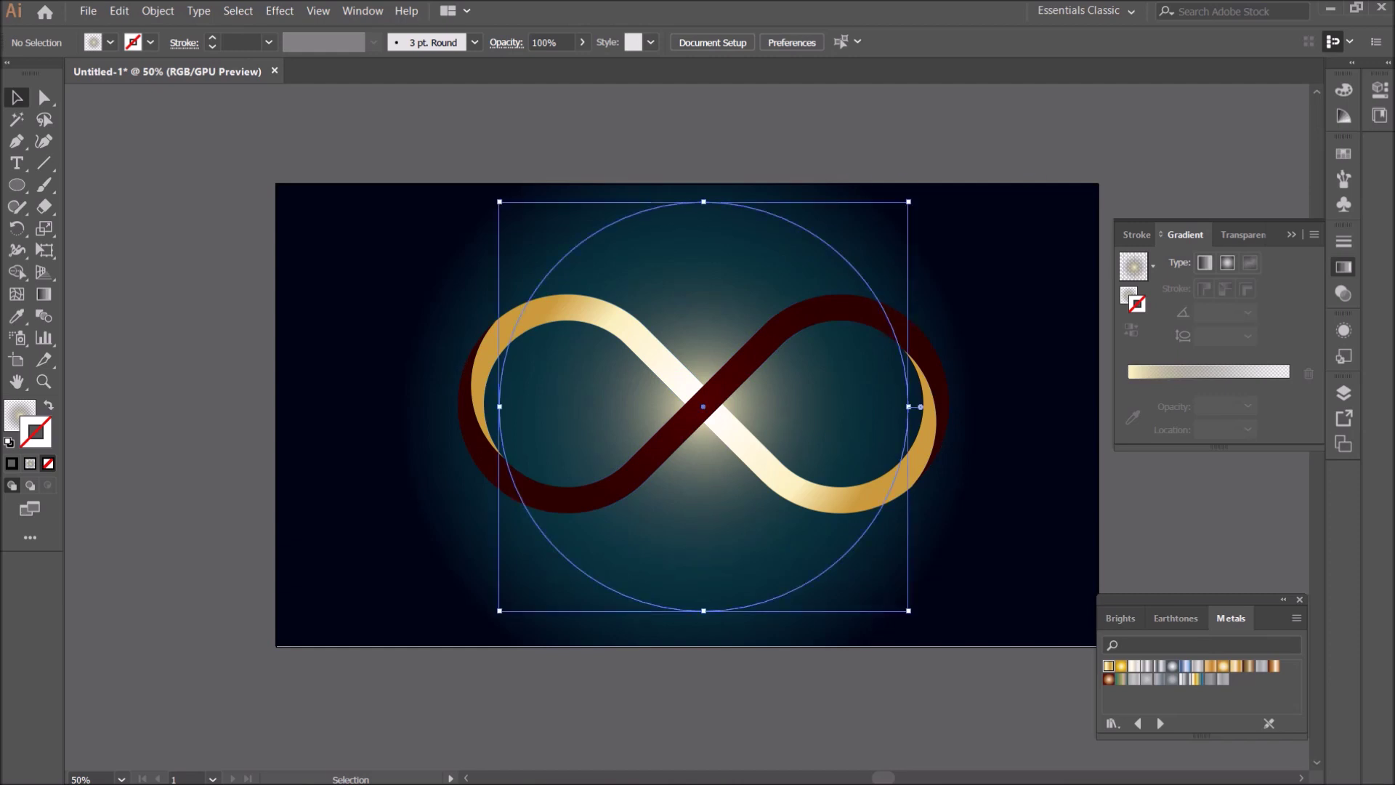
{"action": "left_click_drag", "start_coordinate": [934, 194], "coordinate": [975, 136]}
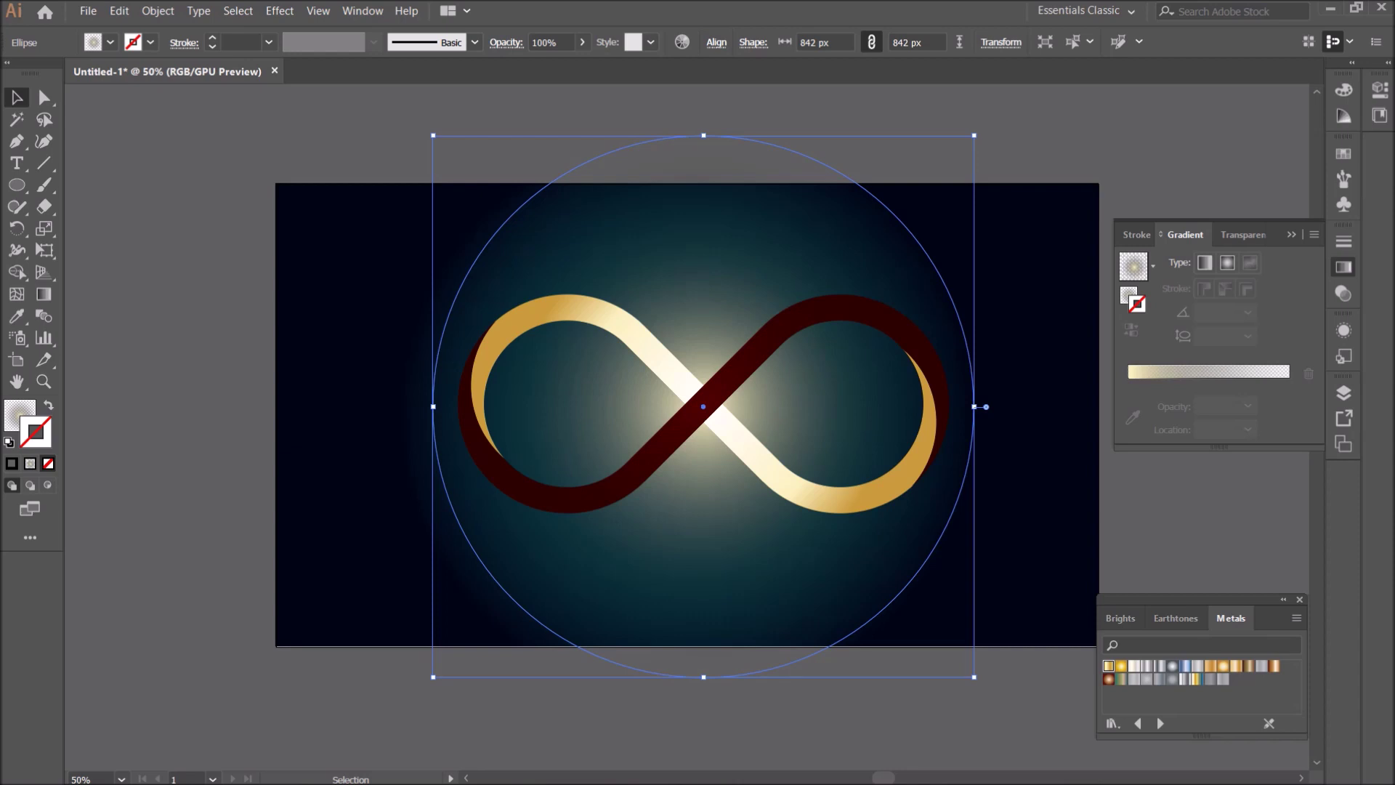
{"action": "key", "text": "ctrl+shift+a"}
{"action": "key", "text": "ctrl+z"}
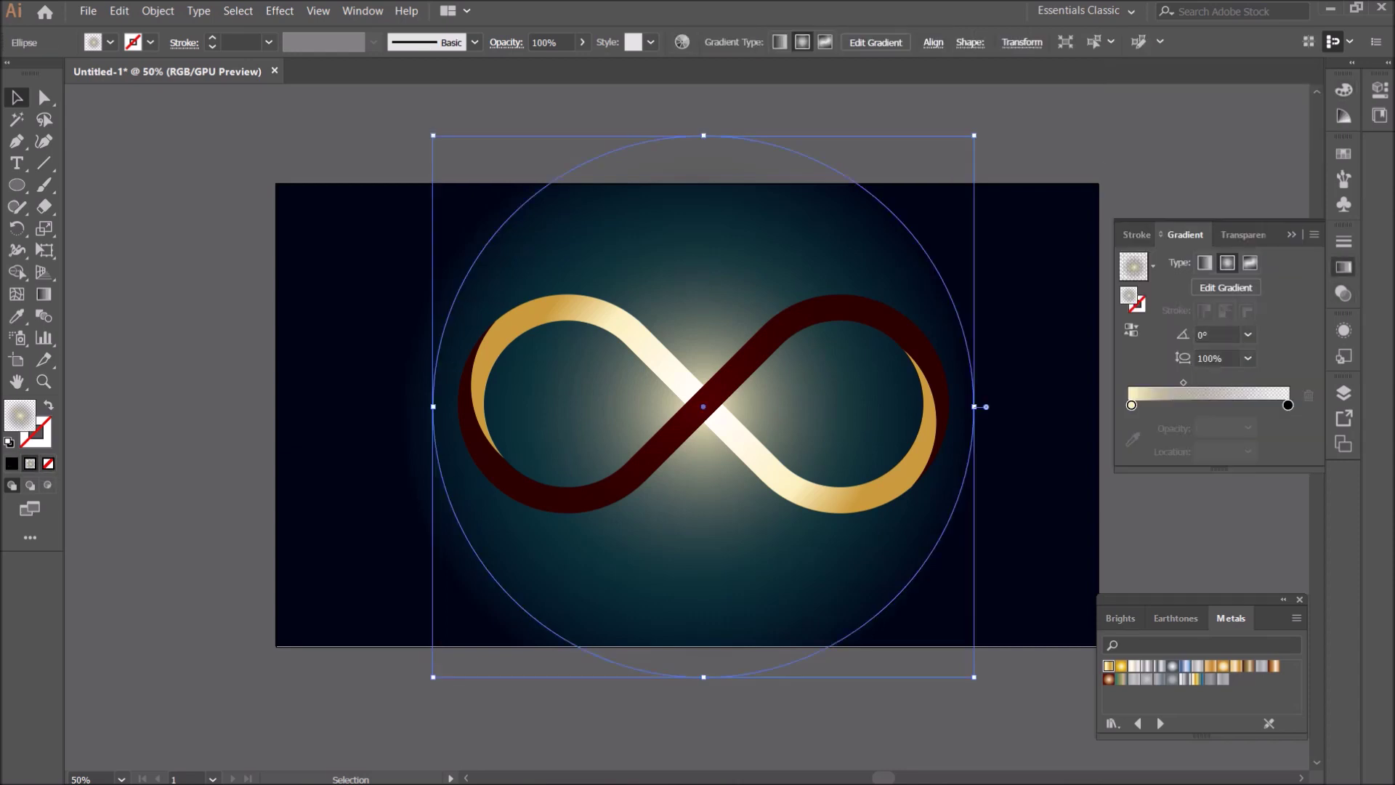
Set the glow gradient's midpoint to about 49% location
{"action": "left_click", "coordinate": [1132, 329]}
{"action": "left_click_drag", "start_coordinate": [1183, 382], "coordinate": [1210, 381]}
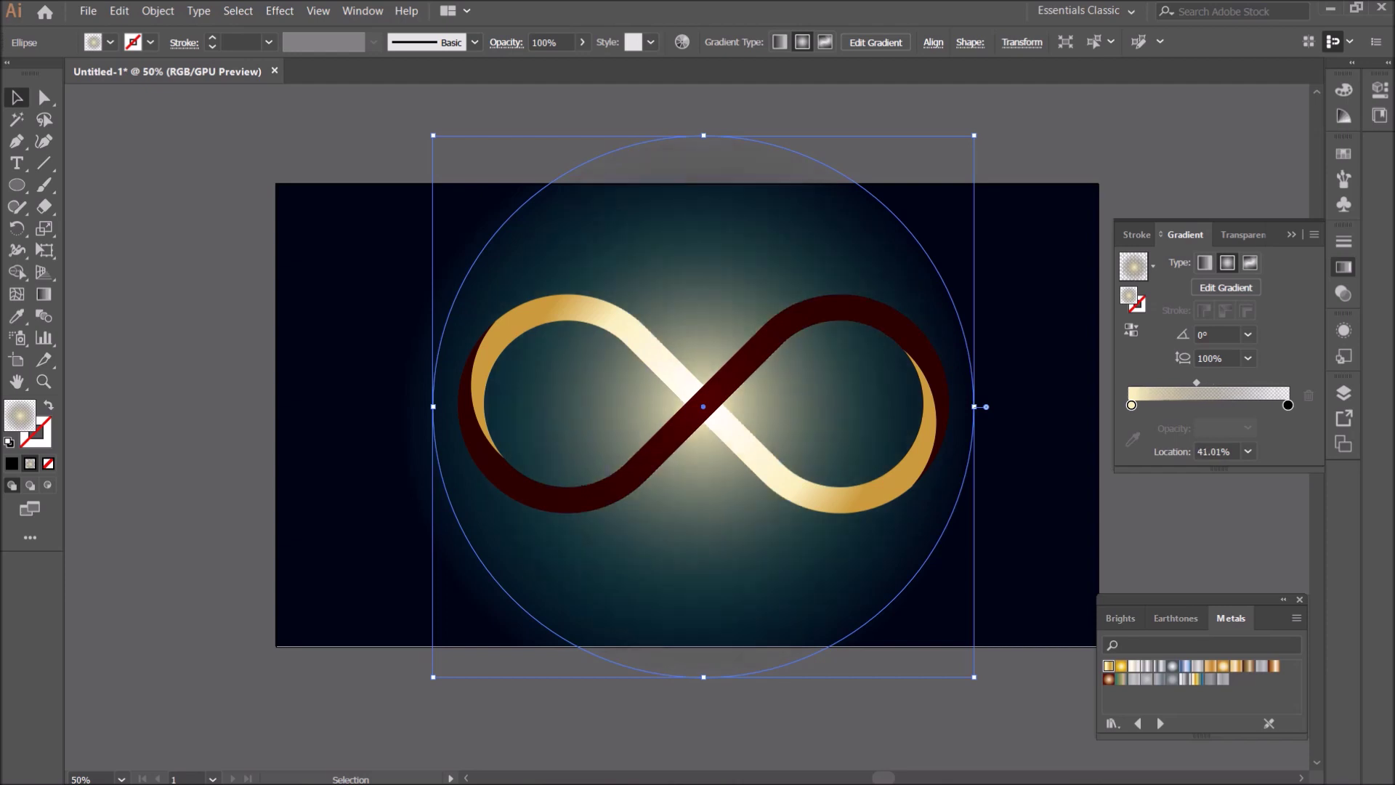
{"action": "left_click_drag", "start_coordinate": [1211, 381], "coordinate": [1207, 382]}
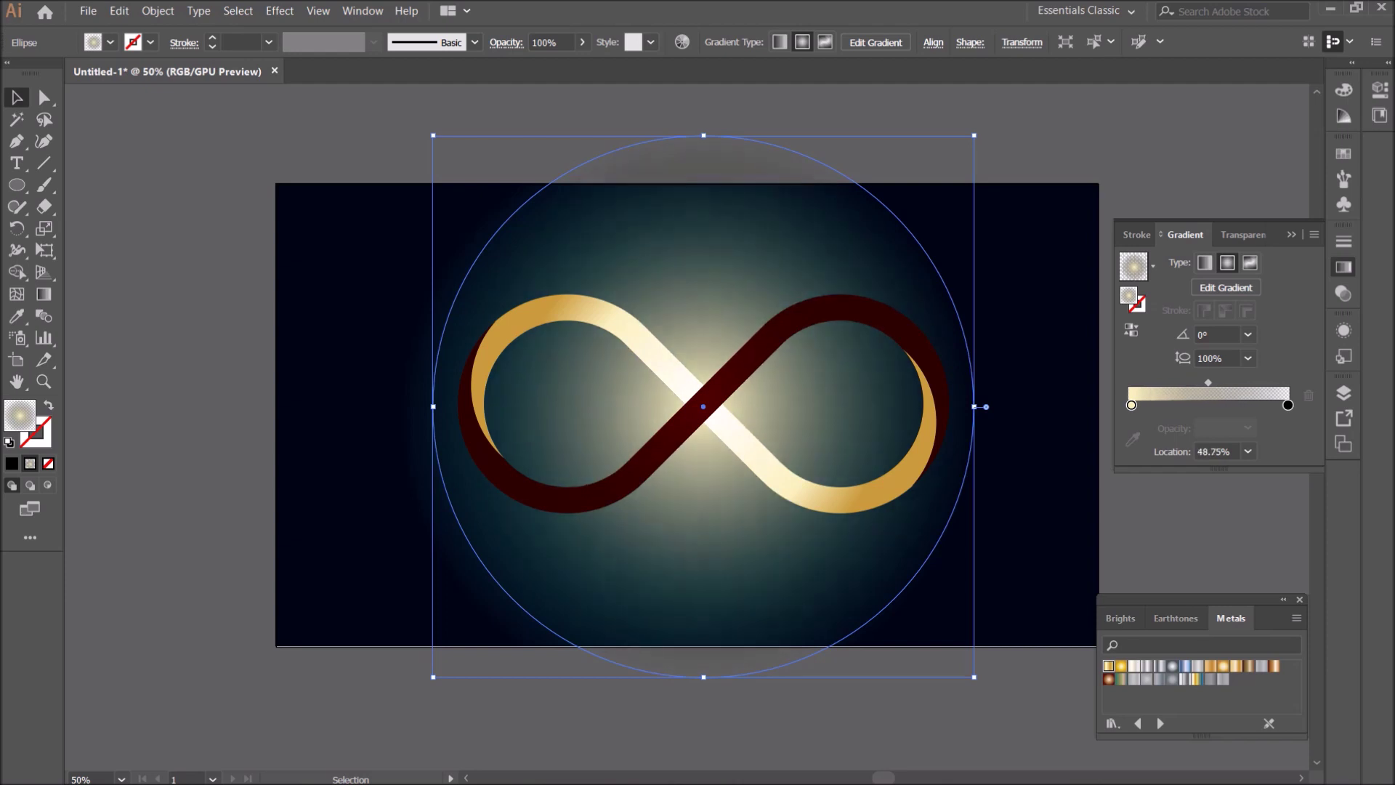
{"action": "key", "text": "ctrl+shift+a"}
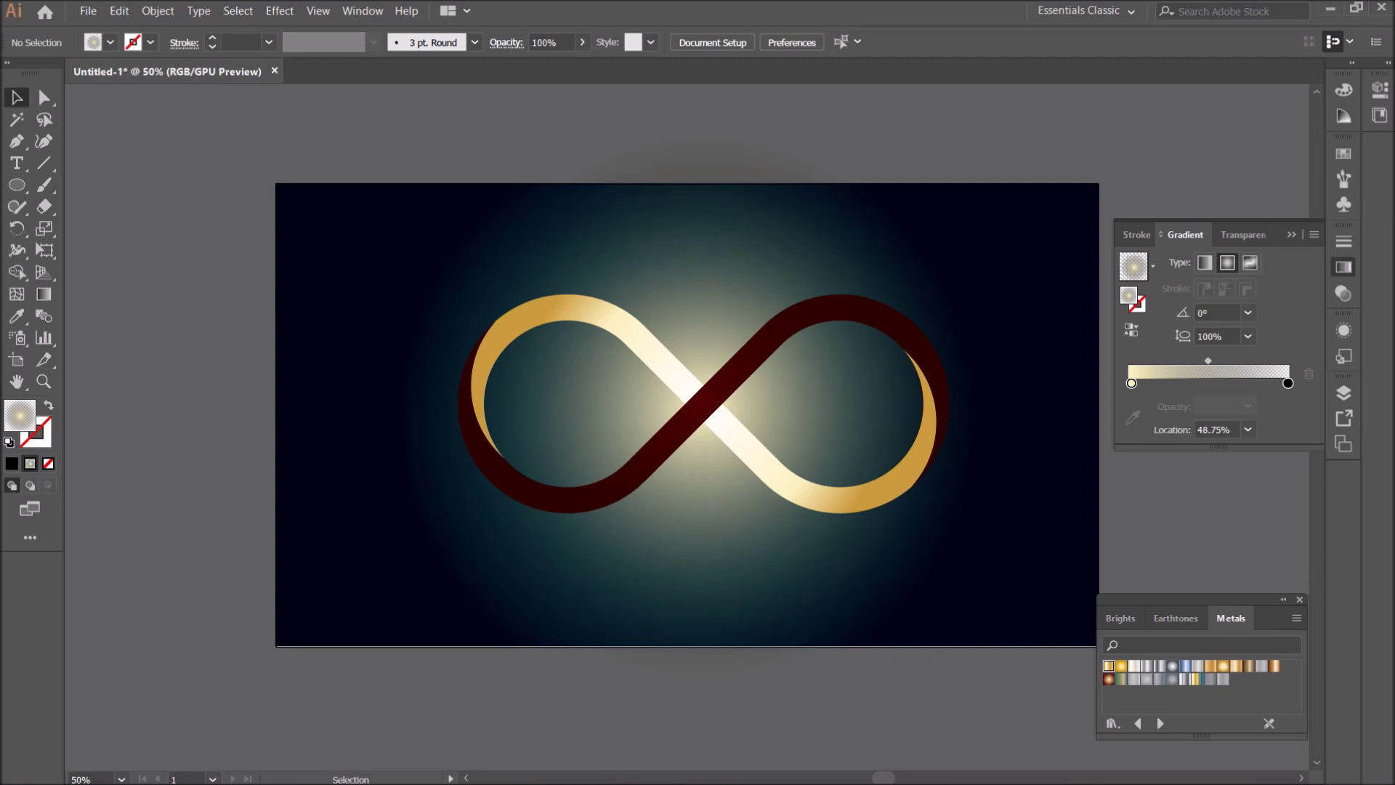
Close the Gradient and Metals panels and unlock all objects
{"action": "key", "text": "ctrl+F9"}
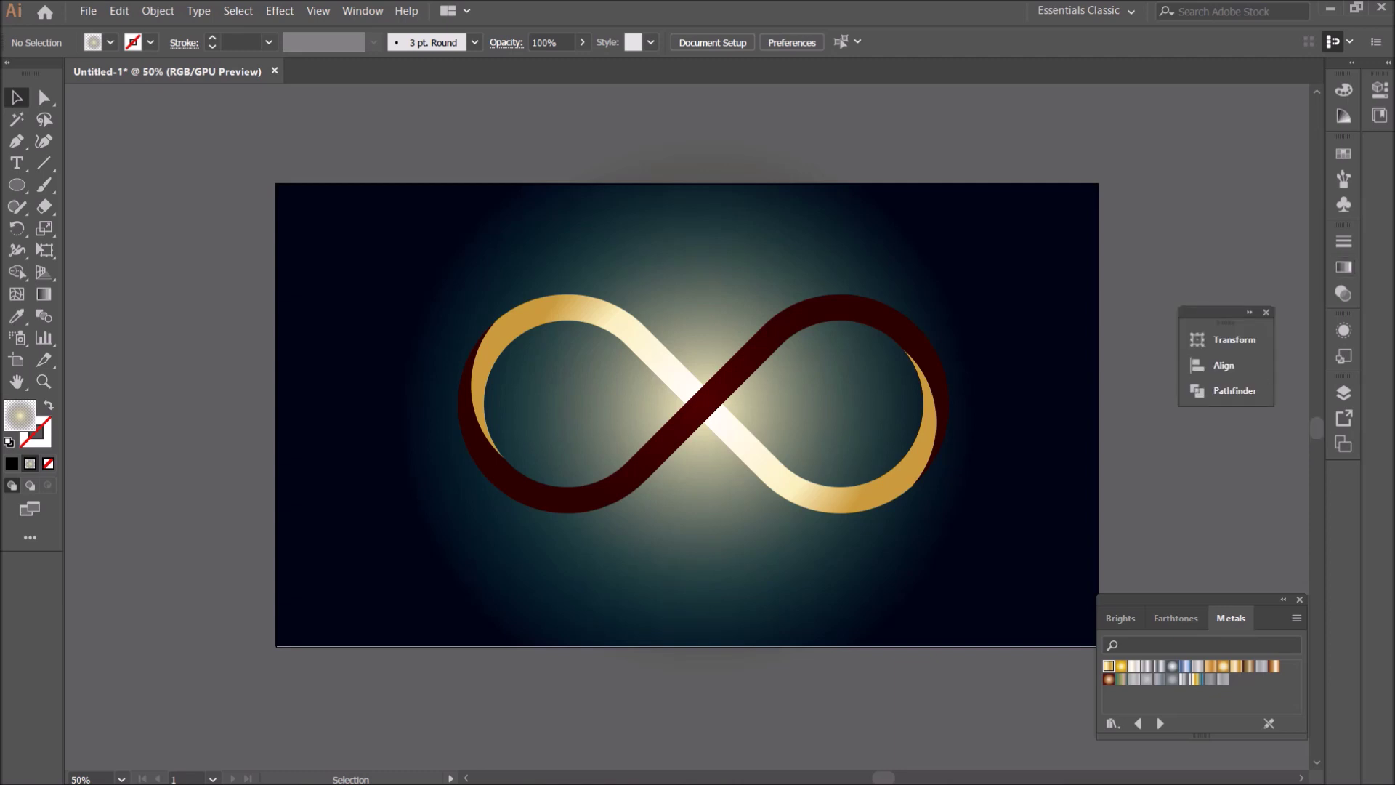
{"action": "left_click", "coordinate": [1300, 599]}
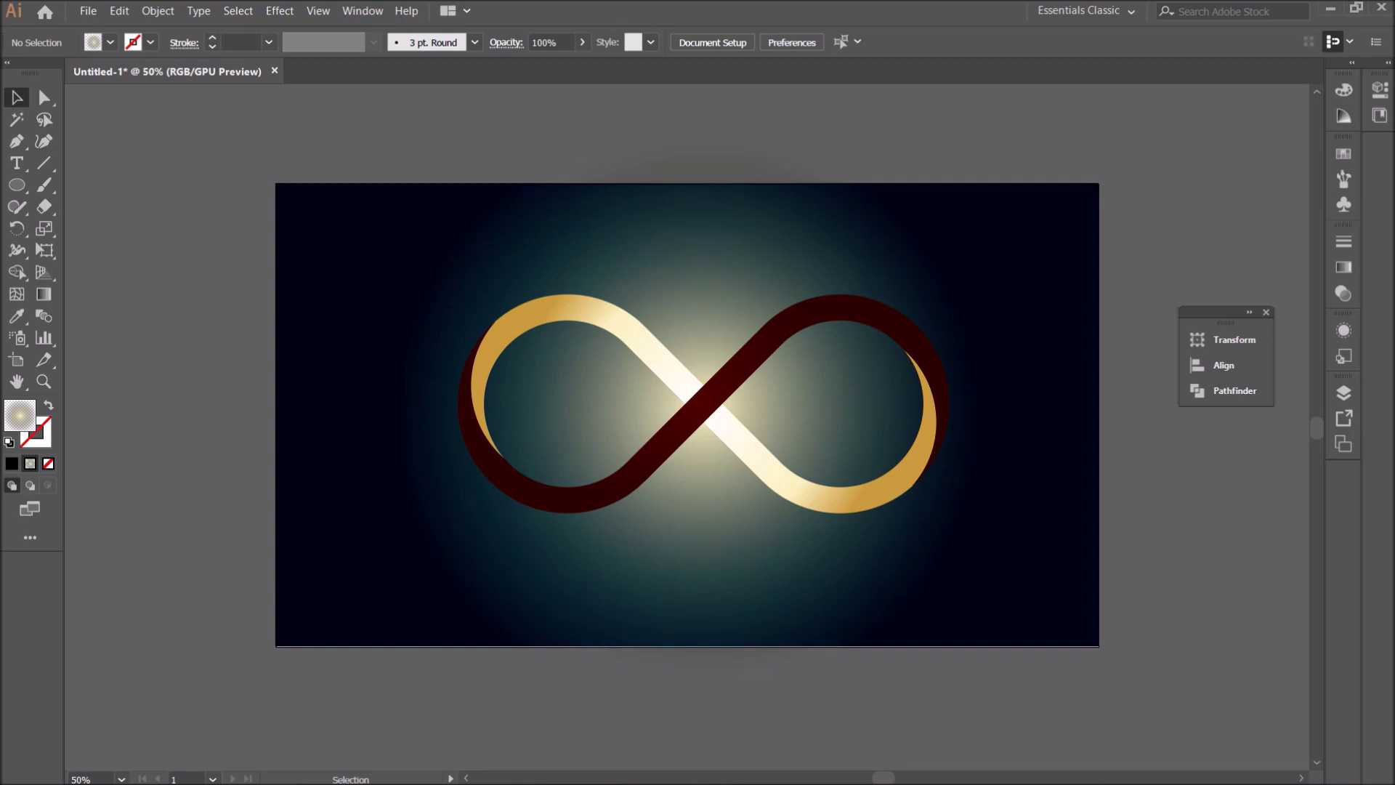
{"action": "left_click", "coordinate": [157, 11]}
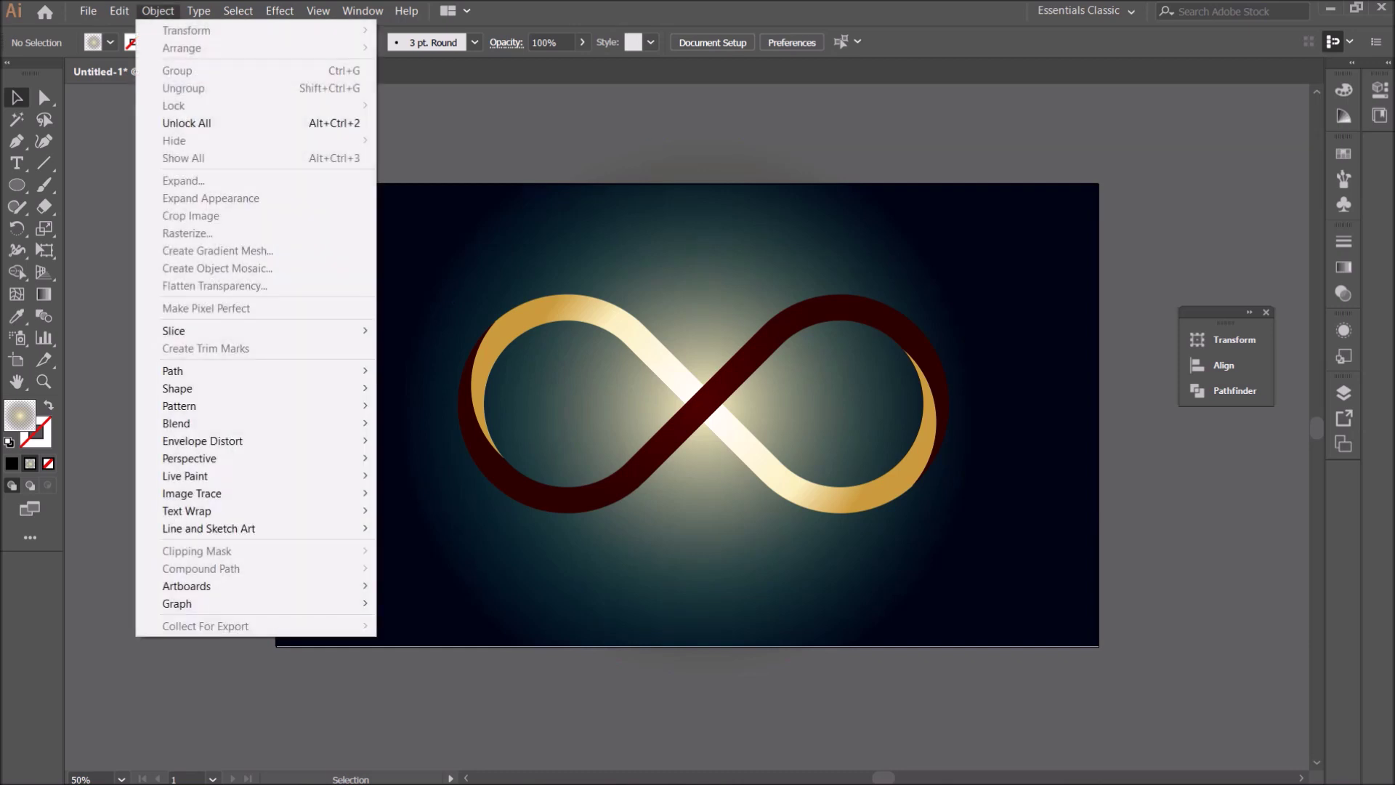
{"action": "left_click", "coordinate": [186, 123]}
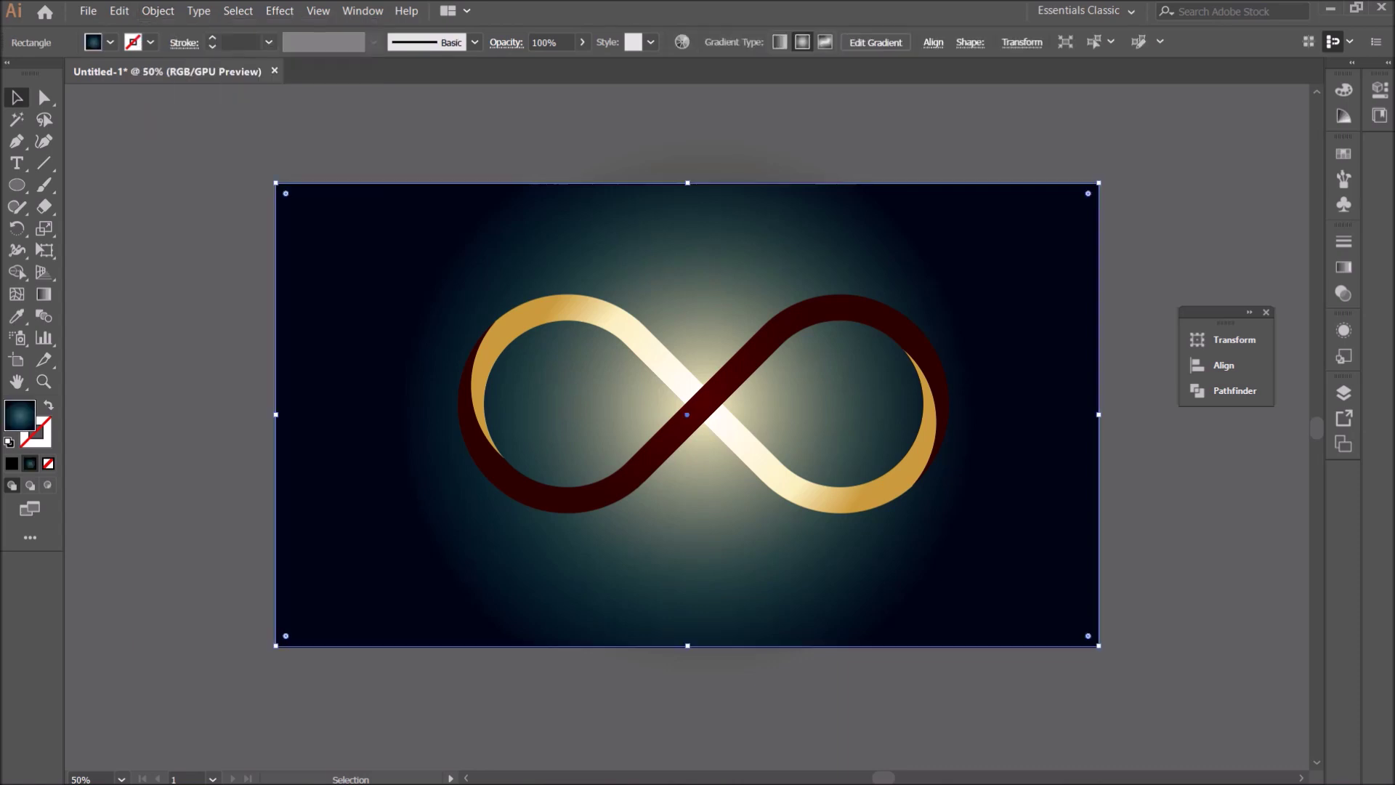
Drag the background's radial gradient handle outward so the teal spreads wider
{"action": "key", "text": "g"}
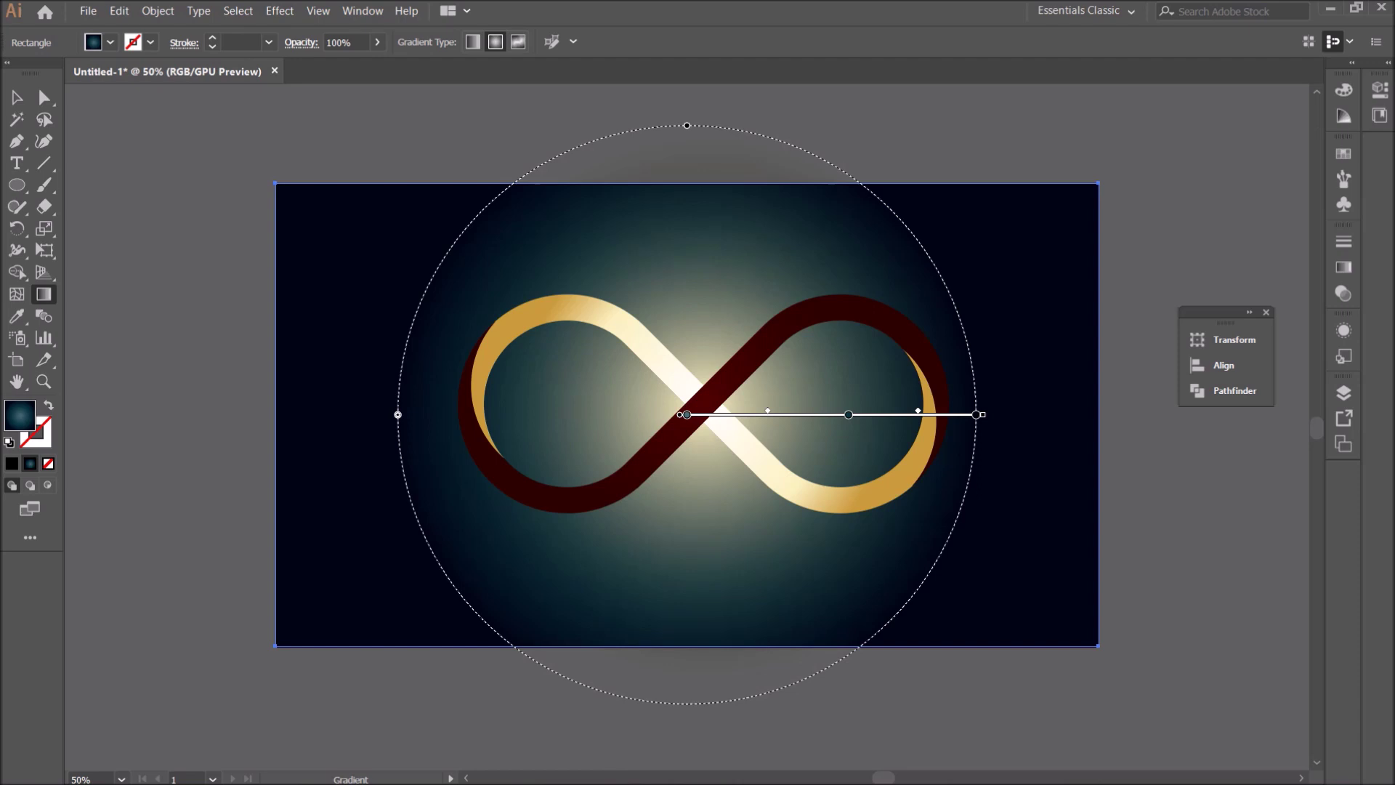
{"action": "left_click_drag", "start_coordinate": [975, 414], "coordinate": [1088, 414]}
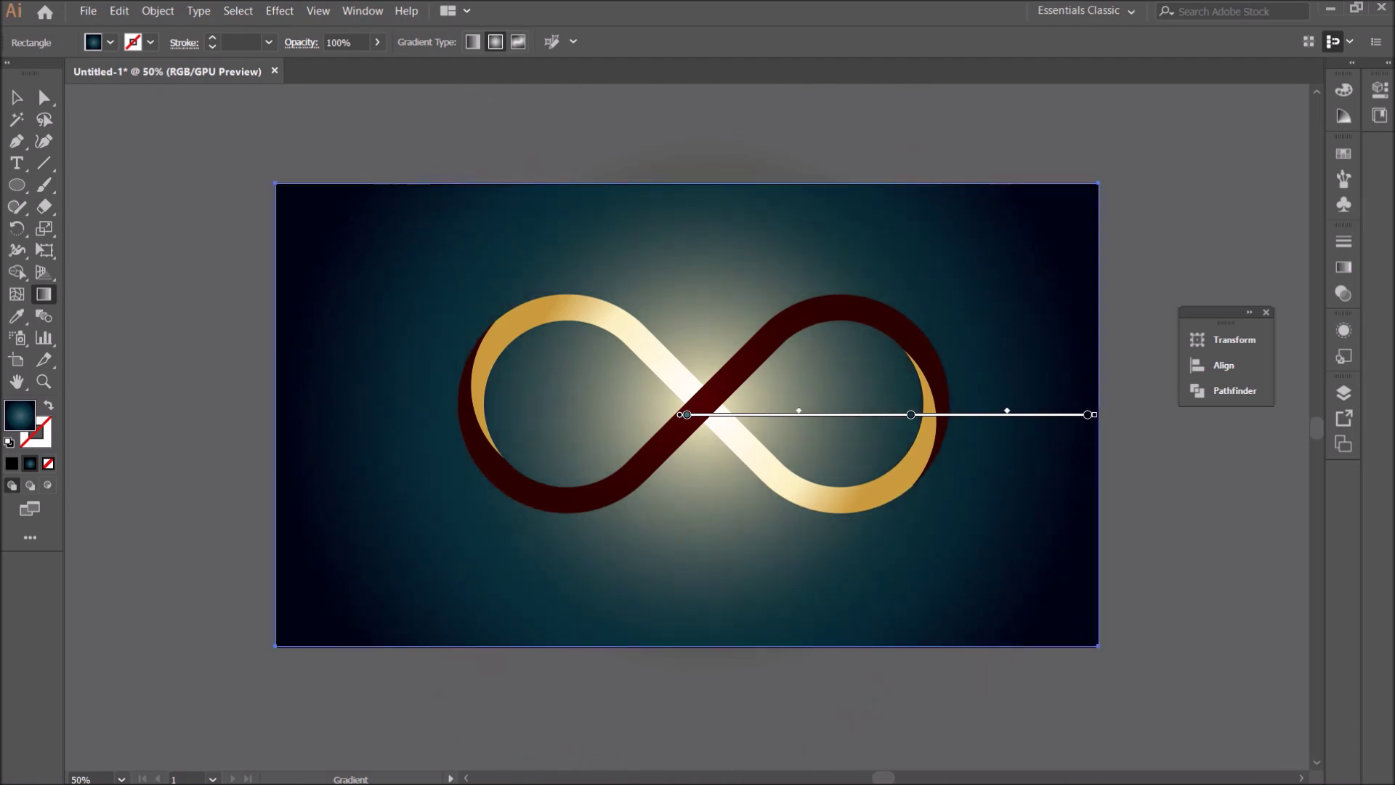
{"action": "key", "text": "v"}
{"action": "key", "text": "ctrl+shift+a"}
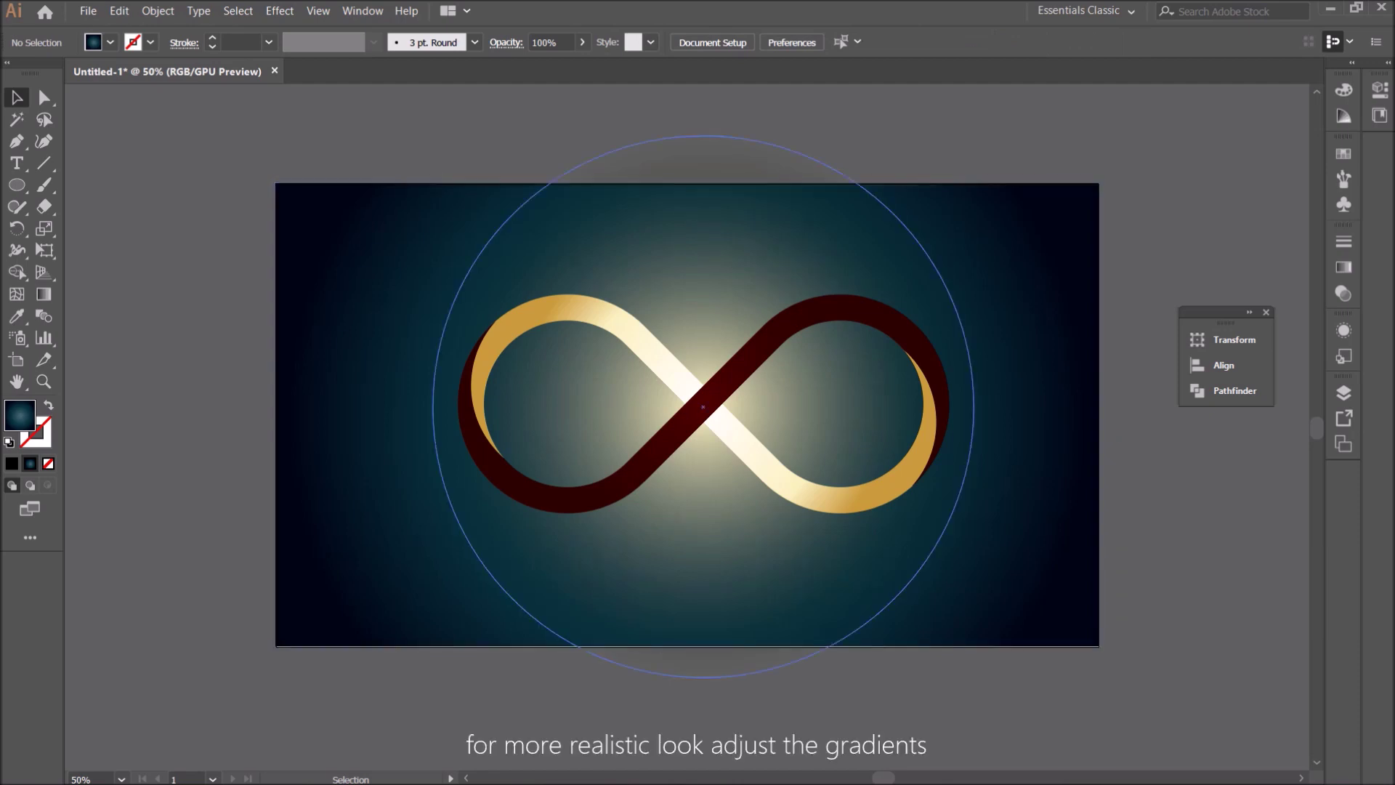
{"action": "left_click", "coordinate": [16, 140]}
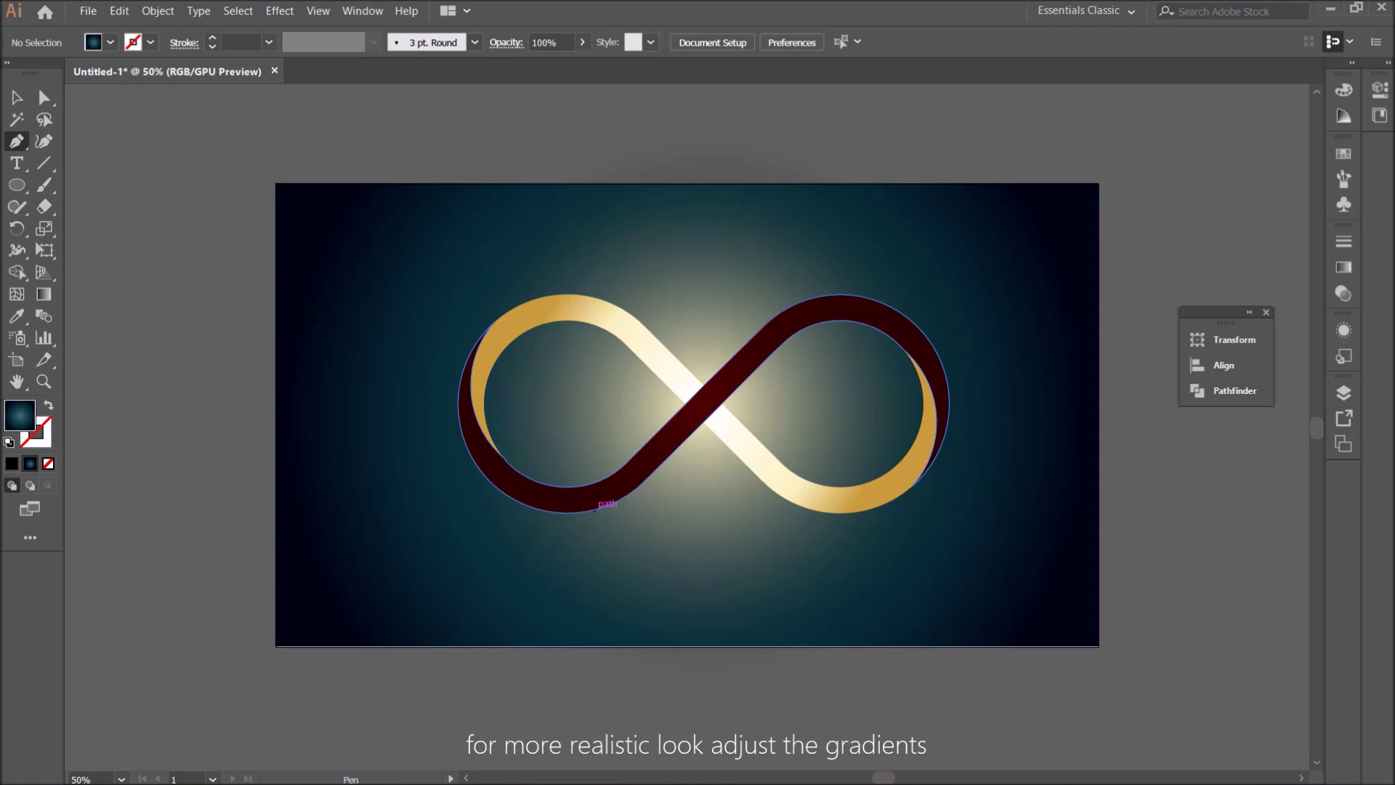
Draw a closed shadow shape under the ring's lower-left curve
{"action": "left_click", "coordinate": [595, 510]}
{"action": "left_click", "coordinate": [574, 587]}
{"action": "left_click", "coordinate": [385, 534]}
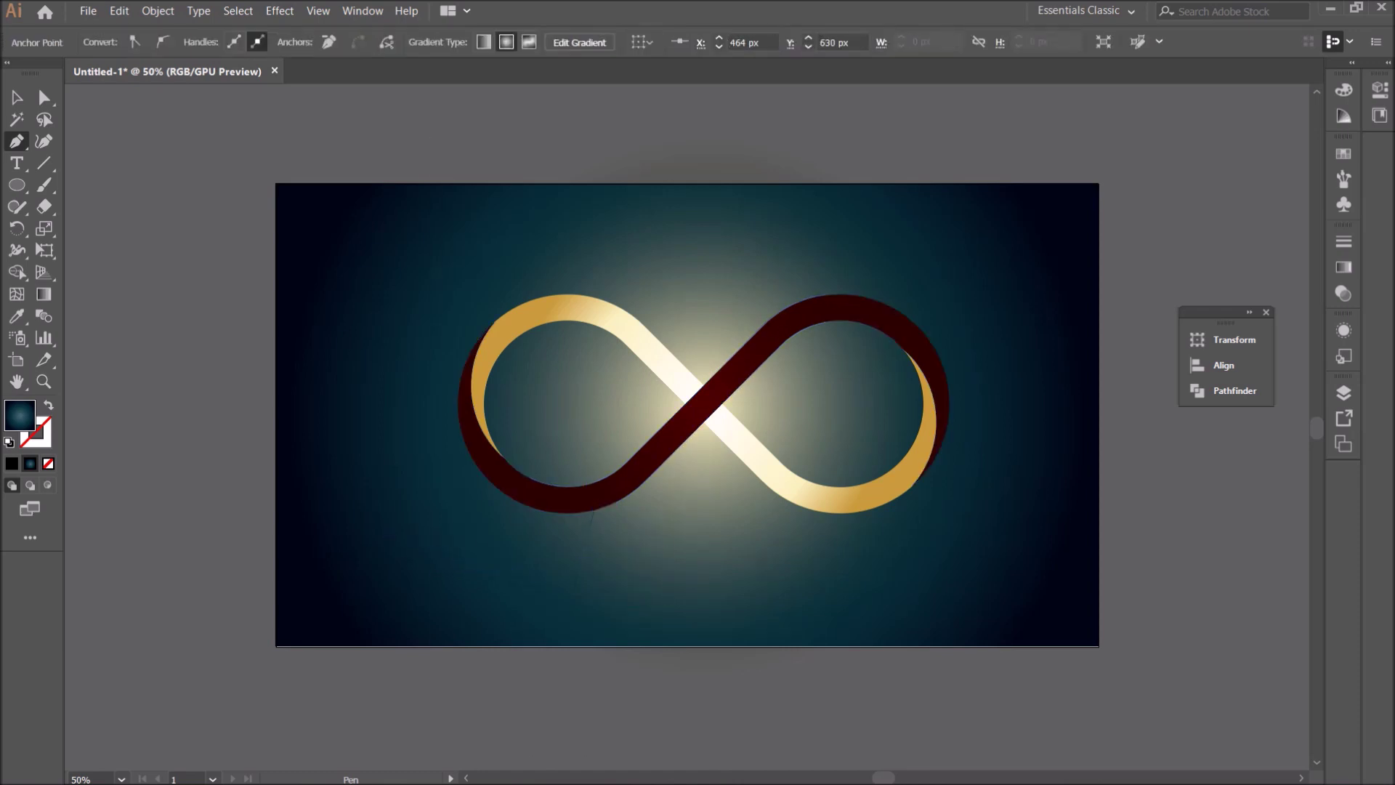
{"action": "left_click", "coordinate": [518, 502]}
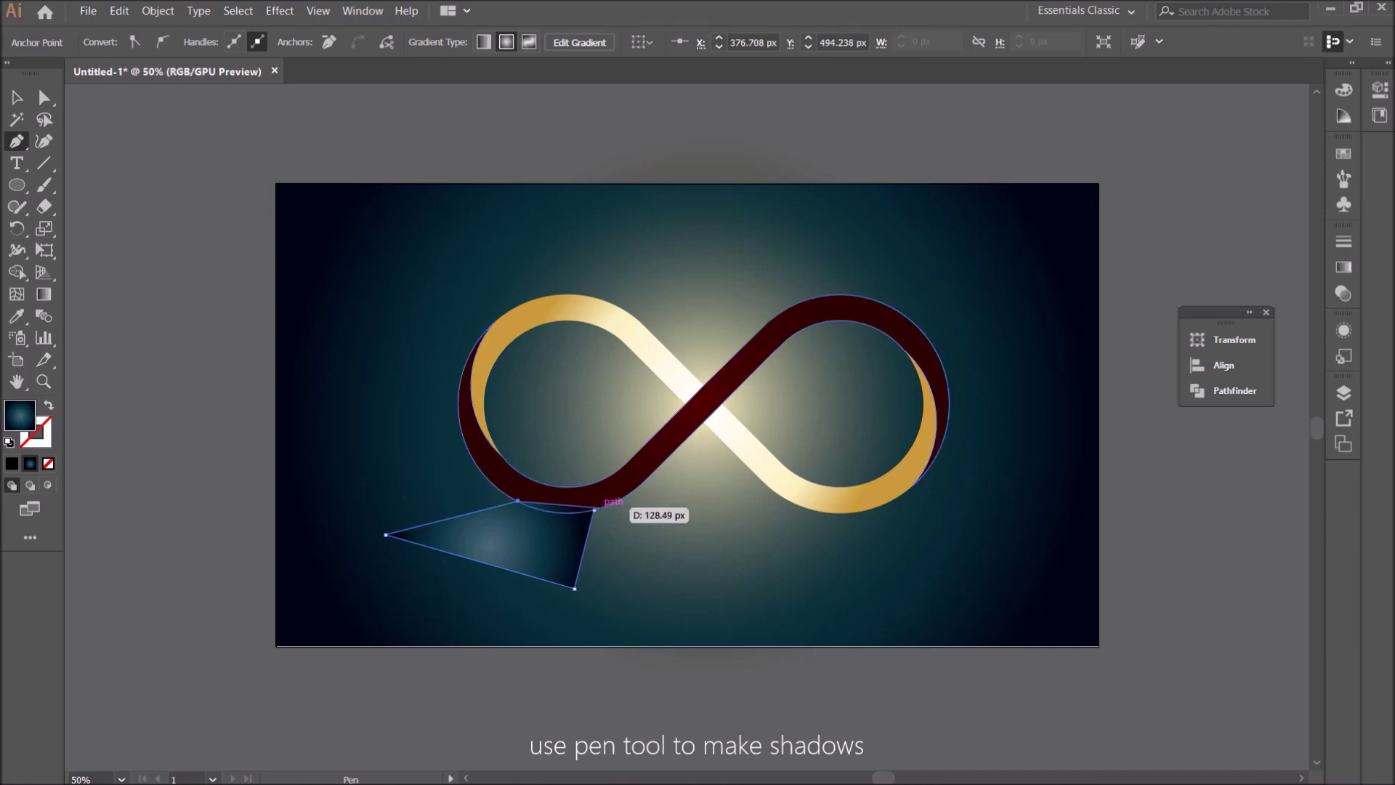
{"action": "left_click", "coordinate": [595, 510]}
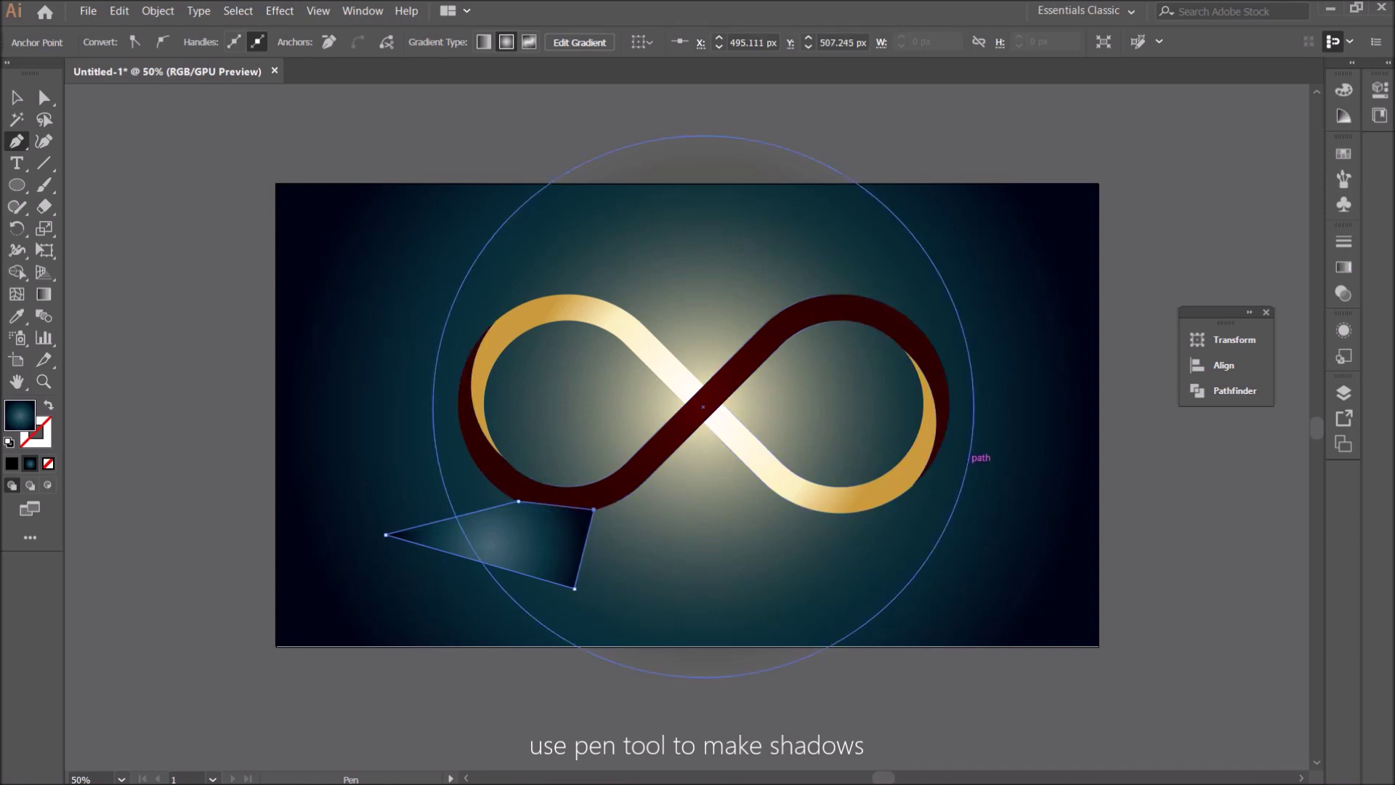
Draw a second shadow triangle at the lower right and select it
{"action": "mouse_move", "coordinate": [908, 509]}
{"action": "left_mouse_down"}
{"action": "mouse_move", "coordinate": [963, 509]}
{"action": "mouse_move", "coordinate": [950, 459]}
{"action": "left_mouse_up"}
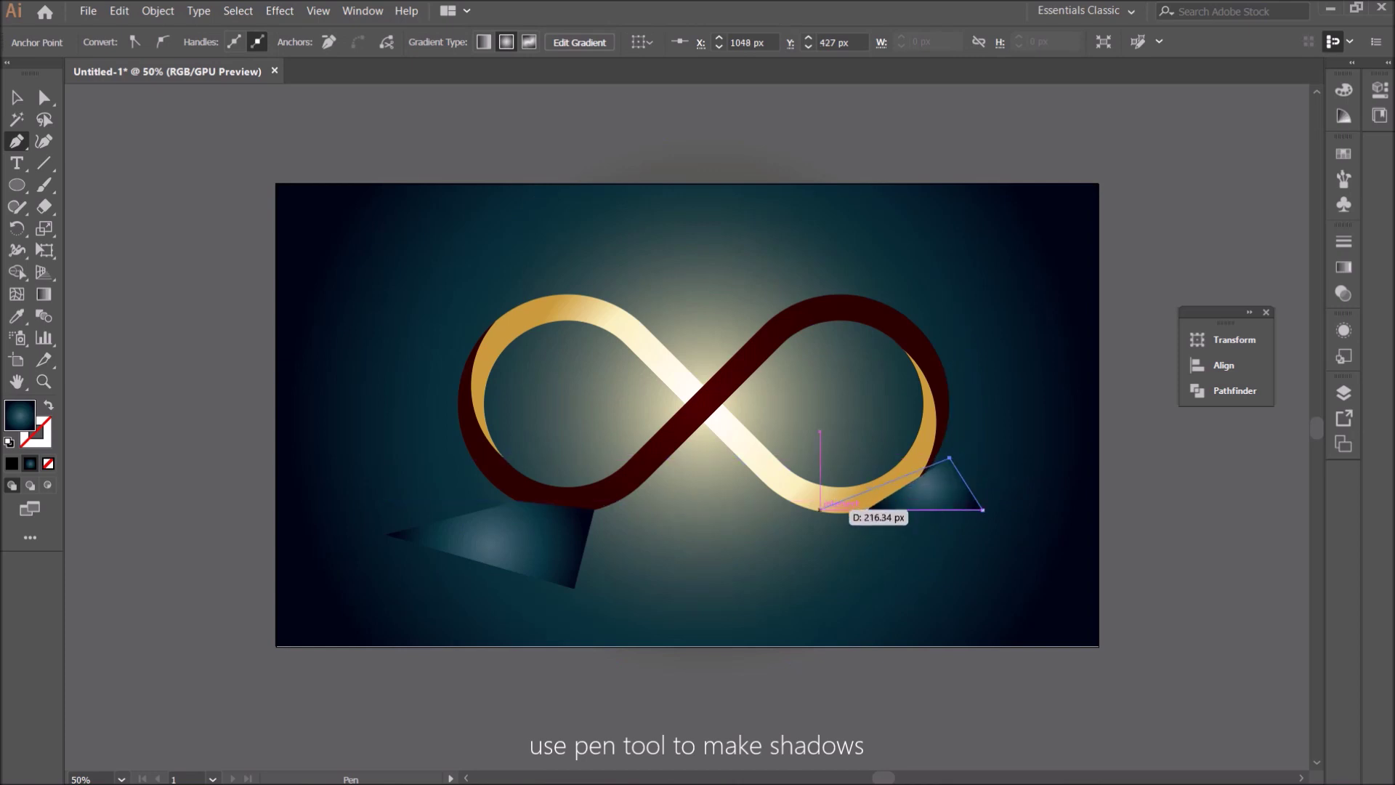
{"action": "left_click", "coordinate": [841, 510]}
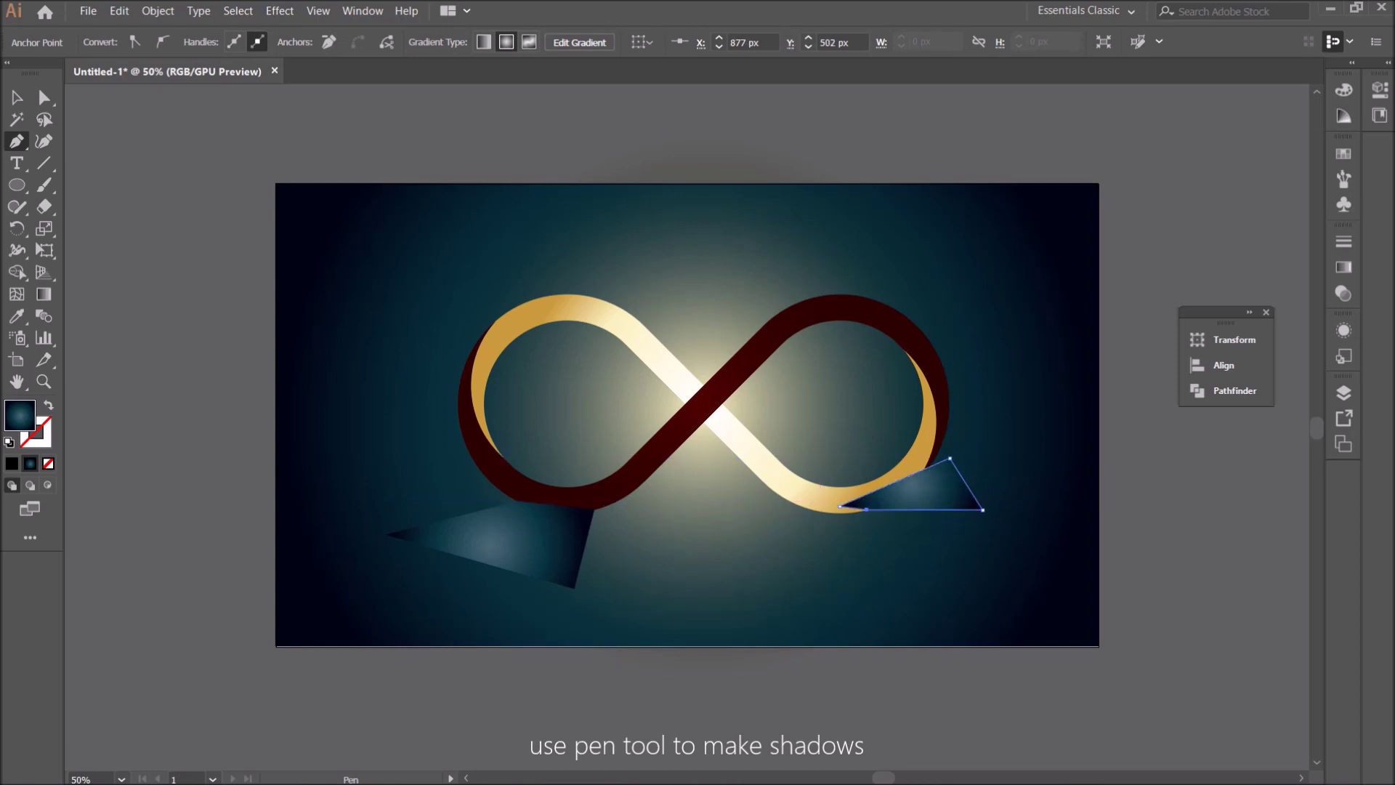
{"action": "key", "text": "v"}
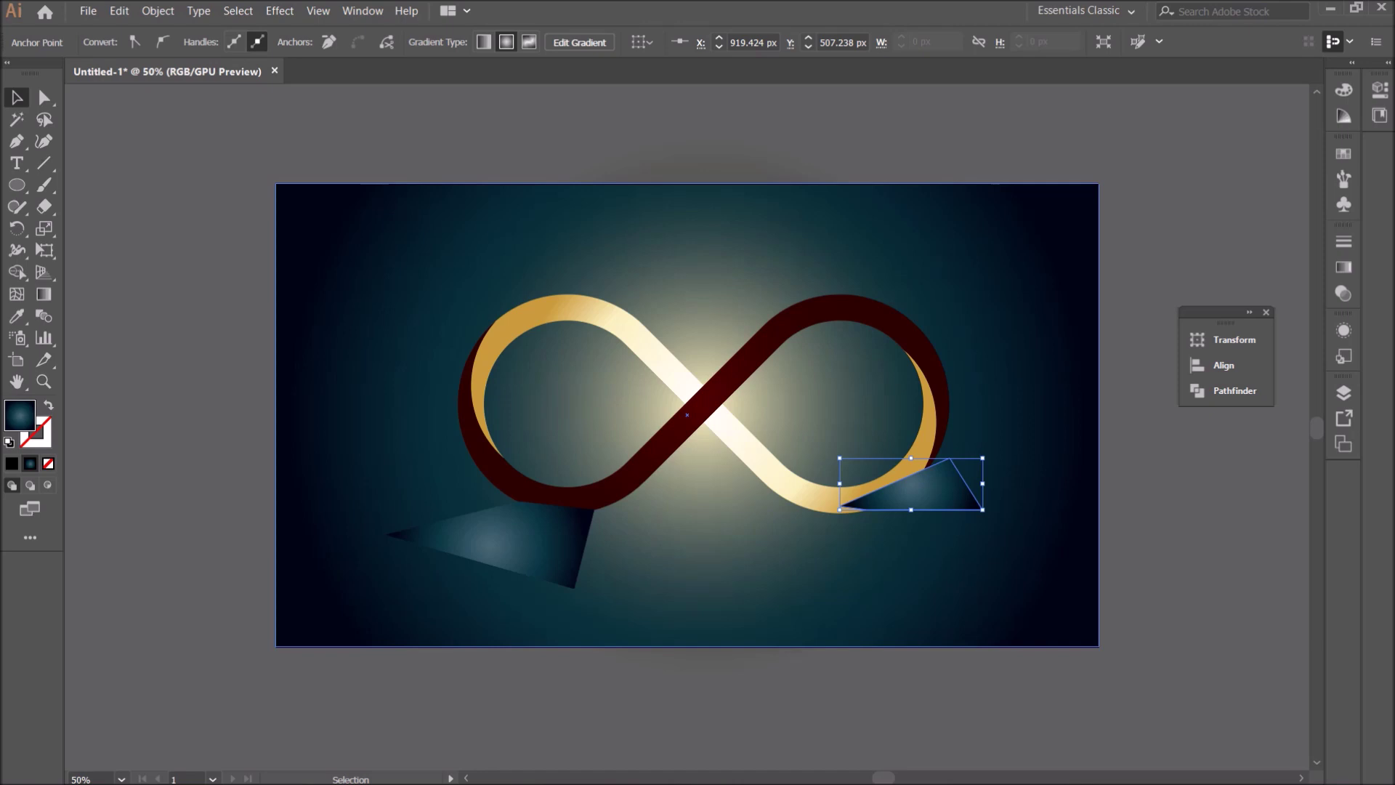
{"action": "left_click", "coordinate": [687, 415]}
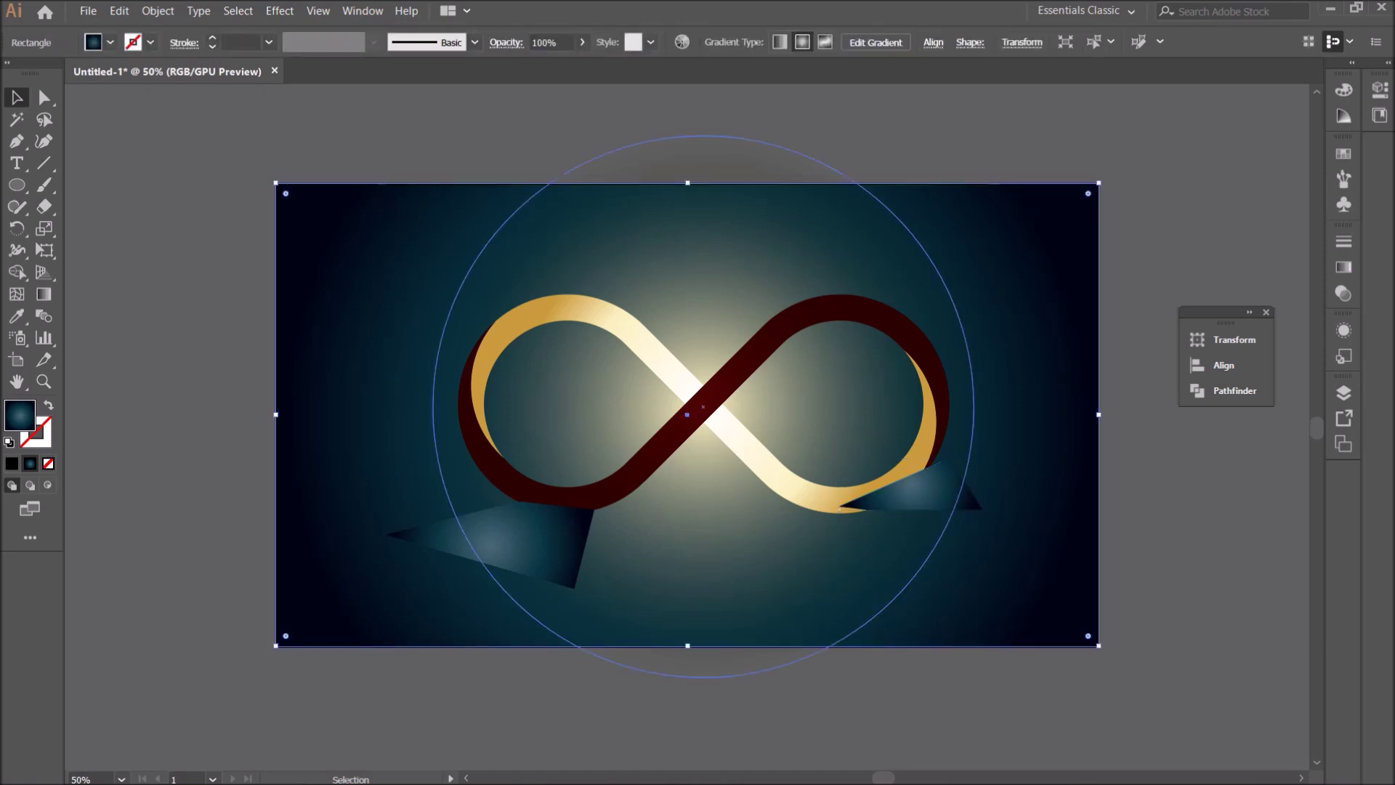
{"action": "left_click", "coordinate": [937, 494]}
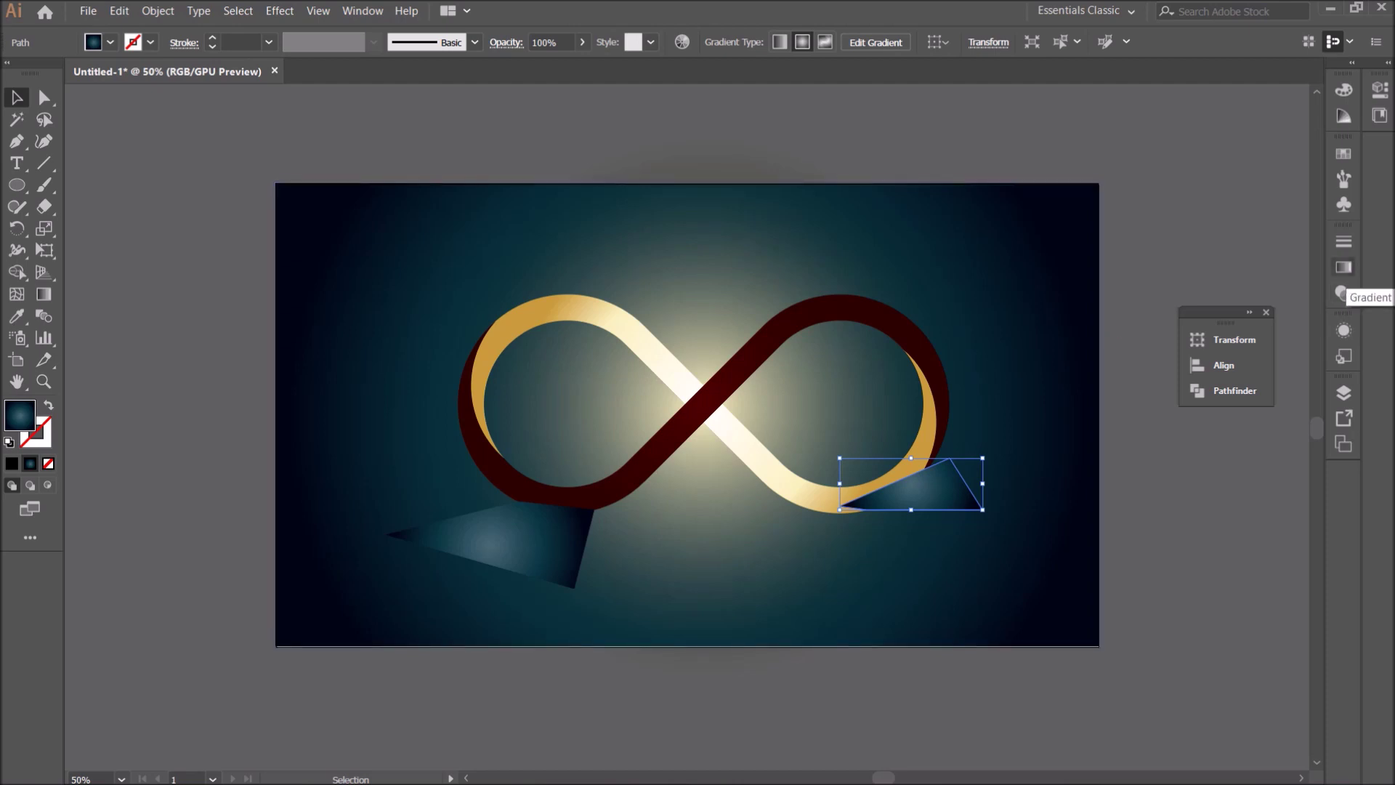
Apply the white-to-black linear gradient preset to the triangle, left stop at 0% opacity
{"action": "left_click", "coordinate": [1343, 267]}
{"action": "left_click", "coordinate": [1153, 266]}
{"action": "scroll", "coordinate": [1075, 341], "scroll_direction": "up", "scroll_amount": 3}
{"action": "left_click", "coordinate": [1031, 302]}
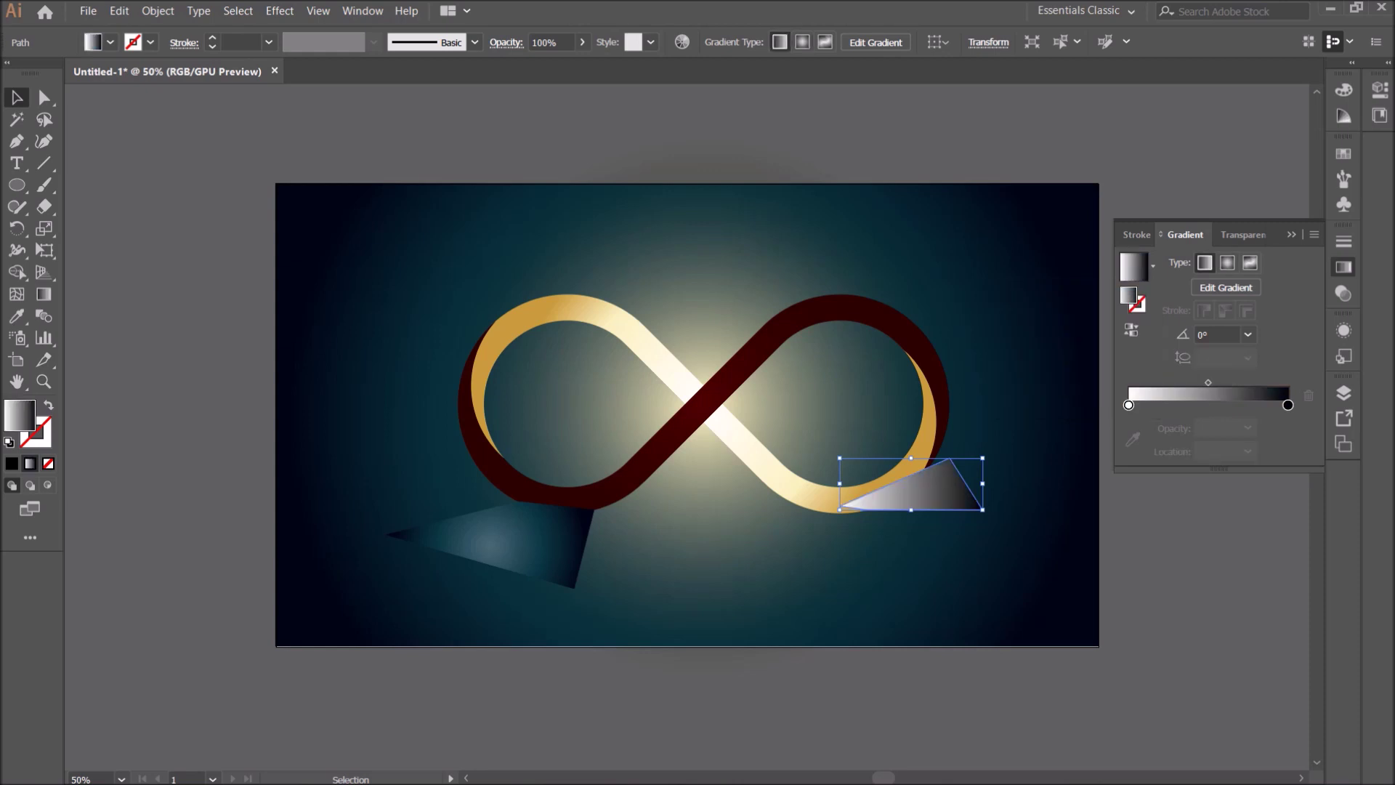
{"action": "double_click", "coordinate": [1128, 405]}
{"action": "left_click", "coordinate": [1160, 441]}
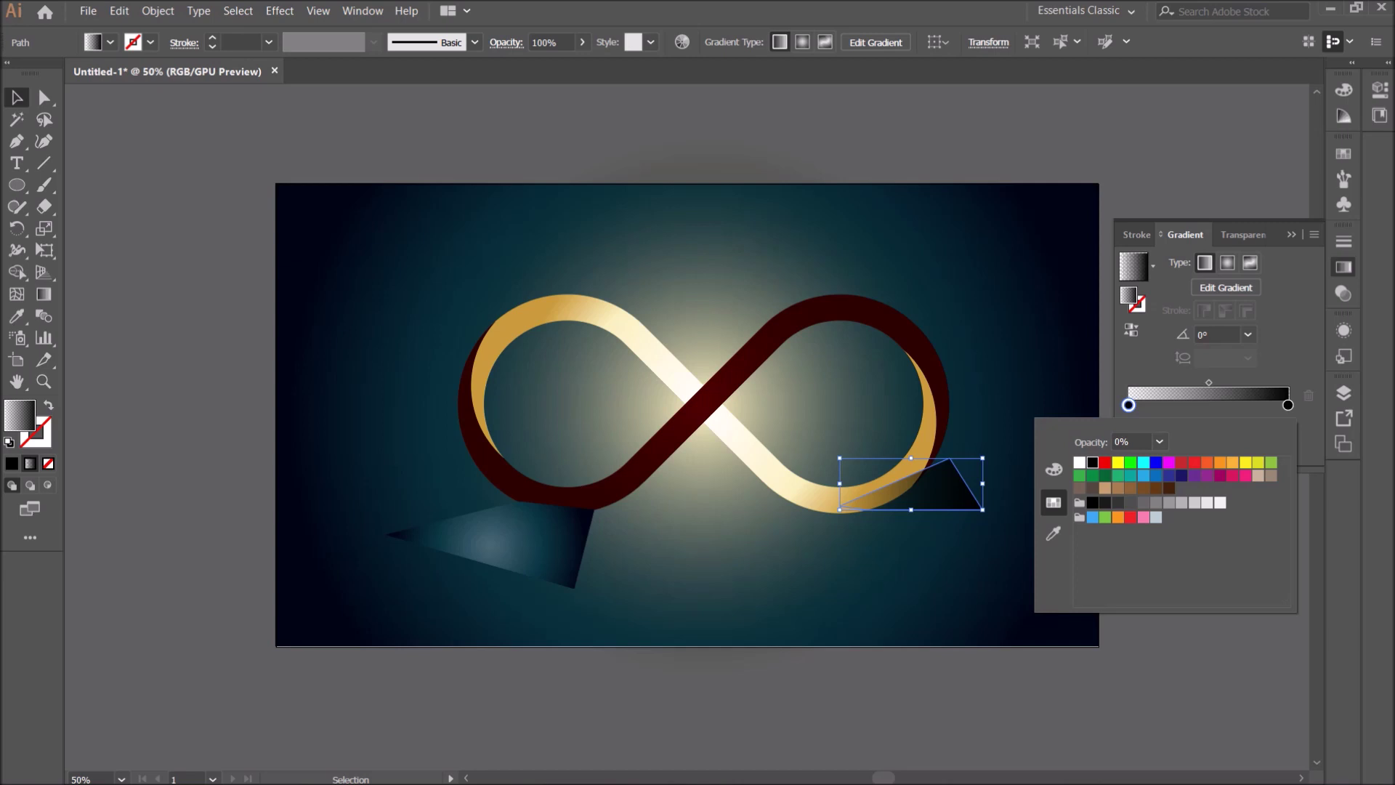
{"action": "key", "text": "Escape"}
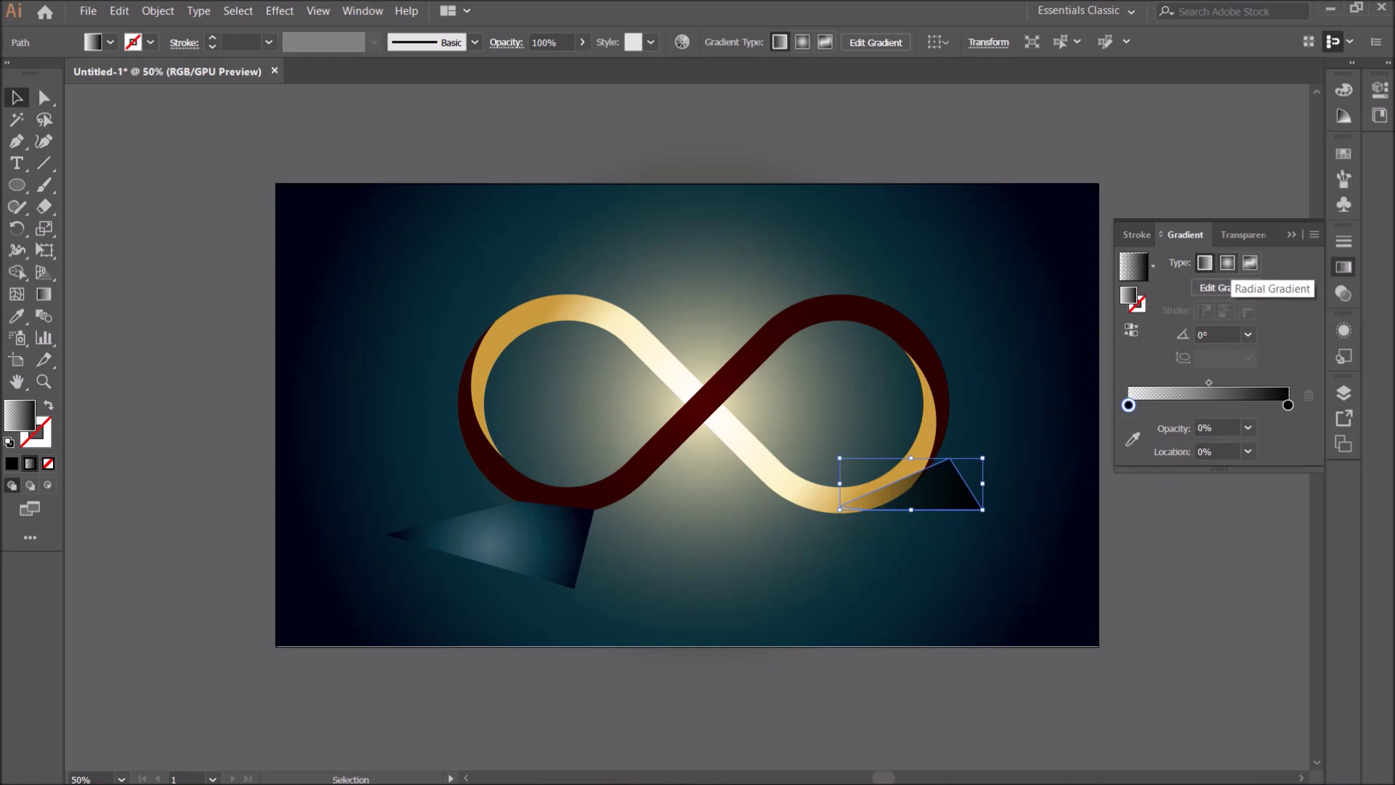
Keep the triangle's gradient Linear and reverse its direction
{"action": "left_click", "coordinate": [1227, 262]}
{"action": "left_click", "coordinate": [1205, 262]}
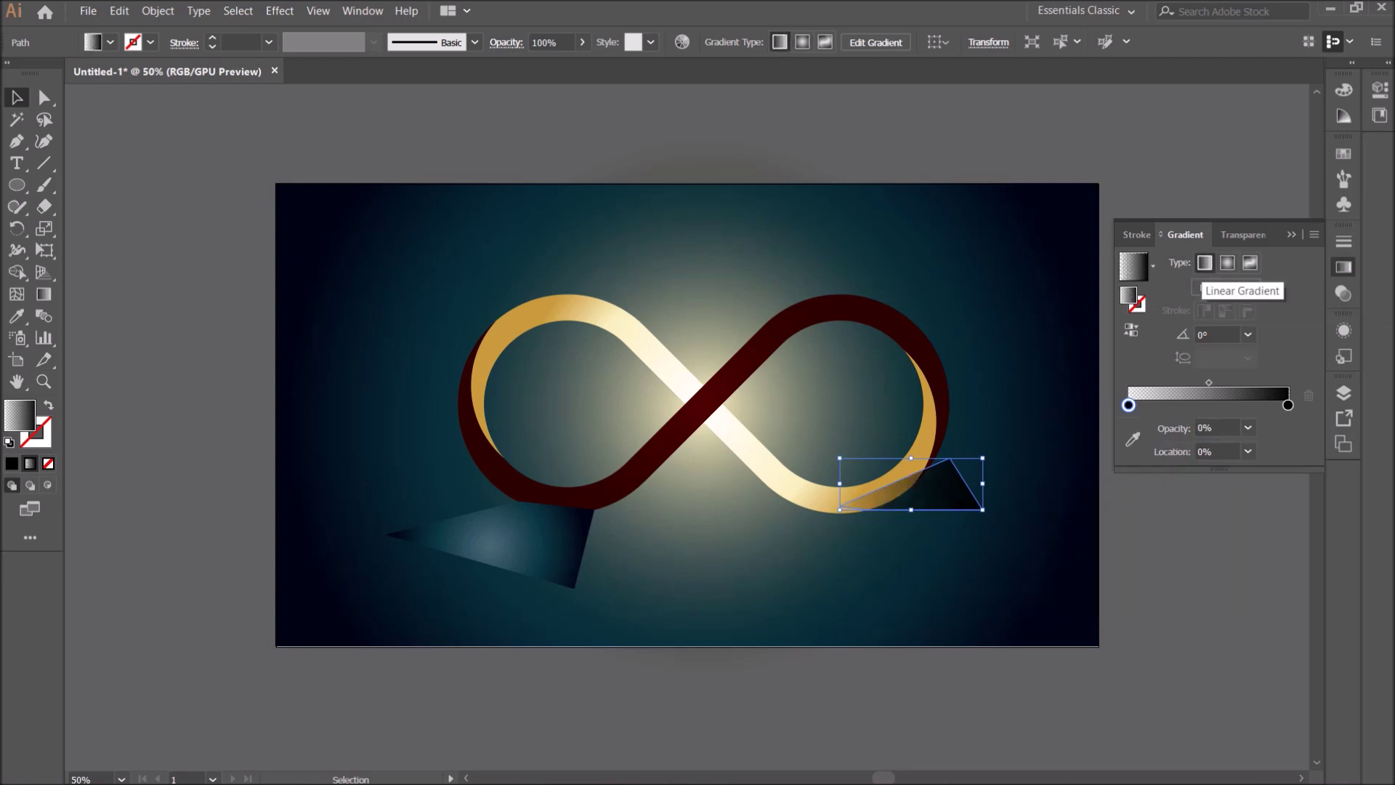
{"action": "left_click", "coordinate": [1131, 329]}
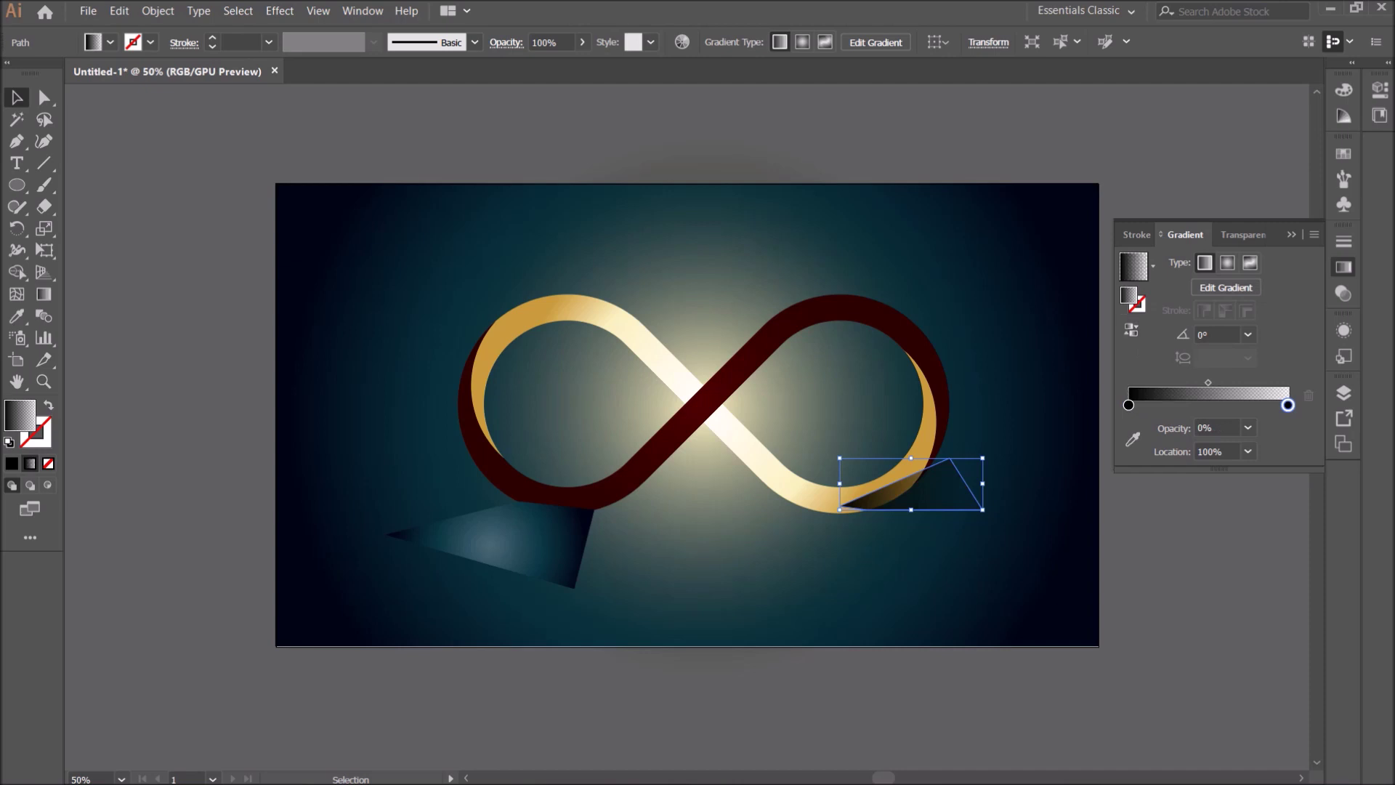
{"action": "key", "text": "ctrl+shift+a"}
{"action": "left_click", "coordinate": [944, 494]}
Send the lower-right shadow triangle backward, behind the gold band
{"action": "right_click", "coordinate": [957, 500]}
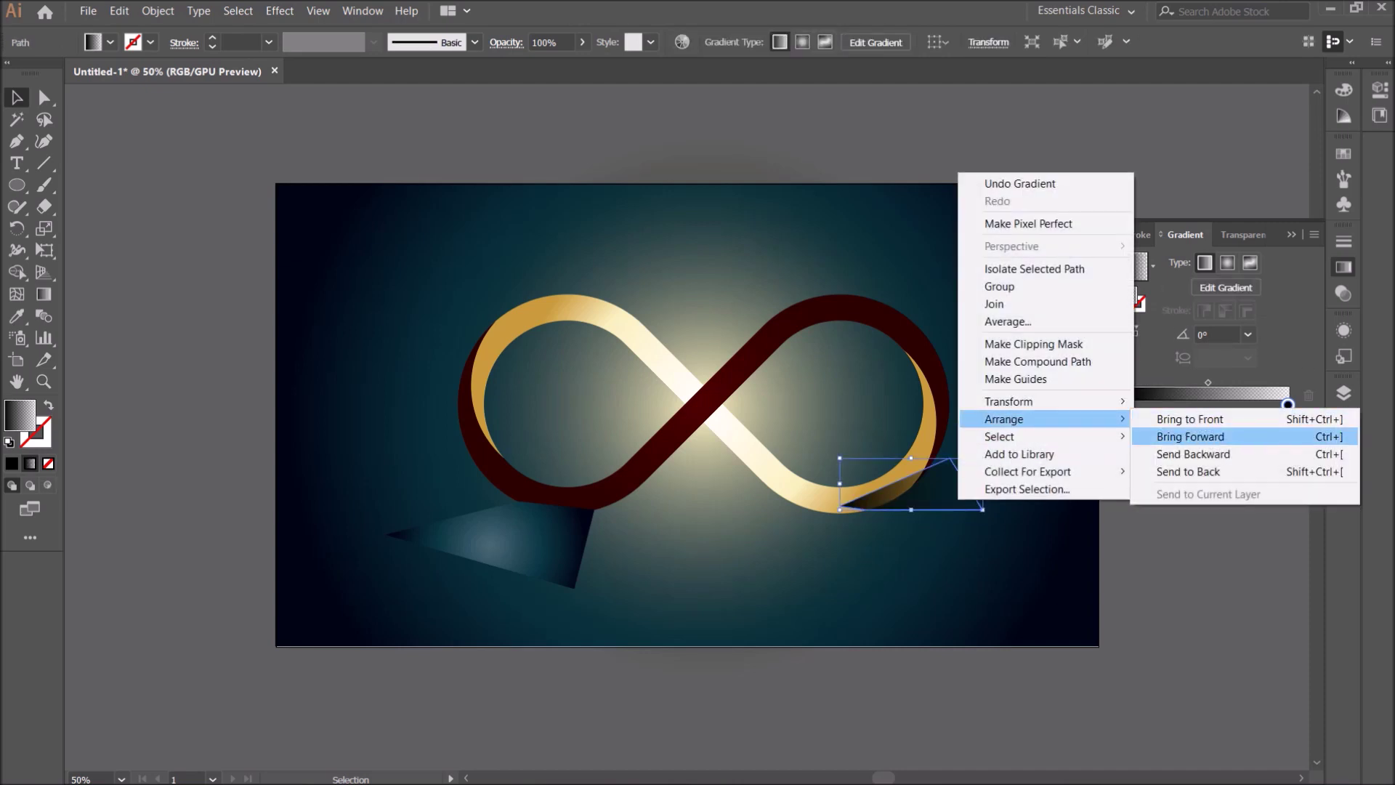
{"action": "left_click", "coordinate": [1193, 453]}
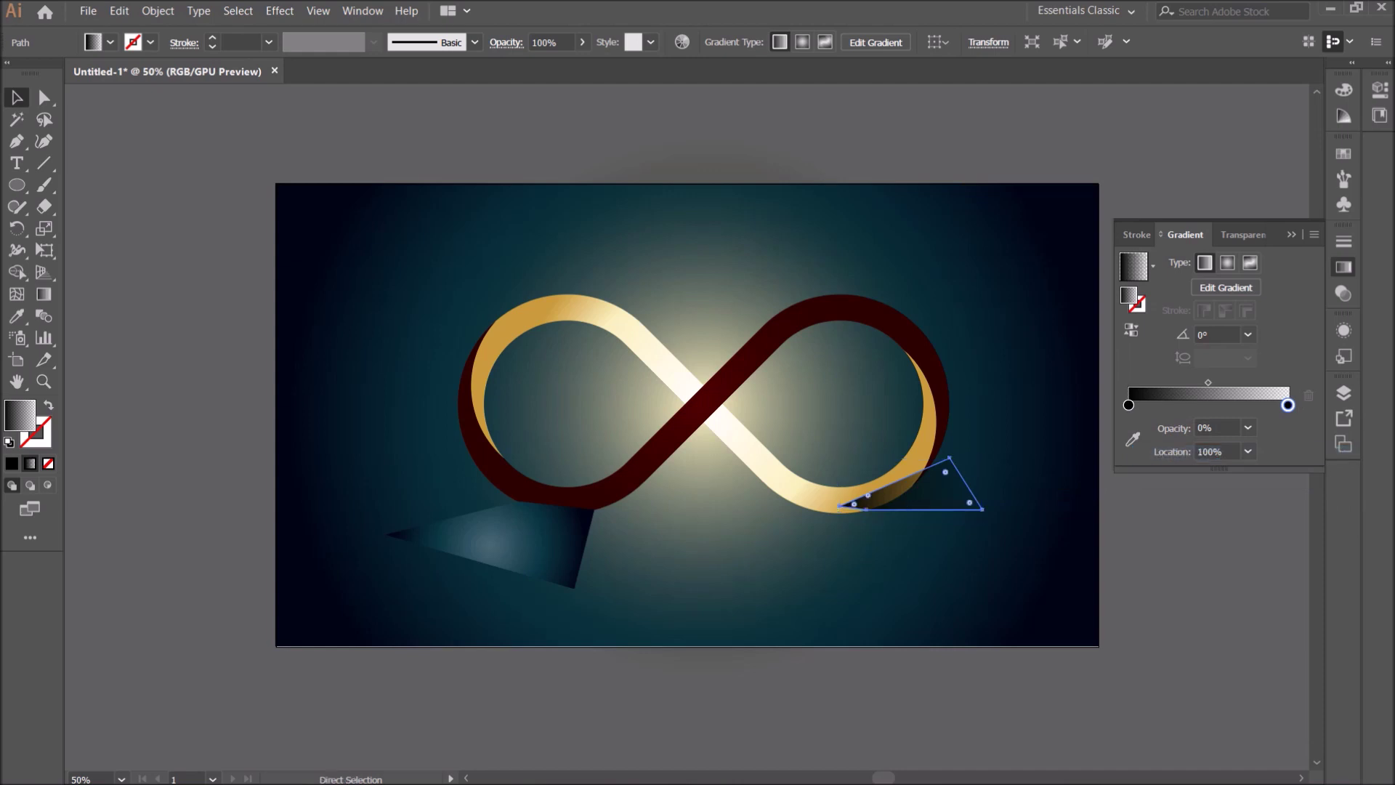
{"action": "key", "text": "ctrl+bracketleft"}
{"action": "key", "text": "ctrl+shift+a"}
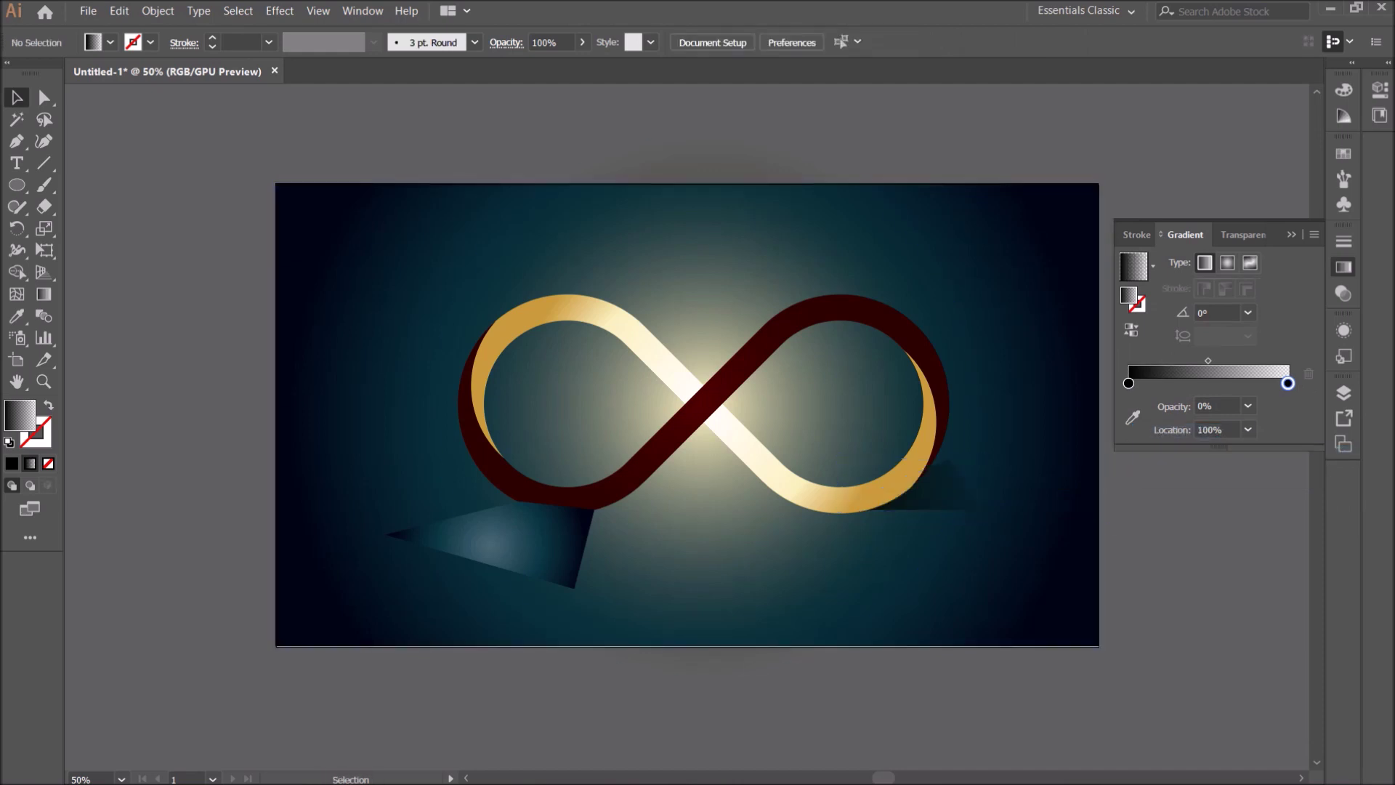
{"action": "key", "text": "ctrl+z"}
Enlarge the shadow up and to the right and move its gradient midpoint to 38.38%
{"action": "left_click_drag", "start_coordinate": [983, 458], "coordinate": [1024, 436]}
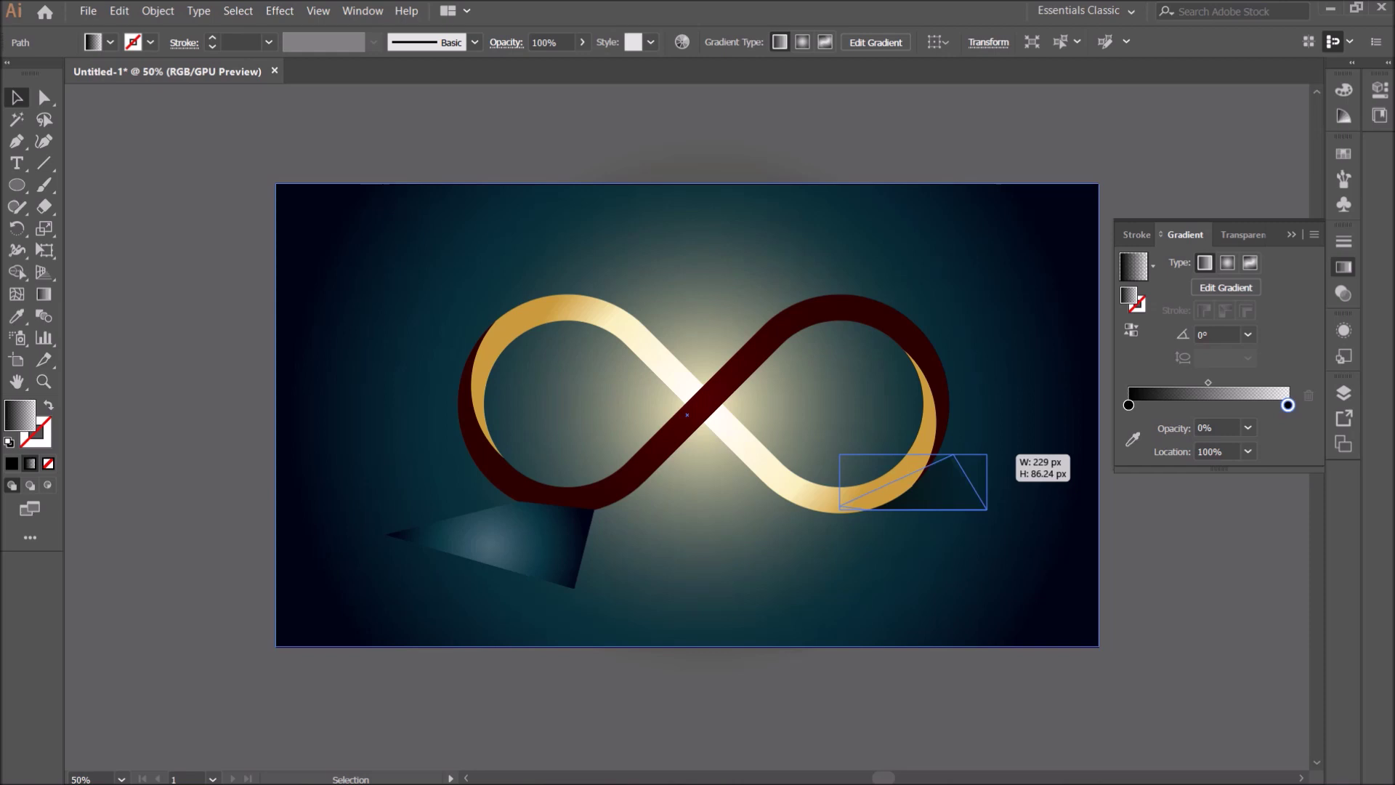
{"action": "key", "text": "ctrl+shift+a"}
{"action": "left_click", "coordinate": [966, 480]}
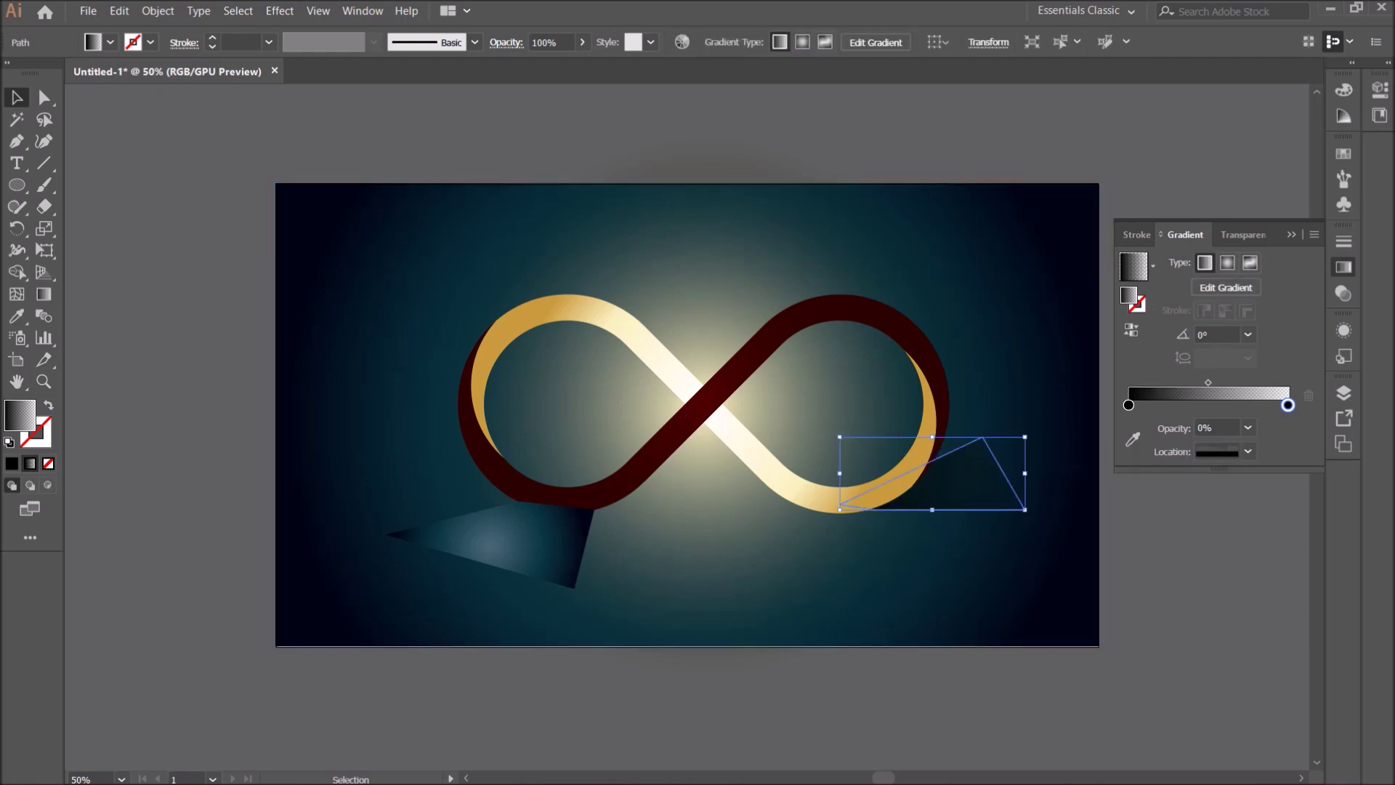
{"action": "left_click_drag", "start_coordinate": [1207, 382], "coordinate": [1190, 383]}
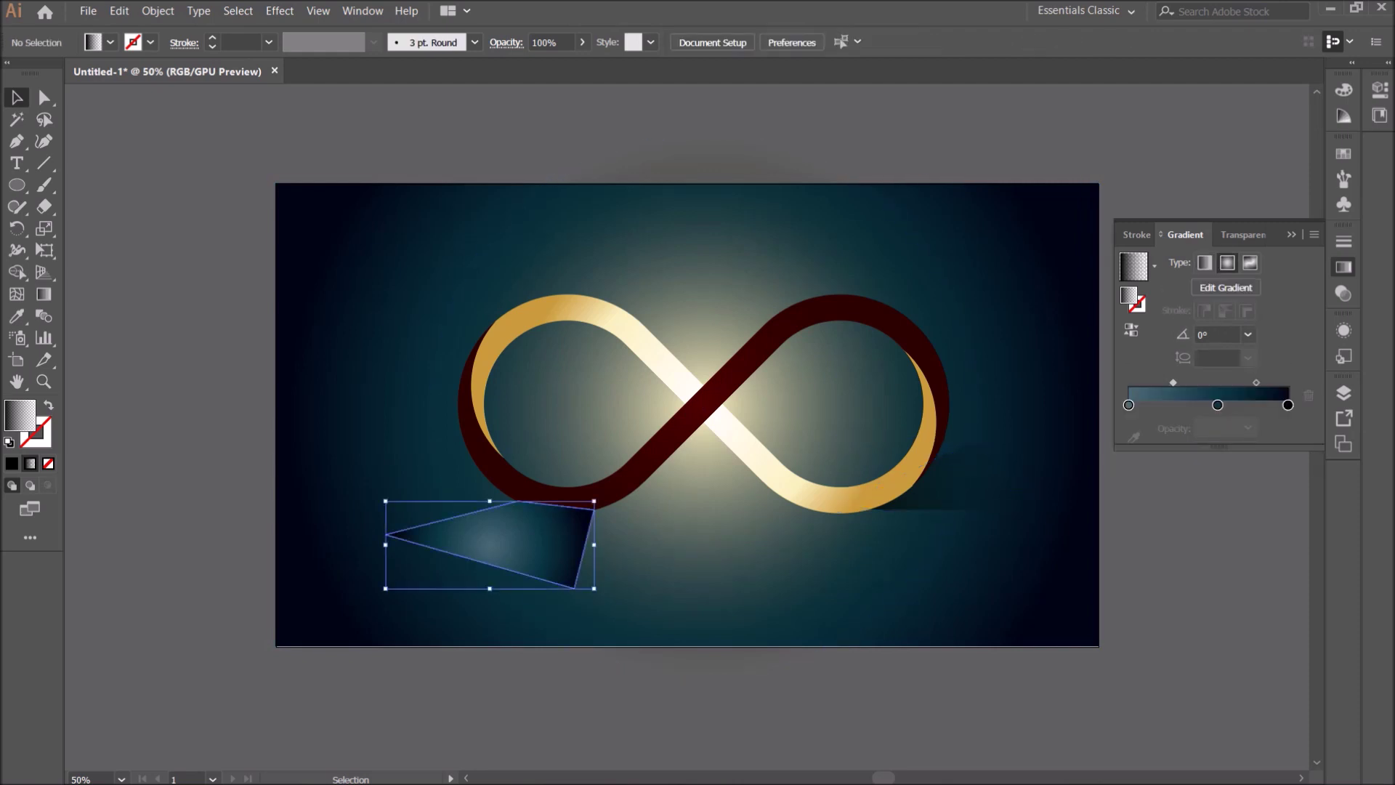
Eyedropper the dark shadow gradient onto the right triangle
{"action": "key", "text": "i"}
{"action": "left_click", "coordinate": [473, 537]}
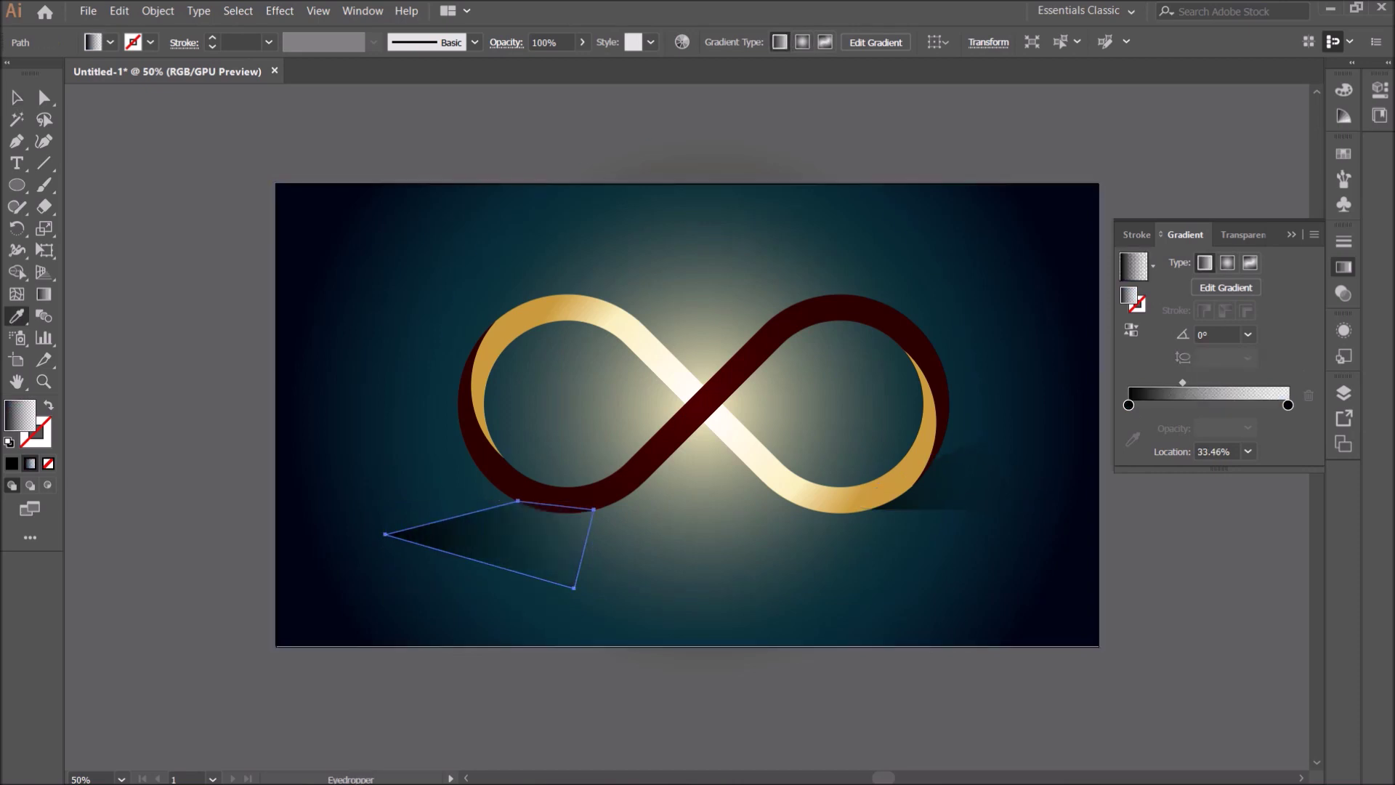
{"action": "left_click", "coordinate": [17, 97]}
{"action": "key", "text": "ctrl+shift+a"}
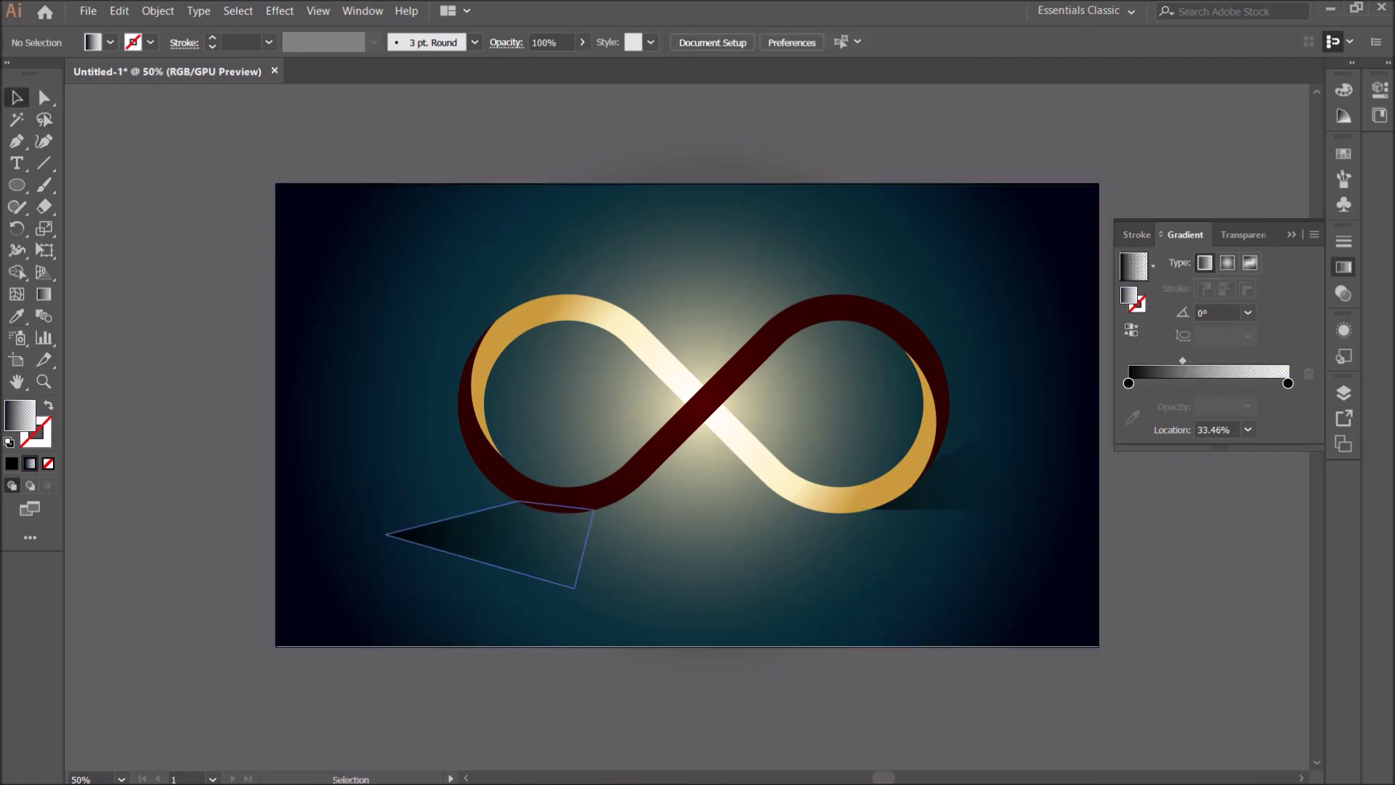
Reverse the left triangle's gradient and redraw it as a short vertical fade
{"action": "left_click", "coordinate": [494, 545]}
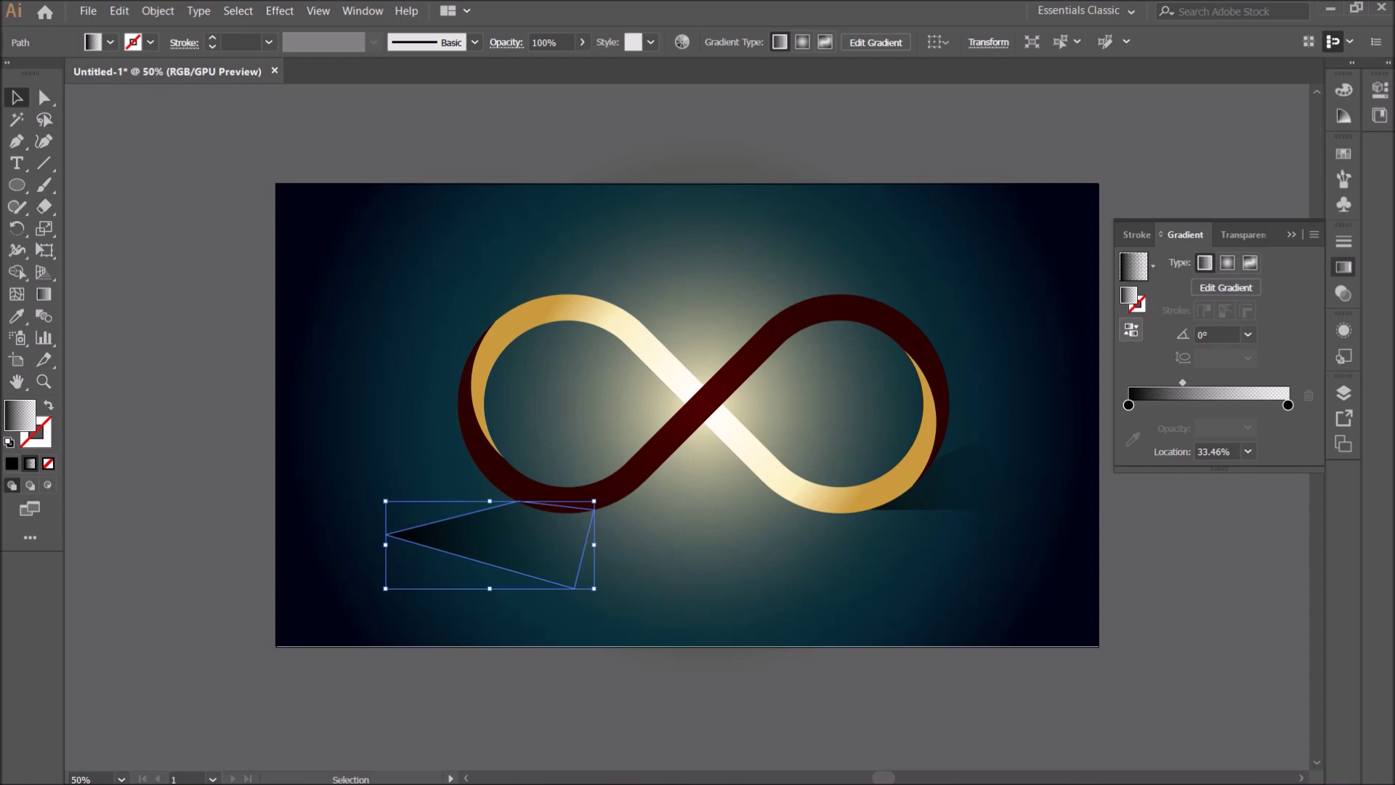
{"action": "left_click", "coordinate": [1131, 330]}
{"action": "key", "text": "g"}
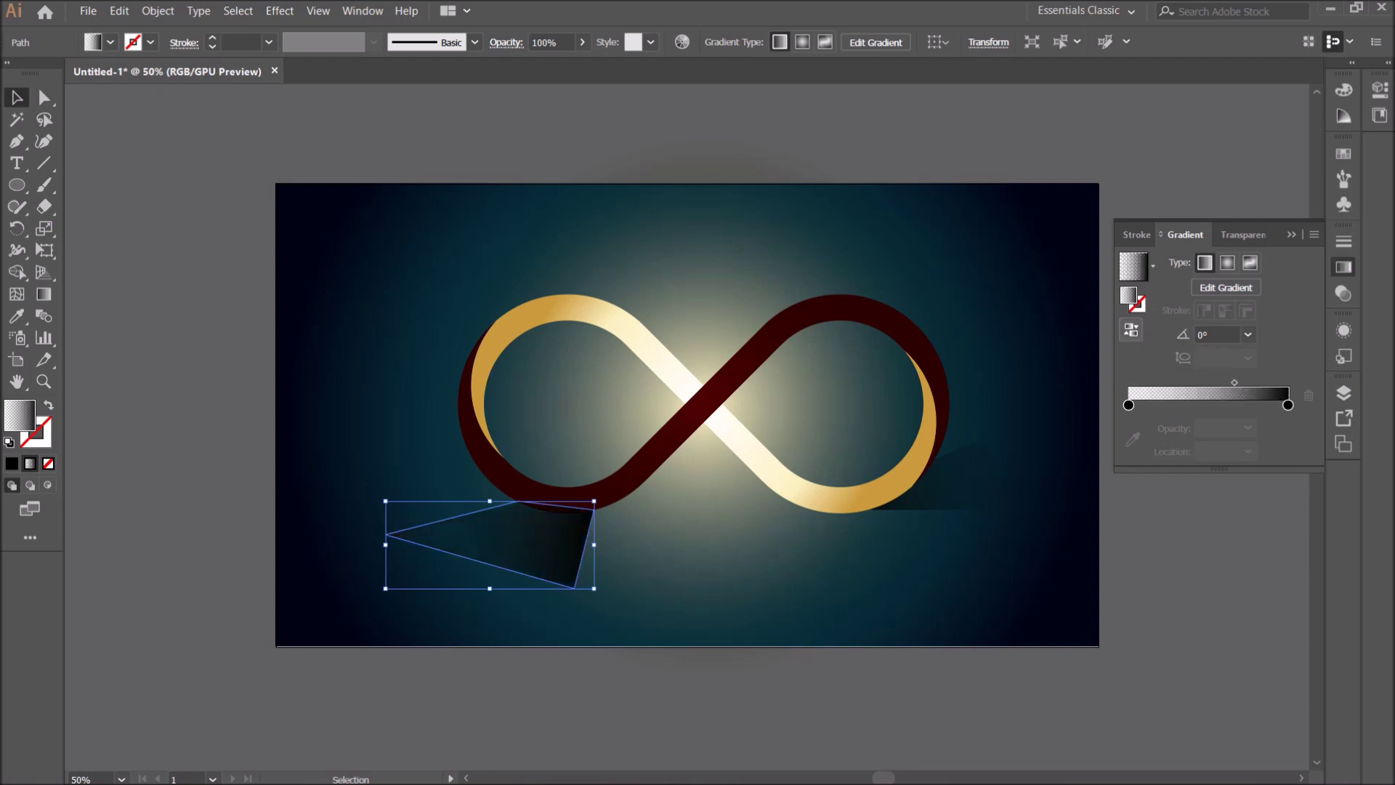
{"action": "left_click_drag", "start_coordinate": [541, 504], "coordinate": [473, 560]}
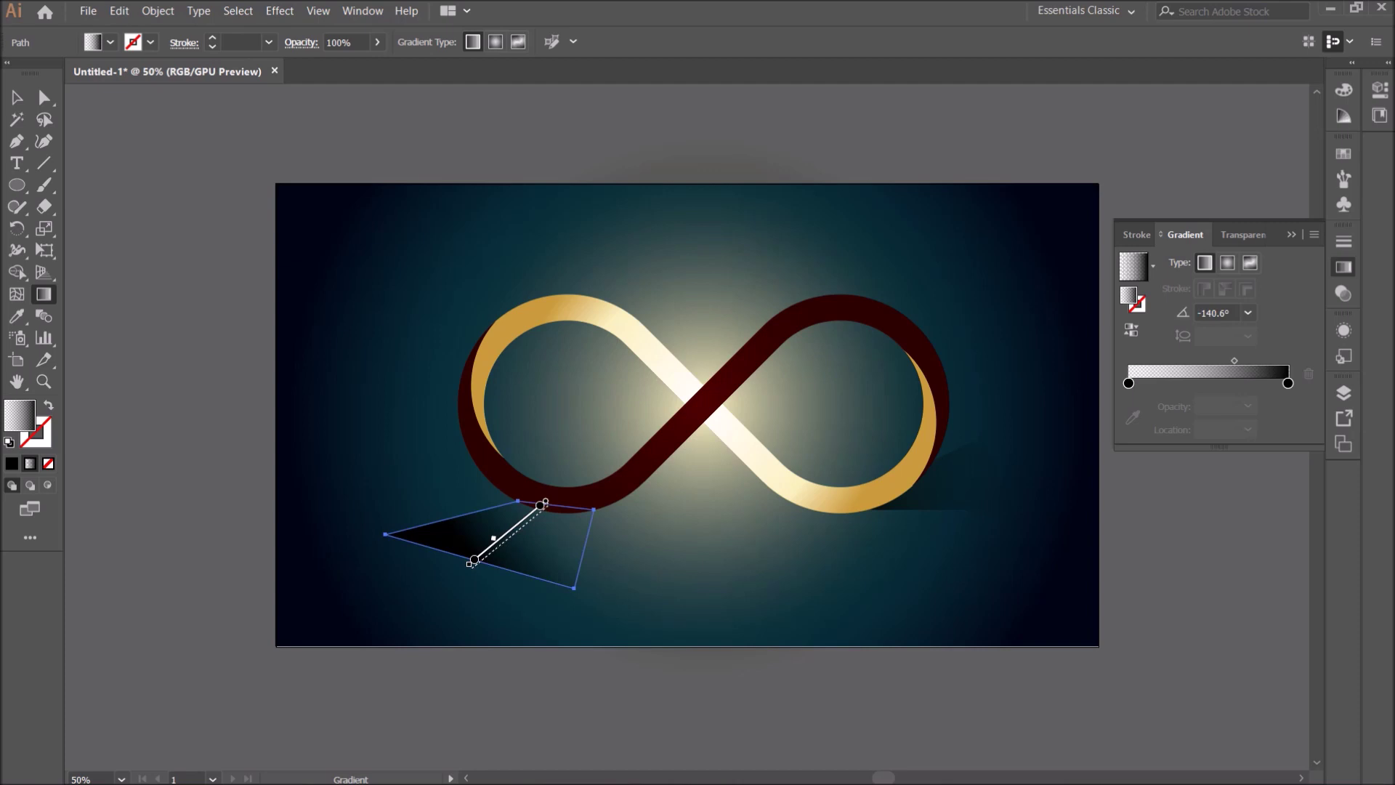
{"action": "left_click", "coordinate": [1132, 330]}
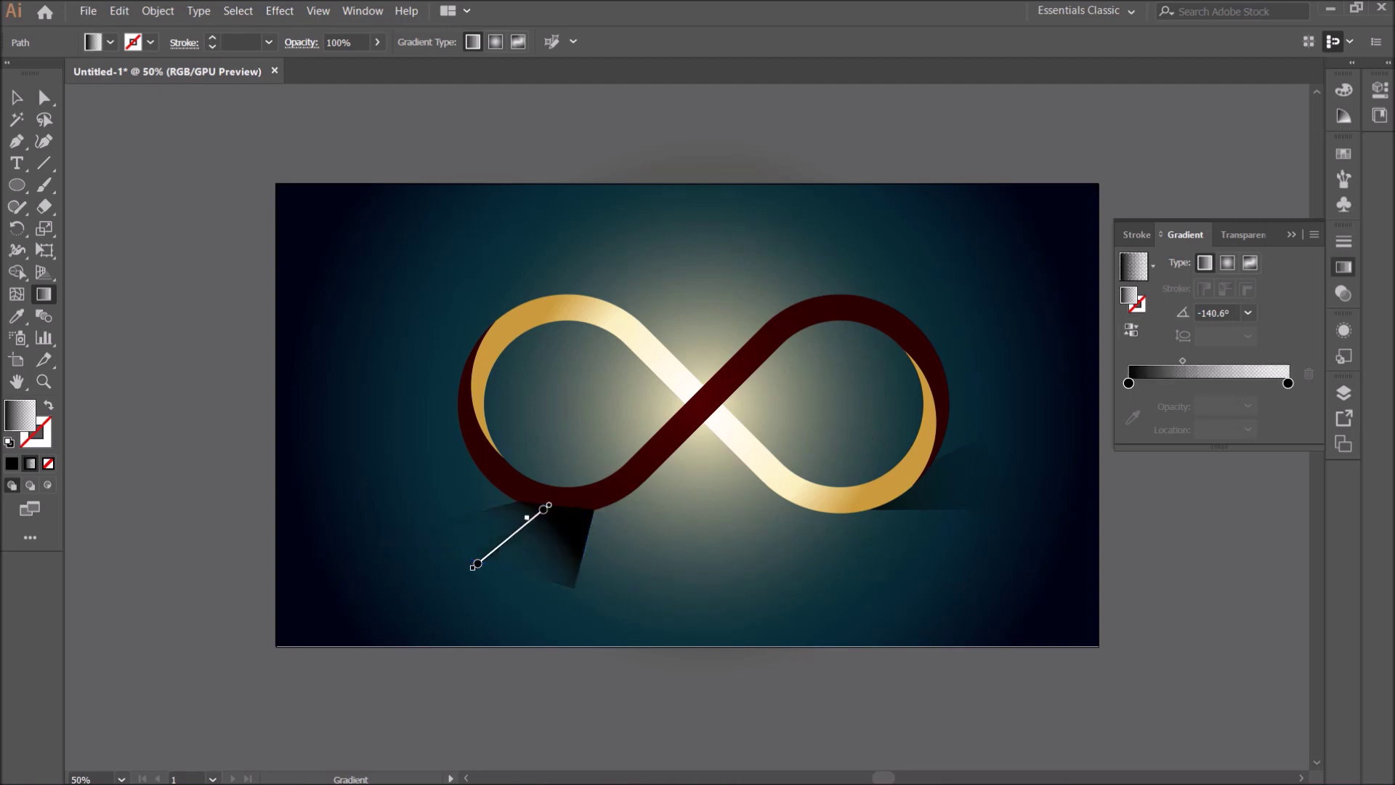
{"action": "left_click_drag", "start_coordinate": [561, 509], "coordinate": [547, 584]}
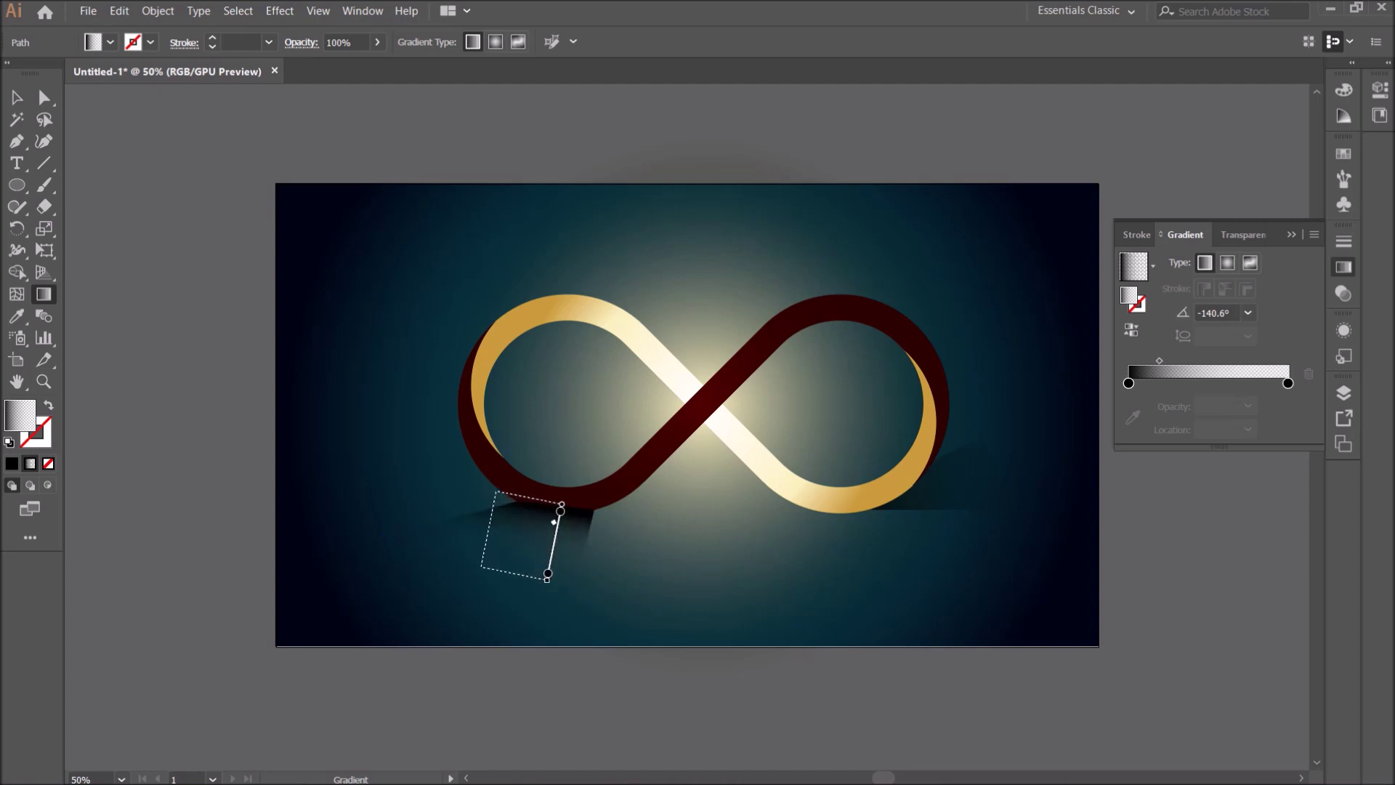
Select both the left and right shadow triangles together
{"action": "left_click", "coordinate": [17, 97]}
{"action": "key", "text": "ctrl+shift+a"}
{"action": "left_click", "coordinate": [509, 541]}
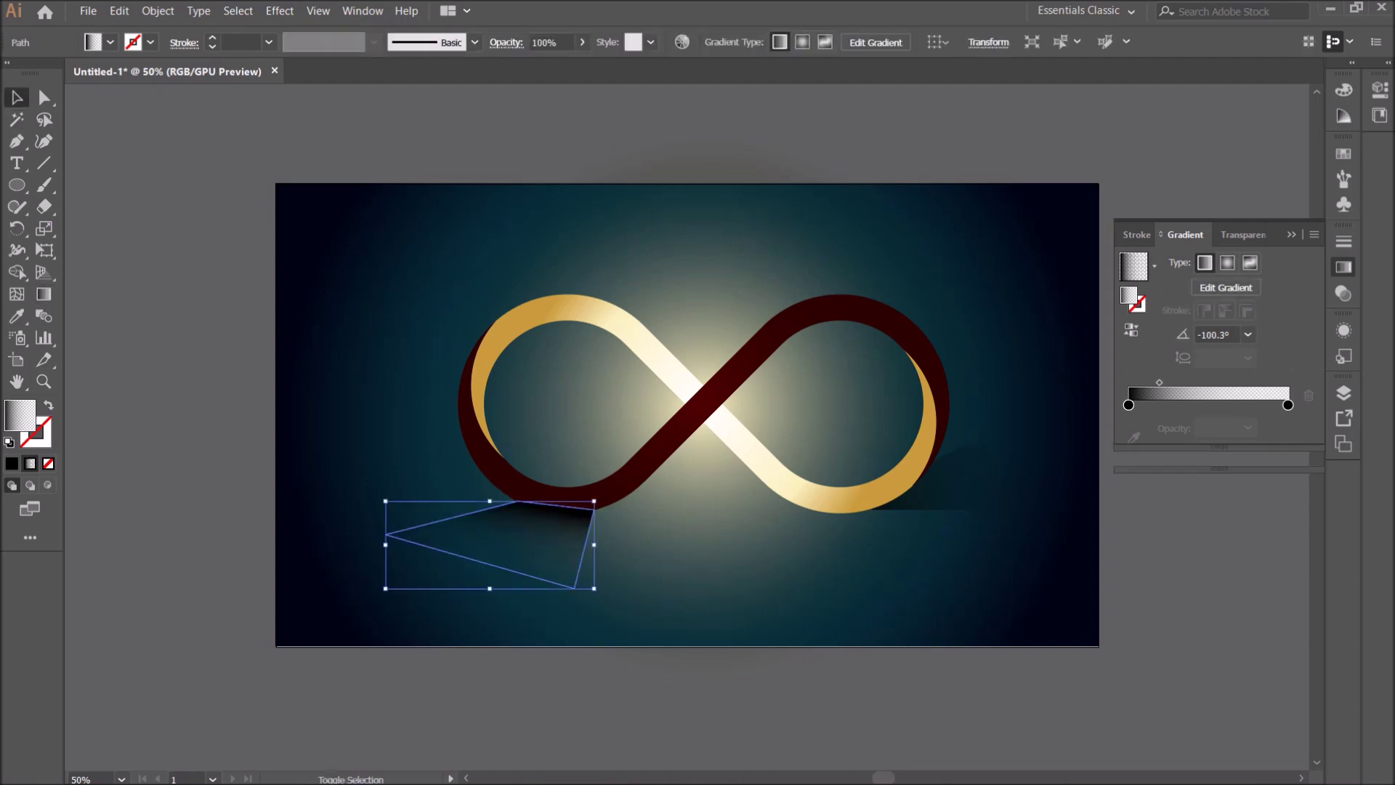
{"action": "left_click", "coordinate": [974, 488], "text": "shift"}
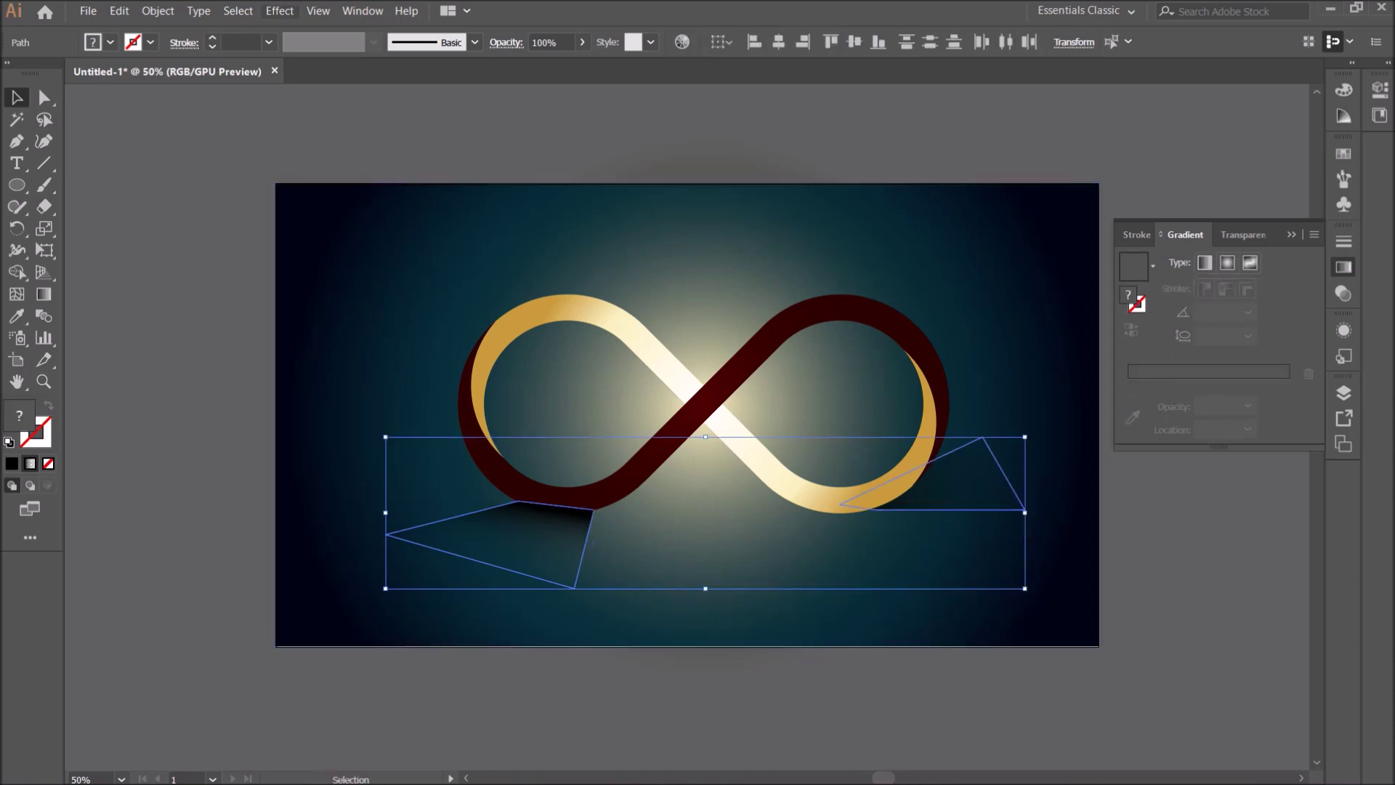
Apply a 25 px Gaussian Blur to both shadow triangles, then deselect them
{"action": "left_click", "coordinate": [280, 10]}
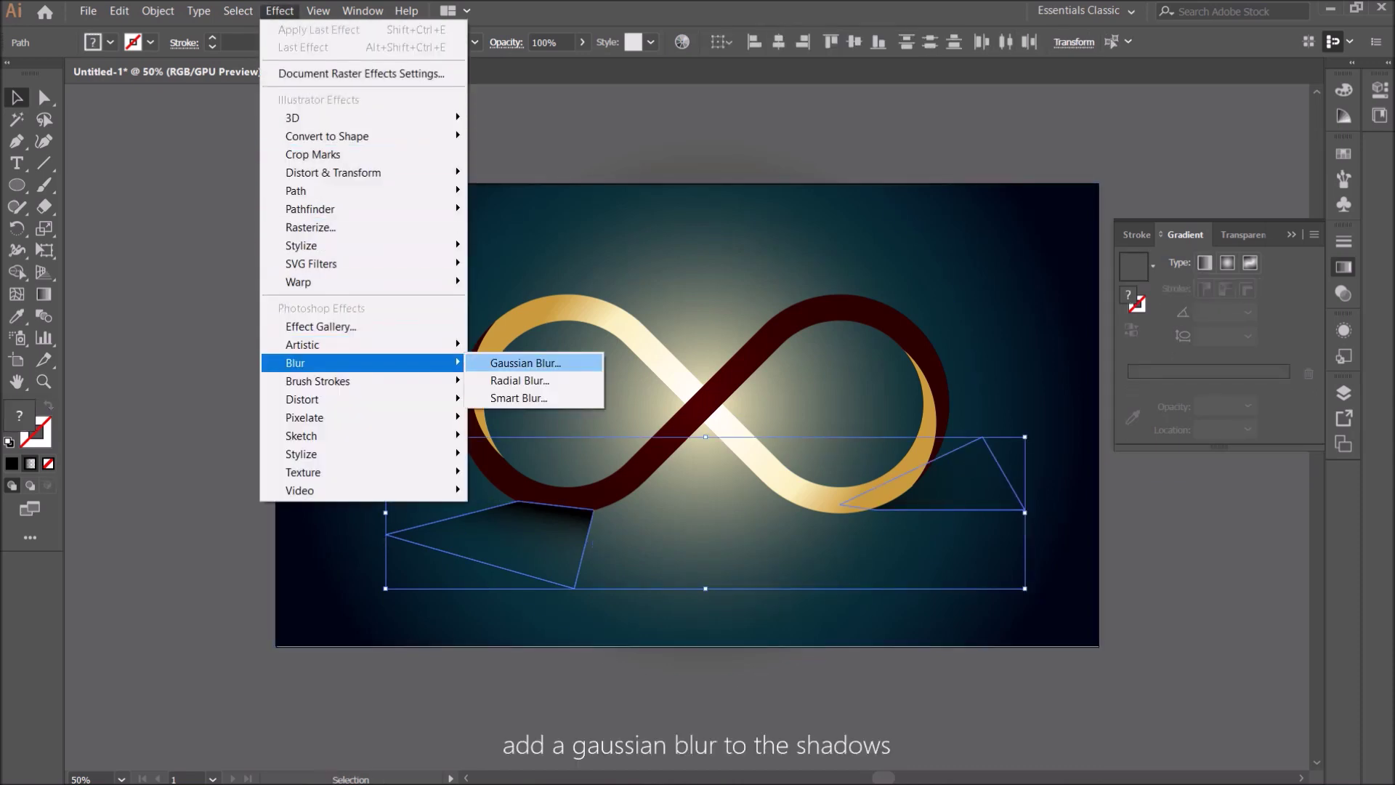
{"action": "left_click", "coordinate": [525, 363]}
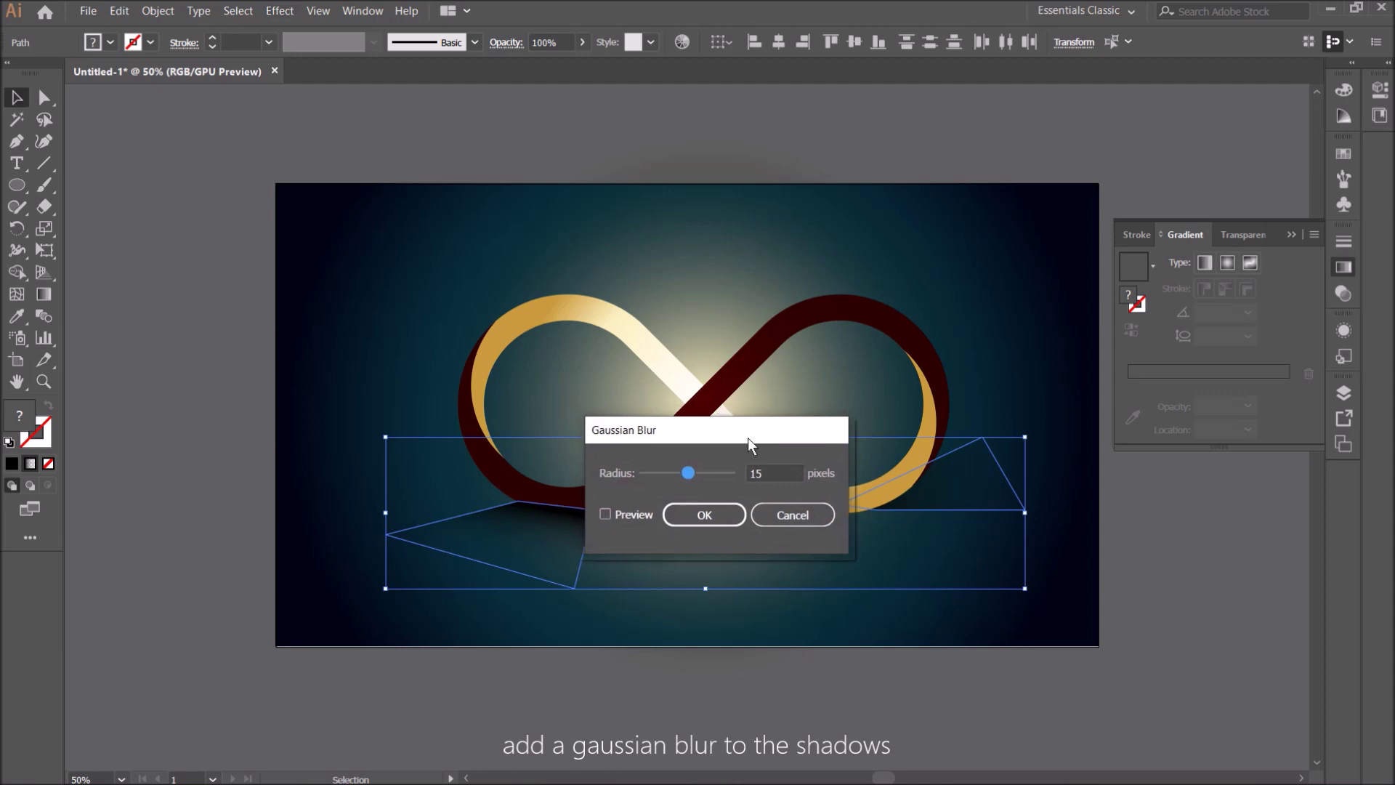
{"action": "left_click_drag", "start_coordinate": [749, 419], "coordinate": [675, 146]}
{"action": "left_click", "coordinate": [524, 230]}
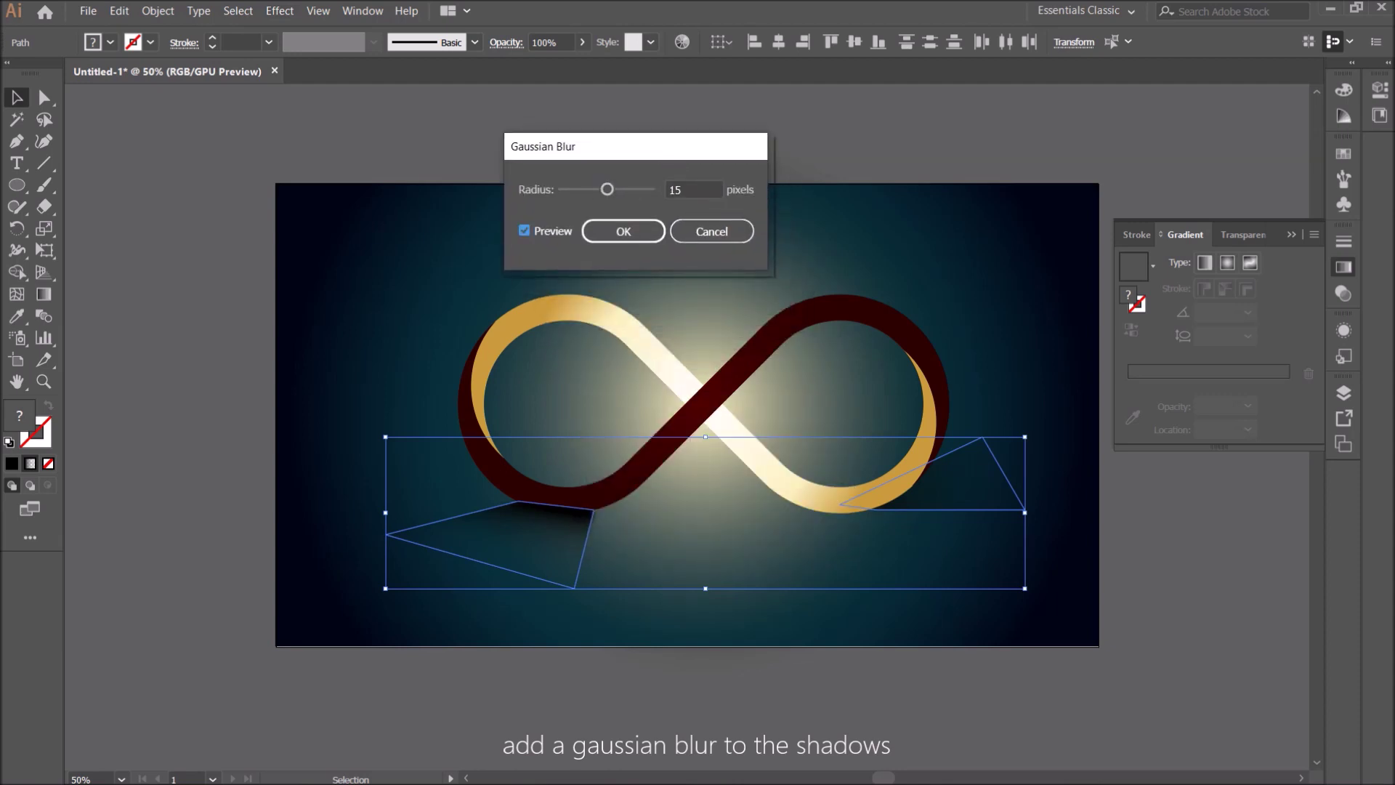
{"action": "left_click_drag", "start_coordinate": [607, 189], "coordinate": [617, 189]}
{"action": "left_click_drag", "start_coordinate": [618, 189], "coordinate": [609, 189]}
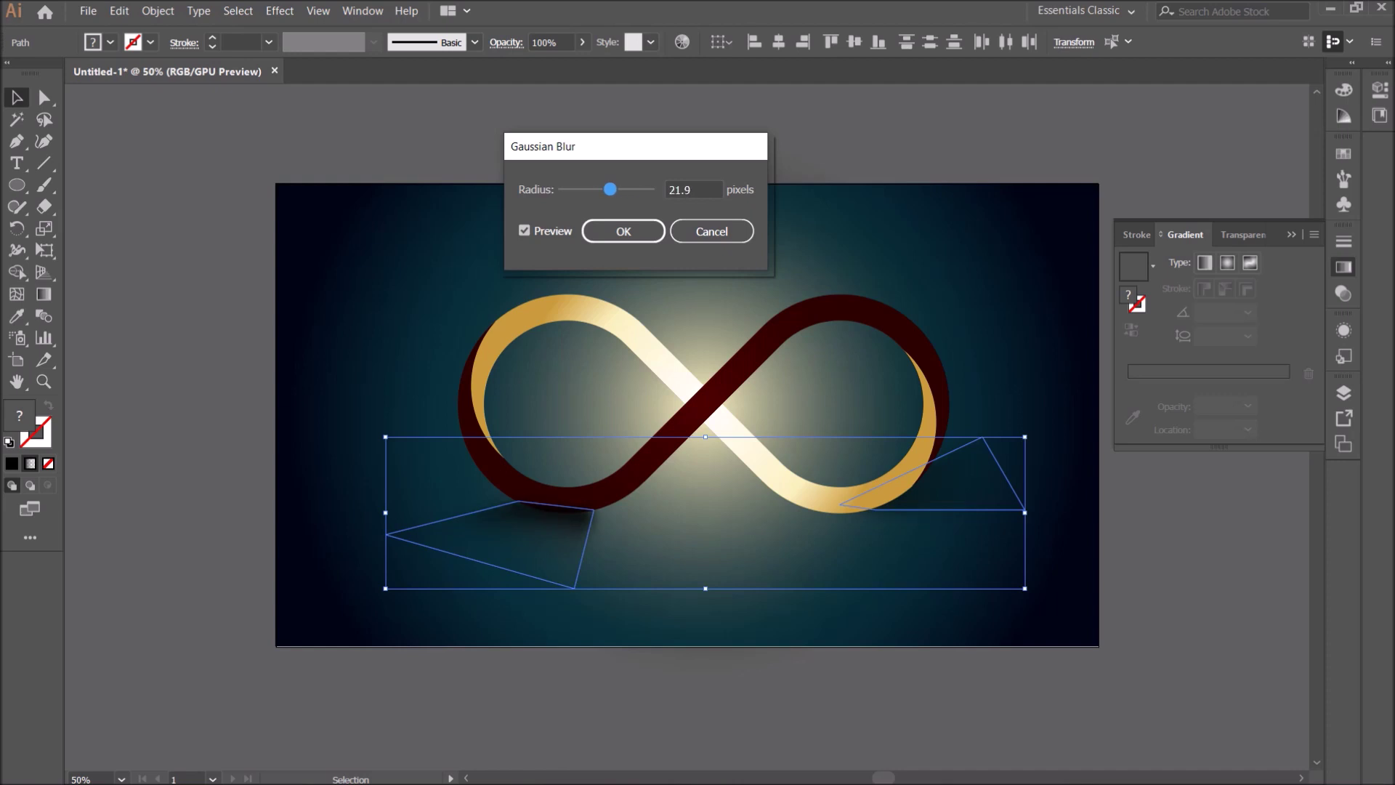
{"action": "key", "text": "Tab"}
{"action": "type", "text": "25"}
{"action": "key", "text": "Return"}
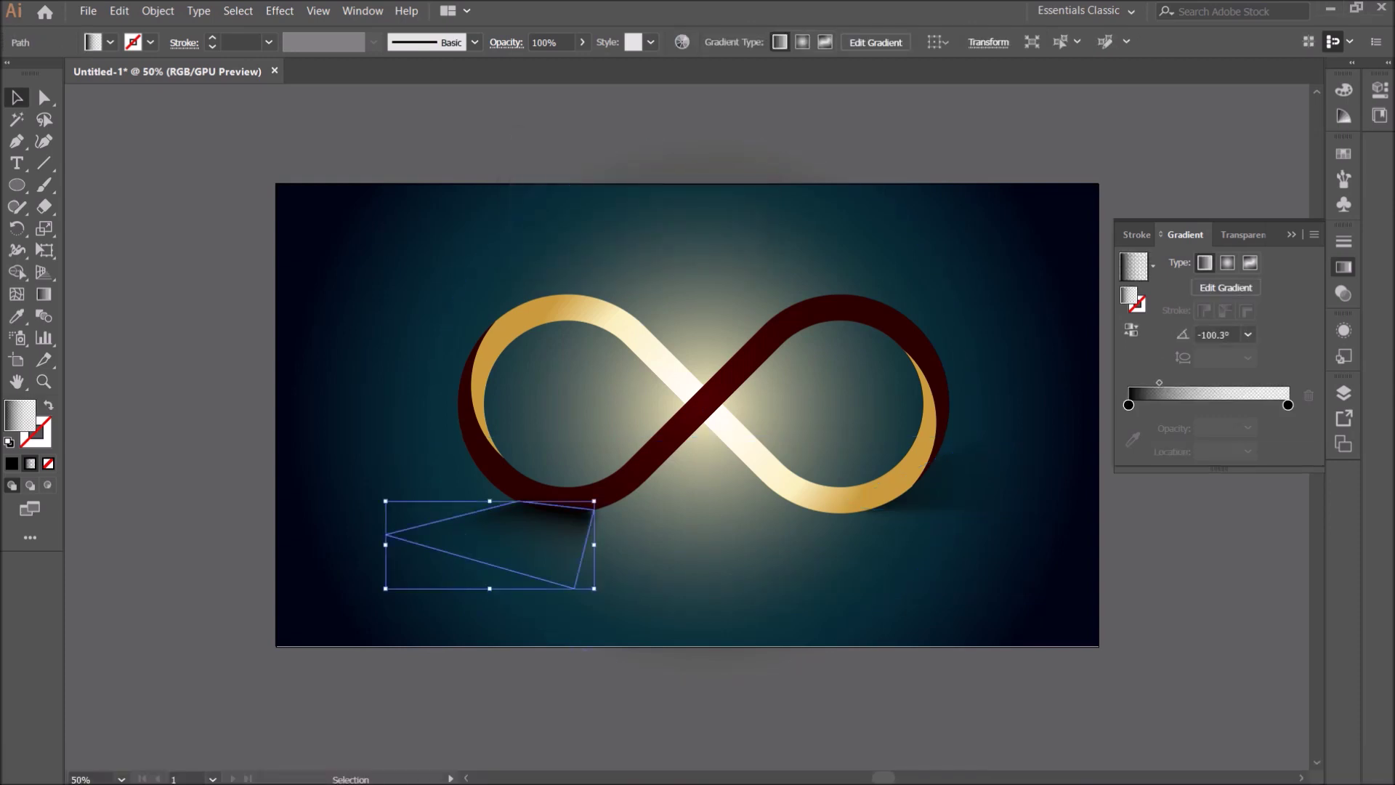
{"action": "key", "text": "a"}
{"action": "key", "text": "v"}
{"action": "key", "text": "ctrl+shift+a"}
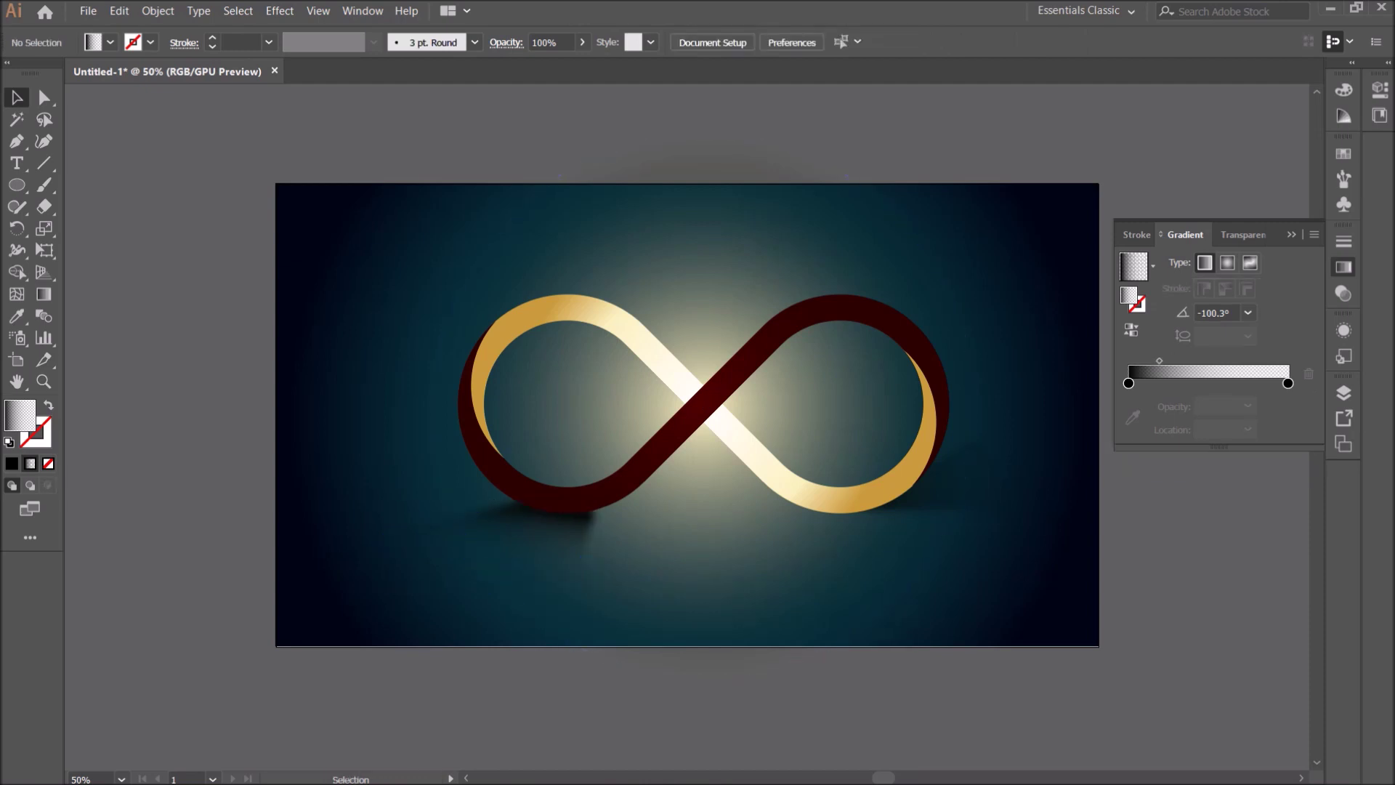
Redraw the right shadow's gradient as a short diagonal fade under the gold loop
{"action": "left_click", "coordinate": [966, 487]}
{"action": "key", "text": "g"}
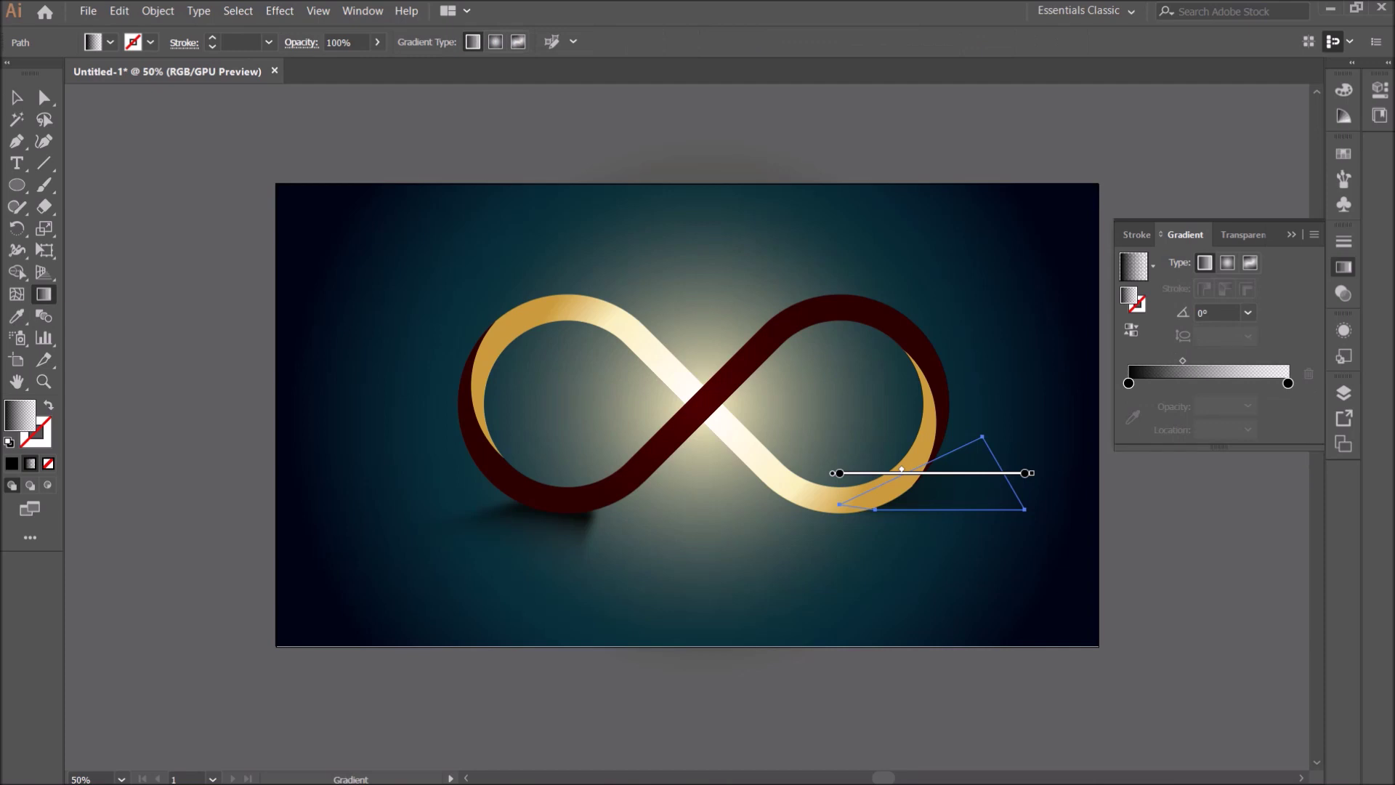
{"action": "left_click_drag", "start_coordinate": [890, 505], "coordinate": [986, 478]}
{"action": "key", "text": "v"}
{"action": "left_click", "coordinate": [1031, 552]}
{"action": "left_click", "coordinate": [934, 465]}
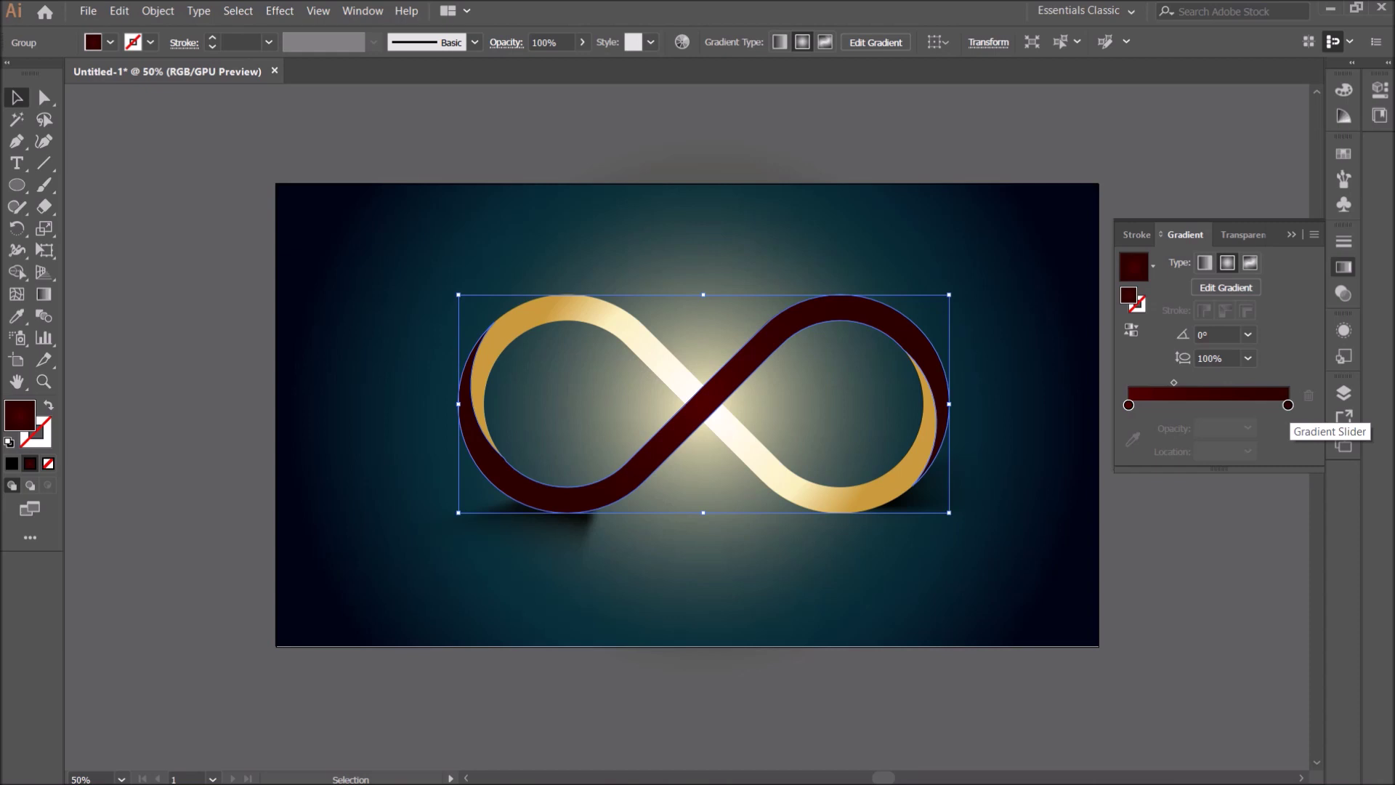
Make the ring gradient's left stop orange and set its midpoint near 36%
{"action": "double_click", "coordinate": [1129, 405]}
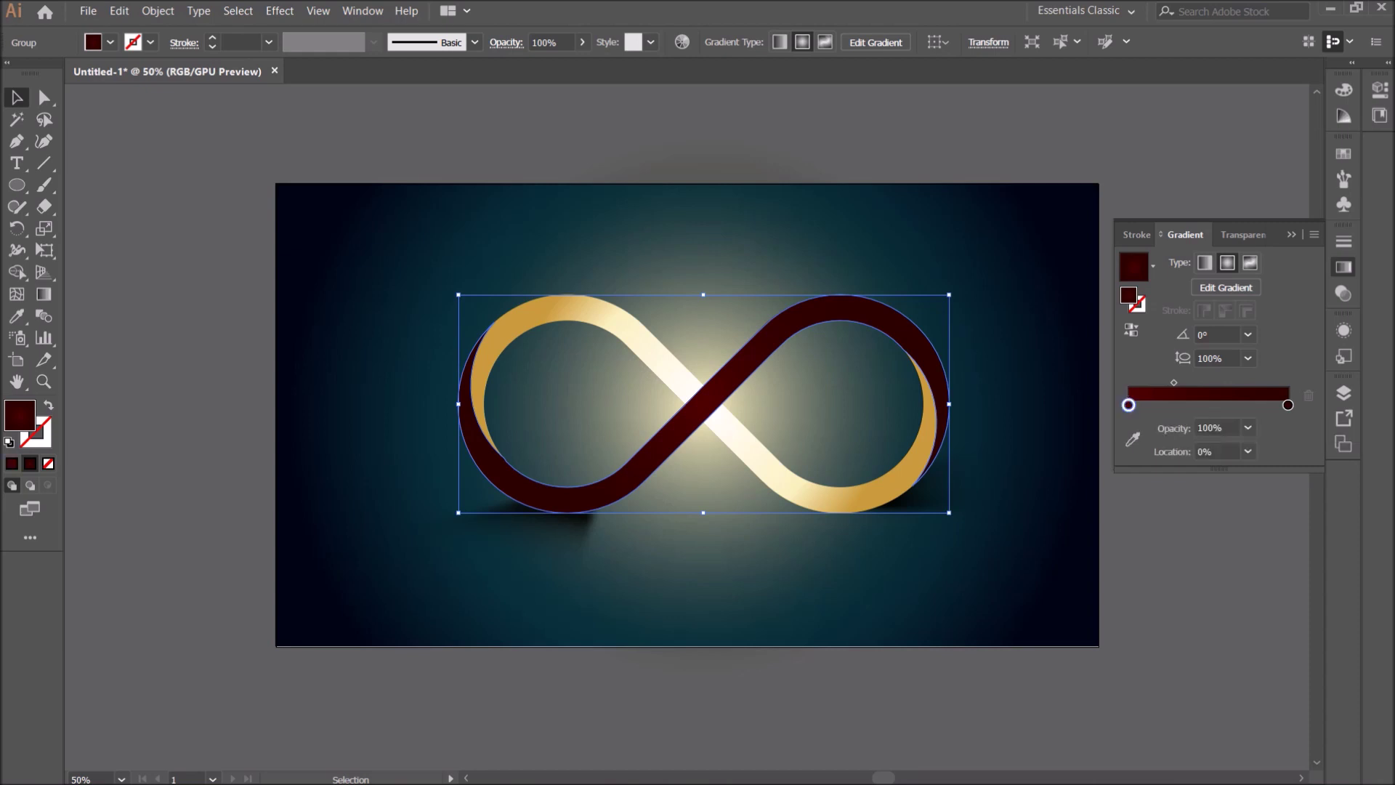
{"action": "left_click", "coordinate": [1233, 462]}
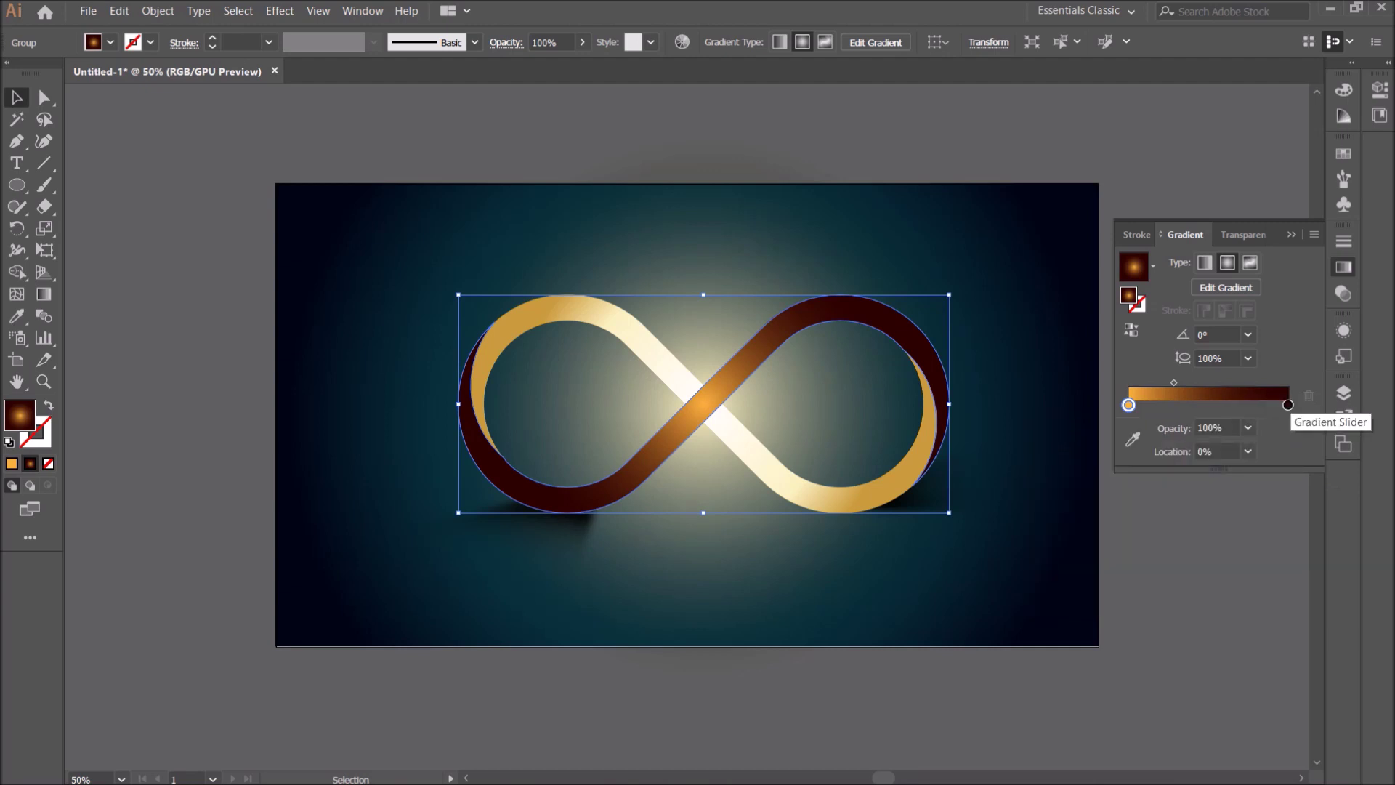
{"action": "left_click_drag", "start_coordinate": [1173, 382], "coordinate": [1203, 382]}
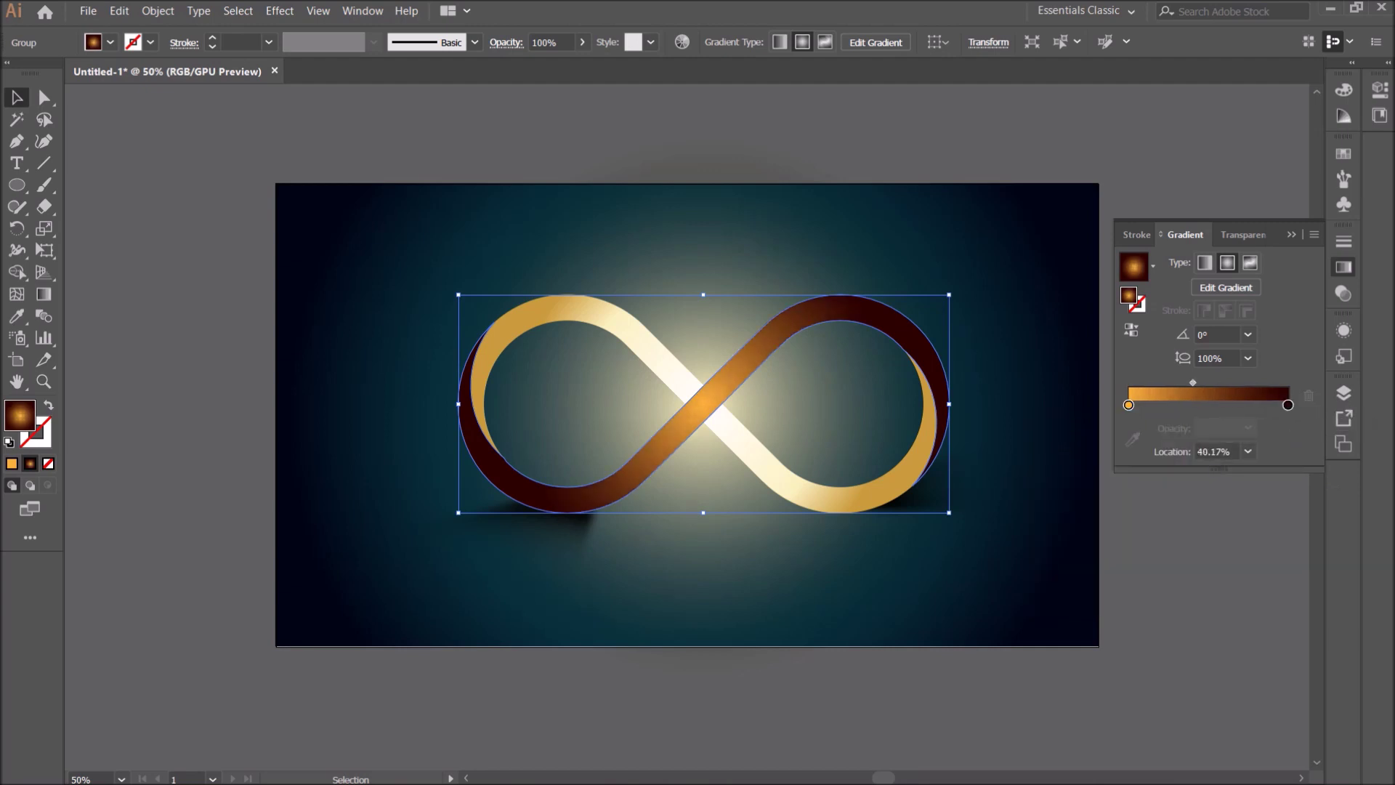
{"action": "key", "text": "ctrl+shift+a"}
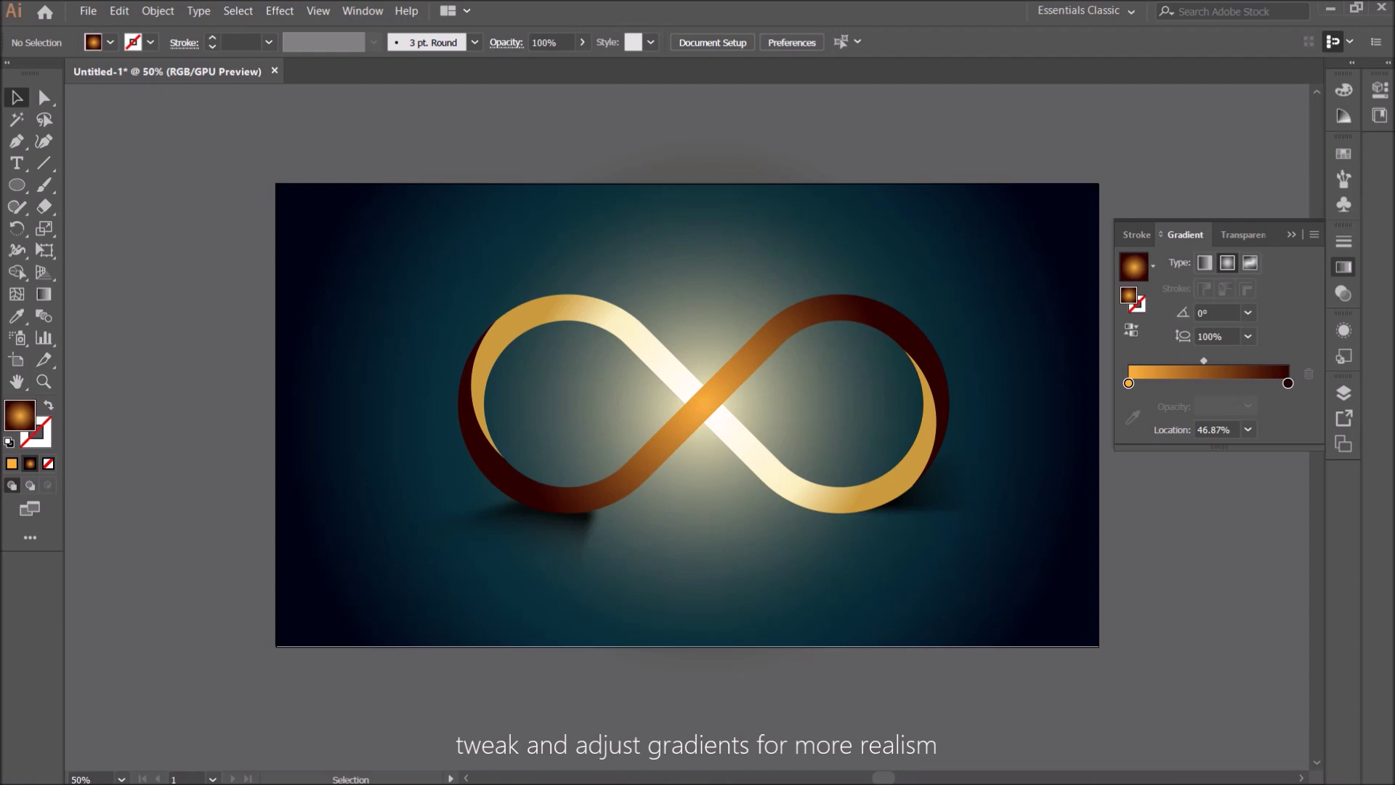
{"action": "key", "text": "ctrl+z"}
{"action": "left_click_drag", "start_coordinate": [1203, 383], "coordinate": [1186, 382]}
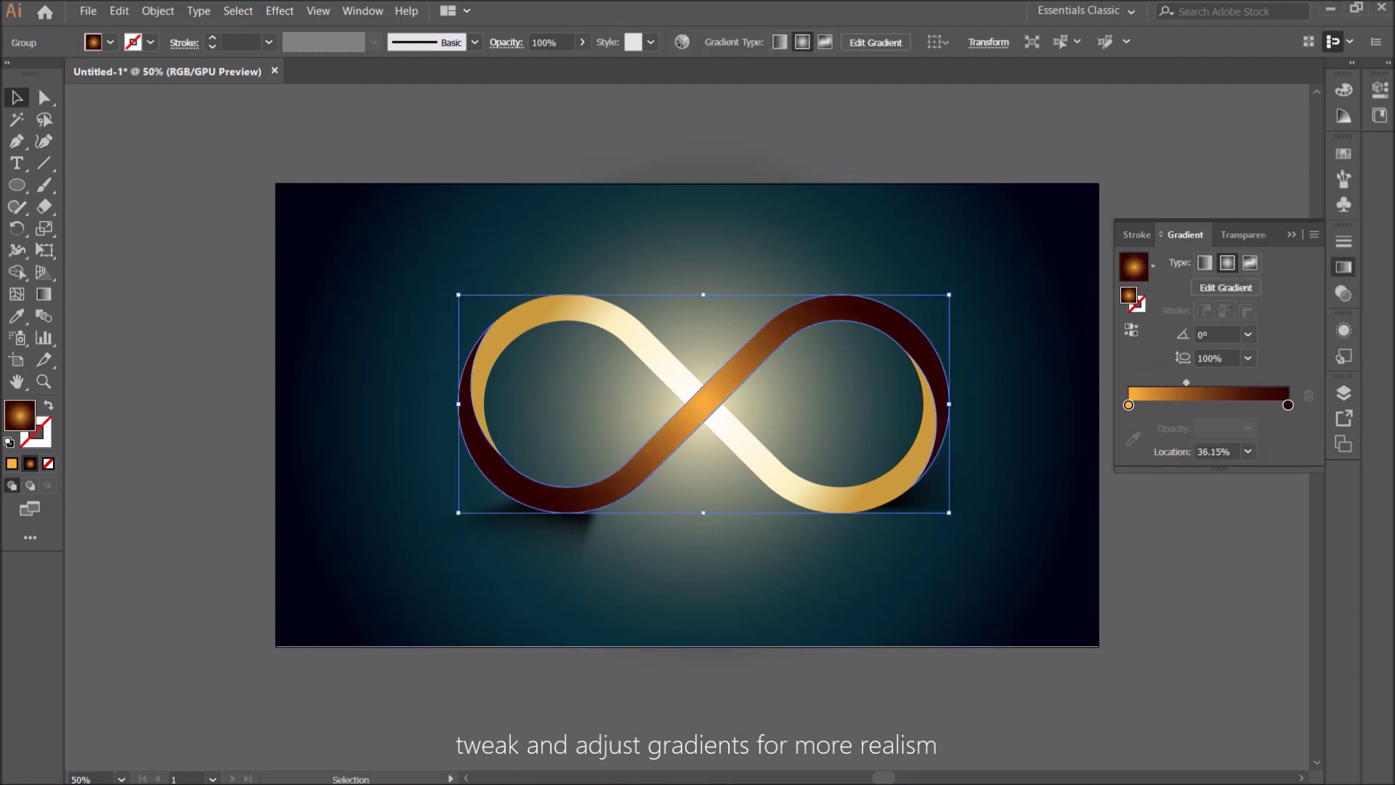
{"action": "key", "text": "ctrl+shift+a"}
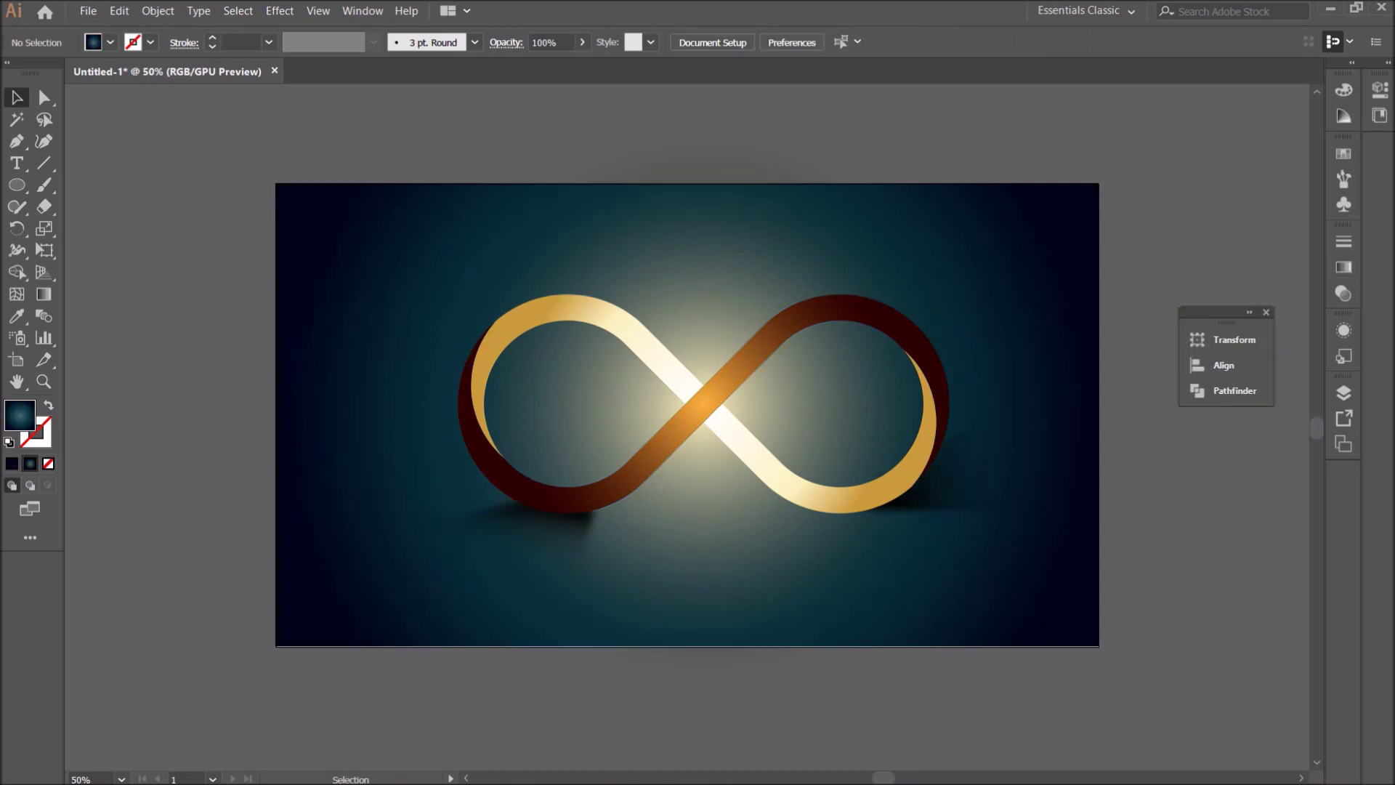
Show the finished ring in Full Screen Mode, fitted to the window
{"action": "key", "text": "f"}
{"action": "key", "text": "f"}
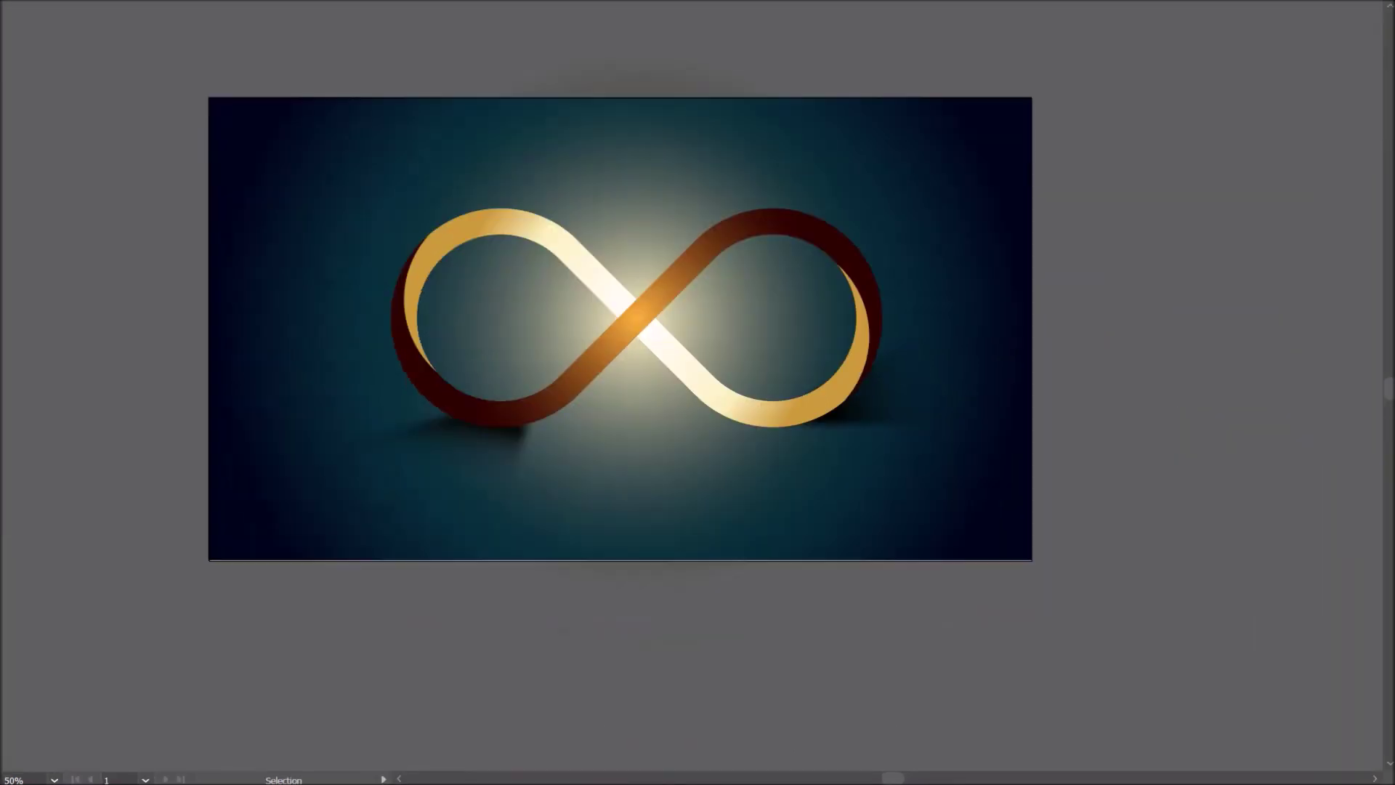
{"action": "key", "text": "ctrl+0"}
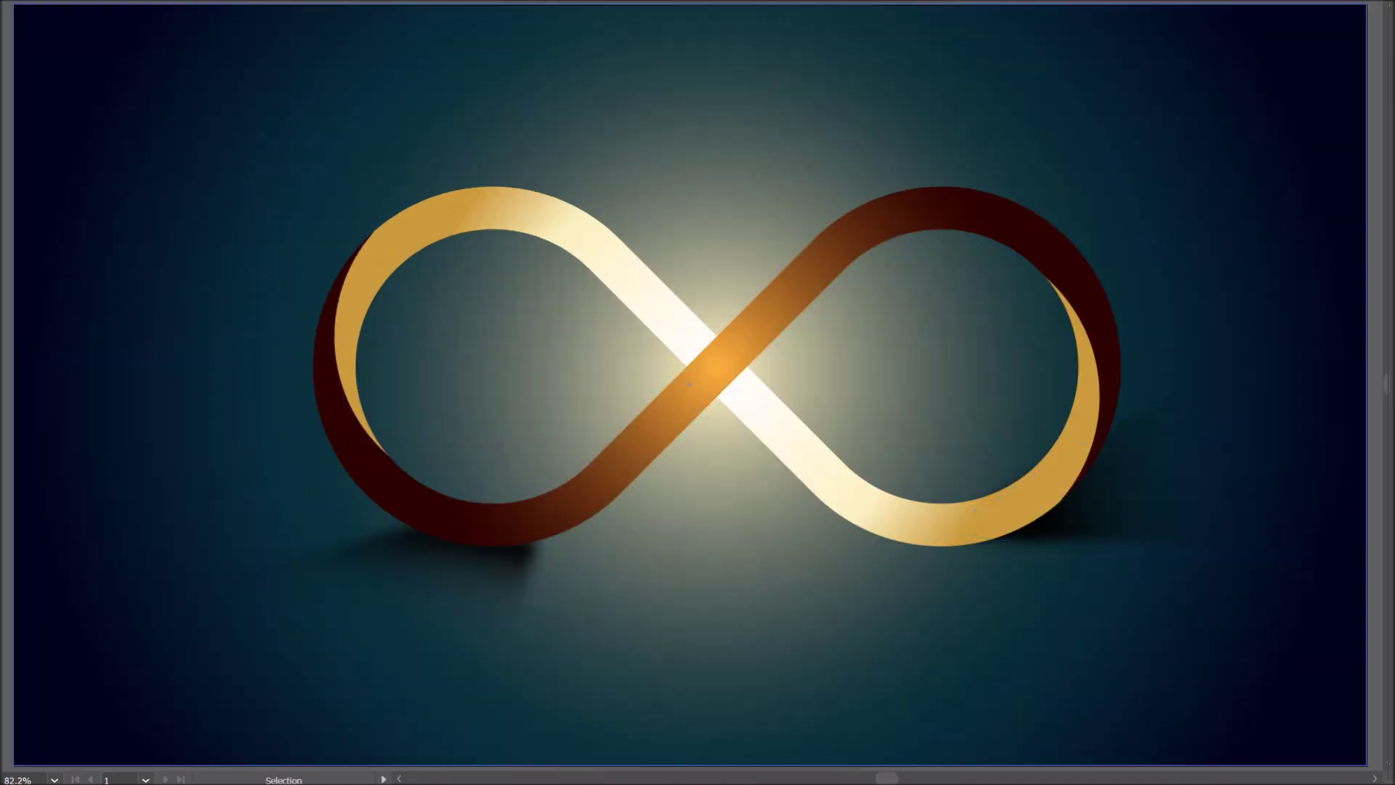